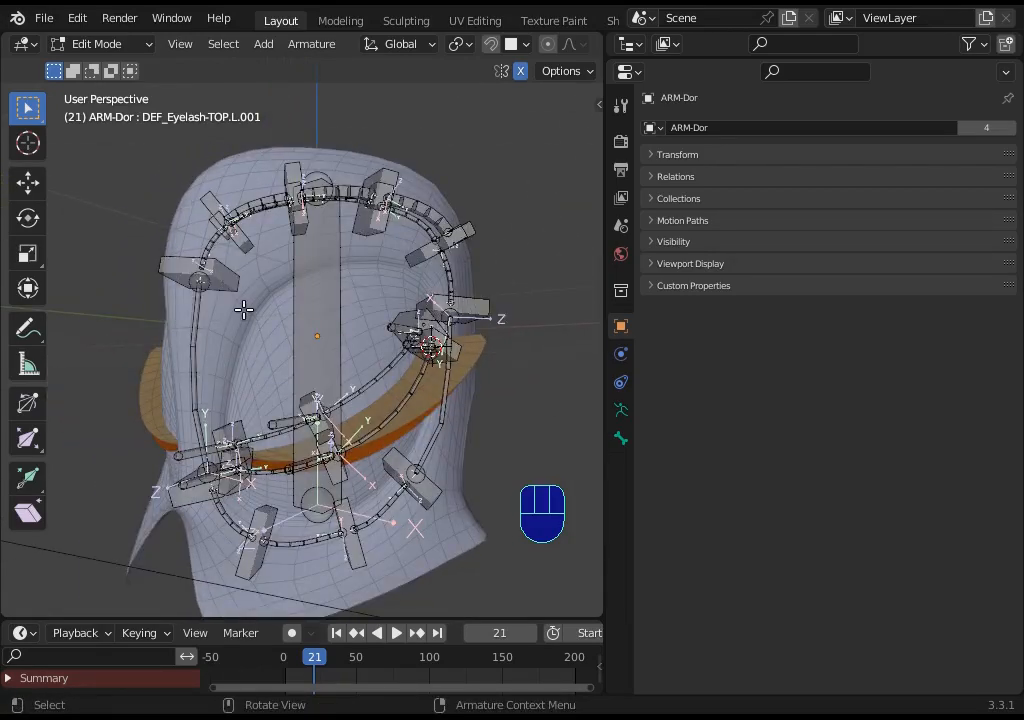
Step: Isolate the CTL-EyeContour bone layer and select all of its control bones
key(n)
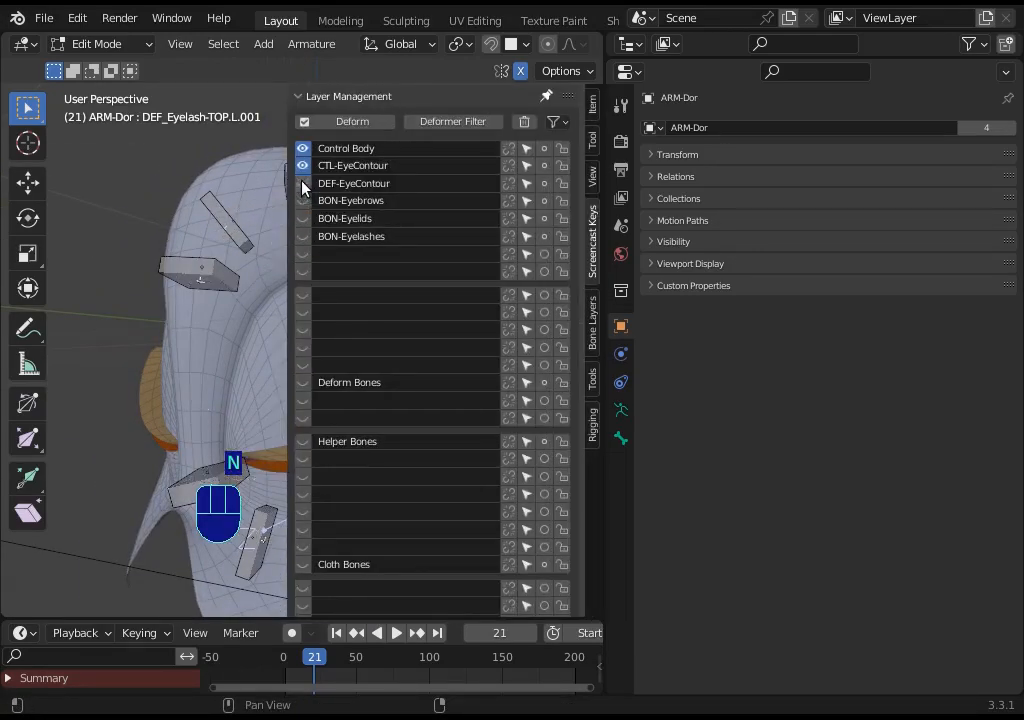
key(n)
key(a)
key(n)
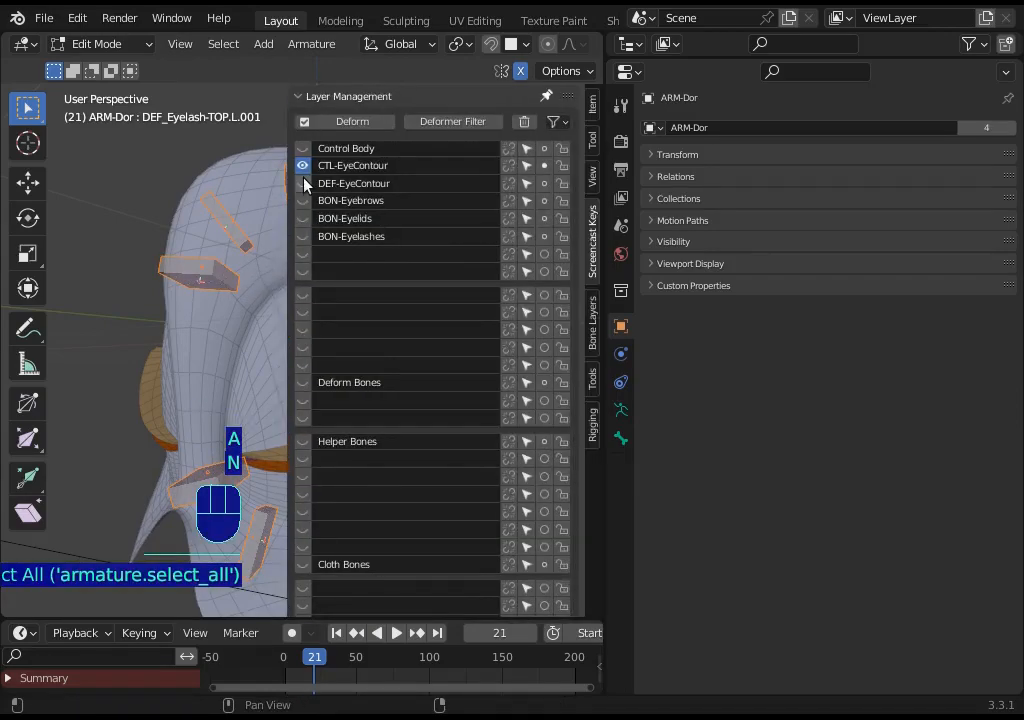
Step: Check the DEF-EyeContour layer, and add the handler control bones of the isolated BON-Eyebrows layer to the selection
click(302, 183)
click(302, 166)
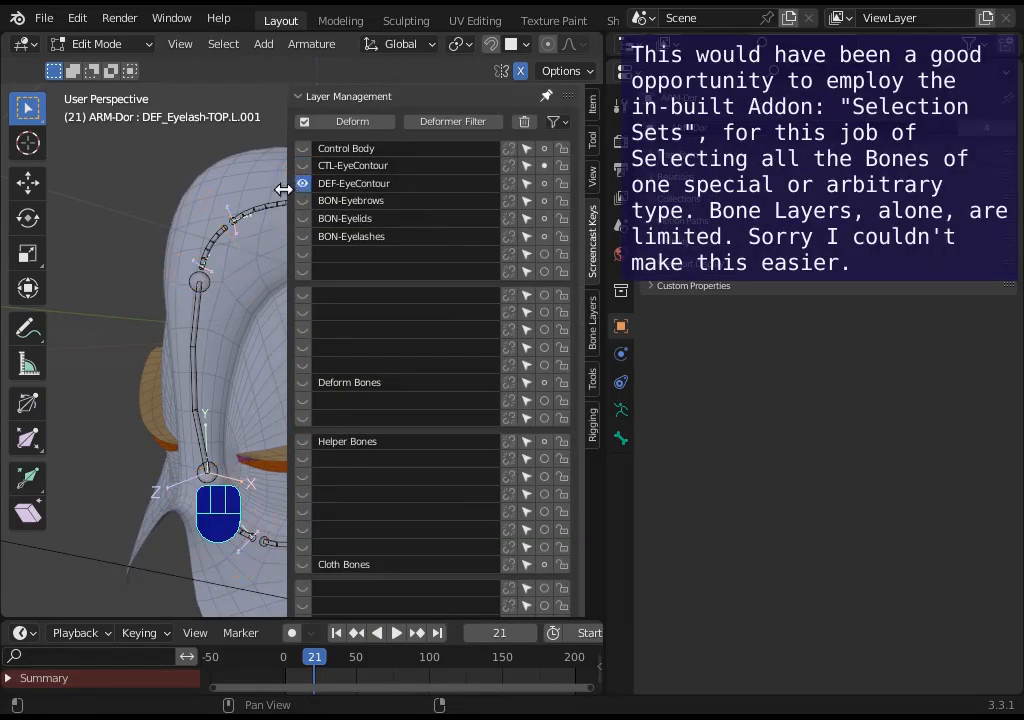
key(n)
key(n)
click(302, 183)
key(n)
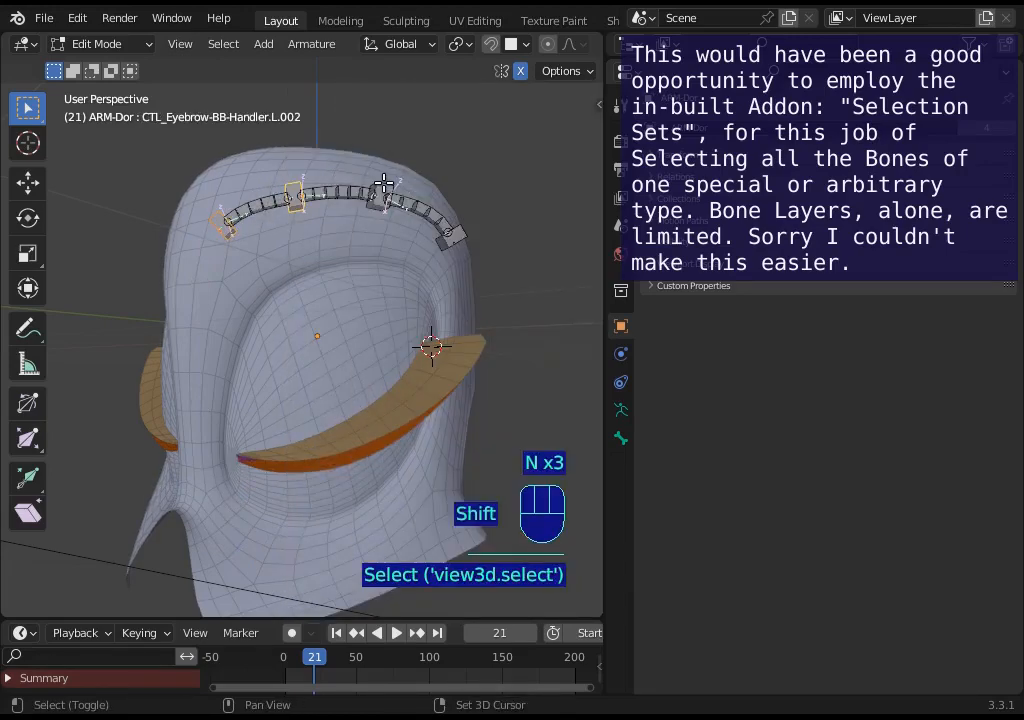
Step: Isolate the BON-Eyelids bone layer and add its upper and lower eyelid handler control bones to the selection
key(n)
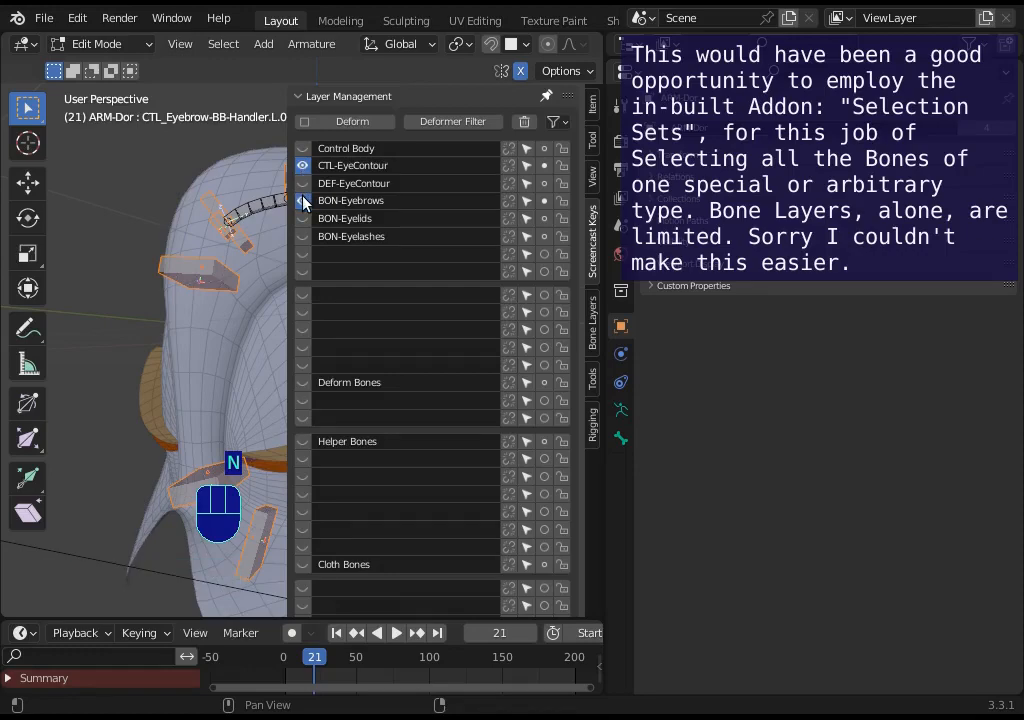
click(302, 218)
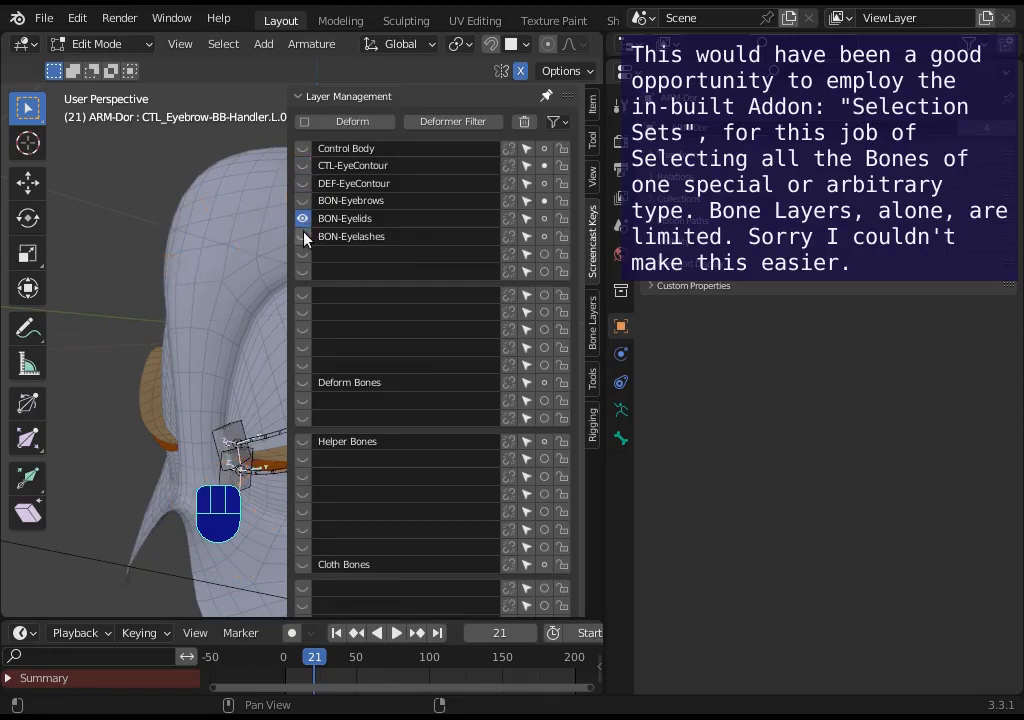
key(n)
shift+click(220, 432)
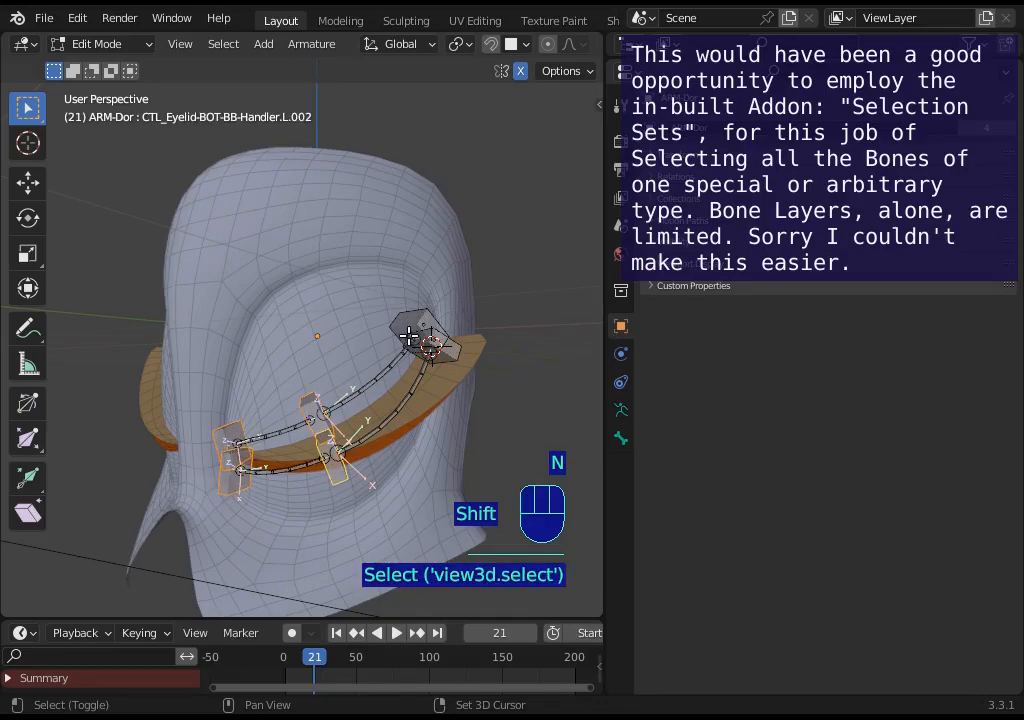
Step: Isolate the BON-Eyelashes bone layer and add all of its bones to the selection
key(n)
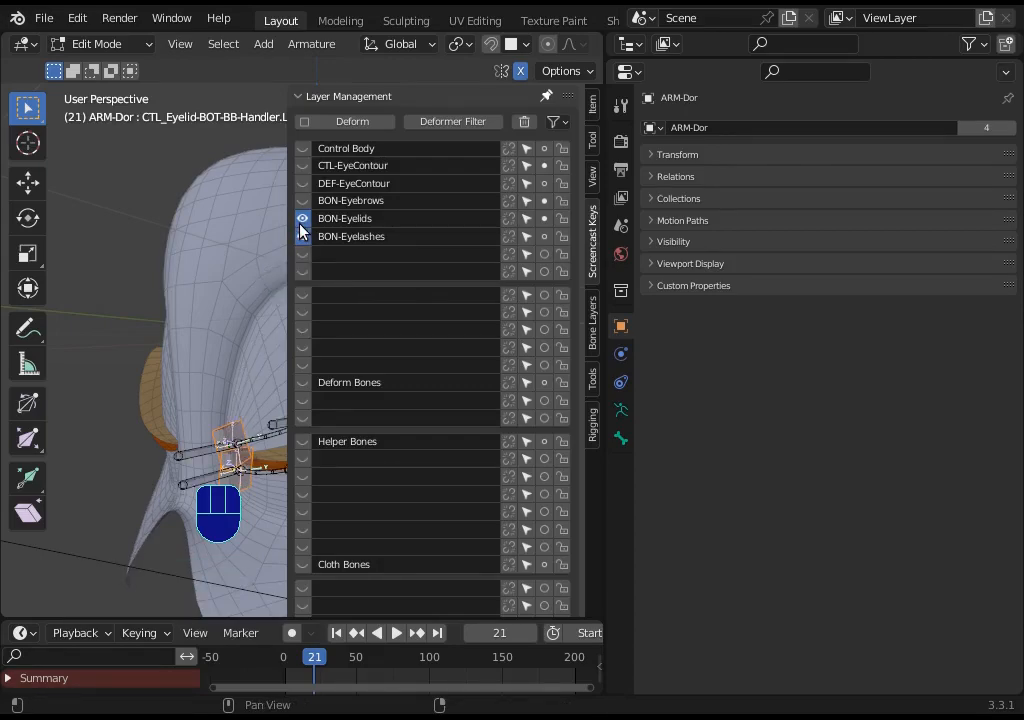
key(n)
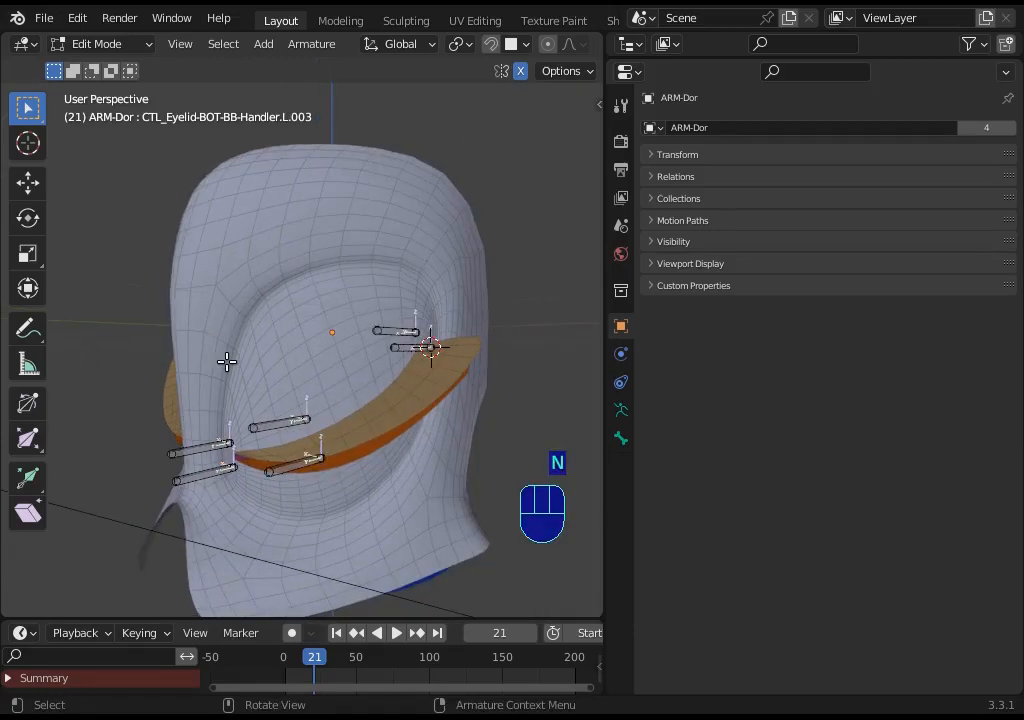
key(a)
key(n)
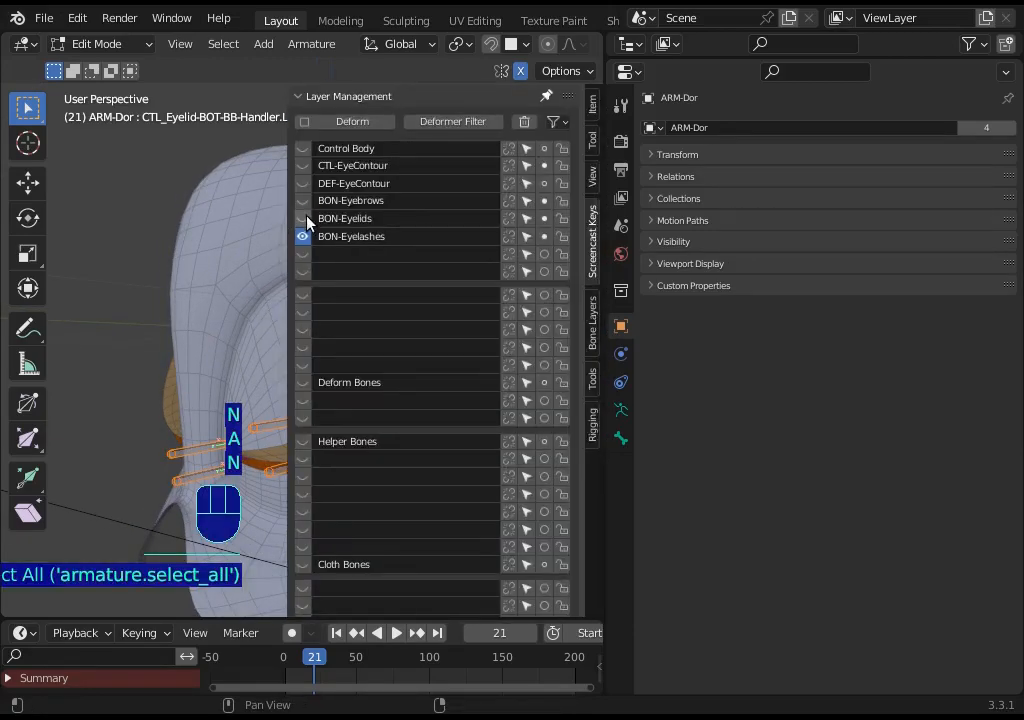
Step: Show the layers from Control Body to BON-Eyelids again and parent the selected bones to BON-LIMB_Head with Keep Offset
drag(305, 219, 302, 150)
key(n)
middle_drag(302, 150, 288, 359)
shift+click(287, 334)
key(ctrl+p)
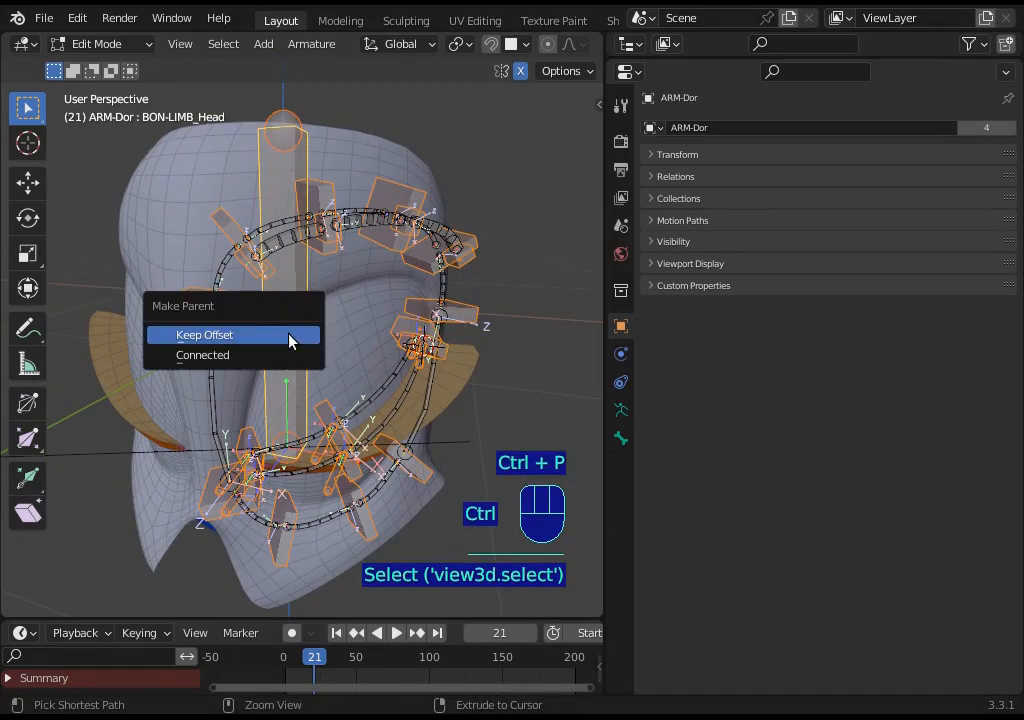
click(288, 334)
Step: In Pose Mode, move the BON-CTRL_Head-Track bone around to test whether the face bones follow the head
middle_drag(305, 343, 284, 375)
scroll(284, 375, down, 3)
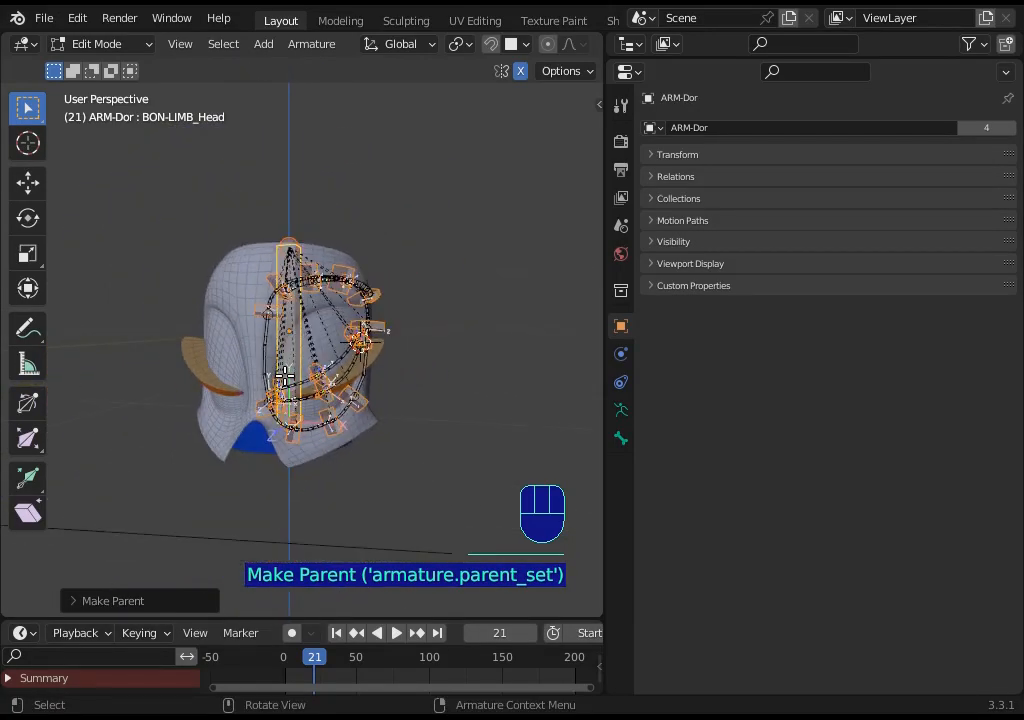
key(ctrl+Tab)
click(250, 405)
scroll(250, 405, down, 3)
click(110, 399)
key(g)
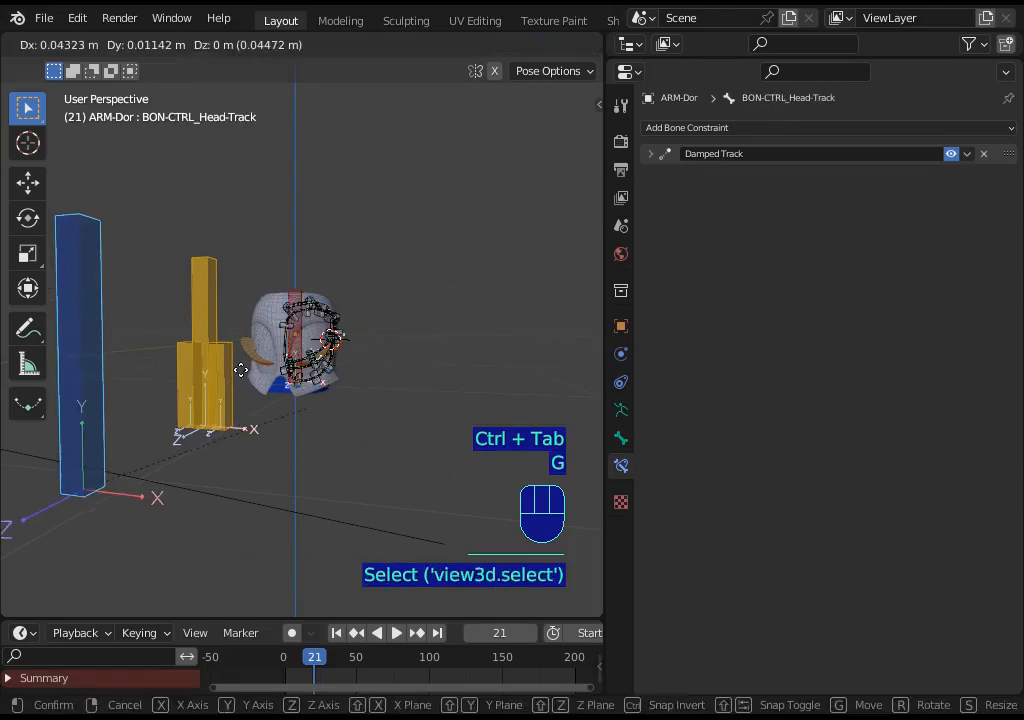
click(333, 341)
middle_drag(333, 341, 359, 400)
key(g)
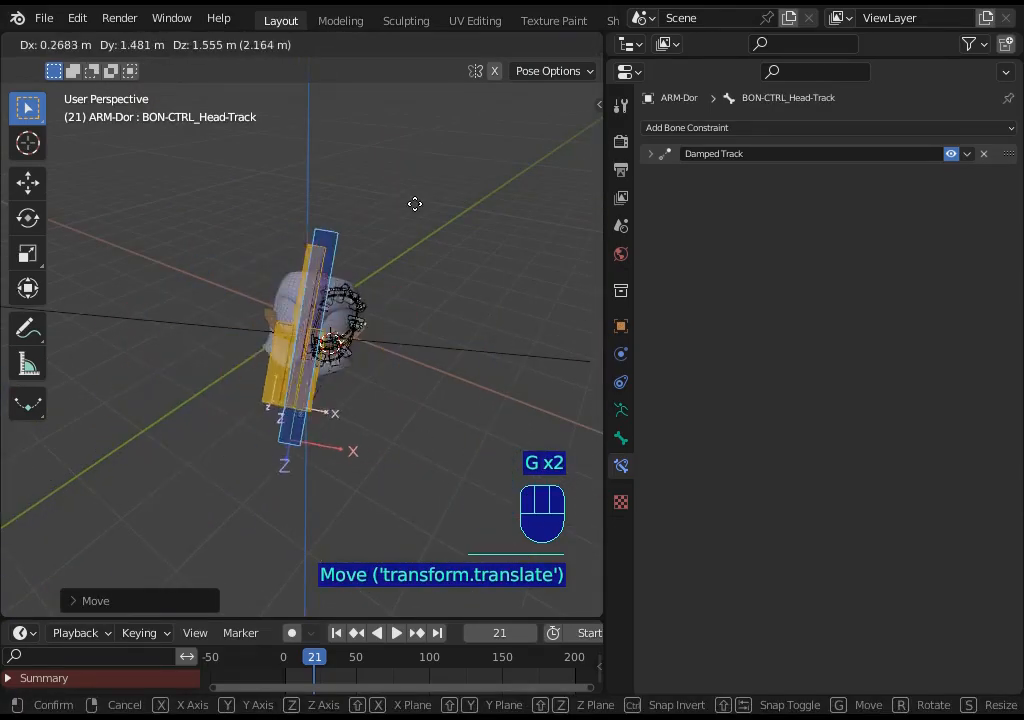
key(g)
click(457, 416)
scroll(388, 434, up, 5)
key(g)
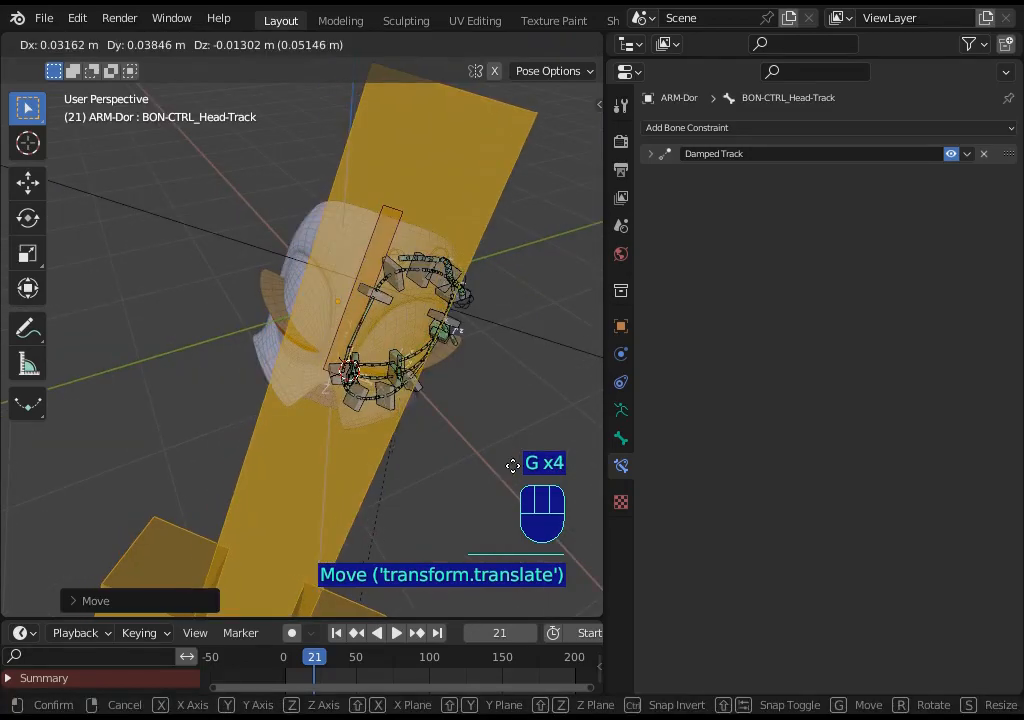
click(432, 400)
Step: Move CTL_Eyelid-TOP-BB-Handler.L.002 upward to open the upper eyelid
middle_drag(430, 398, 347, 395)
scroll(347, 393, up, 4)
shift+middle_drag(406, 382, 262, 338)
middle_drag(340, 382, 402, 395)
mouse_move(400, 395)
shift+middle_down()
mouse_move(377, 388)
mouse_move(388, 391)
shift+middle_up()
click(382, 366)
click(385, 362)
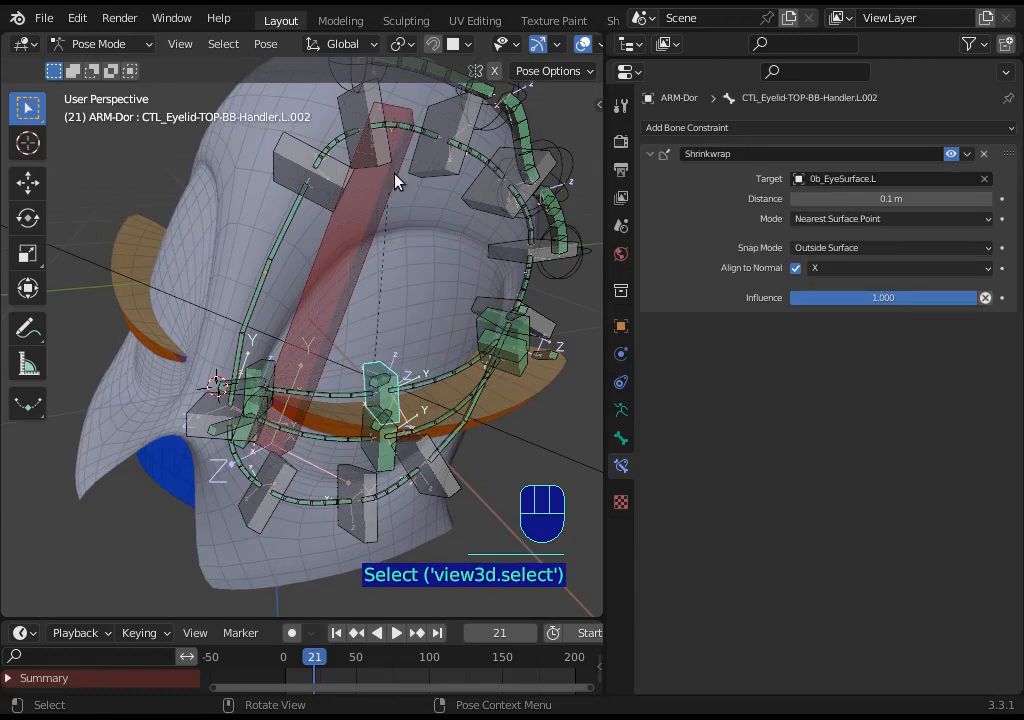
key(g)
click(453, 196)
middle_drag(453, 198, 387, 296)
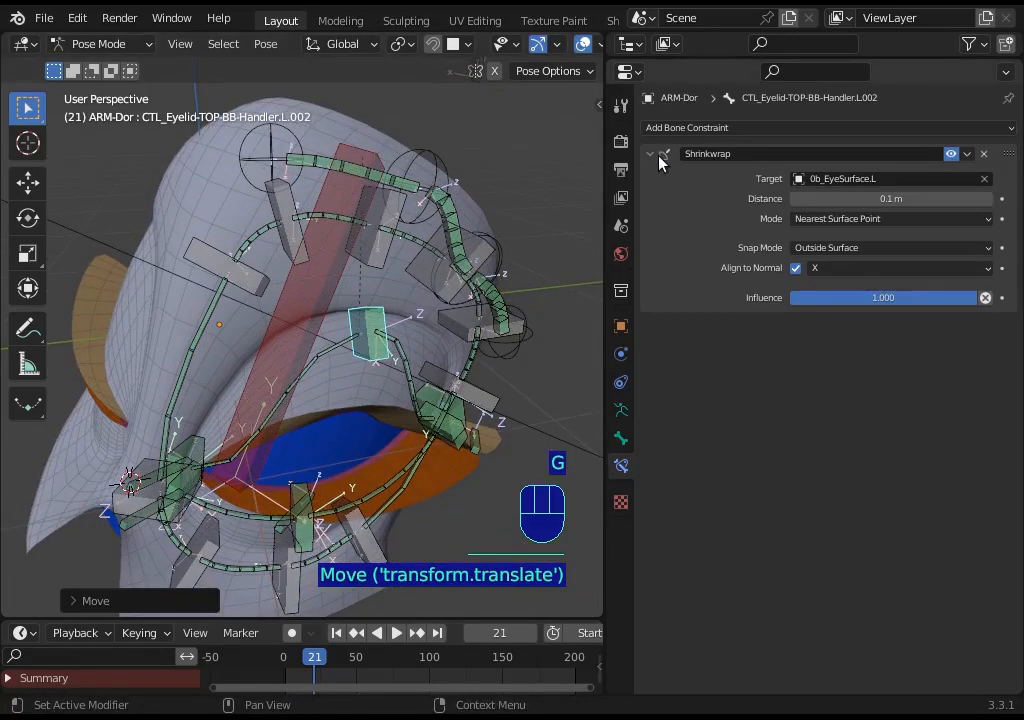
Step: Unhide the 0c_Eyebrows object and move BON-CTRL_Head-Track to test the eyebrows with the head rotation
drag(718, 60, 719, 384)
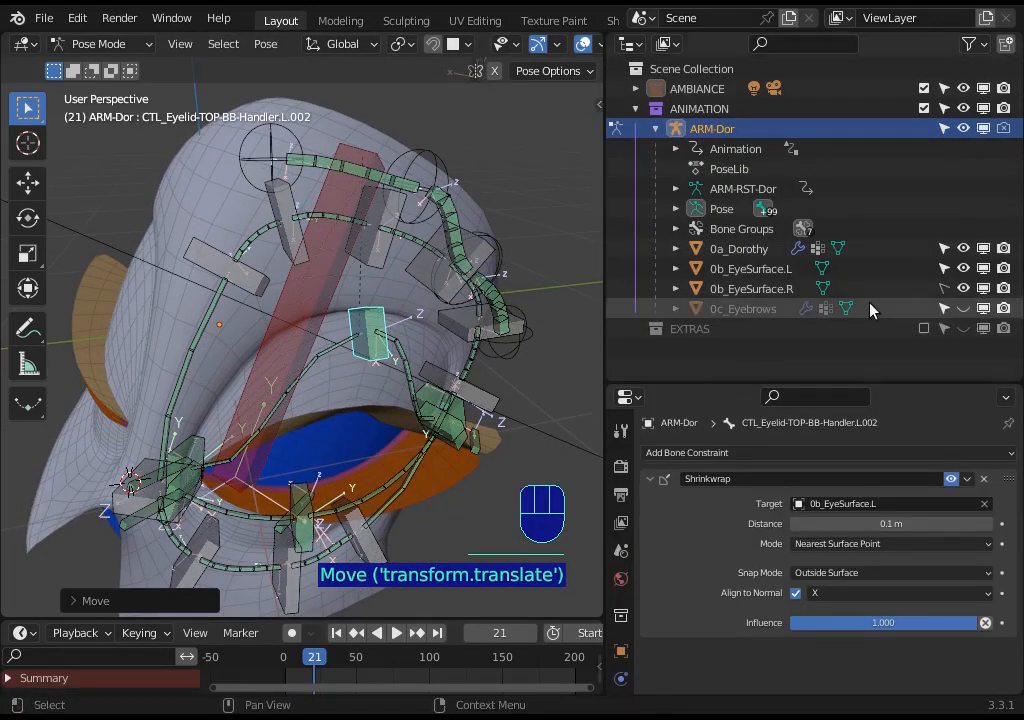
click(963, 304)
scroll(341, 299, down, 2)
middle_drag(341, 299, 392, 278)
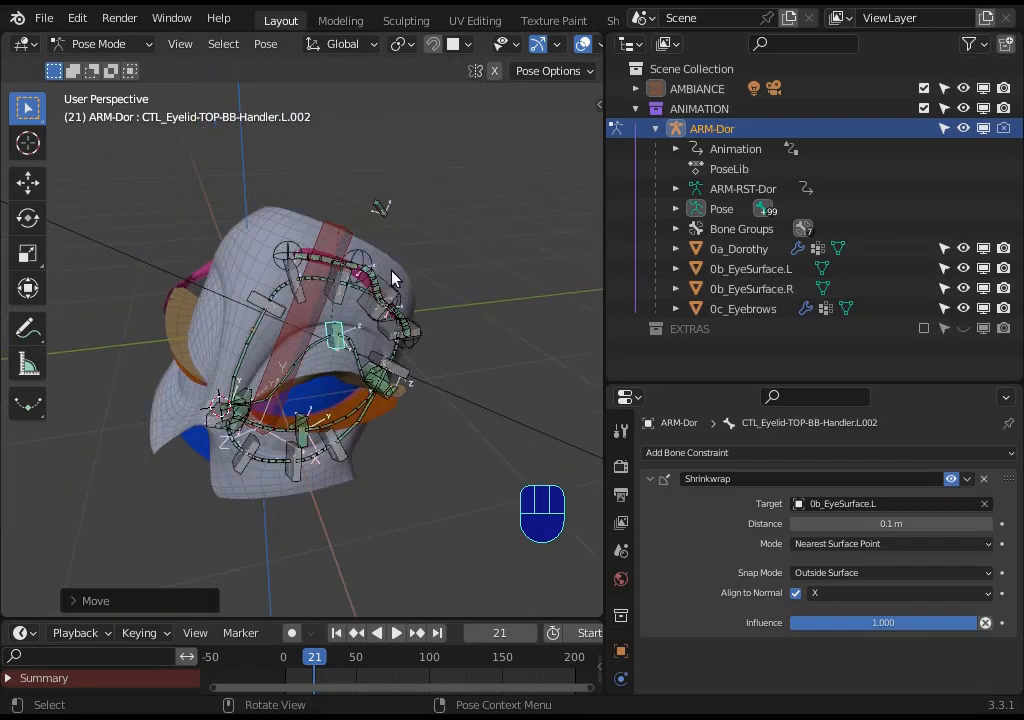
scroll(323, 283, down, 2)
middle_drag(323, 283, 79, 301)
click(118, 385)
key(g)
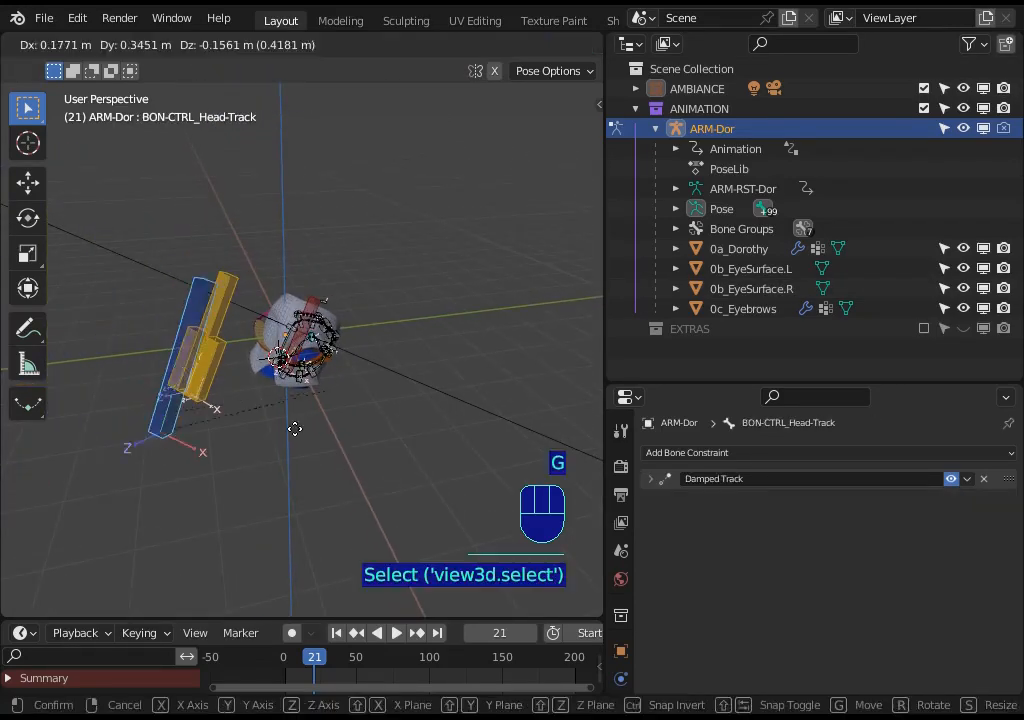
click(114, 444)
key(g)
click(367, 453)
scroll(367, 455, up, 8)
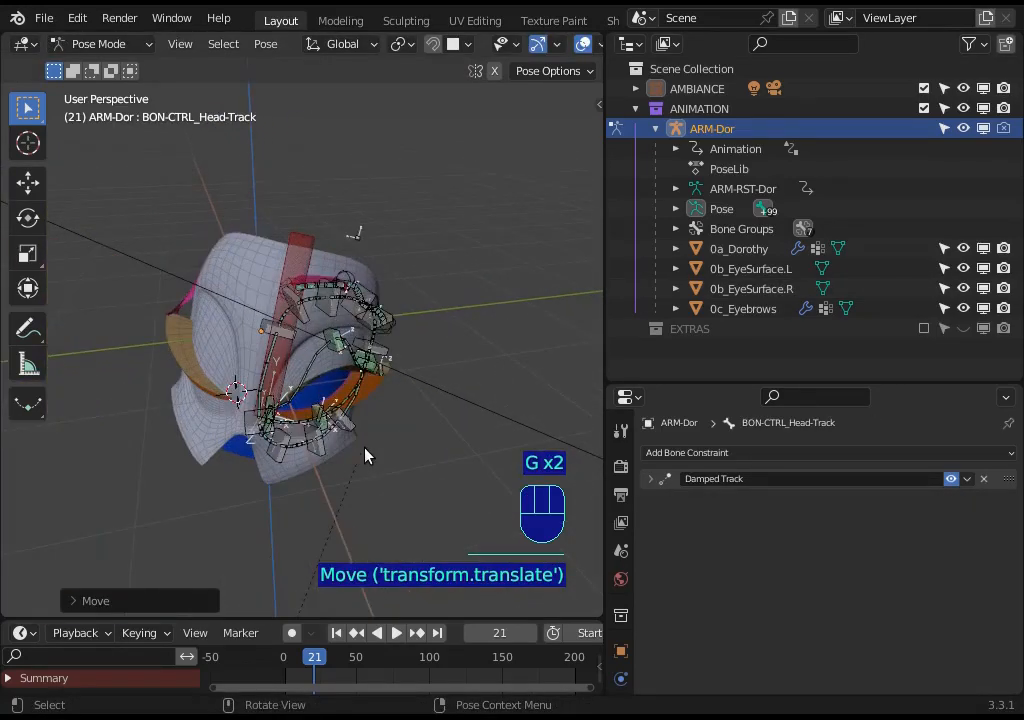
Step: Reposition the middle upper-eyelid handler bone to test the open eyelid on the turned head
middle_drag(382, 428, 363, 340)
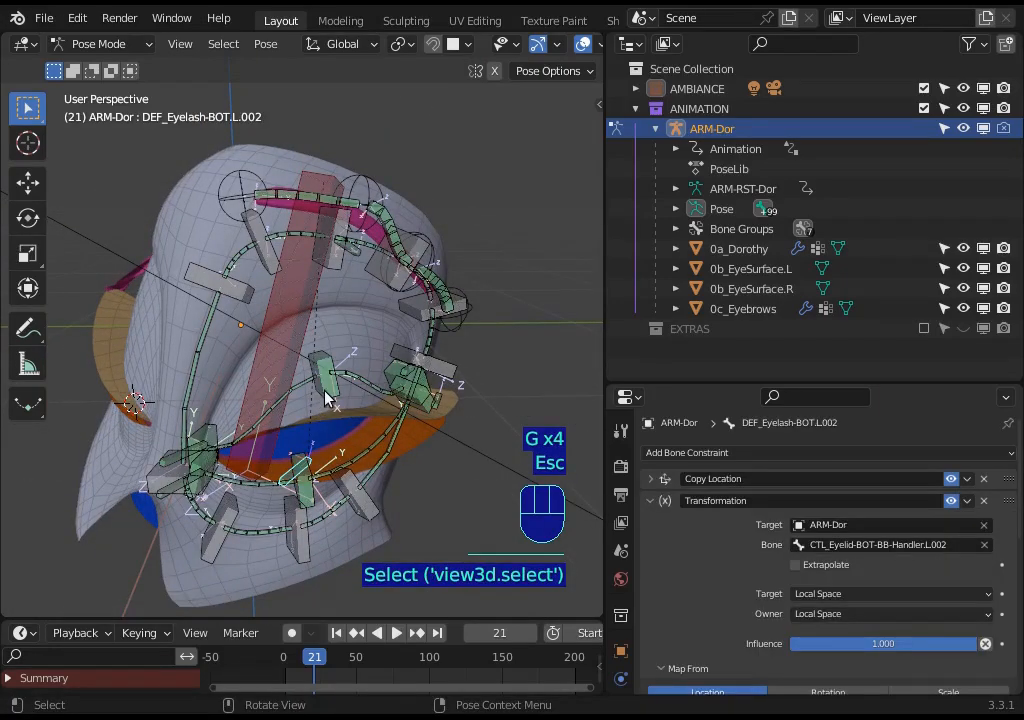
click(324, 390)
key(g)
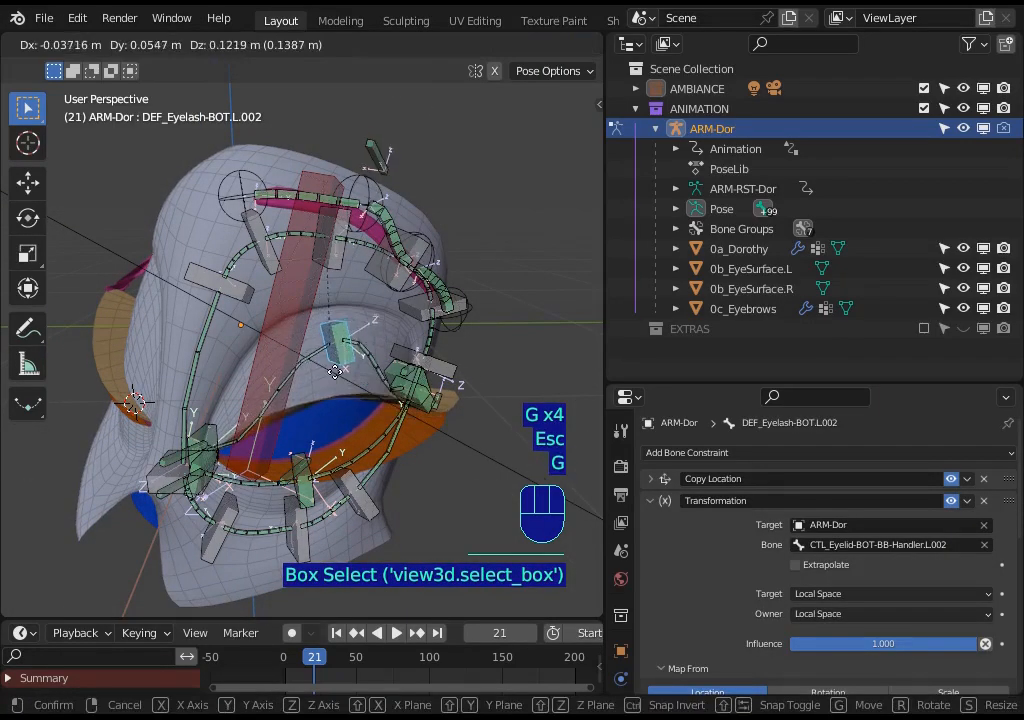
click(323, 396)
Step: In Edit Mode, clear the parent of the DEF_Eyelash-TOP.L.001 bone
key(ctrl+Tab)
click(170, 457)
key(Tab)
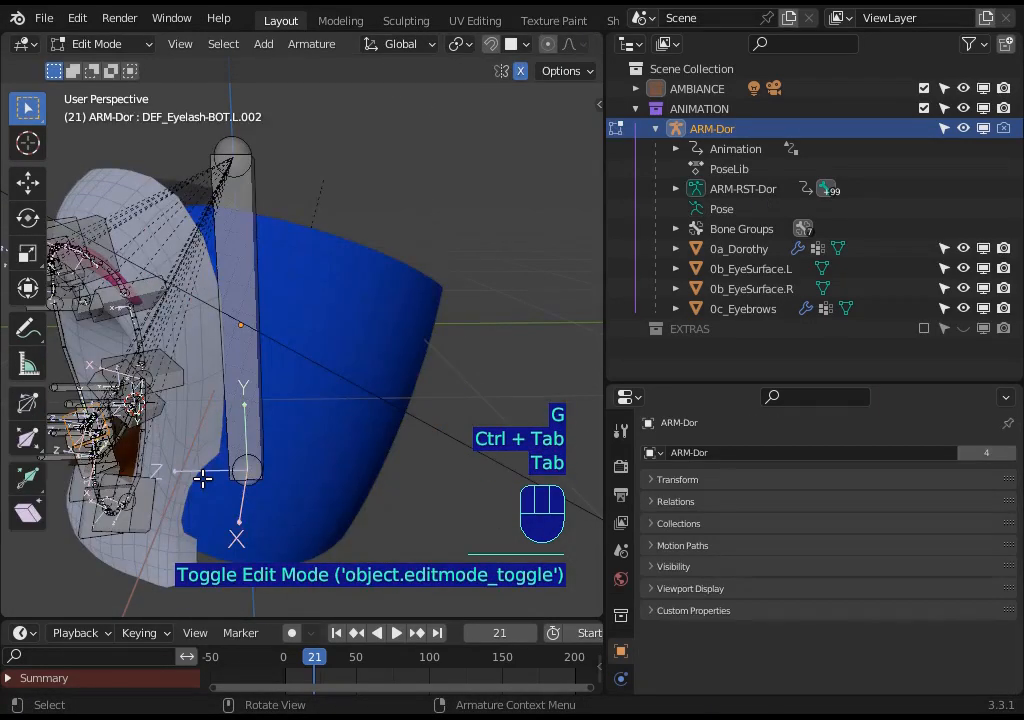
middle_drag(155, 460, 185, 450)
click(195, 441)
key(alt+p)
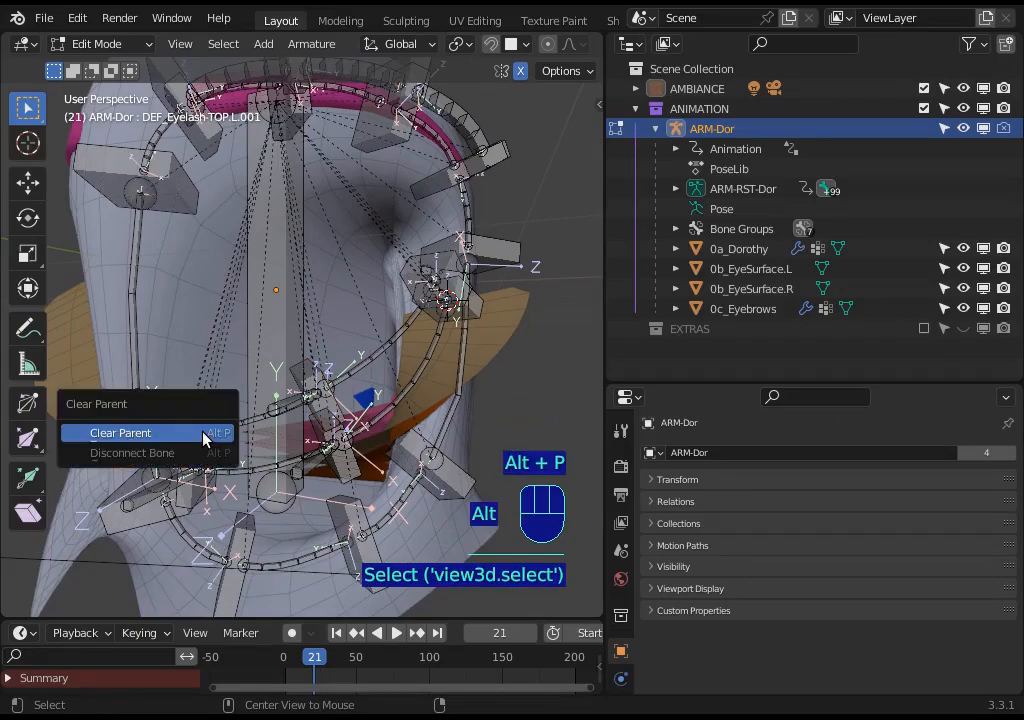
click(204, 434)
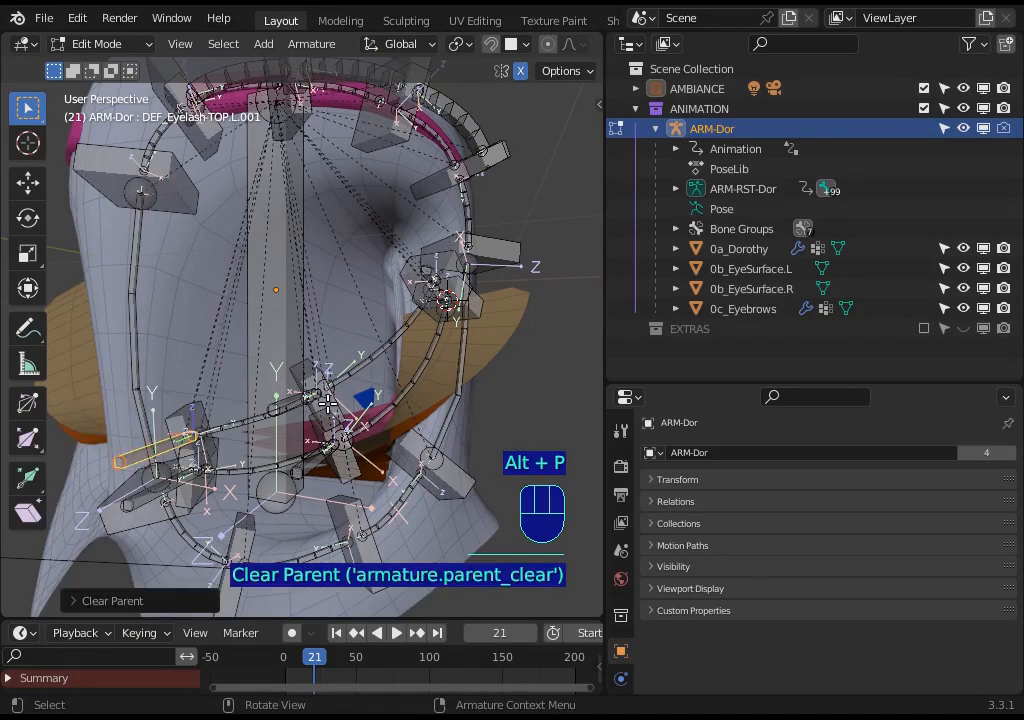
Step: In Pose Mode, move BON-CTRL_Head-Track around to compare how the unparented upper eyelash bone behaves as the head turns
key(ctrl+Tab)
middle_drag(284, 414, 253, 413)
scroll(252, 412, down, 4)
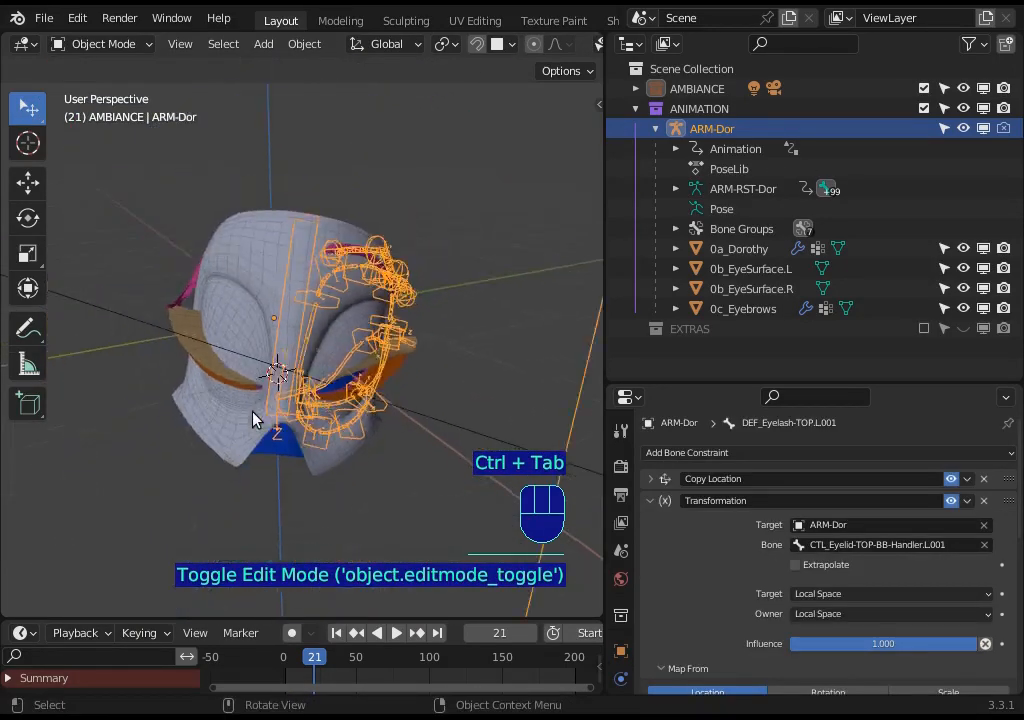
scroll(288, 402, down, 6)
click(281, 394)
key(ctrl+Tab)
click(274, 431)
scroll(385, 448, up, 6)
scroll(391, 458, up, 4)
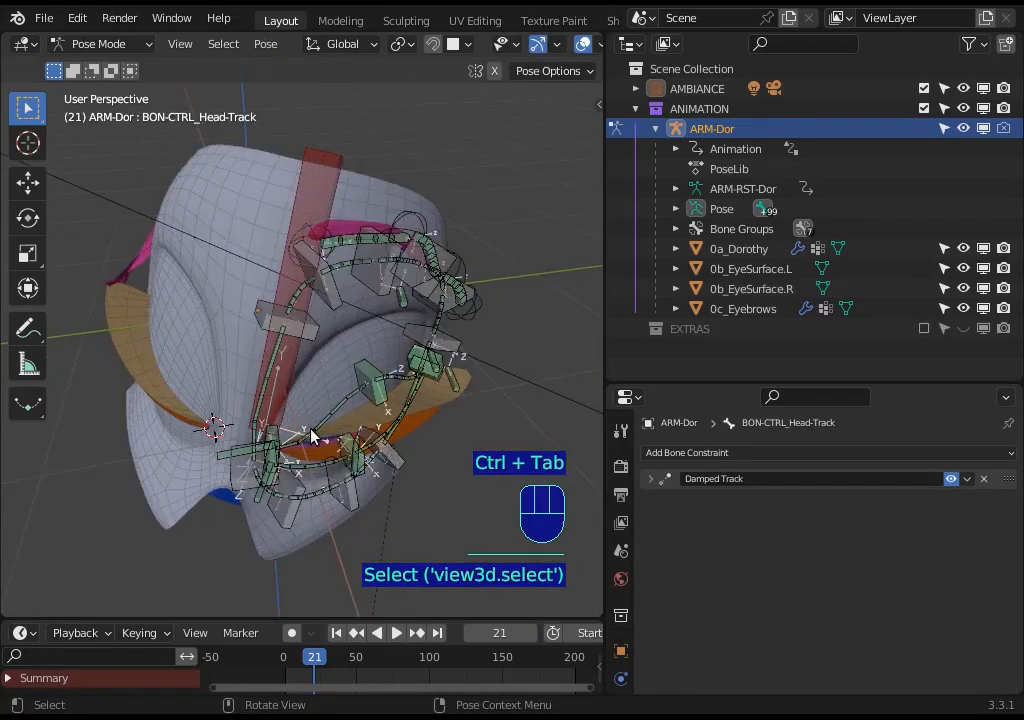
key(g)
click(398, 475)
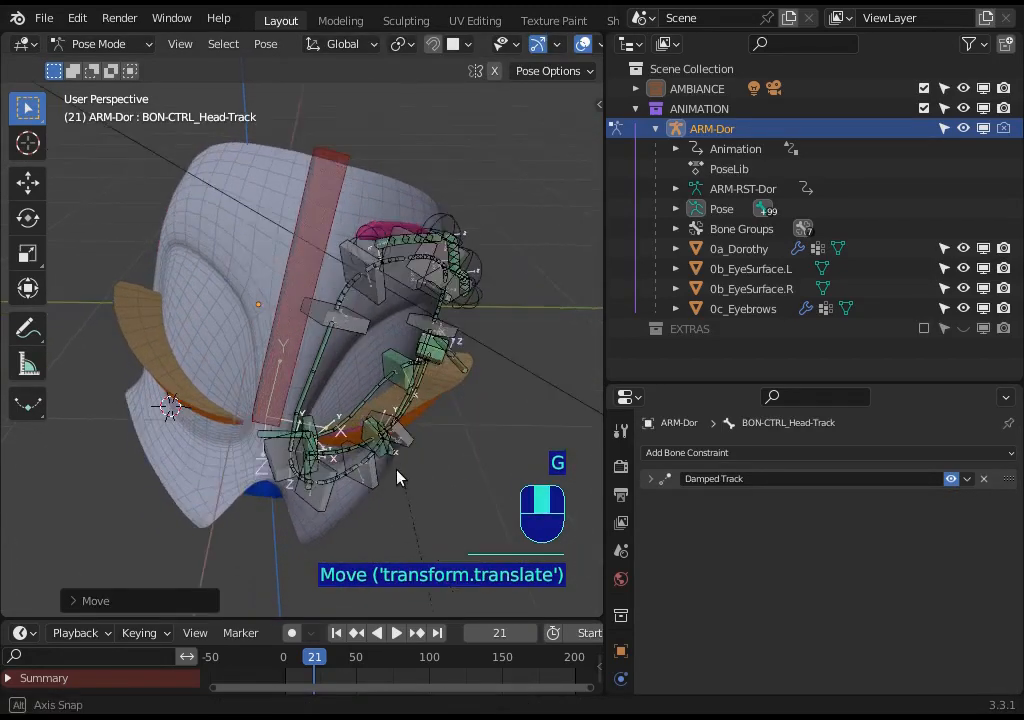
key(g)
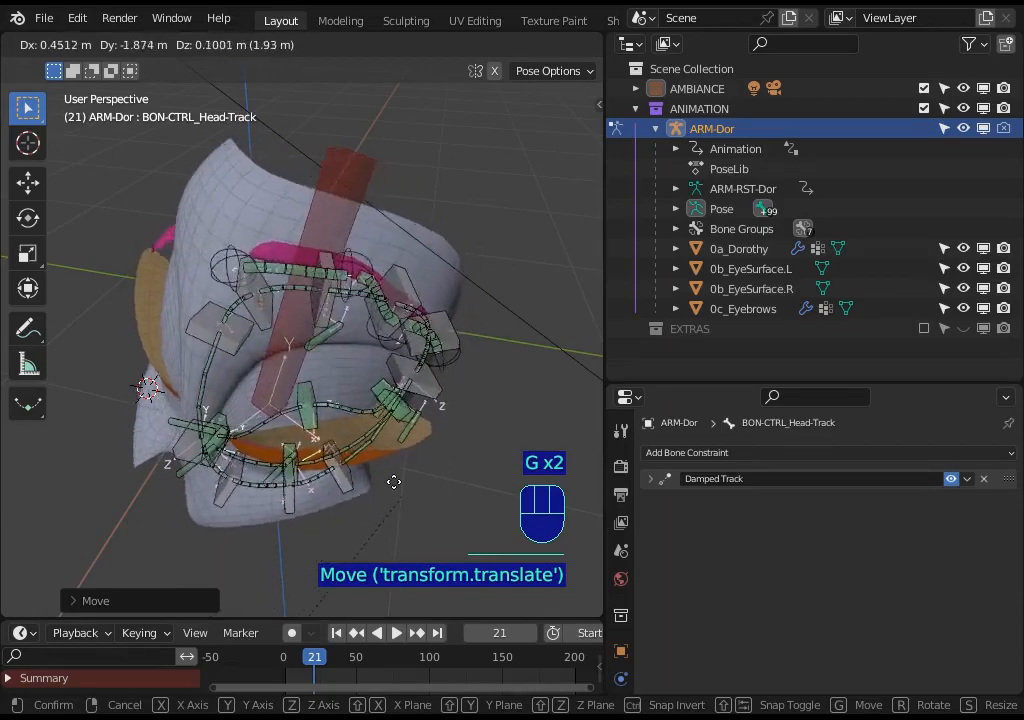
click(183, 420)
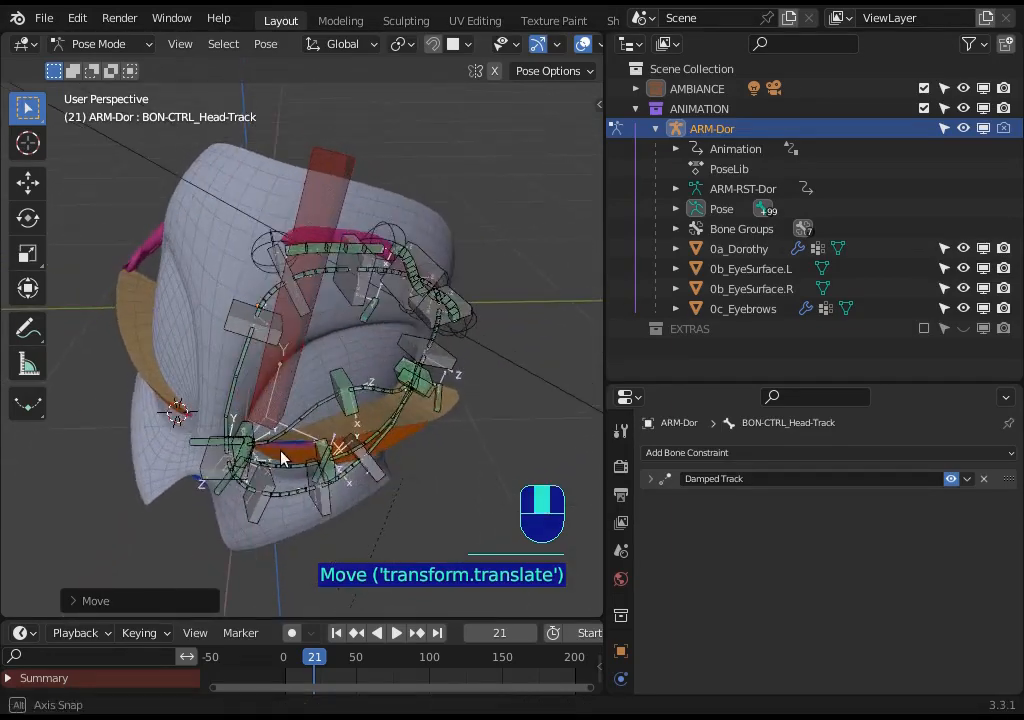
key(g)
click(265, 470)
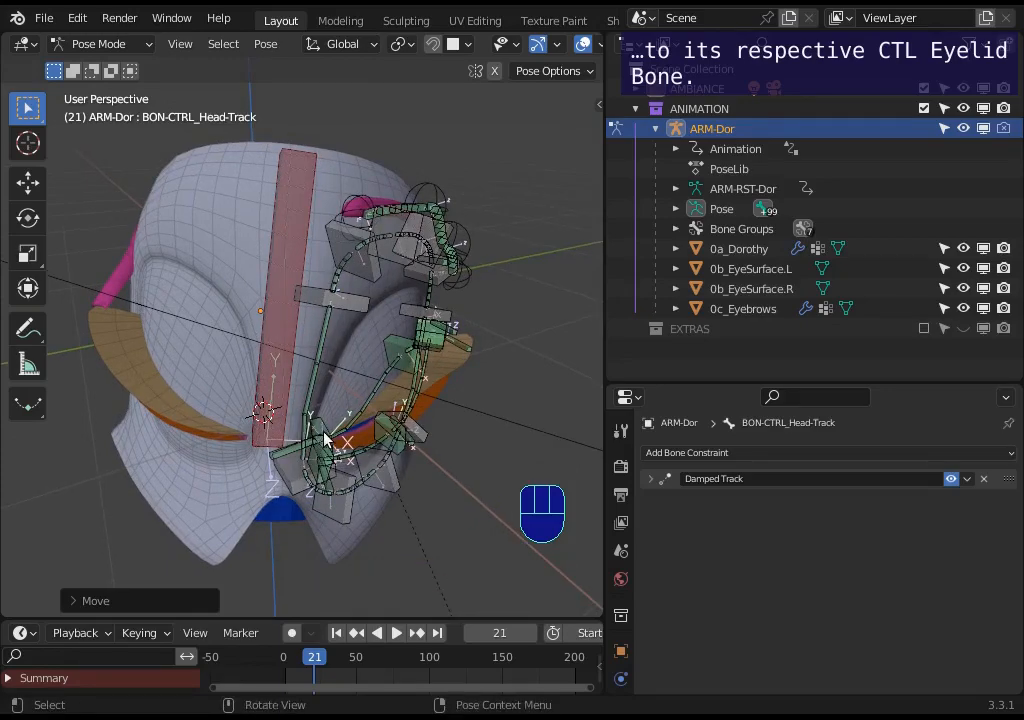
Step: In Edit Mode, parent the DEF_Eyelash-TOP.L.001 bone back to BON-LIMB_Head with Keep Offset and leave Edit Mode
key(ctrl+Tab)
key(Tab)
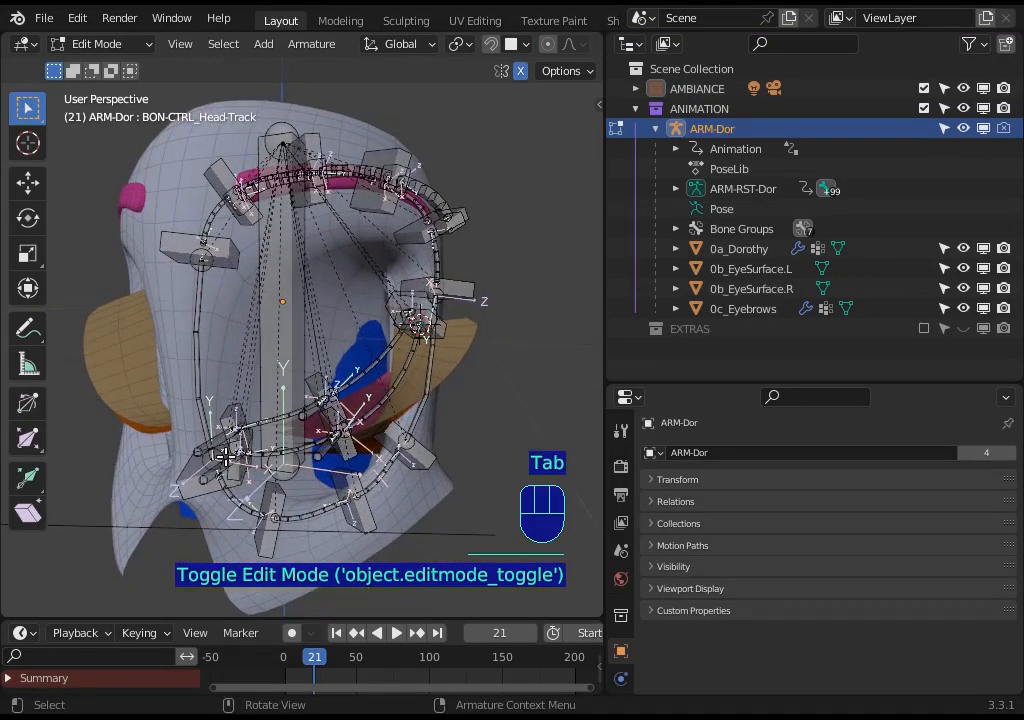
shift+click(298, 288)
key(ctrl+p)
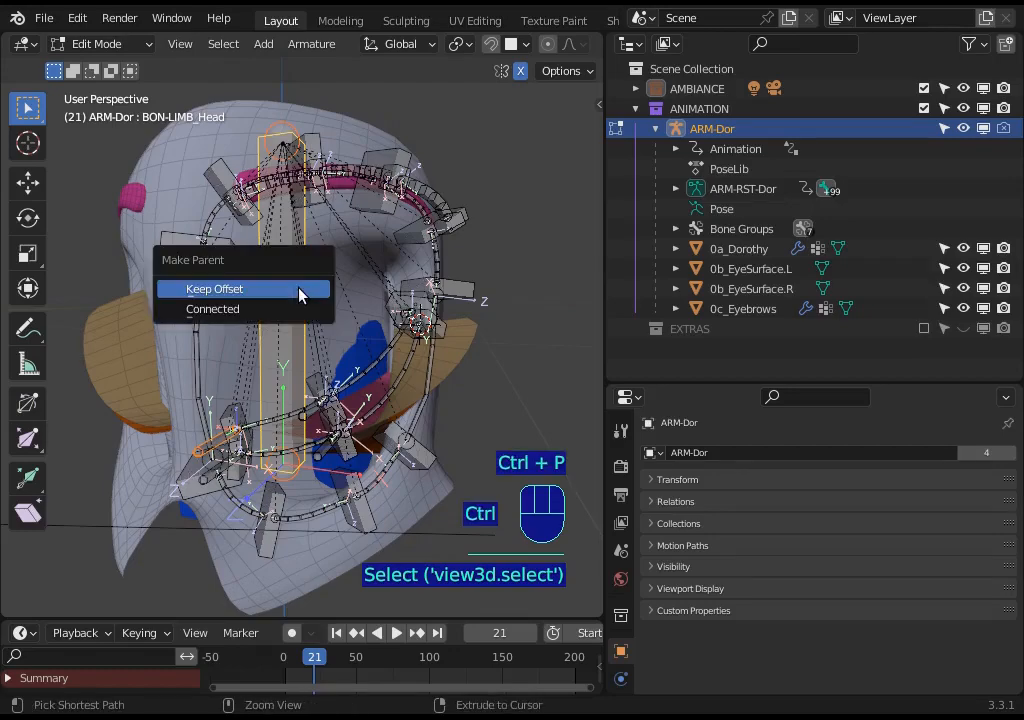
click(298, 289)
key(ctrl+Tab)
middle_drag(298, 290, 267, 343)
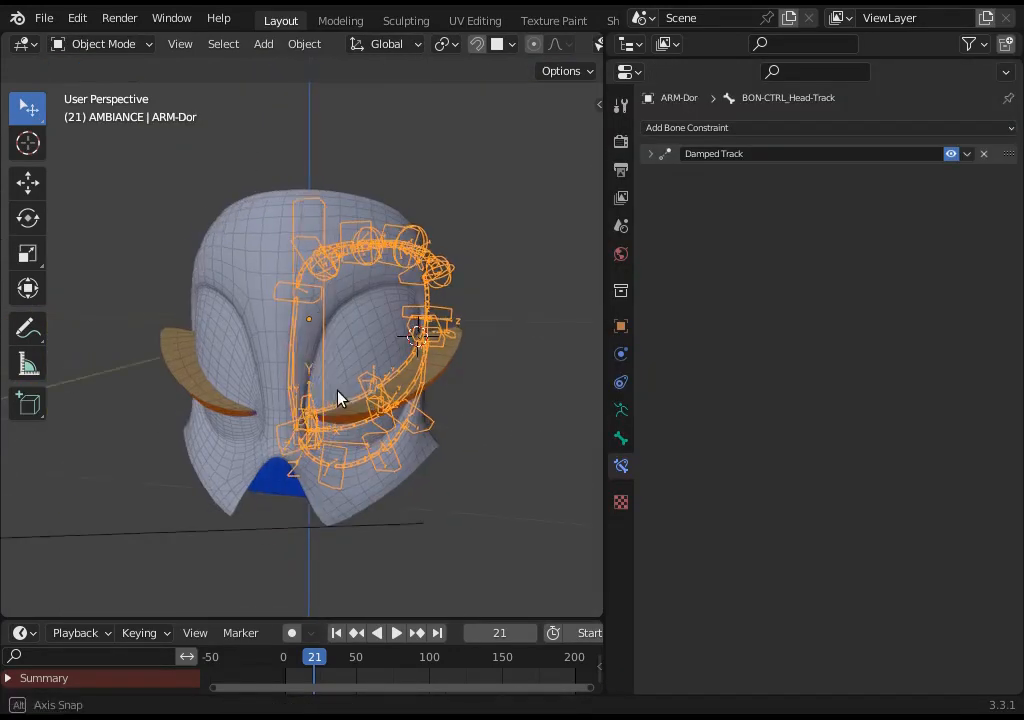
middle_drag(343, 397, 340, 286)
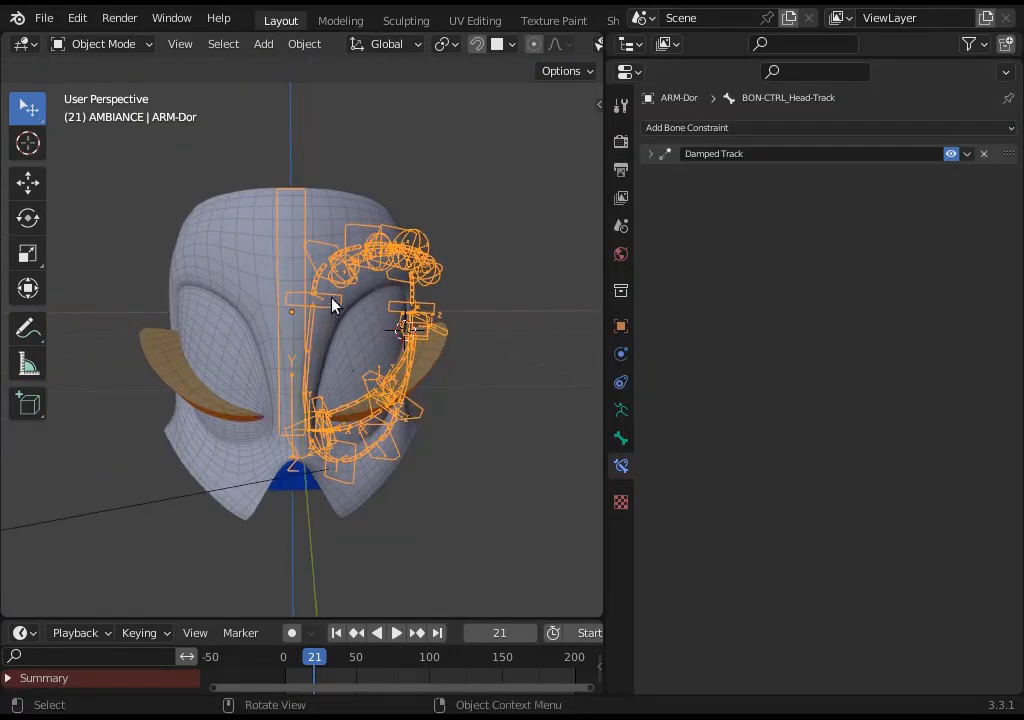
key(Tab)
key(Tab)
key(Tab)
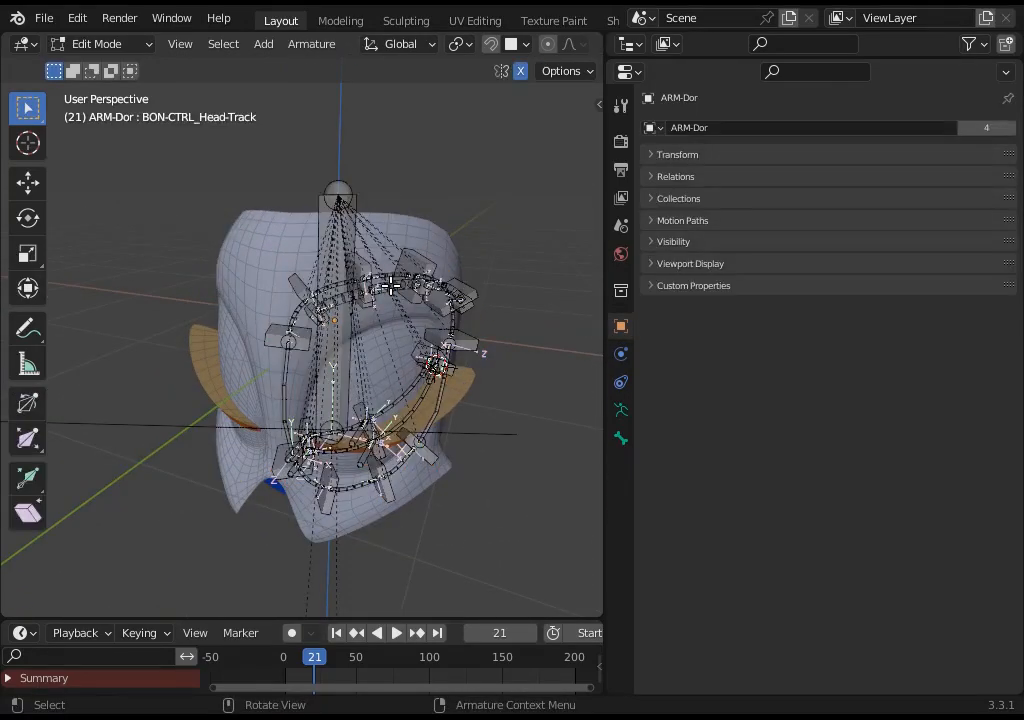
middle_drag(388, 326, 407, 336)
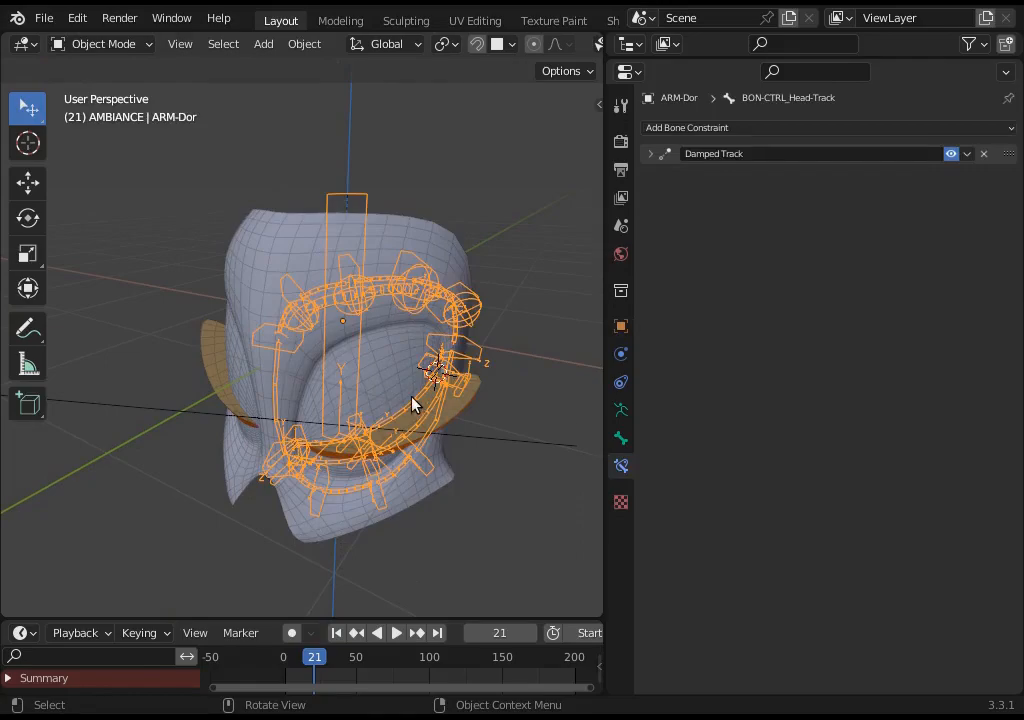
Step: Select the 0a_Dorothy mesh and review its modifier stack and its vertex group list
click(393, 377)
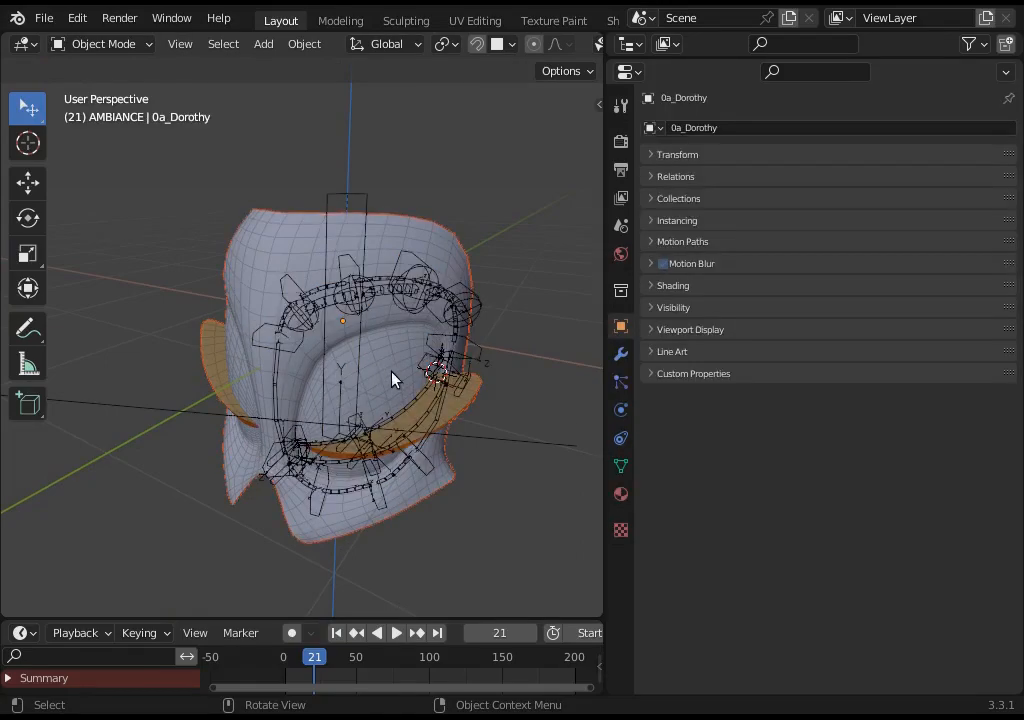
click(620, 354)
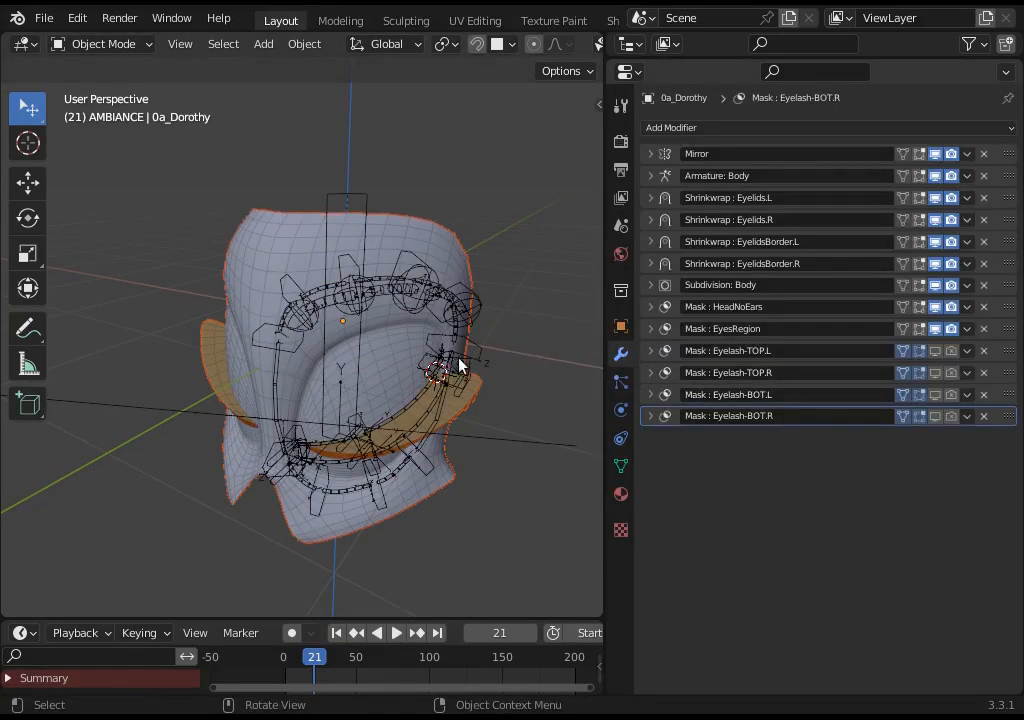
click(618, 465)
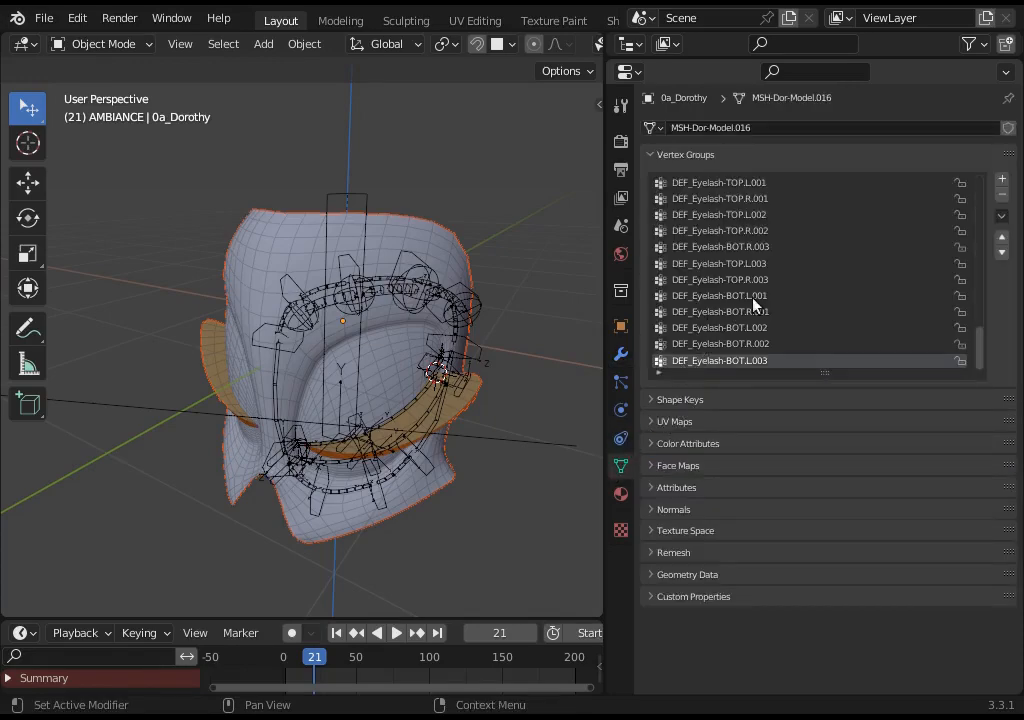
drag(979, 345, 999, 186)
Step: Enlarge the Outliner area and make 0b_EyeSurface.R selectable in the viewport
click(358, 311)
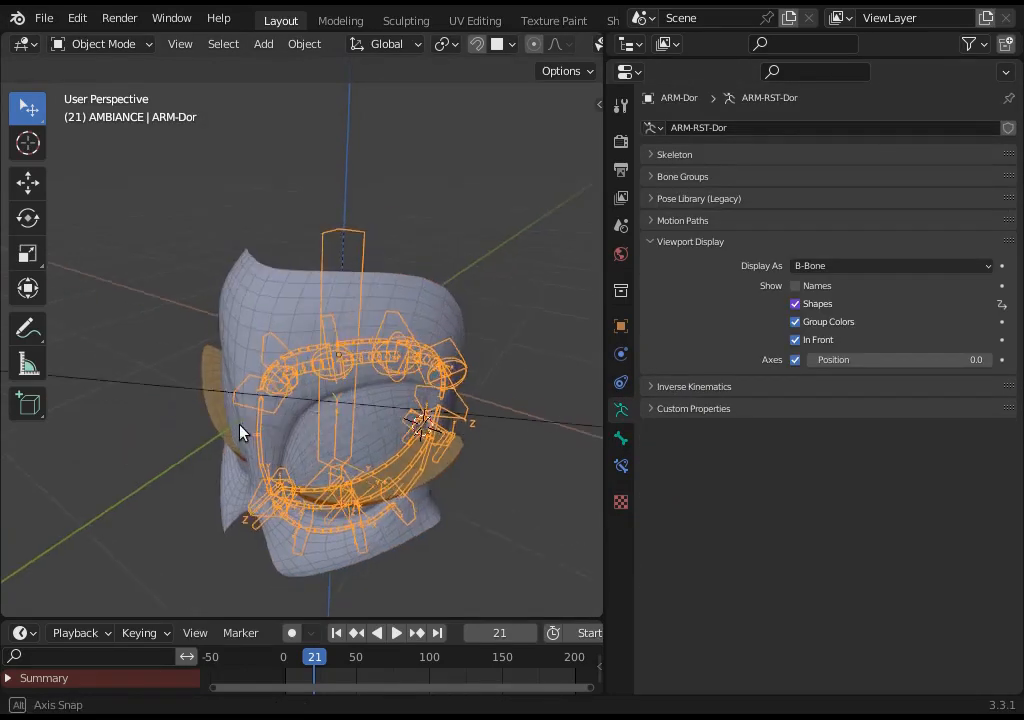
middle_drag(240, 430, 300, 413)
click(345, 417)
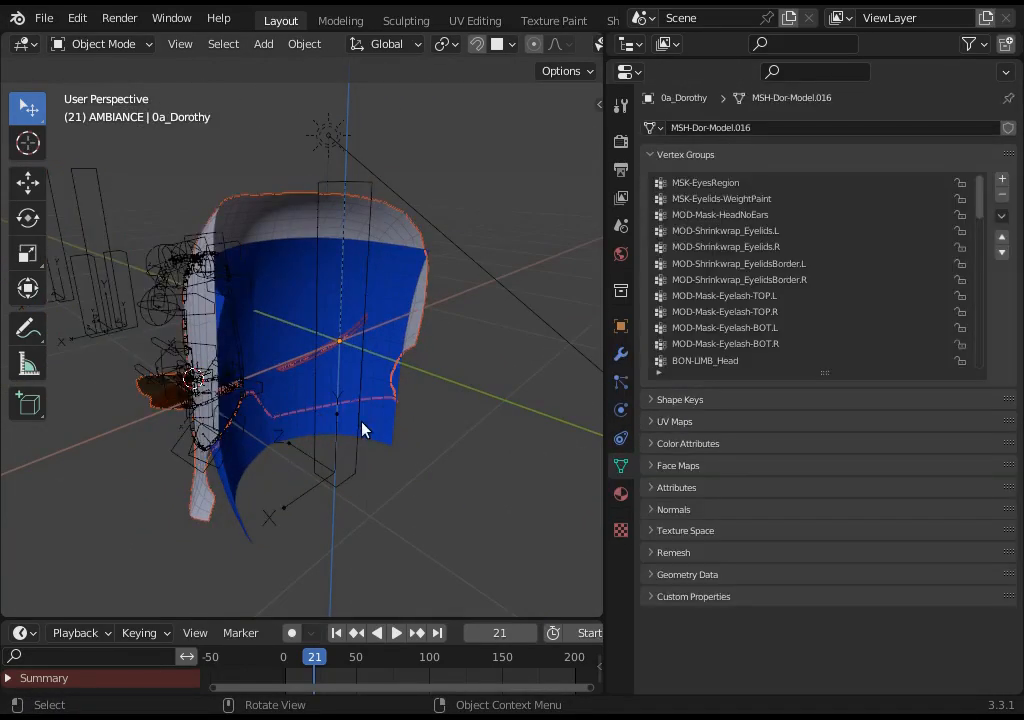
middle_drag(361, 421, 311, 456)
drag(706, 58, 692, 347)
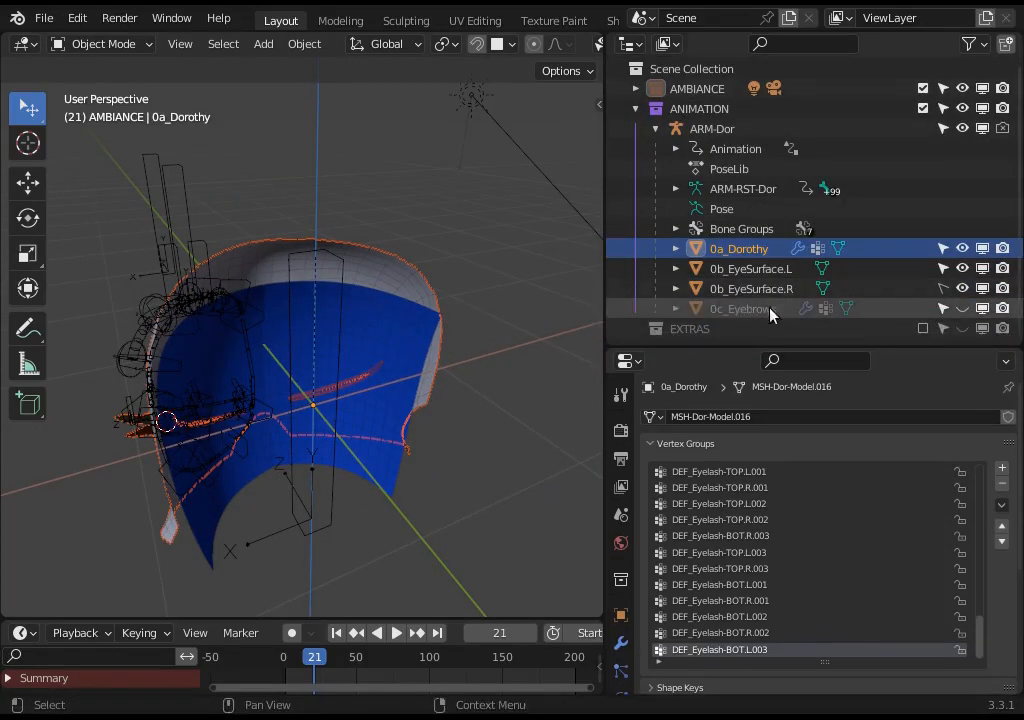
click(943, 288)
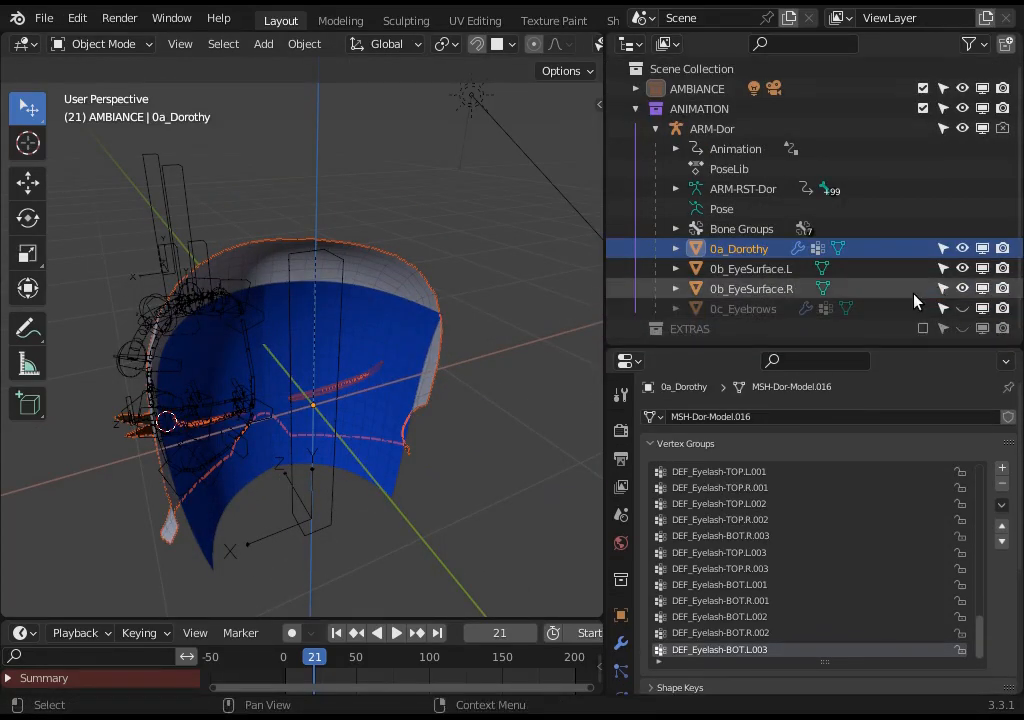
Step: Select both eye surfaces and ARM-Dor, and snap the 3D cursor to their shared origin
click(354, 347)
shift+click(236, 484)
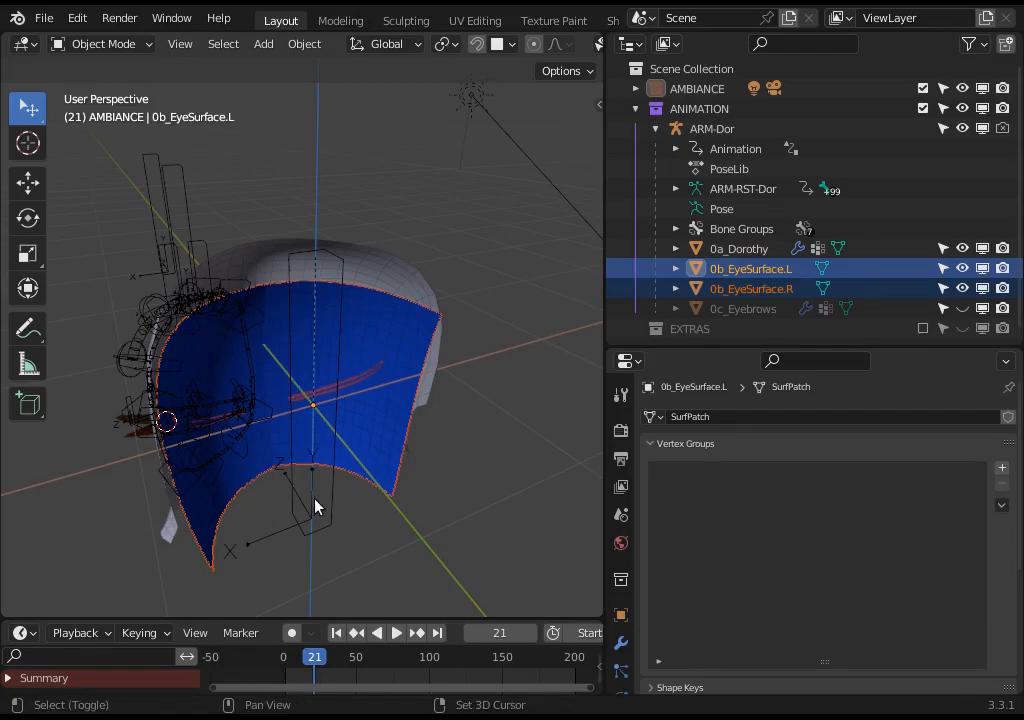
shift+click(325, 443)
key(shift+s)
click(320, 430)
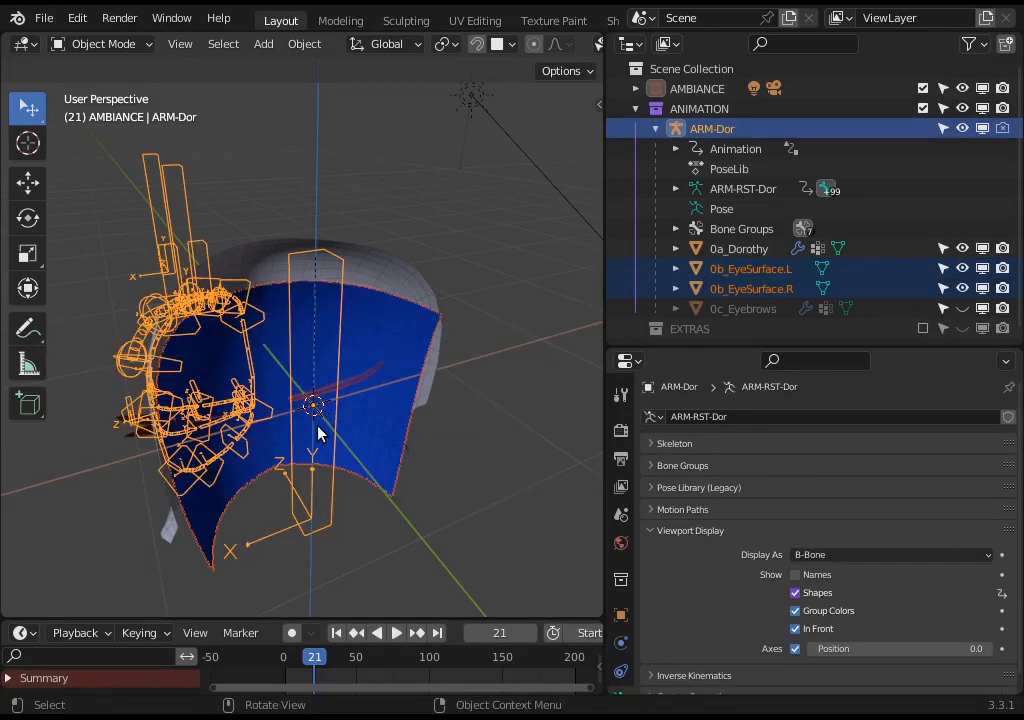
Step: Select both eye surfaces, 0a_Dorothy and ARM-Dor together to compare their origins, and reselect only ARM-Dor
click(386, 477)
shift+click(264, 472)
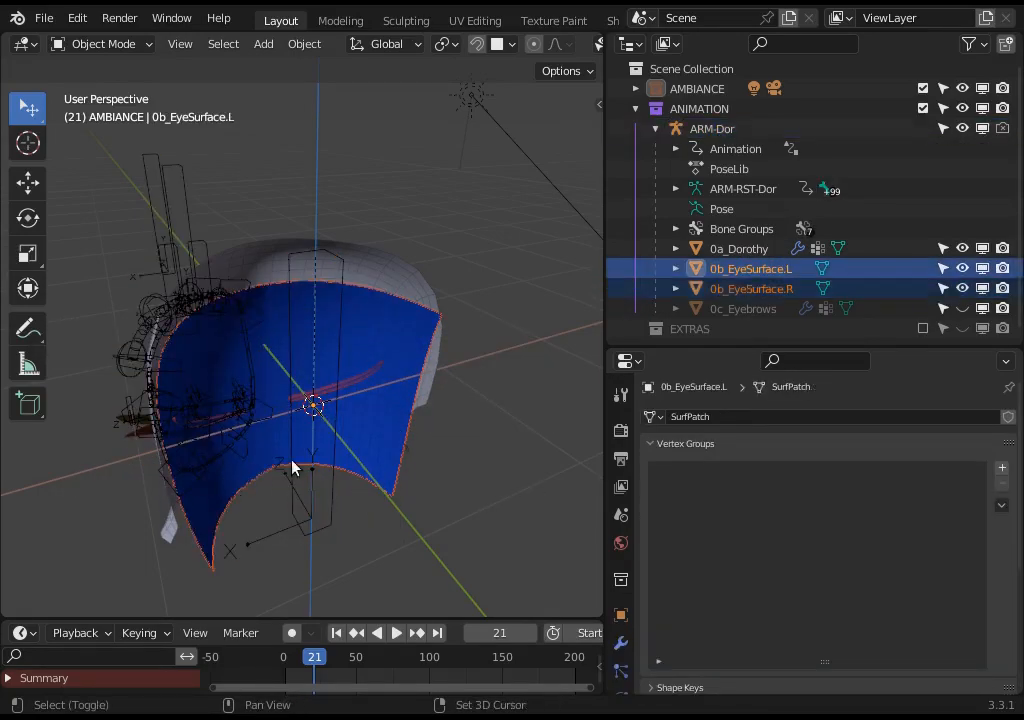
shift+click(334, 292)
shift+click(177, 220)
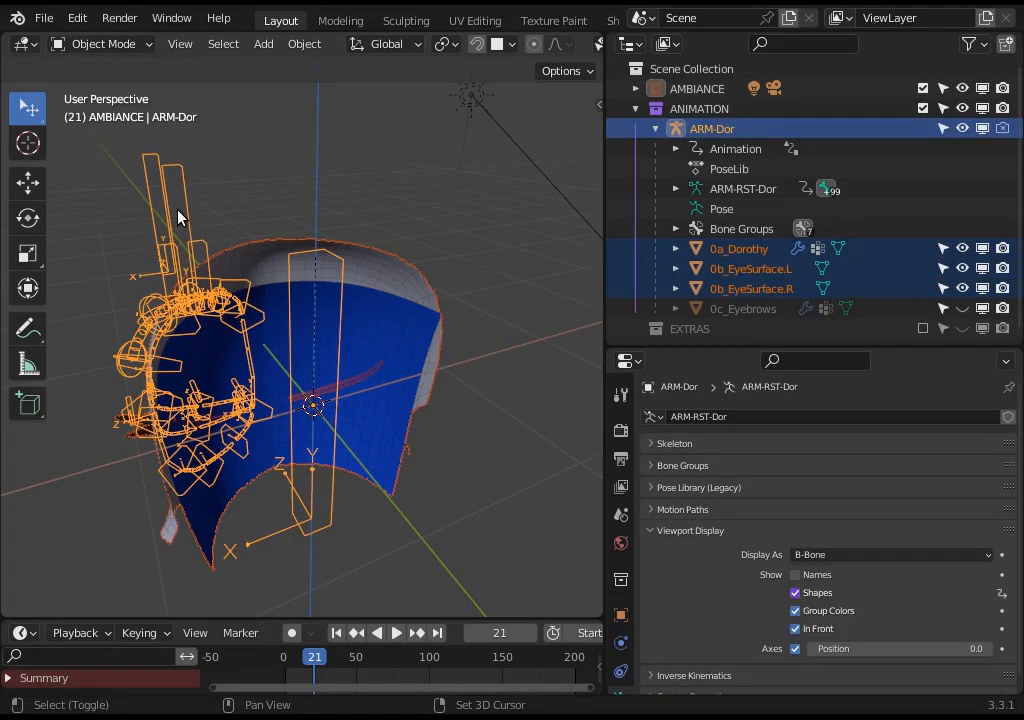
middle_drag(245, 331, 333, 391)
key(alt+a)
click(398, 342)
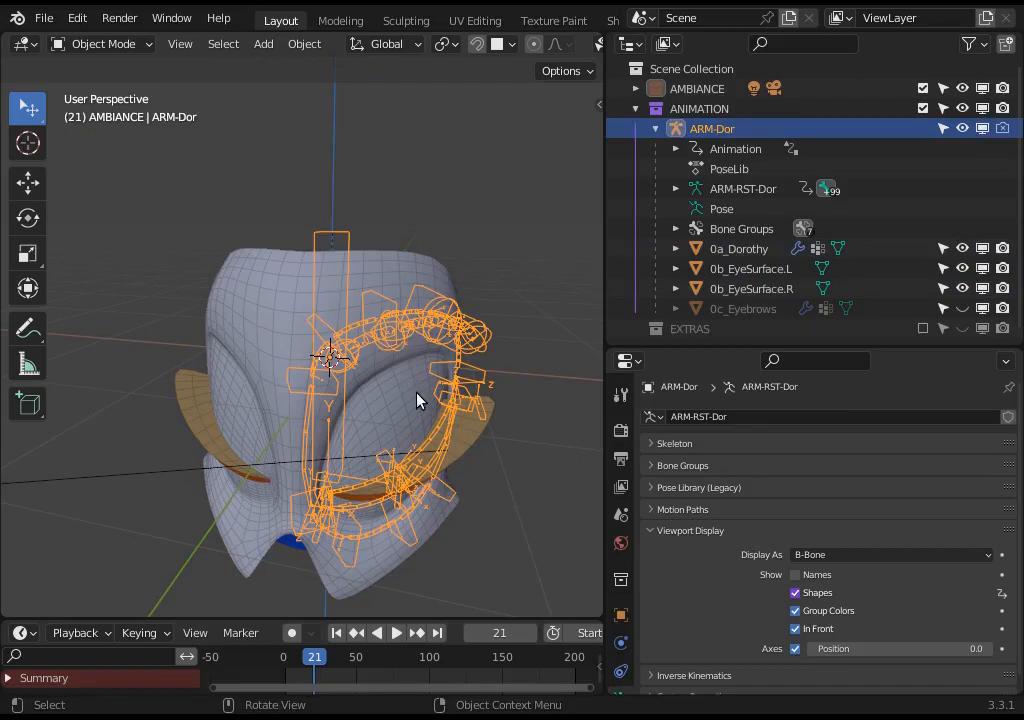
Step: In Edit Mode, select all visible bones of ARM-Dor, symmetrize them to the other side of the face and clear the selection
key(Tab)
middle_drag(417, 393, 334, 395)
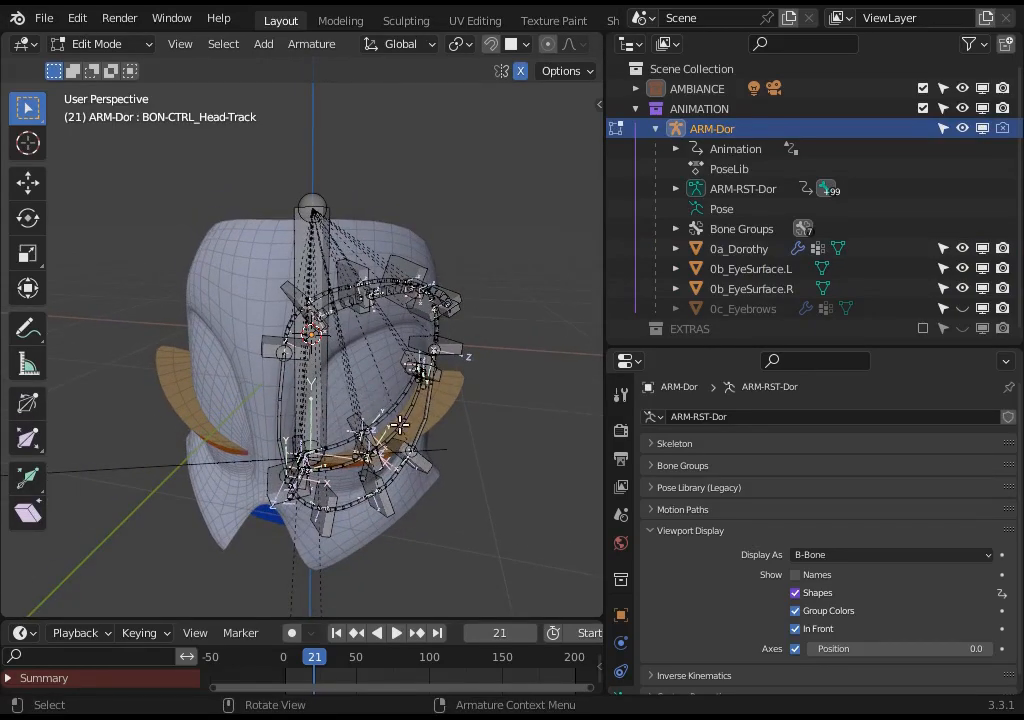
middle_drag(399, 425, 326, 392)
key(a)
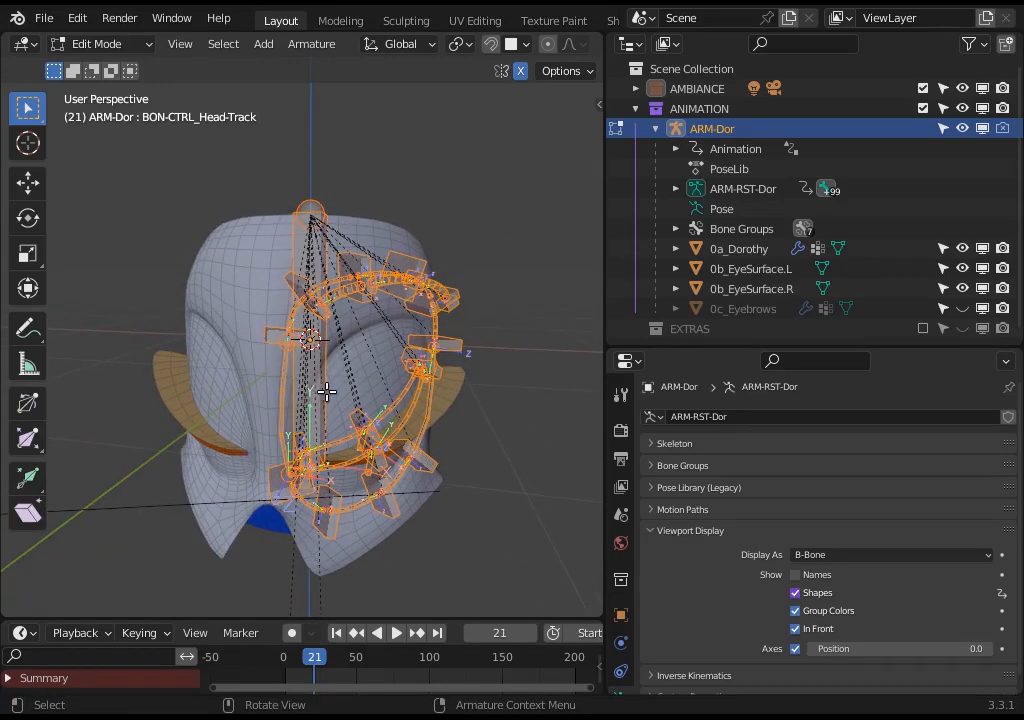
key(alt+a)
key(a)
middle_drag(389, 407, 349, 411)
key(alt+a)
key(a)
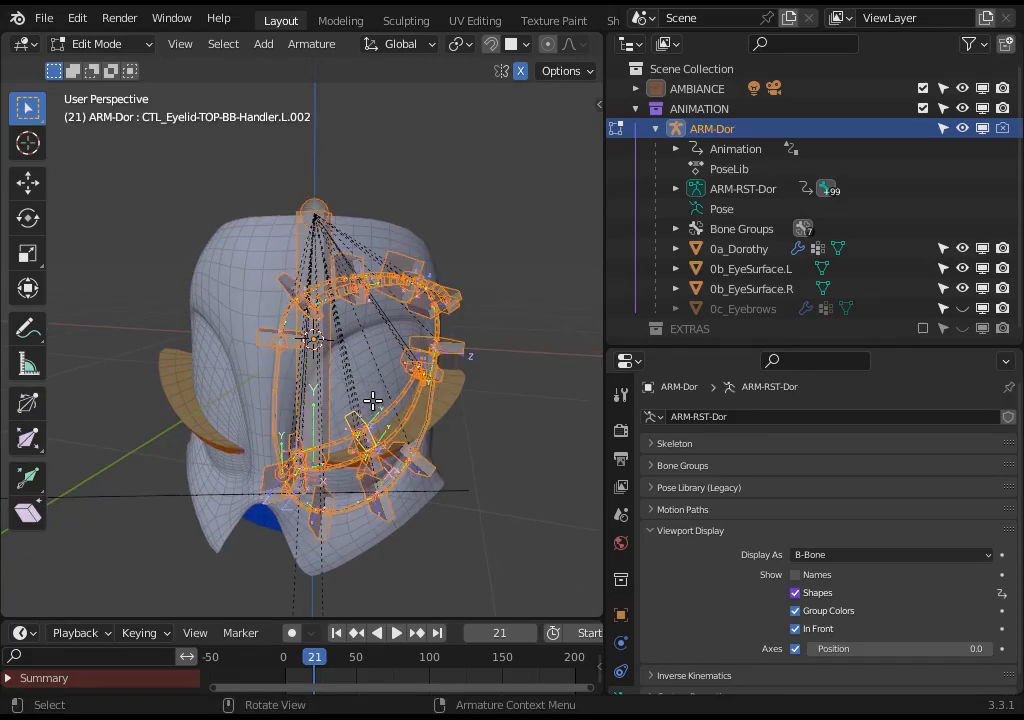
click(309, 44)
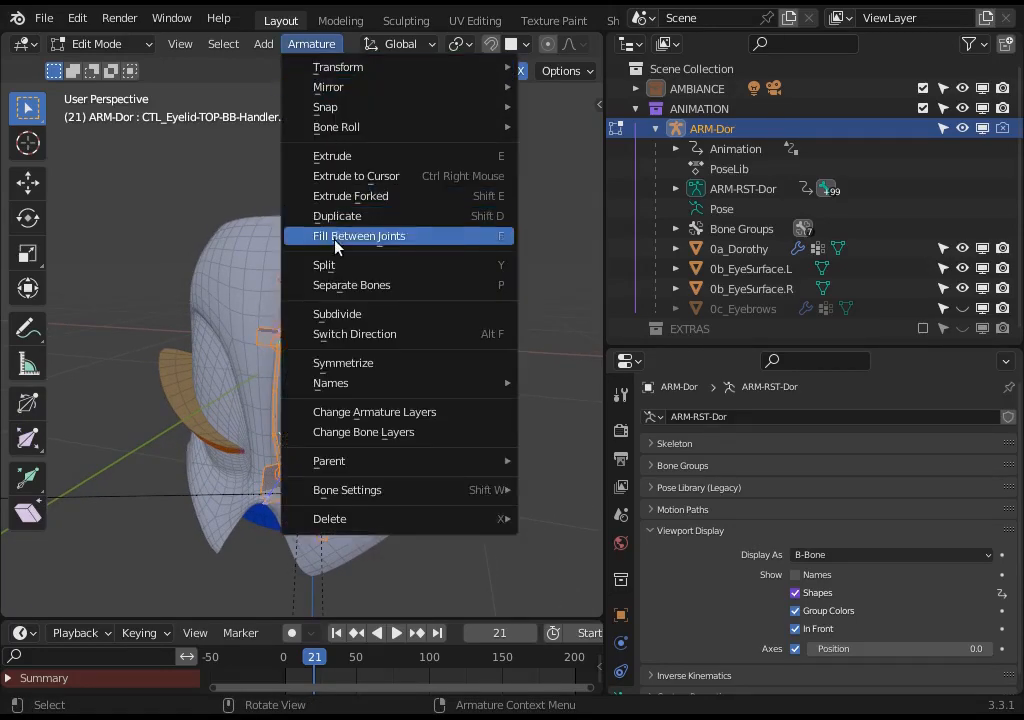
click(336, 364)
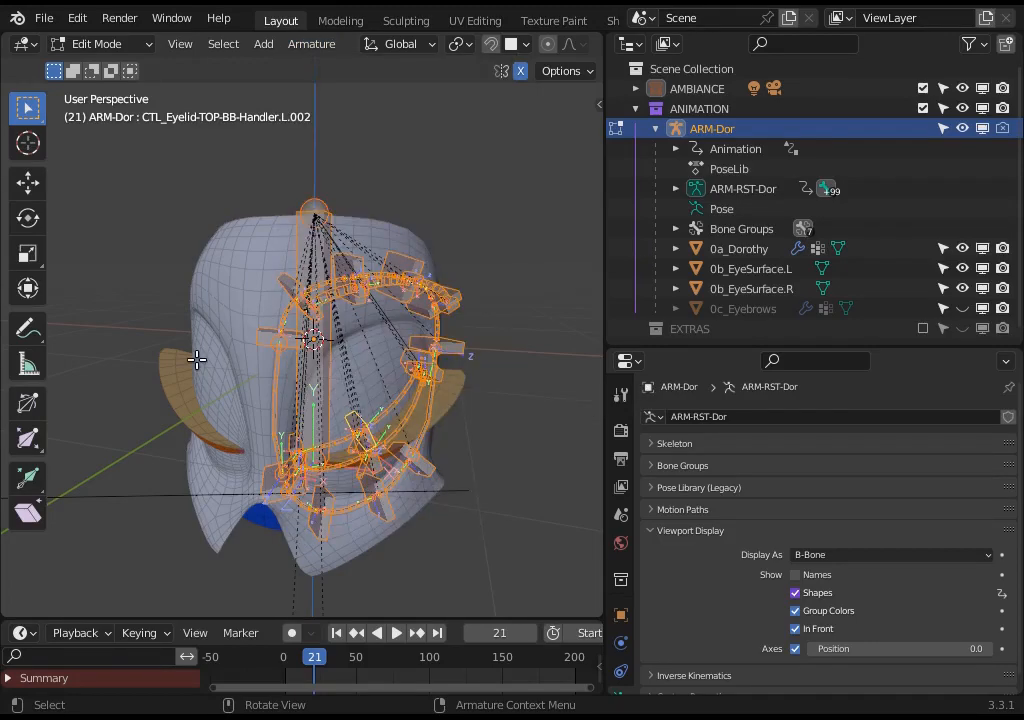
click(307, 45)
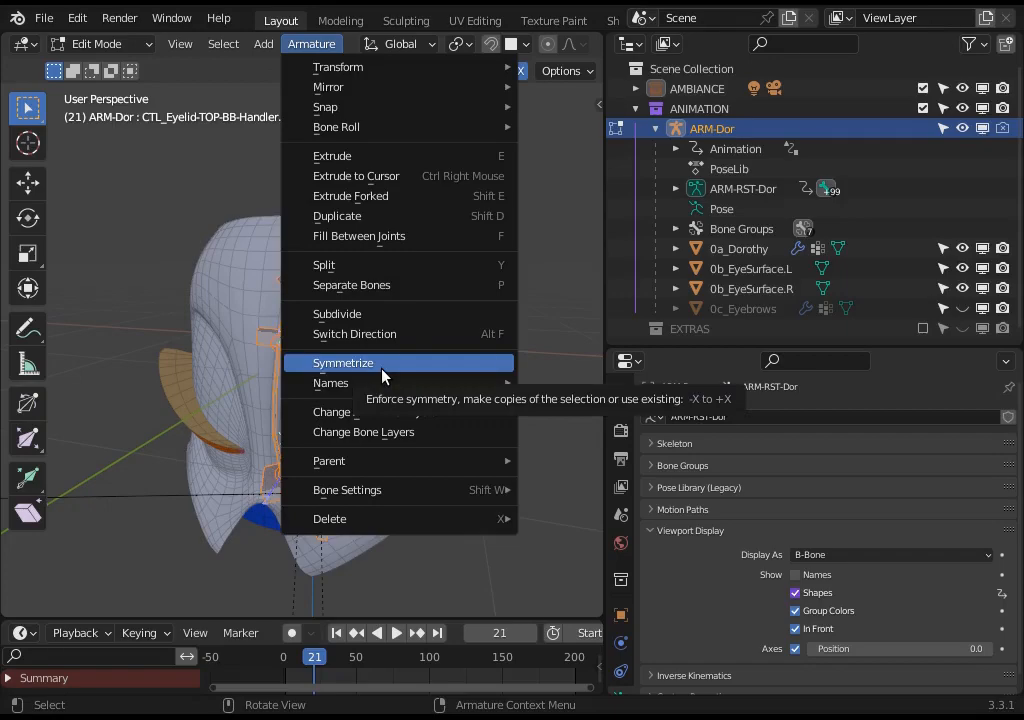
click(379, 367)
mouse_move(263, 376)
middle_down()
mouse_move(361, 366)
mouse_move(338, 425)
mouse_move(405, 404)
mouse_move(386, 416)
mouse_move(355, 371)
mouse_move(377, 375)
mouse_move(365, 370)
middle_up()
key(alt+a)
Step: In Pose Mode, select BON-CTRL_Head-Track and move it to test the symmetrized face rig
key(ctrl+Tab)
click(309, 391)
click(316, 259)
middle_drag(316, 259, 297, 291)
click(367, 291)
scroll(345, 315, down, 2)
middle_drag(338, 335, 304, 400)
scroll(313, 370, down, 2)
key(ctrl+Tab)
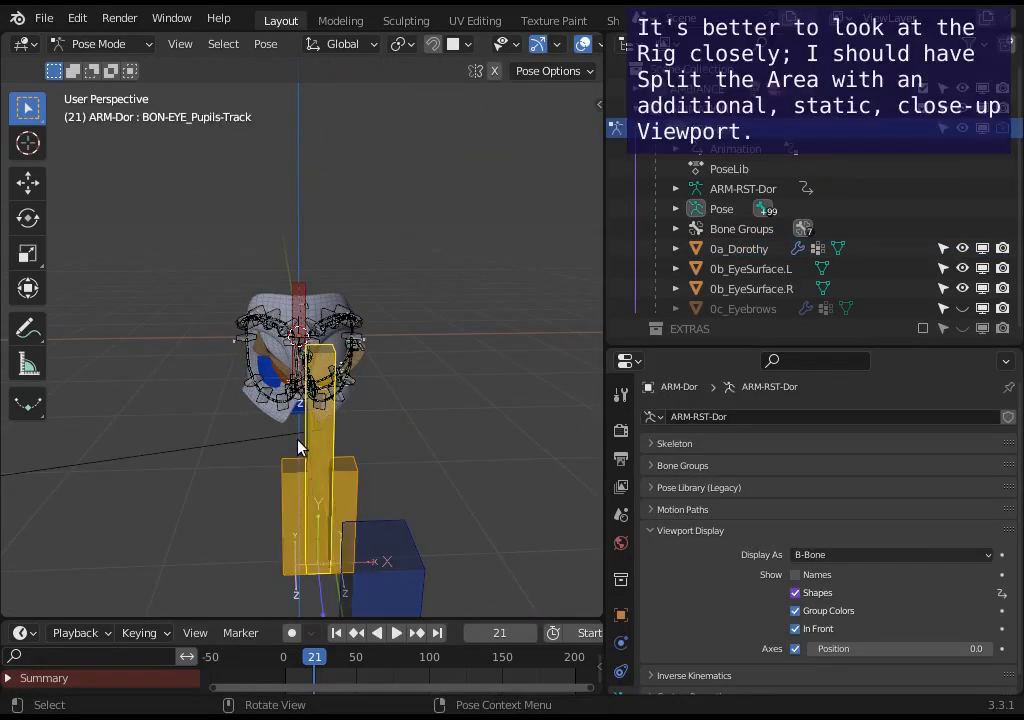
scroll(300, 441, down, 4)
click(319, 468)
key(g)
click(436, 406)
Step: Reposition BON-CTRL_Head-Track several times to examine from different angles how the bones on both sides follow the head
middle_drag(436, 400, 250, 416)
key(g)
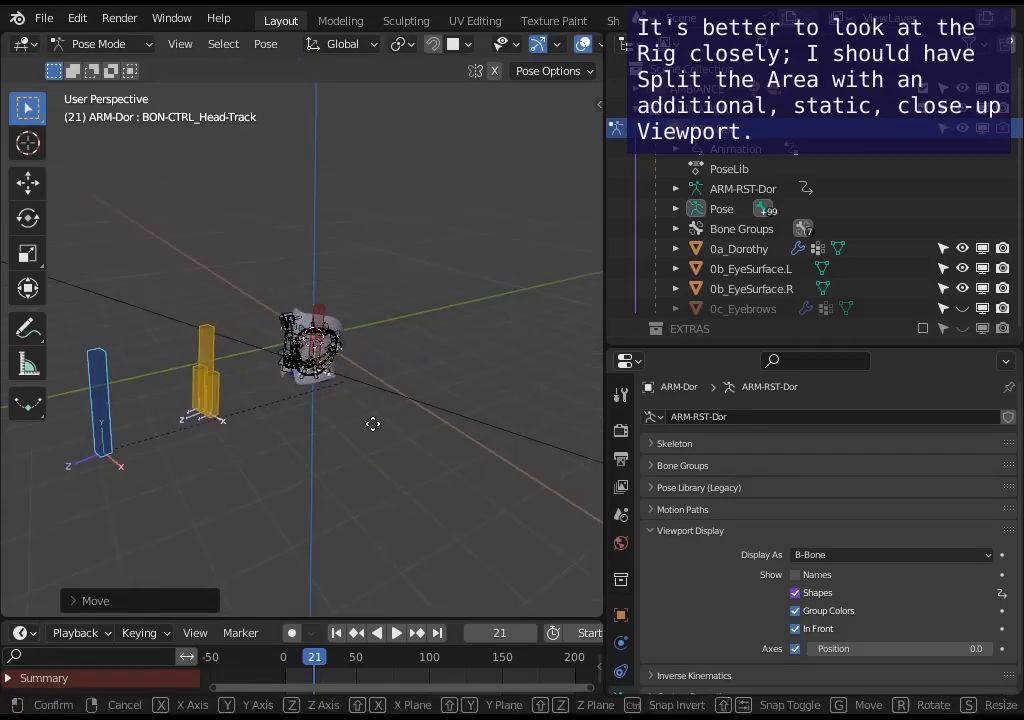
click(500, 365)
middle_drag(480, 380, 525, 430)
key(g)
click(238, 475)
scroll(238, 468, up, 3)
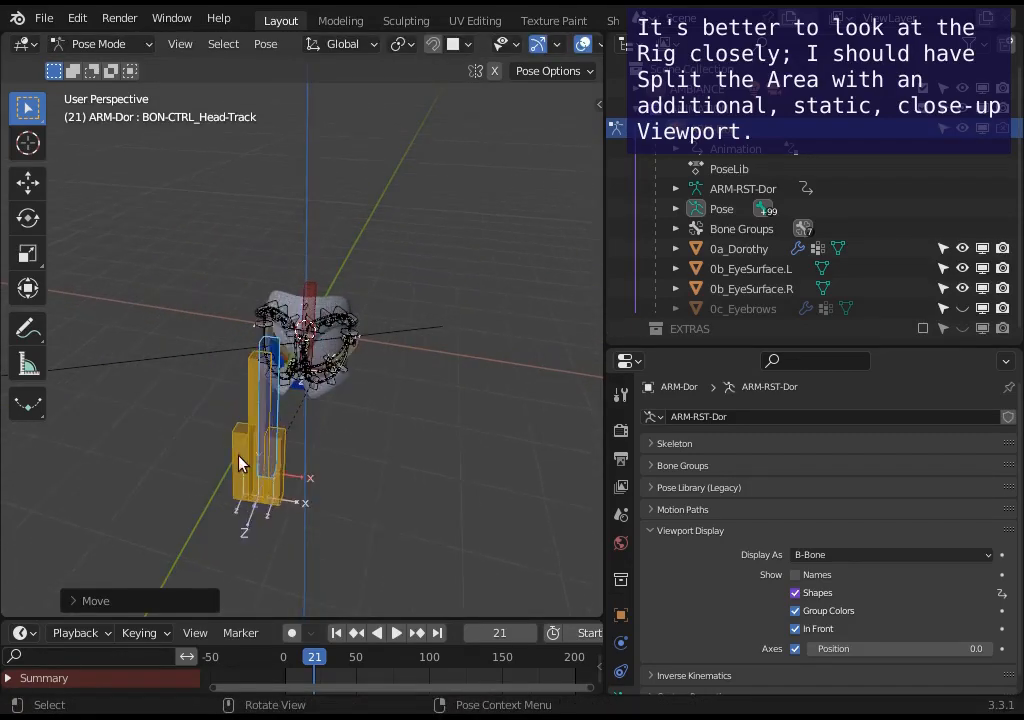
middle_drag(239, 460, 162, 483)
key(g)
click(262, 455)
key(g)
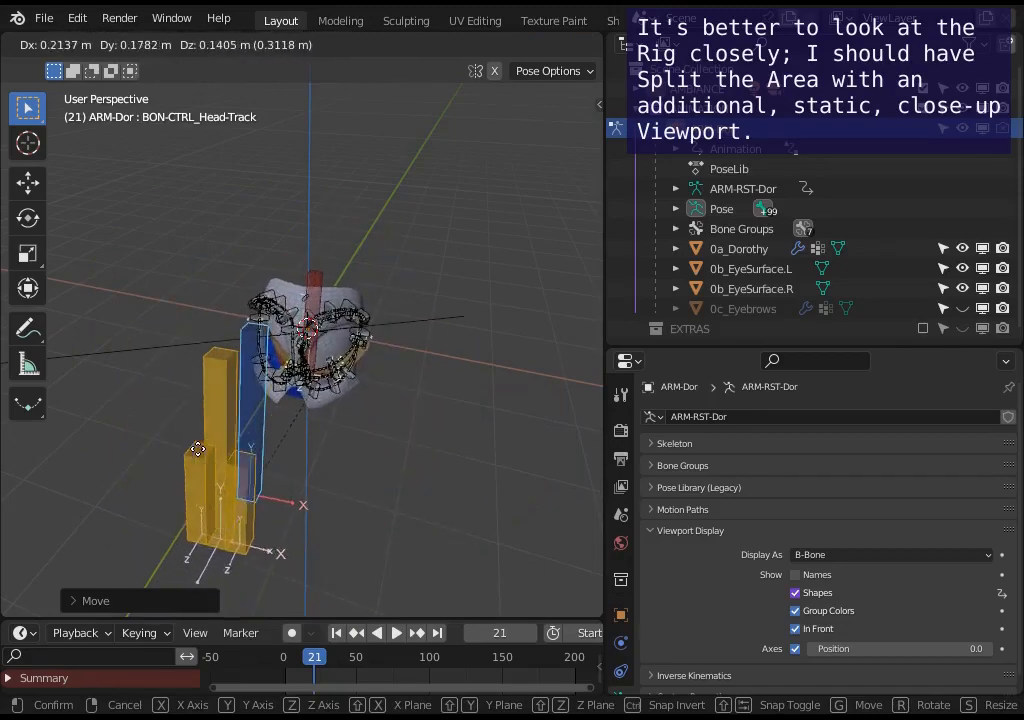
click(201, 448)
Step: Clear the rotation and location of BON-CTRL_Head-Track and return to Object Mode
key(alt+r)
key(alt+g)
middle_drag(156, 421, 282, 437)
scroll(312, 385, up, 5)
key(ctrl+Tab)
scroll(287, 459, up, 2)
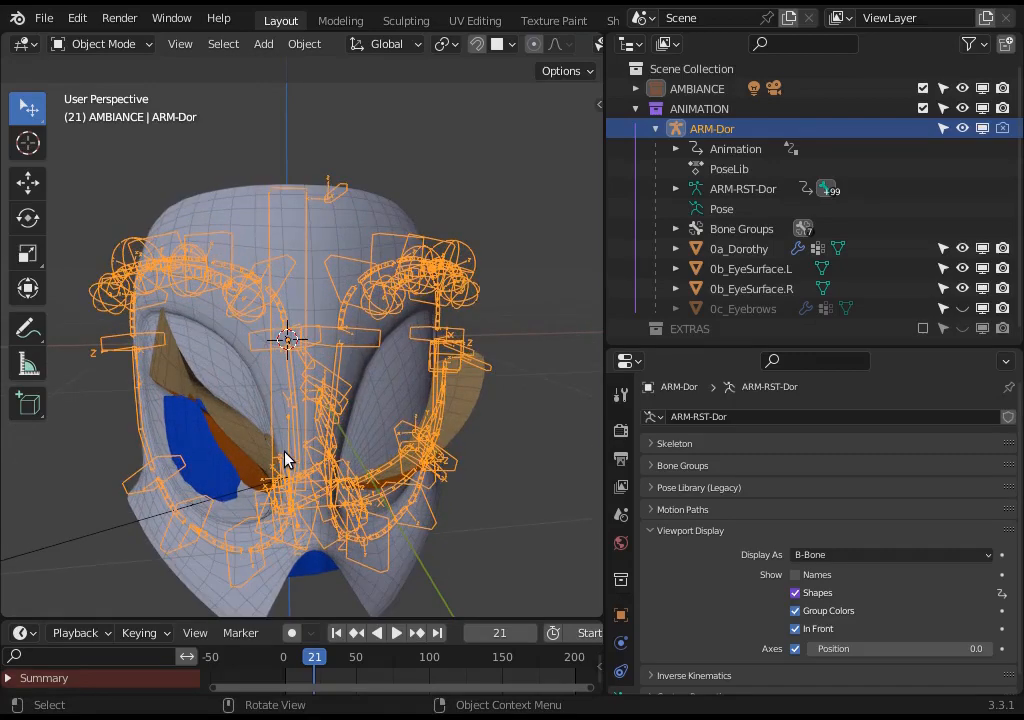
Step: Show only the CTL-EyeContour and DEF-EyeContour bone layers, and enter Pose Mode with no bones selected
key(Tab)
key(Tab)
key(n)
click(301, 218)
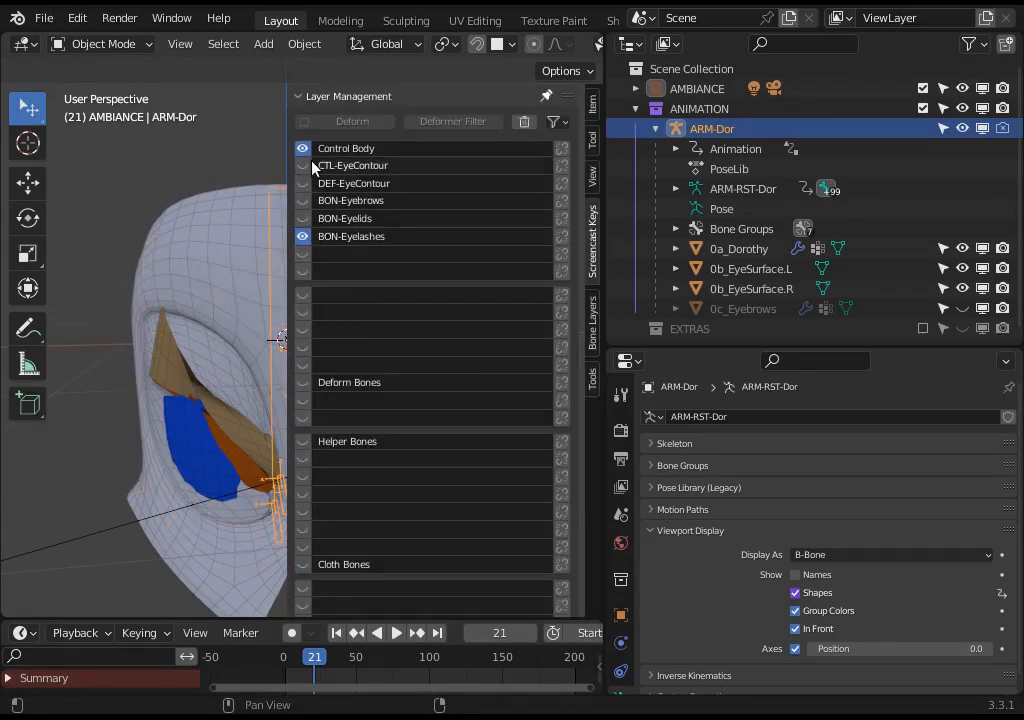
click(301, 236)
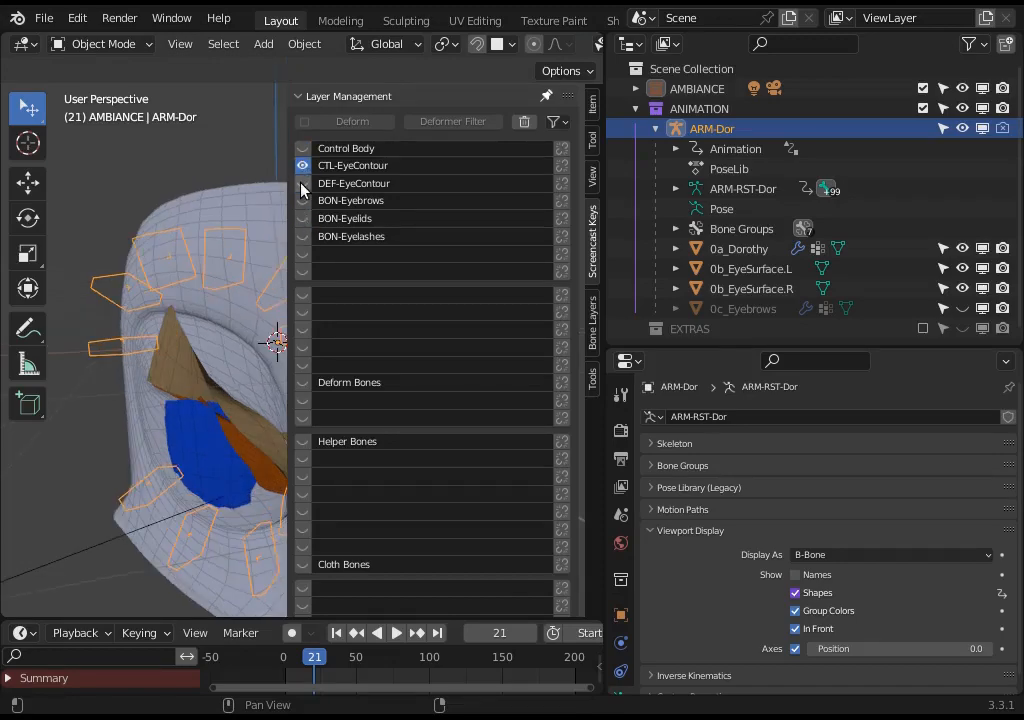
click(302, 185)
key(n)
key(Tab)
middle_drag(298, 288, 313, 331)
key(ctrl+Tab)
key(alt+a)
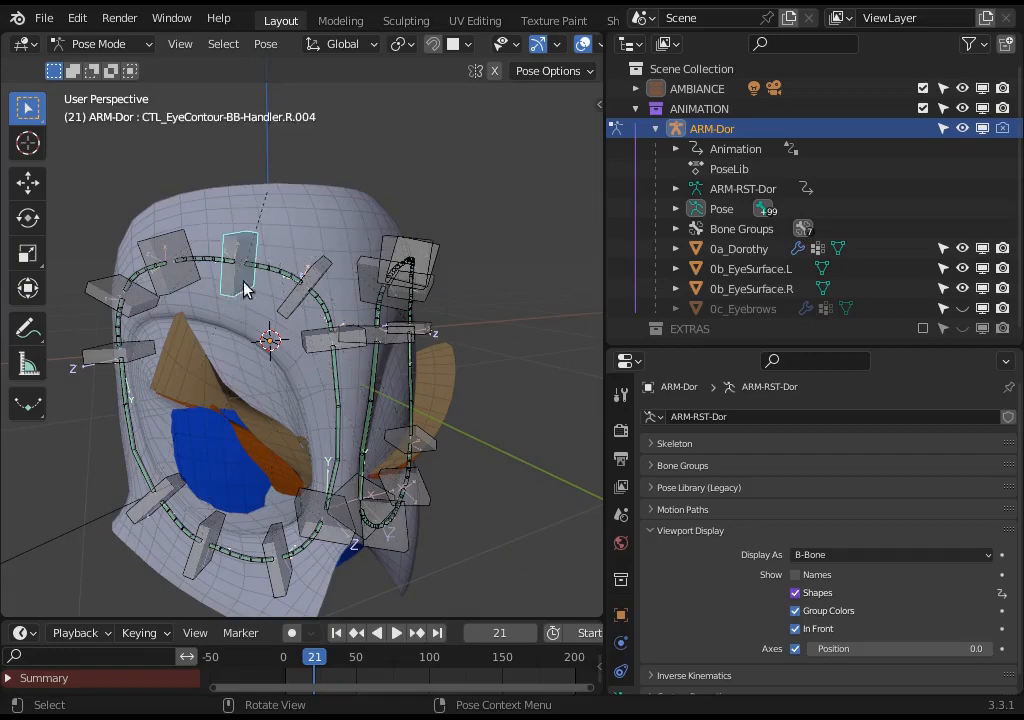
Step: Try moving the upper right-eye contour handlers CTL_EyeContour-BB-Handler.R.004 and R.003, cancelling each move
key(g)
right_click(246, 241)
click(294, 296)
key(g)
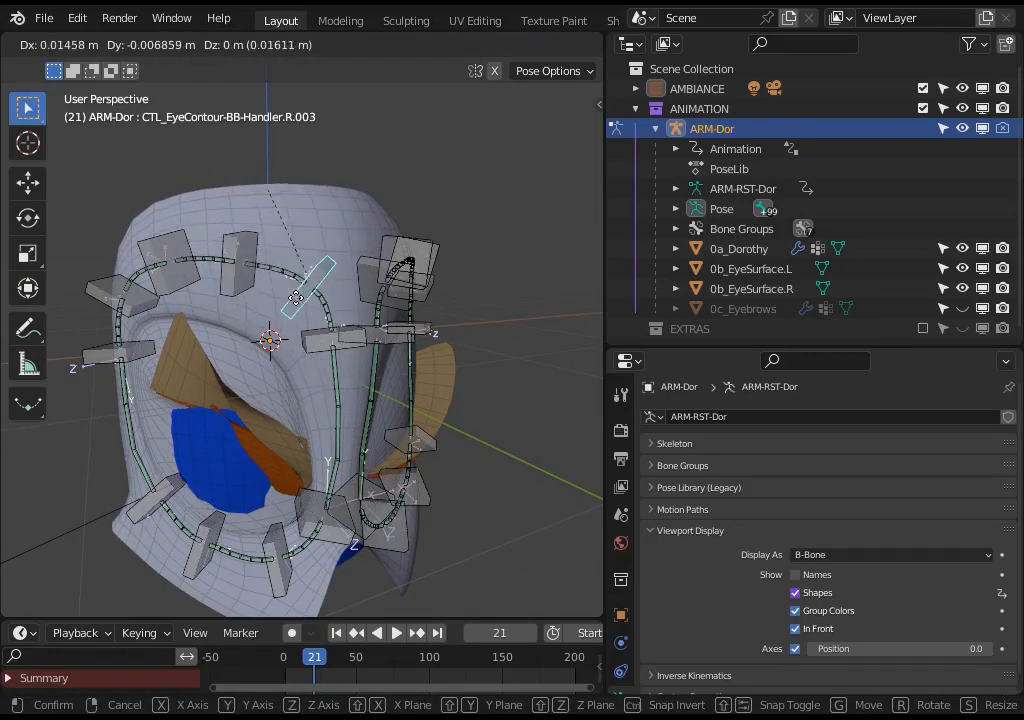
right_click(295, 301)
Step: Test-move the lower contour handlers CTL_EyeContour-BB-Handler.R.009 and R.010, and clear the location of all visible bones
click(204, 545)
key(g)
click(180, 604)
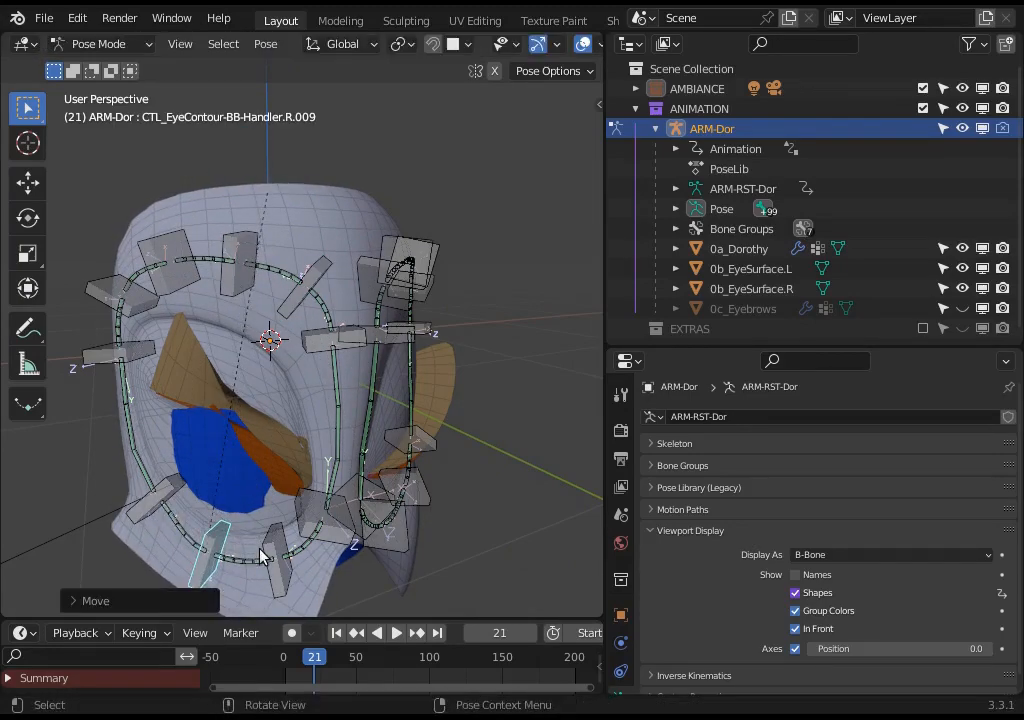
click(270, 556)
key(g)
click(277, 515)
key(a)
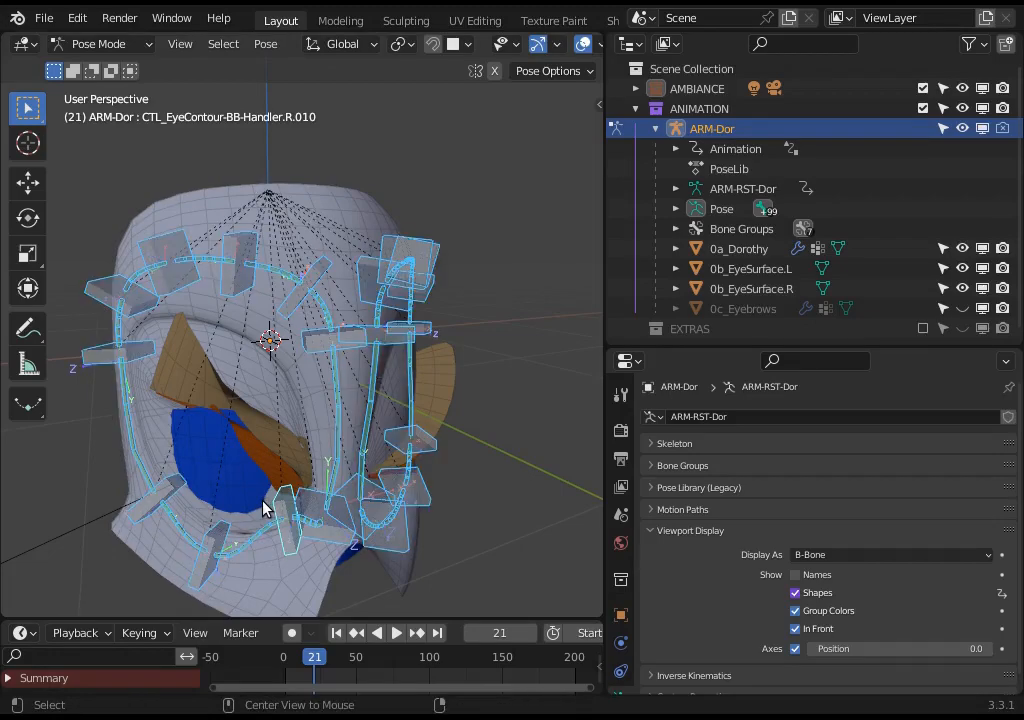
key(alt+g)
Step: Unhide the 0c_Eyebrows mesh and show the BON-Eyebrows bone layer
key(n)
key(n)
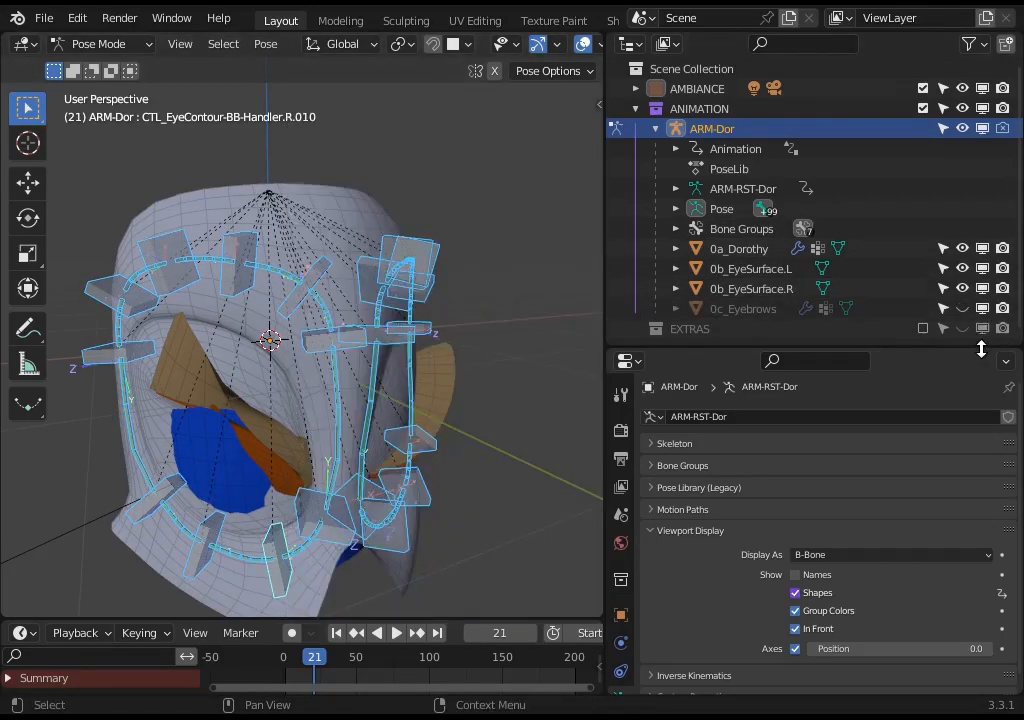
click(962, 308)
middle_drag(359, 304, 290, 318)
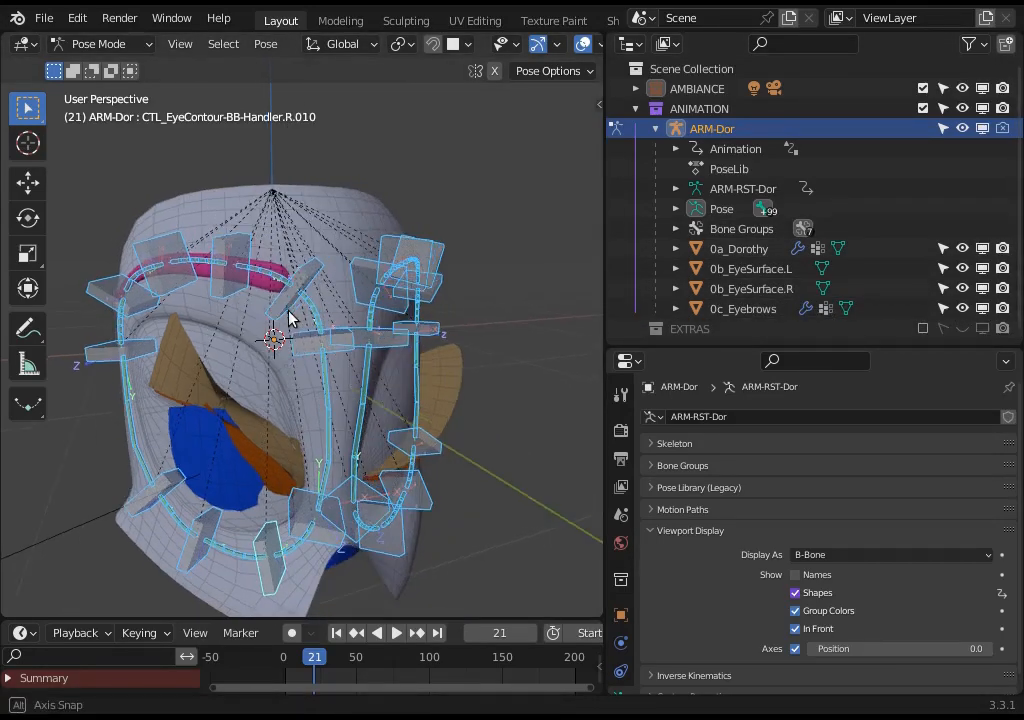
key(n)
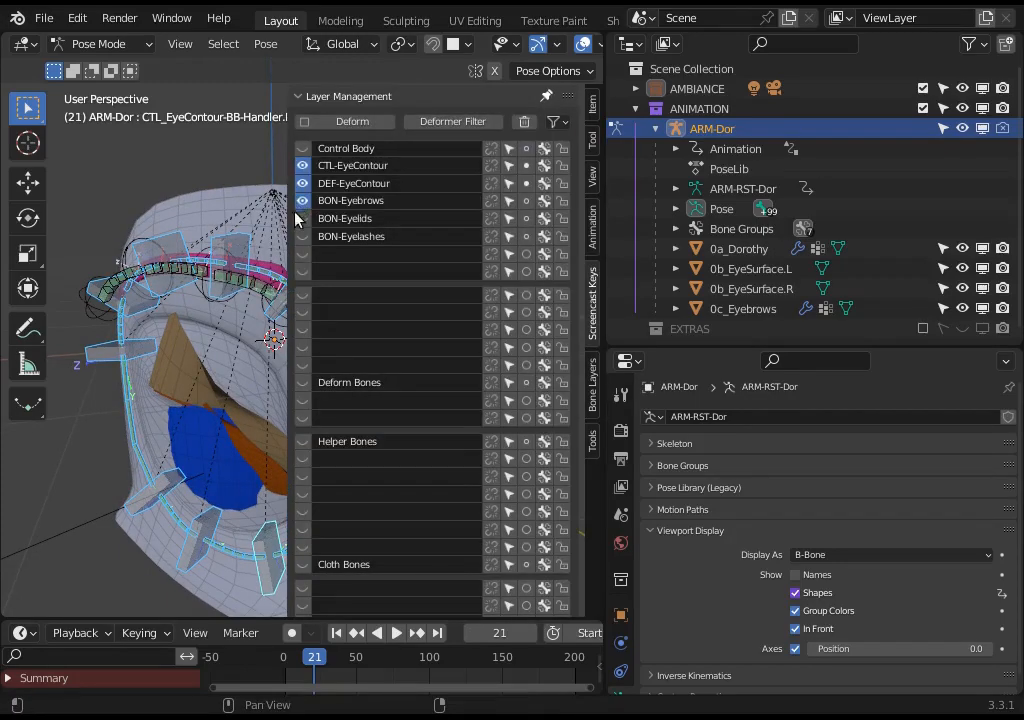
Step: Try moving CTL_Eyebrow-BB-Handler.R.002, cancel, and raise the upper contour handler CTL_EyeContour-BB-Handler.R.004 above the right eye
key(n)
click(203, 290)
key(g)
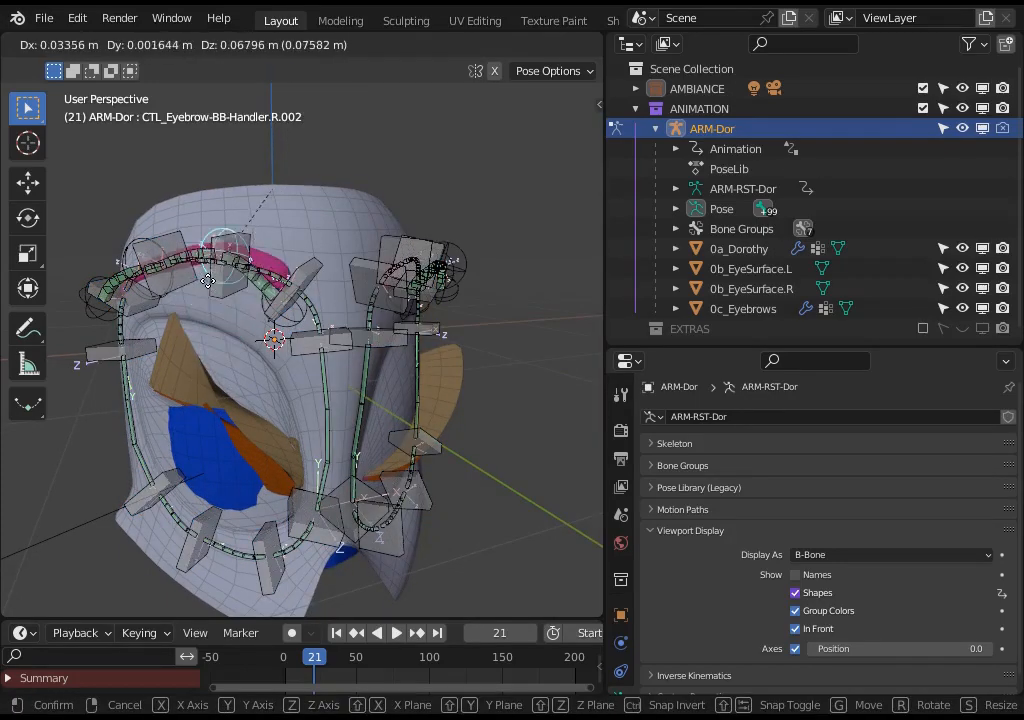
right_click(222, 273)
click(247, 243)
key(g)
drag(260, 192, 252, 207)
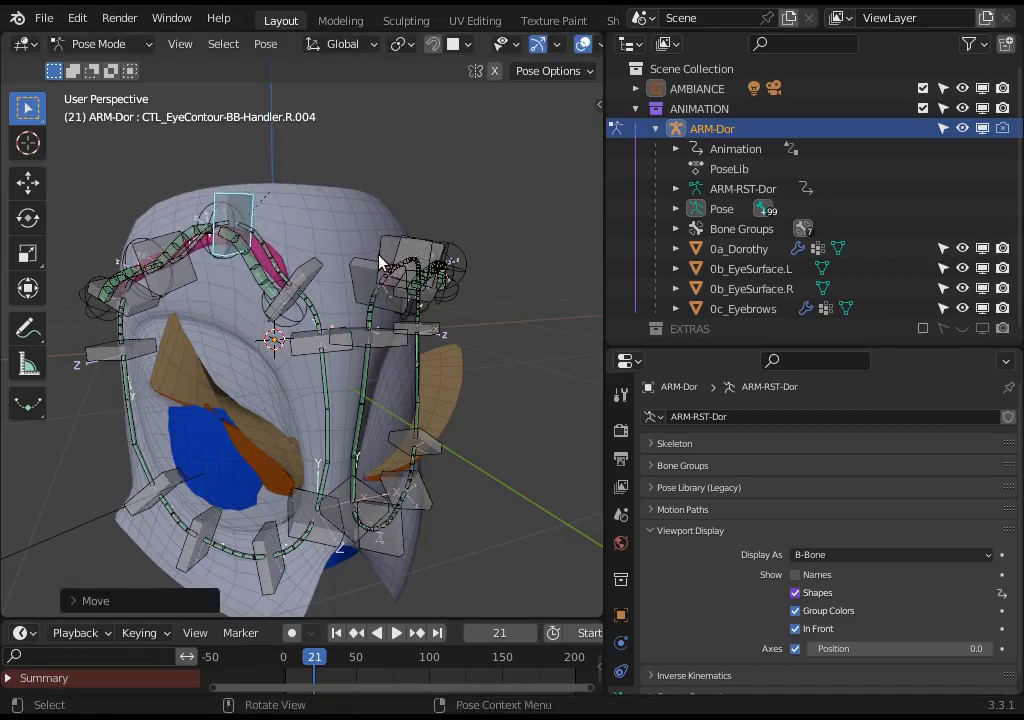
Step: Test-move and rotate the upper contour handlers of the opposite eye, pulling them upward
middle_drag(382, 260, 290, 254)
mouse_move(355, 243)
mouse_down()
mouse_move(355, 167)
mouse_move(362, 222)
mouse_up()
drag(289, 262, 273, 209)
key(r)
click(312, 378)
key(g)
click(321, 304)
drag(361, 258, 354, 210)
middle_drag(355, 210, 308, 368)
Step: Test-rotate the inner eyebrow handler CTL_Eyebrow-BB-Handler.R.001 and move it upward away from the contour
click(245, 318)
click(252, 308)
key(r)
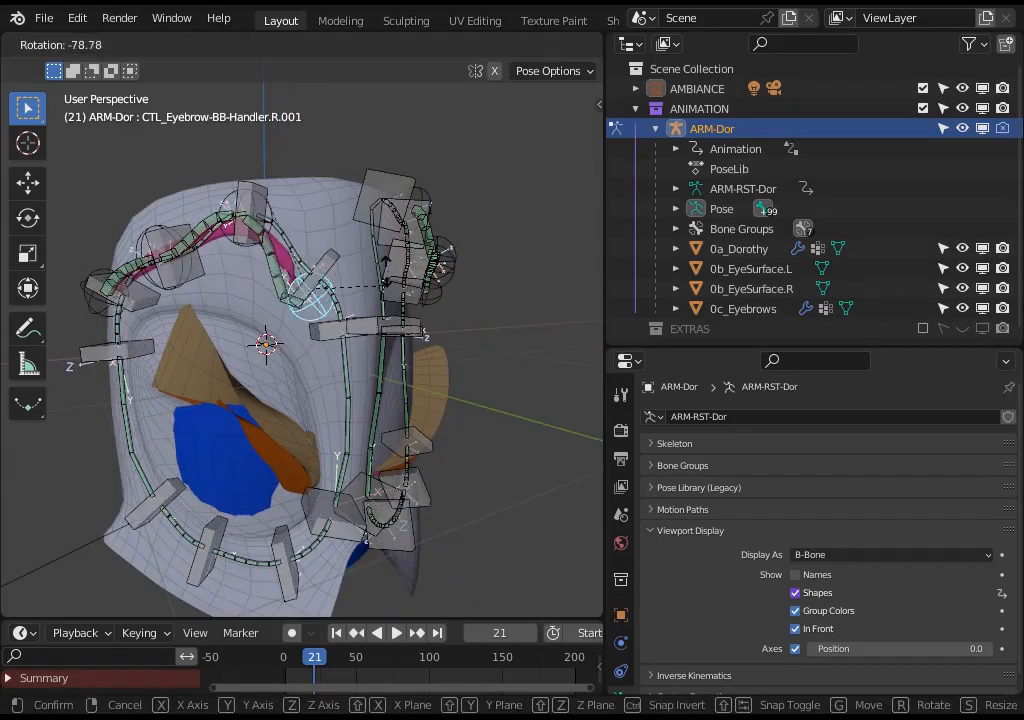
click(354, 300)
key(r)
click(417, 314)
key(g)
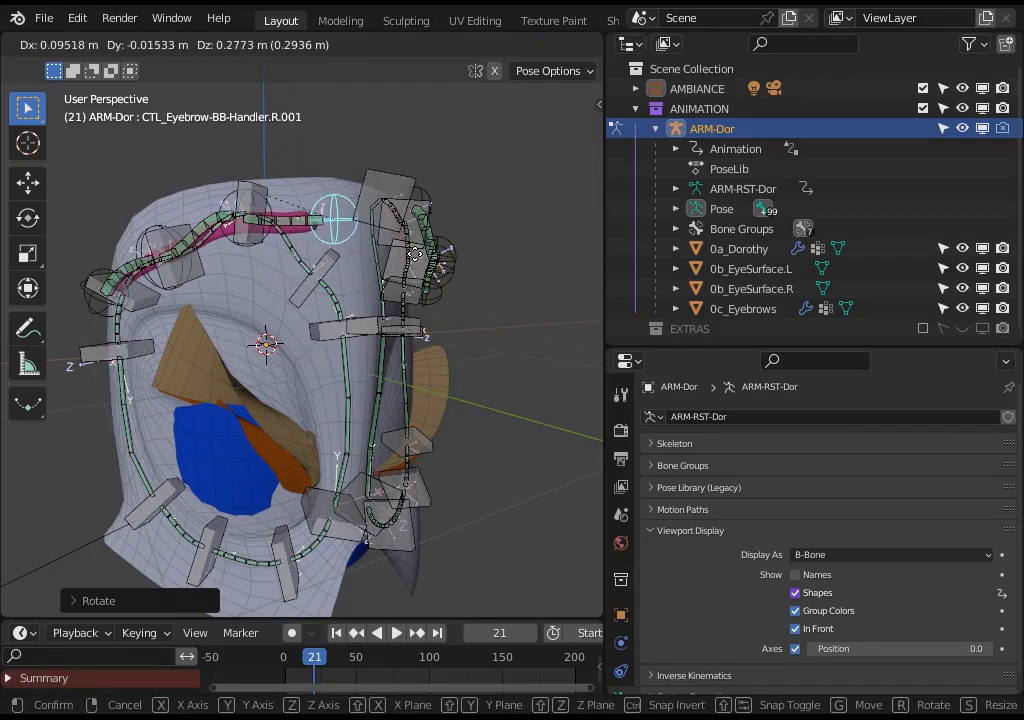
click(446, 246)
Step: Try moving the raised upper contour handler of the right eye, and clear the rotation and location of all visible bones
click(243, 205)
key(g)
key(a)
key(alt+r)
key(alt+g)
Step: Hide the CTL-EyeContour, DEF-EyeContour and BON-Eyebrows bone layers and show only BON-Eyelids
middle_drag(348, 297, 283, 315)
key(n)
click(305, 200)
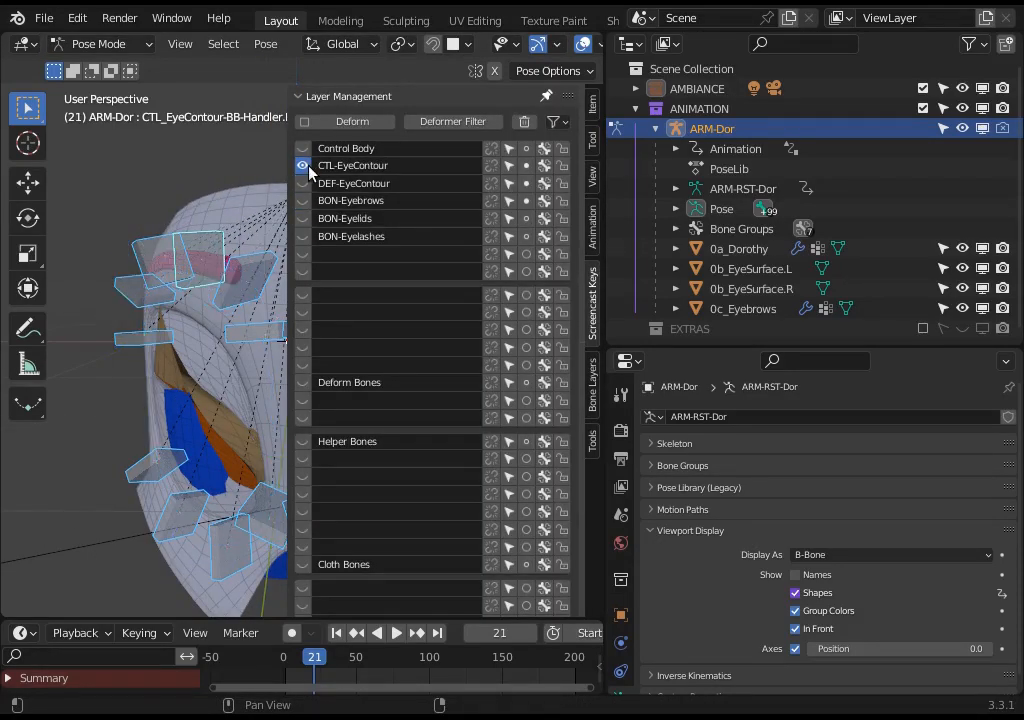
click(305, 183)
click(305, 218)
click(305, 165)
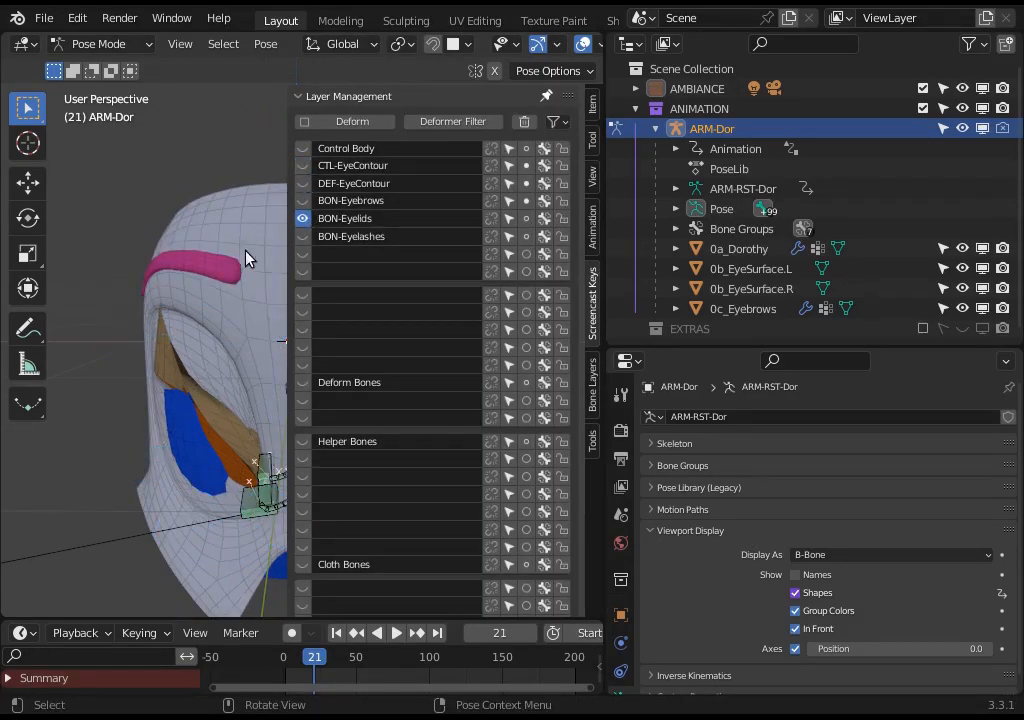
key(n)
Step: Set the Shrinkwrap constraint target to 0b_EyeSurface.R for all six right eyelid TOP and BOT handlers at once
middle_drag(300, 410, 257, 430)
scroll(257, 430, up, 2)
click(242, 425)
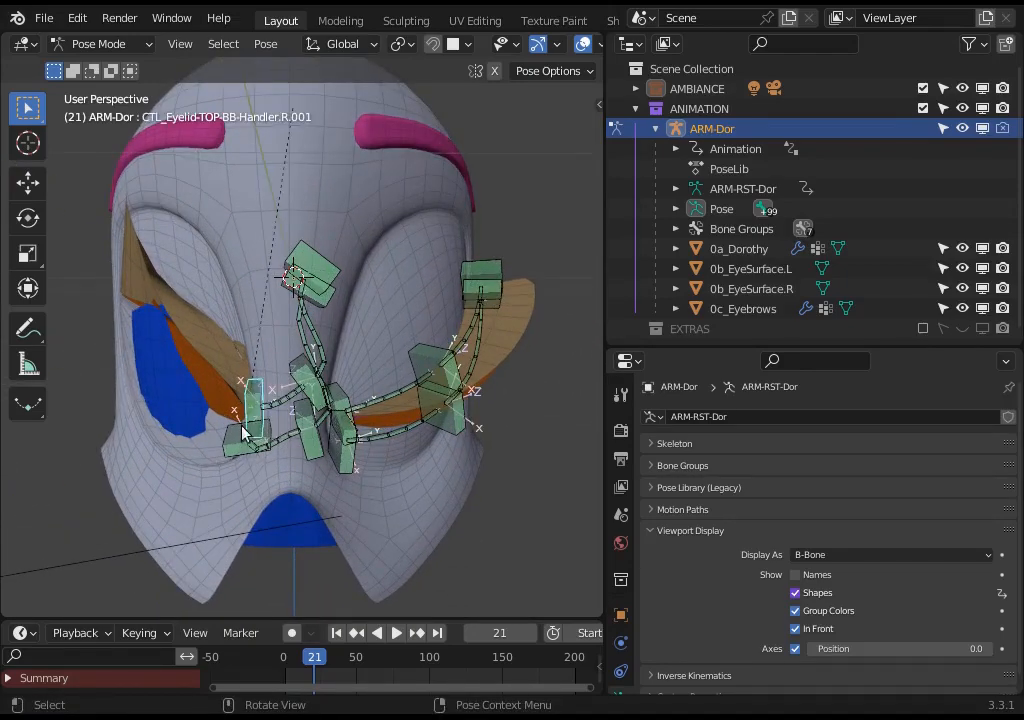
shift+click(297, 377)
shift+click(303, 437)
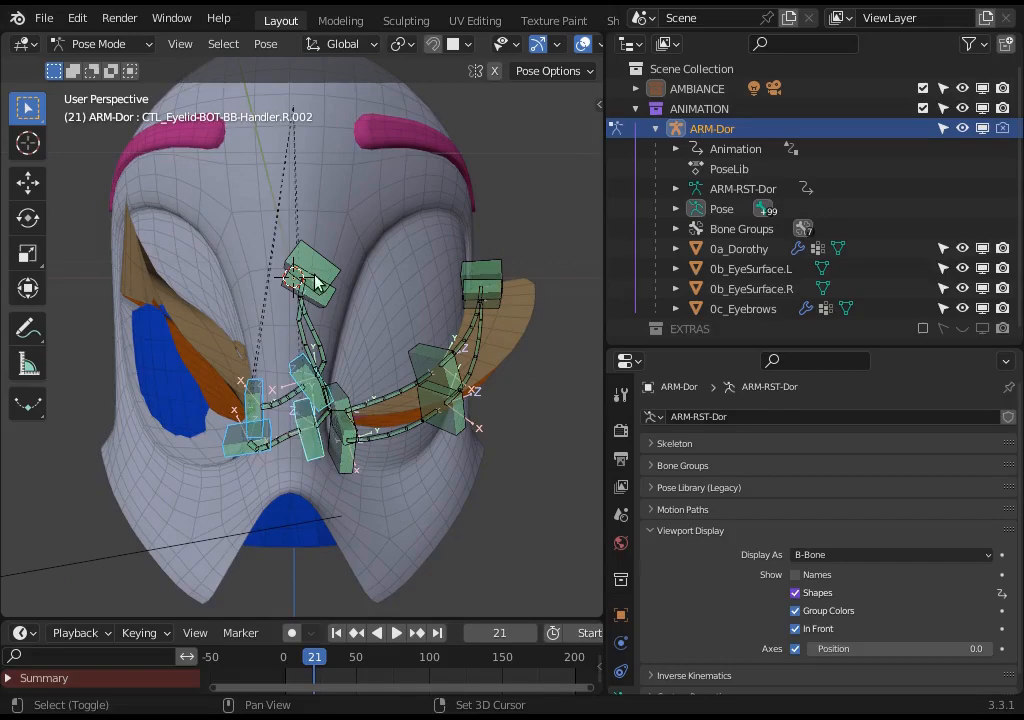
shift+click(314, 270)
shift+click(323, 304)
middle_drag(324, 307, 346, 309)
scroll(622, 648, down, 3)
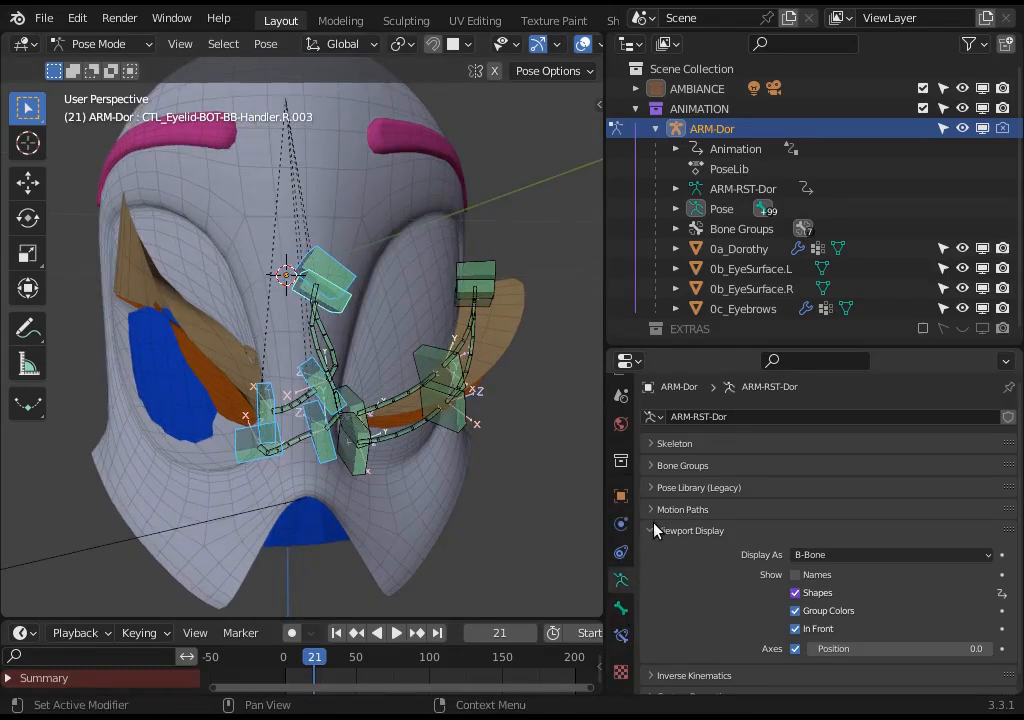
click(621, 637)
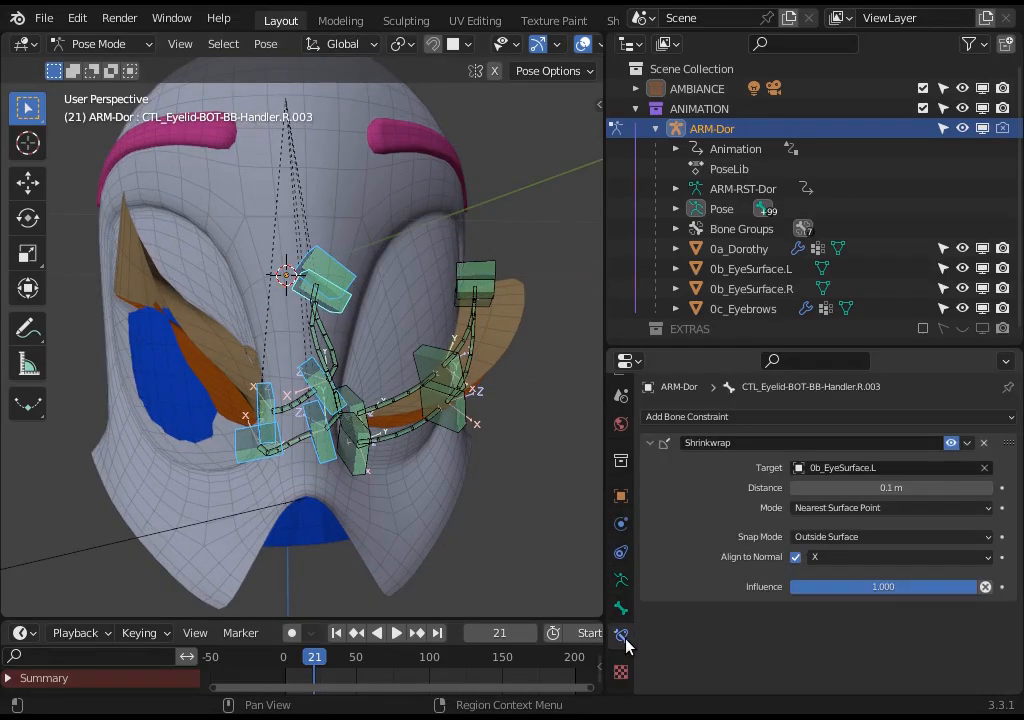
click(875, 468)
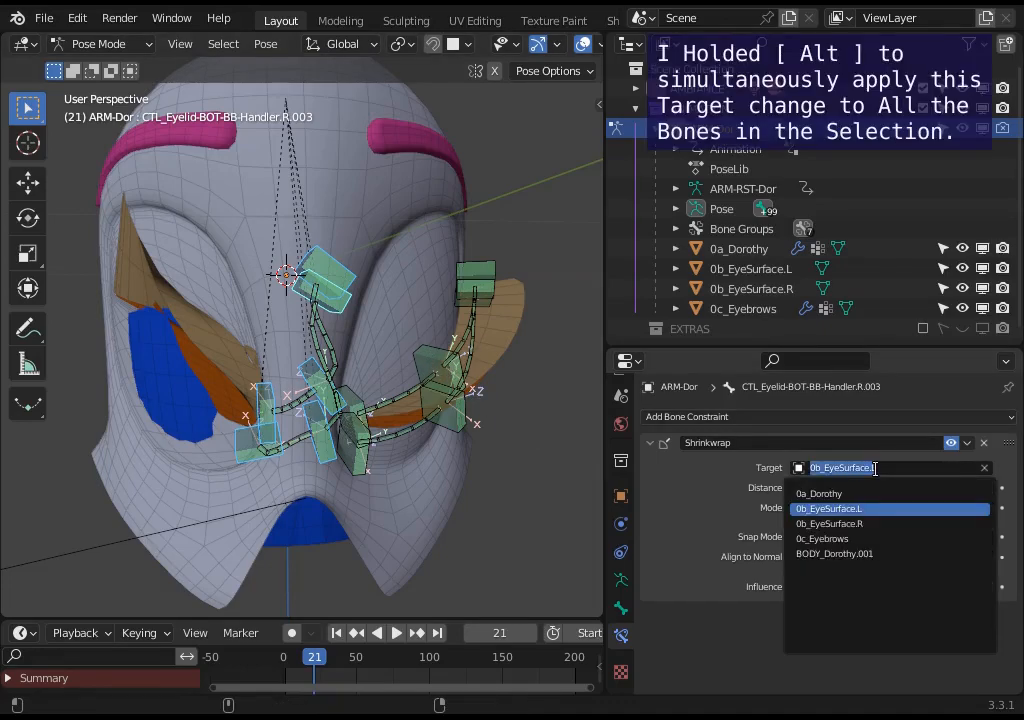
alt+click(851, 524)
Step: Examine how the right eyelid handlers and their axes are oriented on the eye surface compared with the left ones
middle_drag(519, 475, 274, 537)
key(KP_7)
key(KP_1)
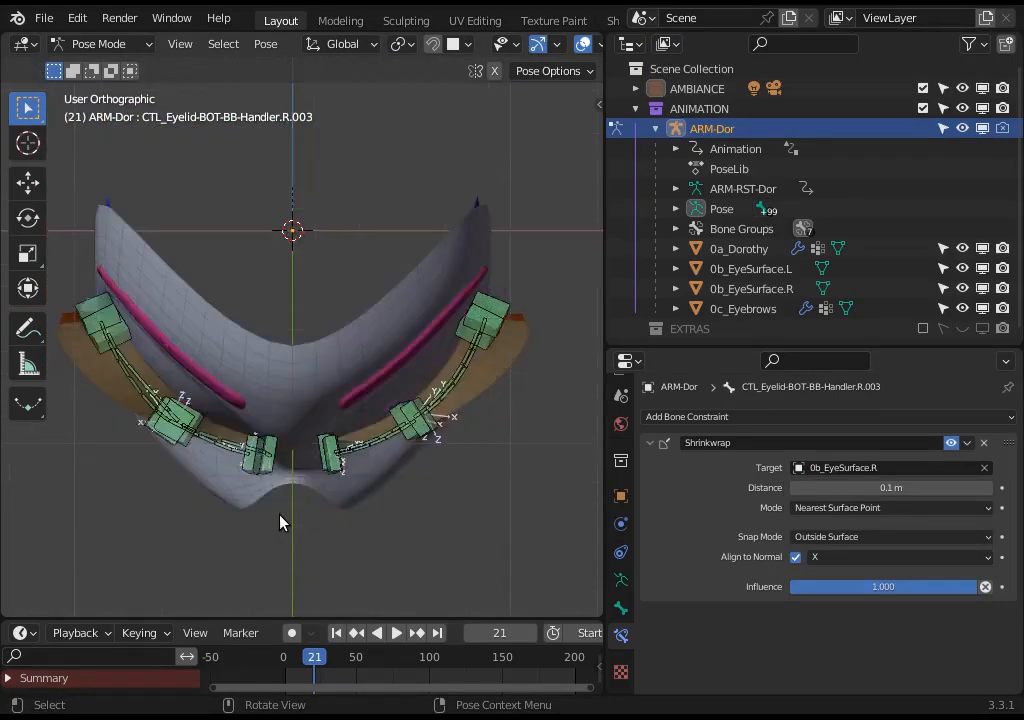
scroll(309, 377, up, 2)
middle_drag(284, 389, 368, 424)
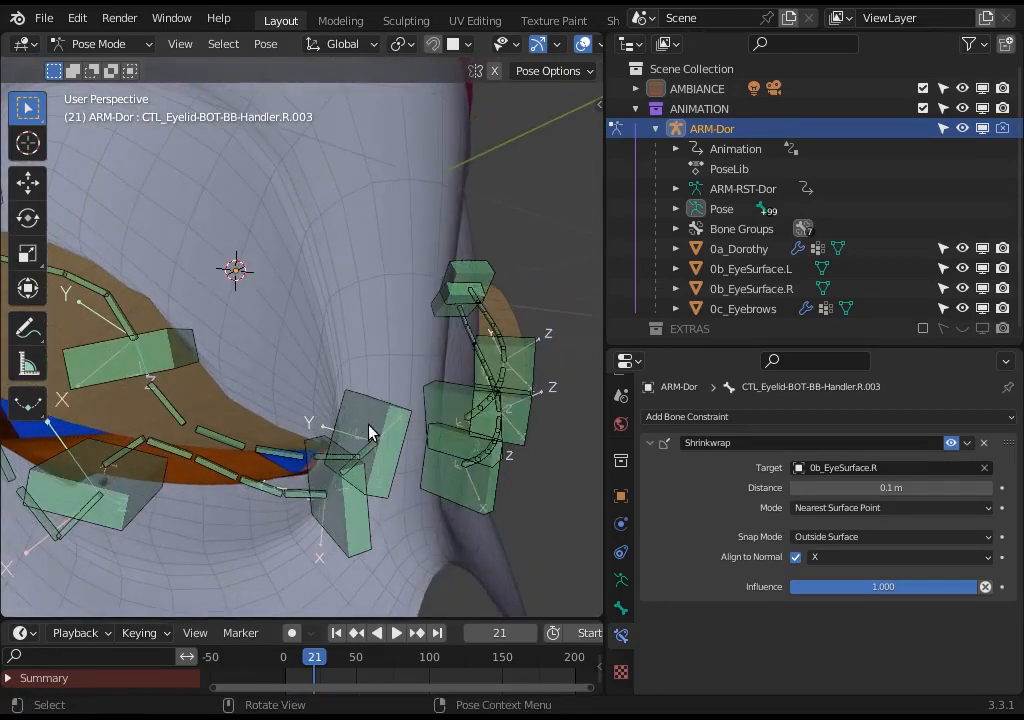
scroll(375, 455, up, 3)
middle_drag(388, 502, 393, 464)
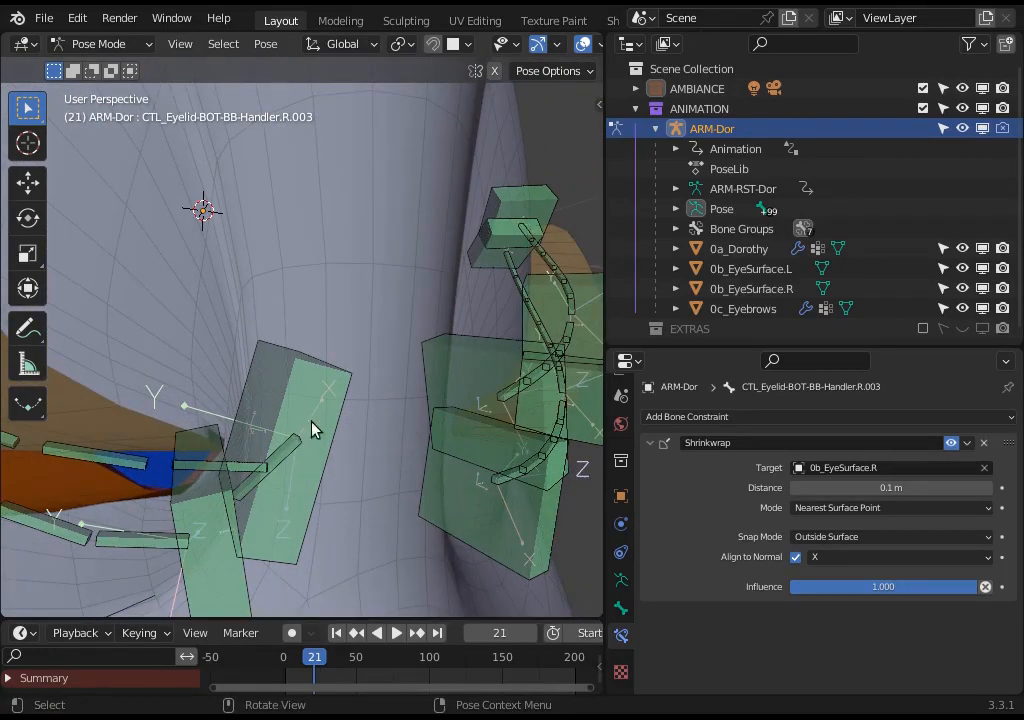
middle_drag(313, 427, 456, 396)
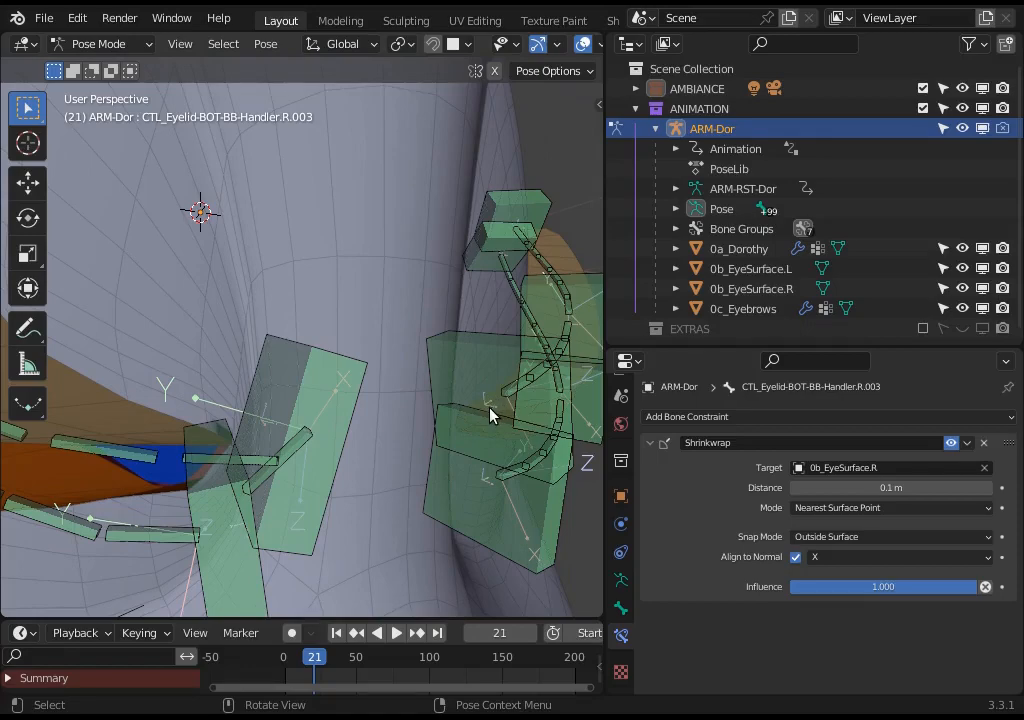
middle_drag(299, 439, 238, 446)
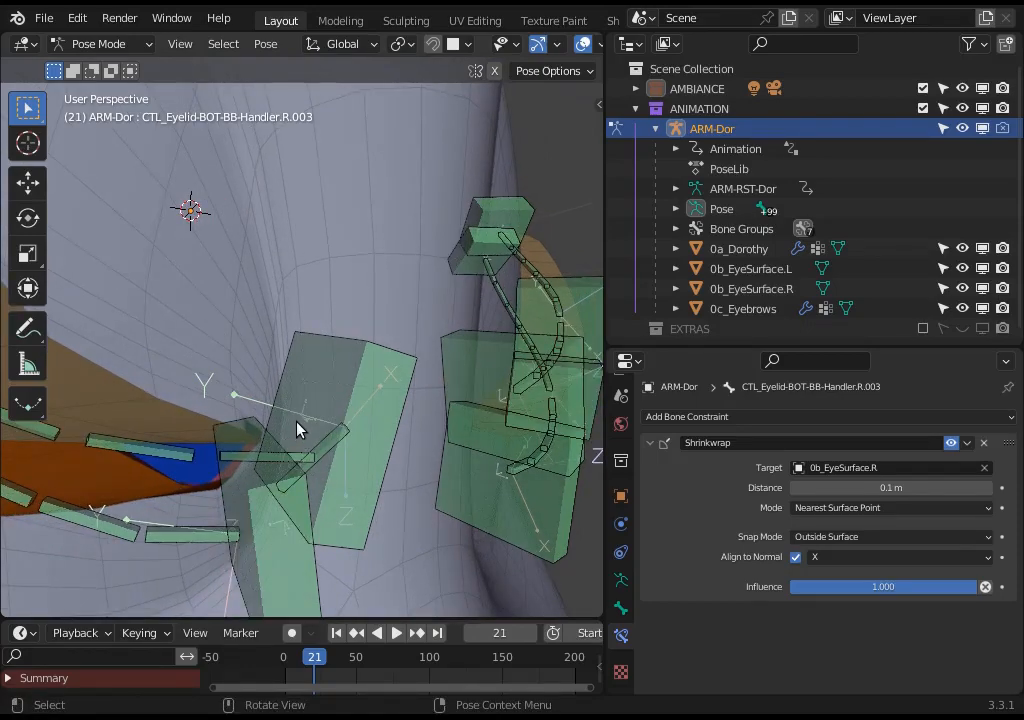
Step: Set the Shrinkwrap Align to Normal axis to -X for all six right eyelid TOP and BOT handlers at once
scroll(297, 430, down, 2)
shift+click(306, 350)
shift+click(304, 427)
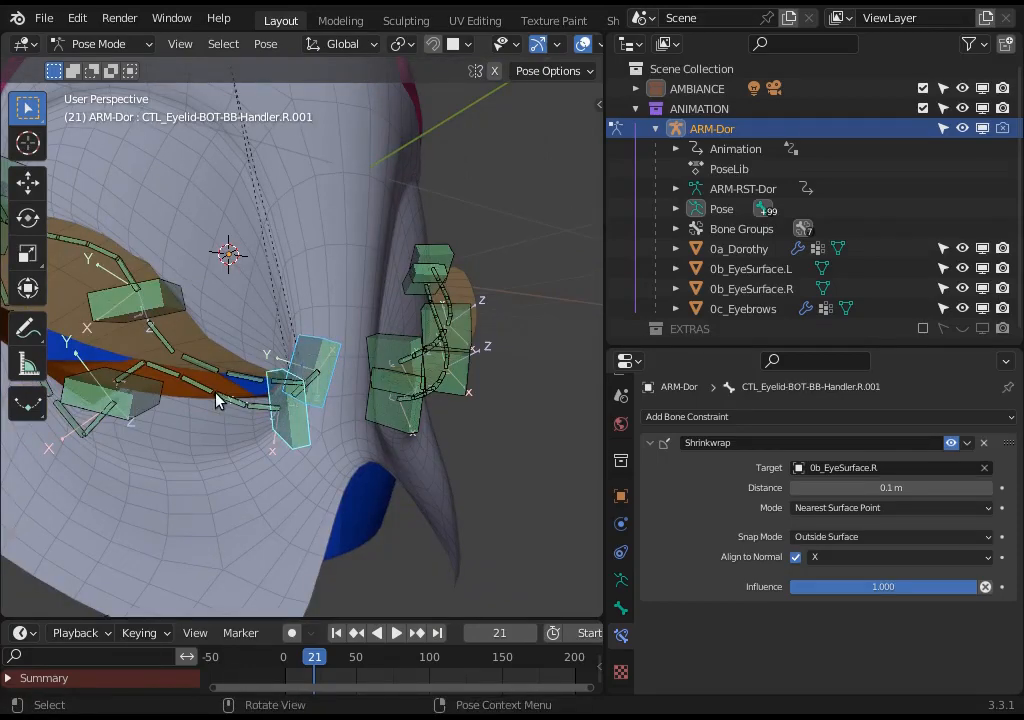
scroll(216, 400, down, 3)
shift+click(231, 412)
shift+click(102, 272)
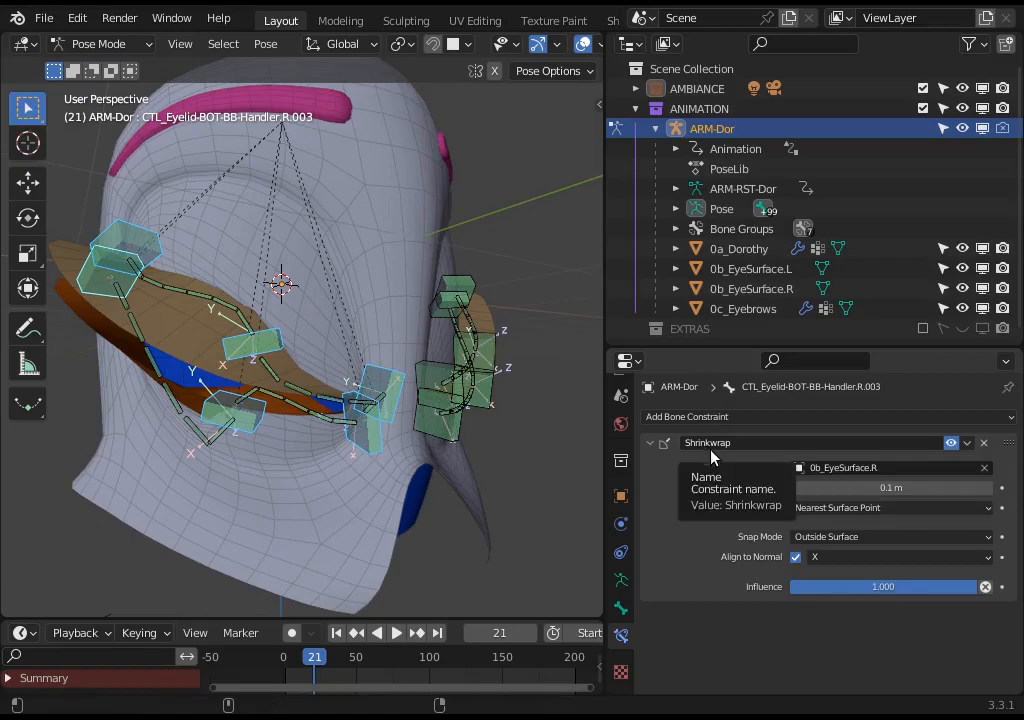
click(828, 559)
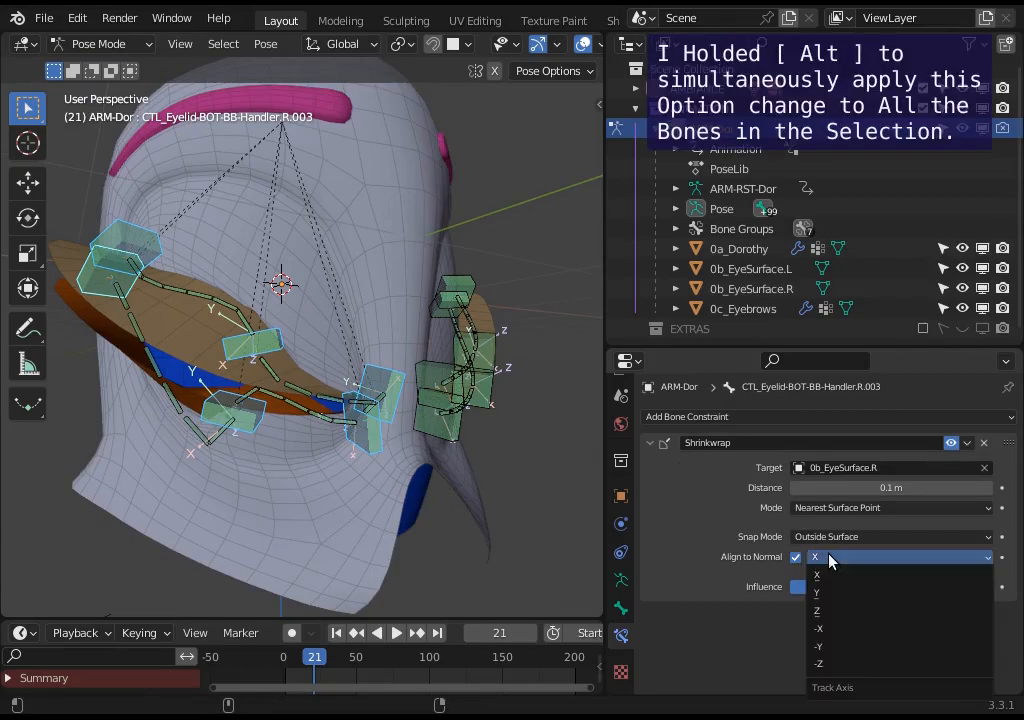
click(795, 561)
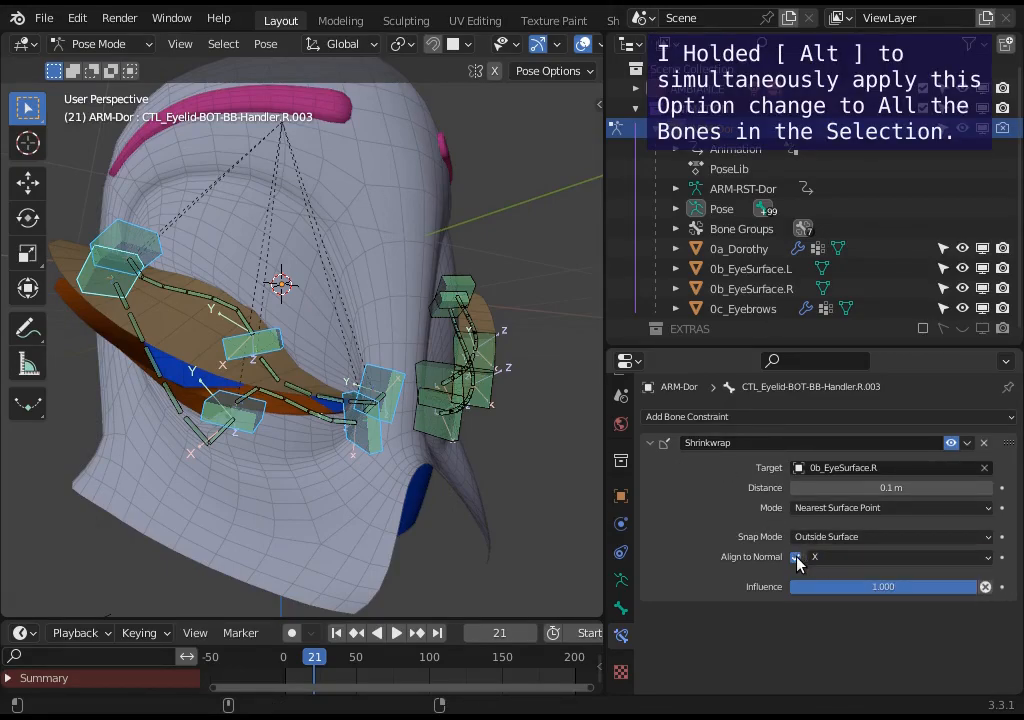
click(823, 557)
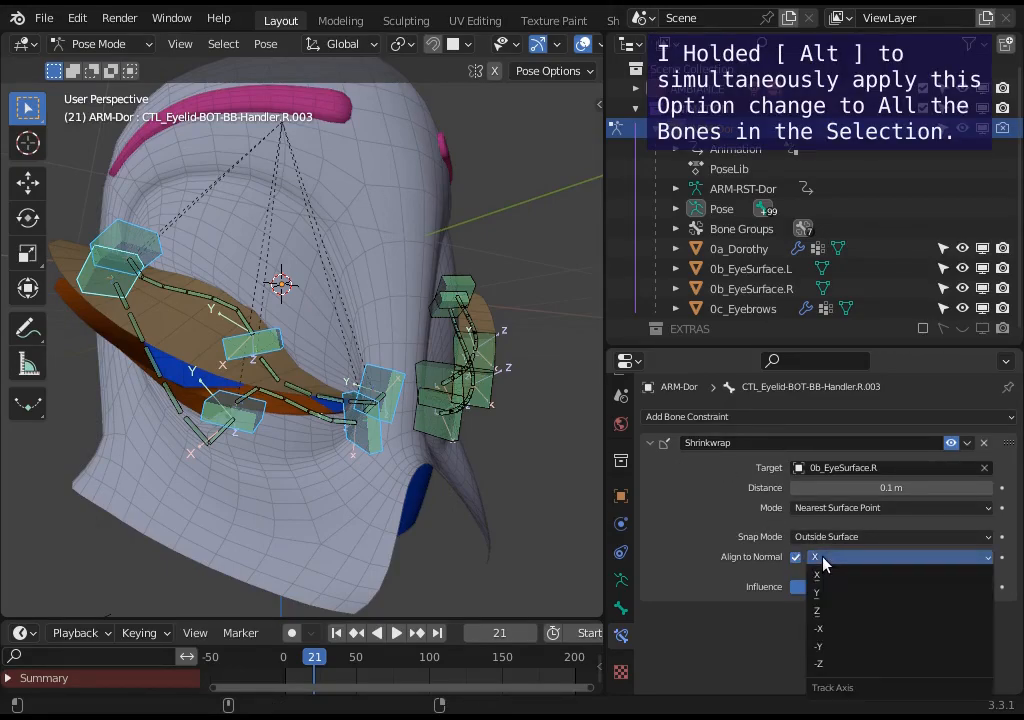
alt+click(840, 629)
Step: Test-move the upper right eyelid handlers CTL_Eyelid-TOP-BB-Handler.R.001 and R.002 upward in front view
middle_drag(530, 517, 185, 407)
key(KP_7)
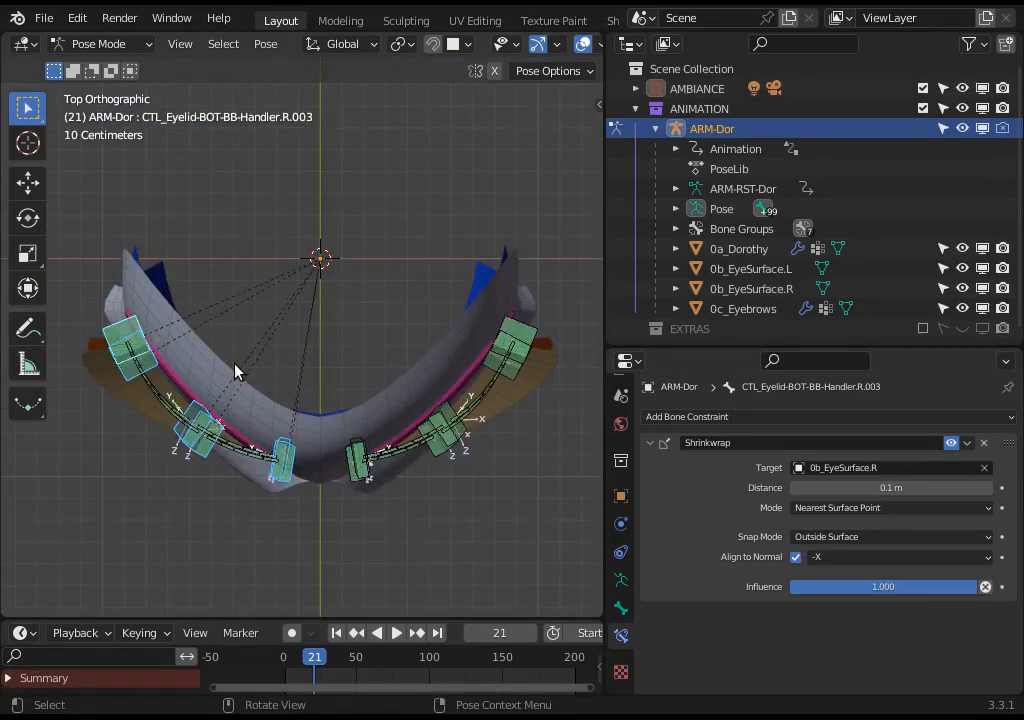
key(a)
key(KP_1)
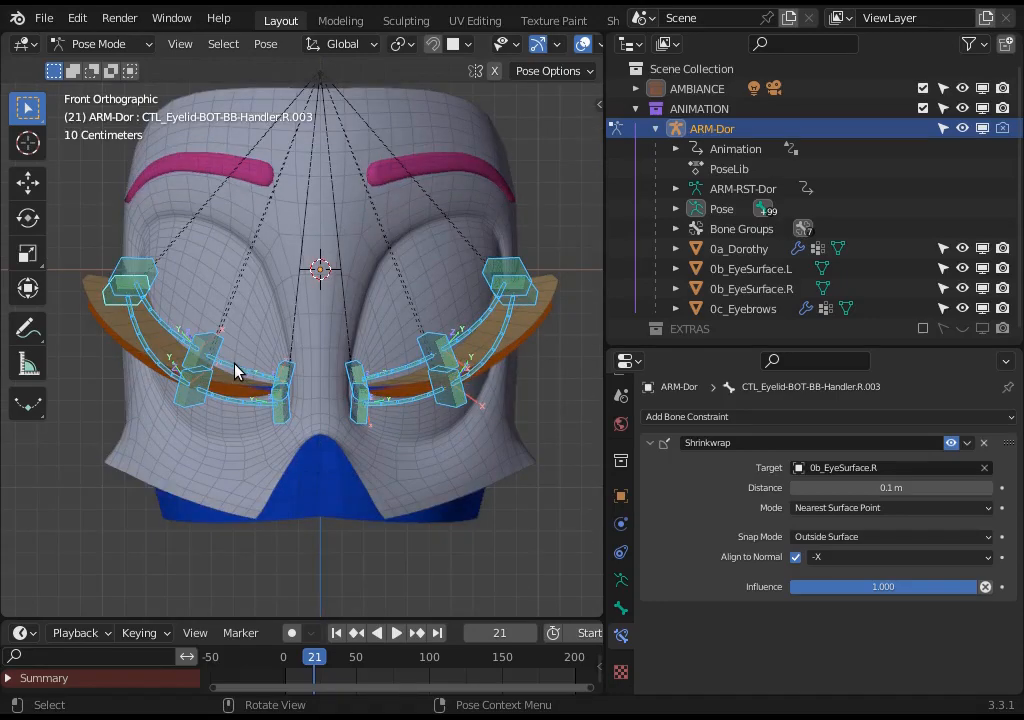
click(284, 372)
key(g)
click(245, 345)
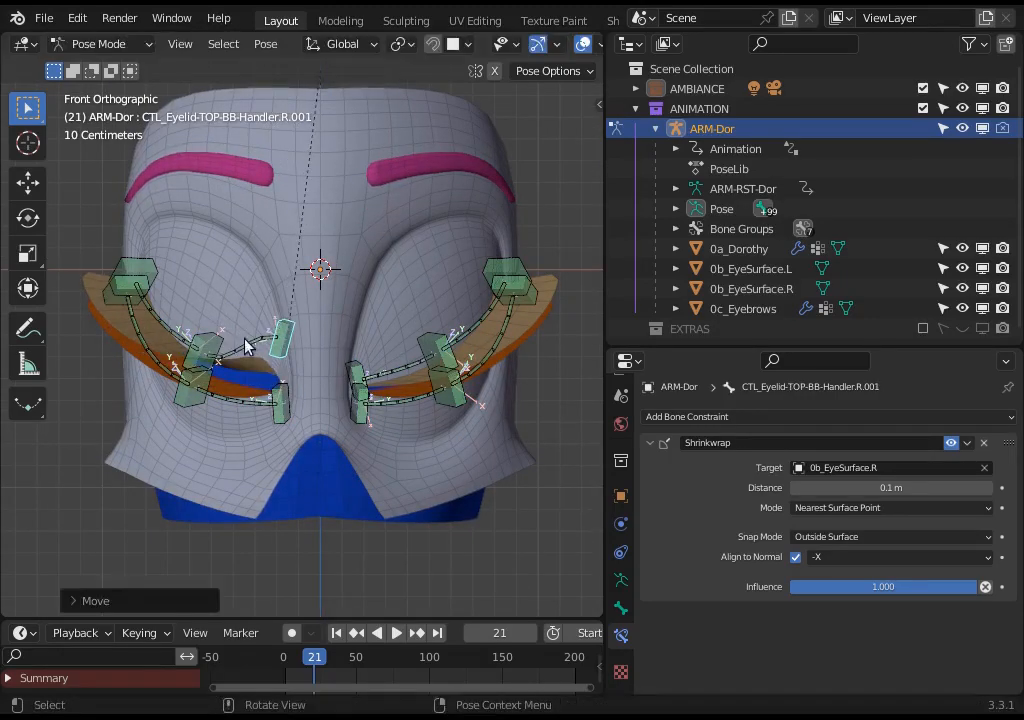
click(203, 342)
key(g)
click(215, 188)
Step: Test-move the outer upper and the lower right eyelid handlers, and reset the location of all eyelid bones
middle_drag(162, 242, 238, 298)
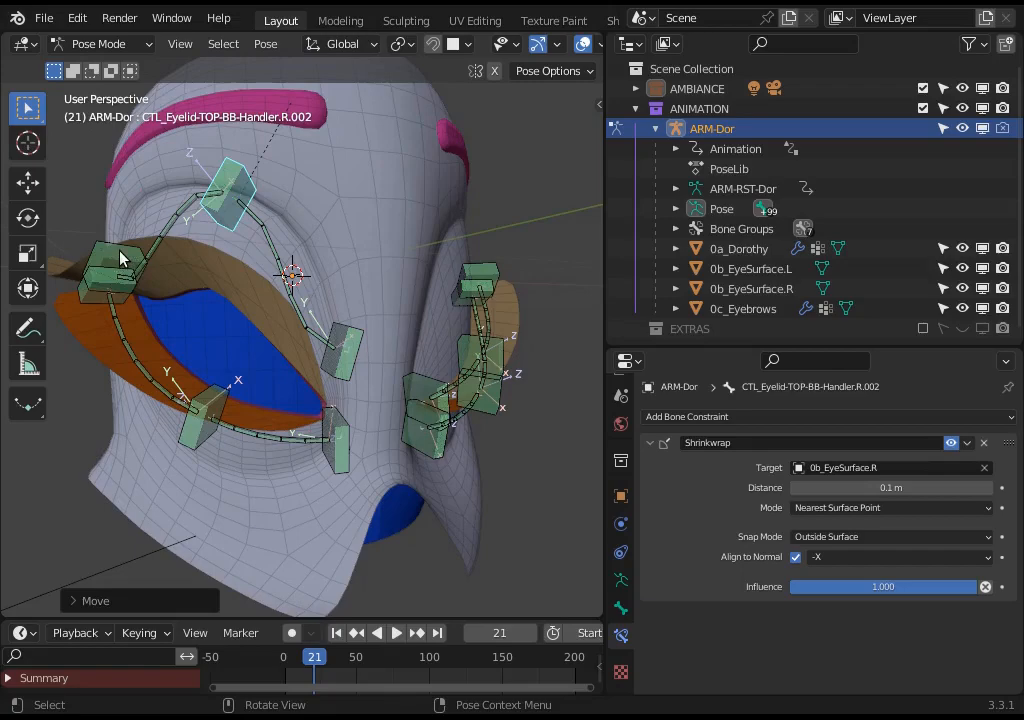
click(119, 252)
key(g)
click(124, 178)
click(214, 398)
key(g)
click(208, 424)
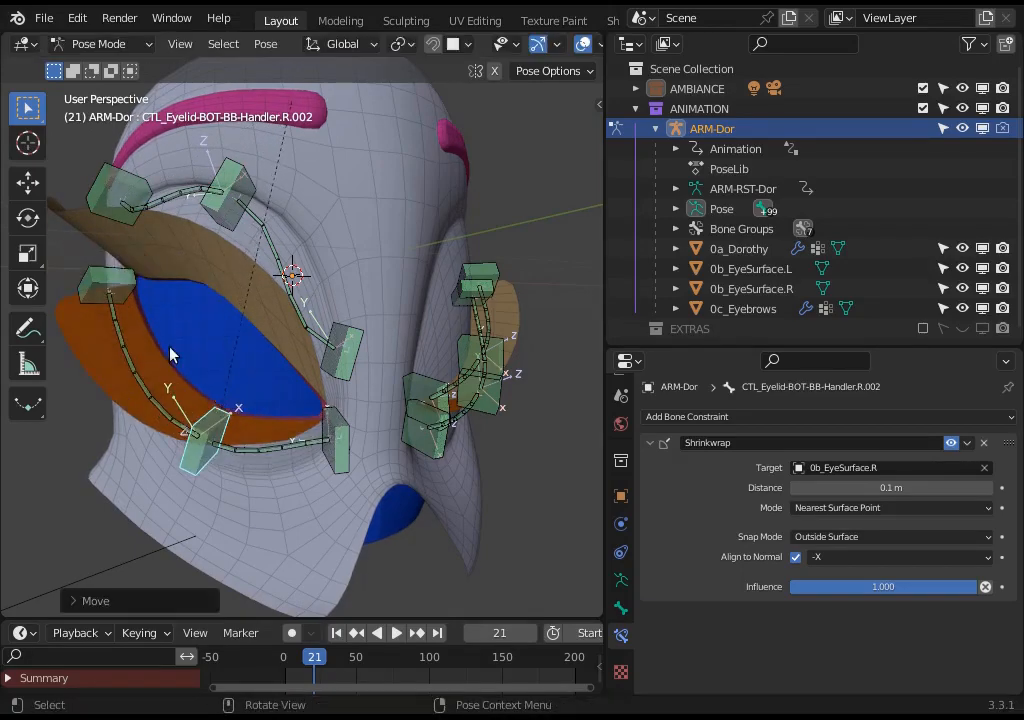
click(137, 290)
key(g)
click(267, 425)
click(338, 441)
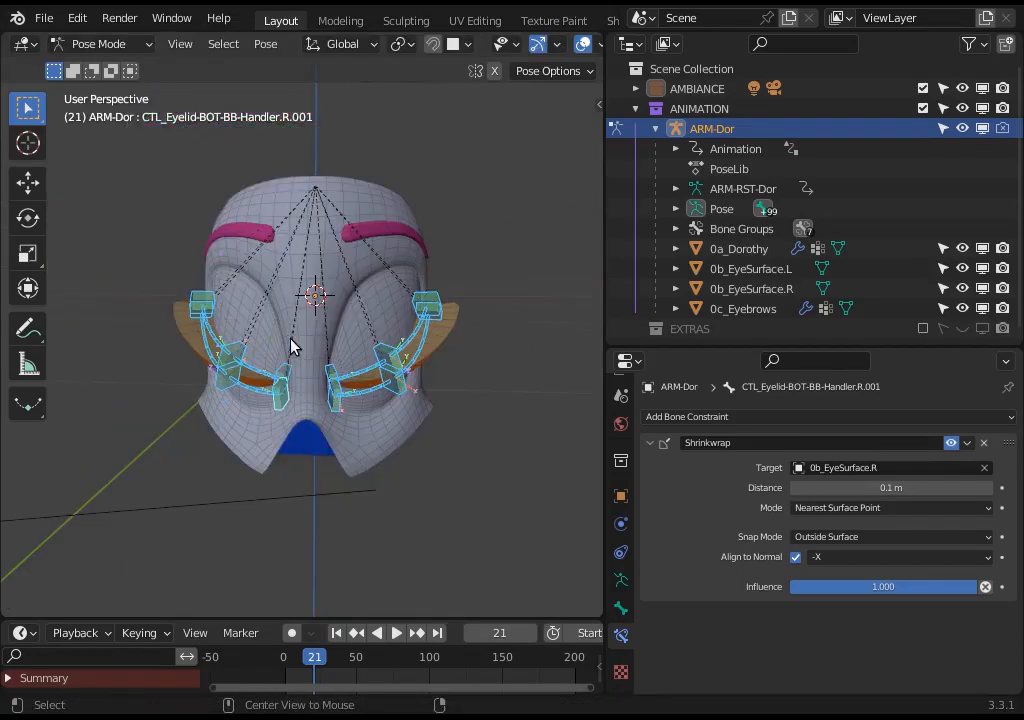
Step: Show all bone layers from BON-Eyelashes up to Control Body
scroll(291, 346, down, 3)
key(n)
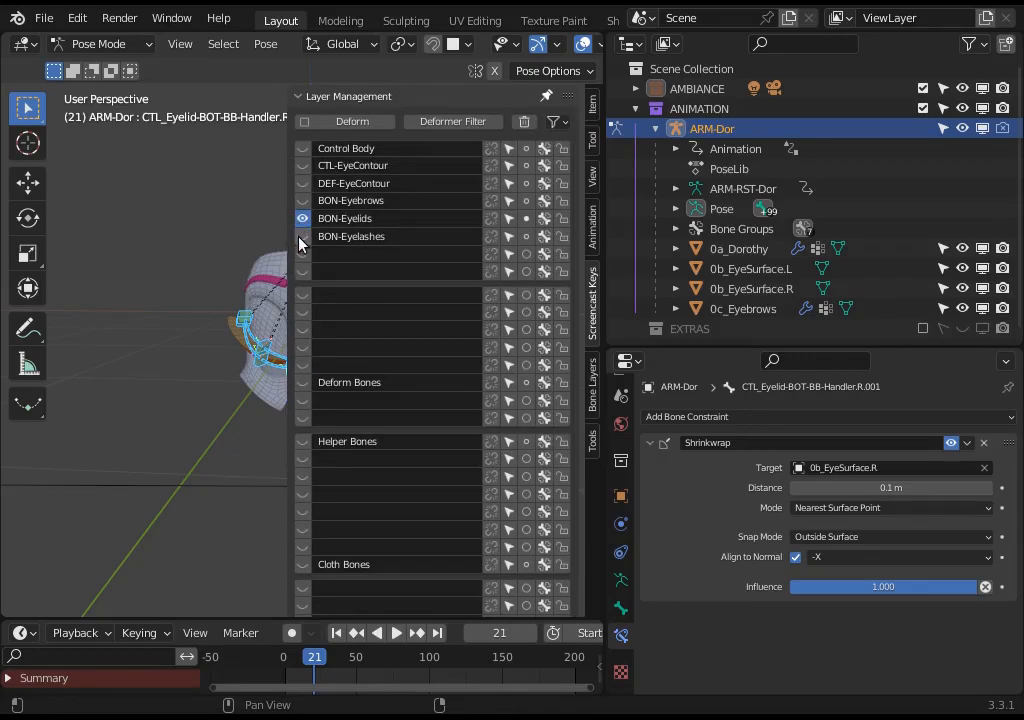
drag(299, 237, 302, 148)
key(n)
Step: Test the head tracking by moving the BON-CTRL_Head-Track bone to several positions around the head
scroll(250, 250, down, 3)
click(232, 299)
middle_drag(232, 299, 197, 413)
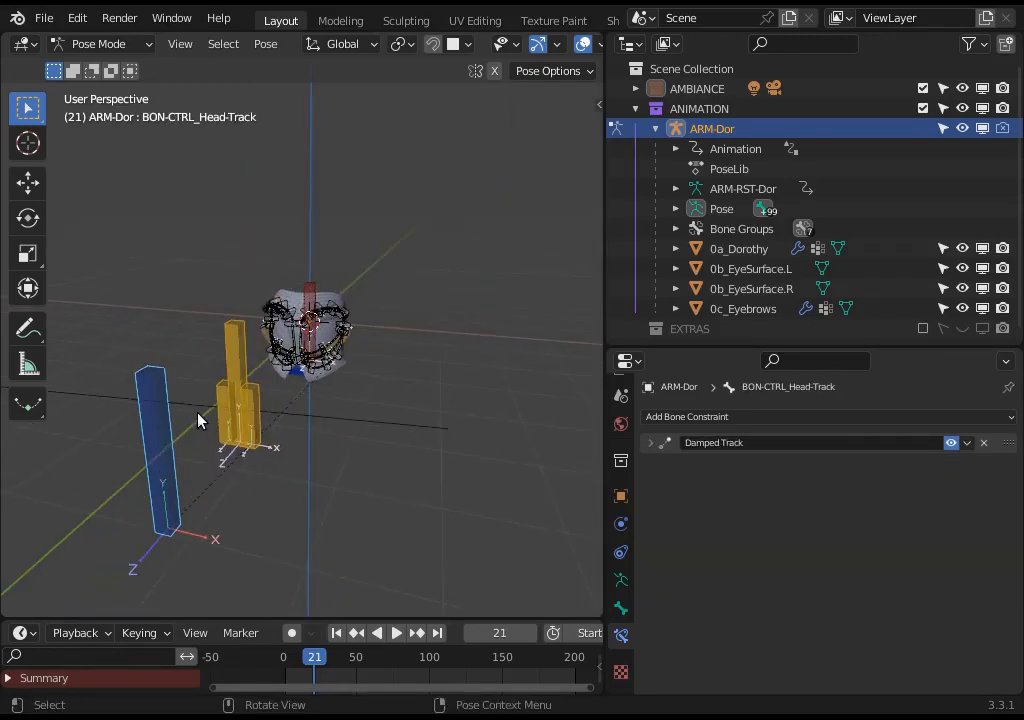
scroll(196, 450, up, 5)
key(g)
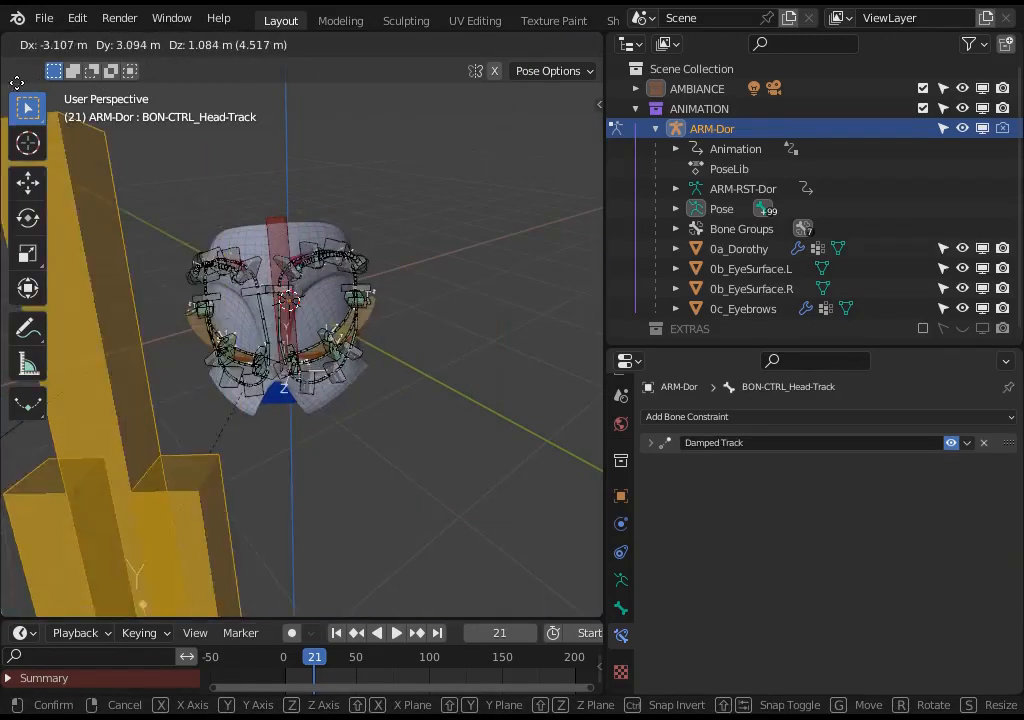
click(363, 265)
middle_drag(363, 265, 467, 293)
key(g)
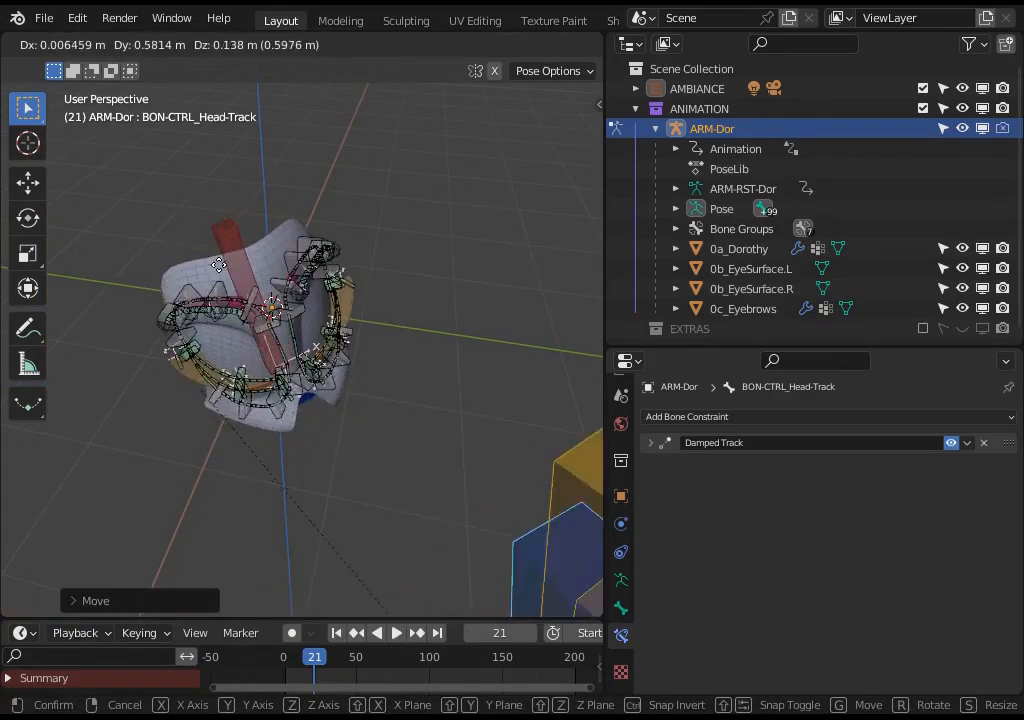
click(268, 315)
middle_drag(268, 315, 497, 340)
key(g)
click(27, 292)
middle_drag(27, 292, 84, 382)
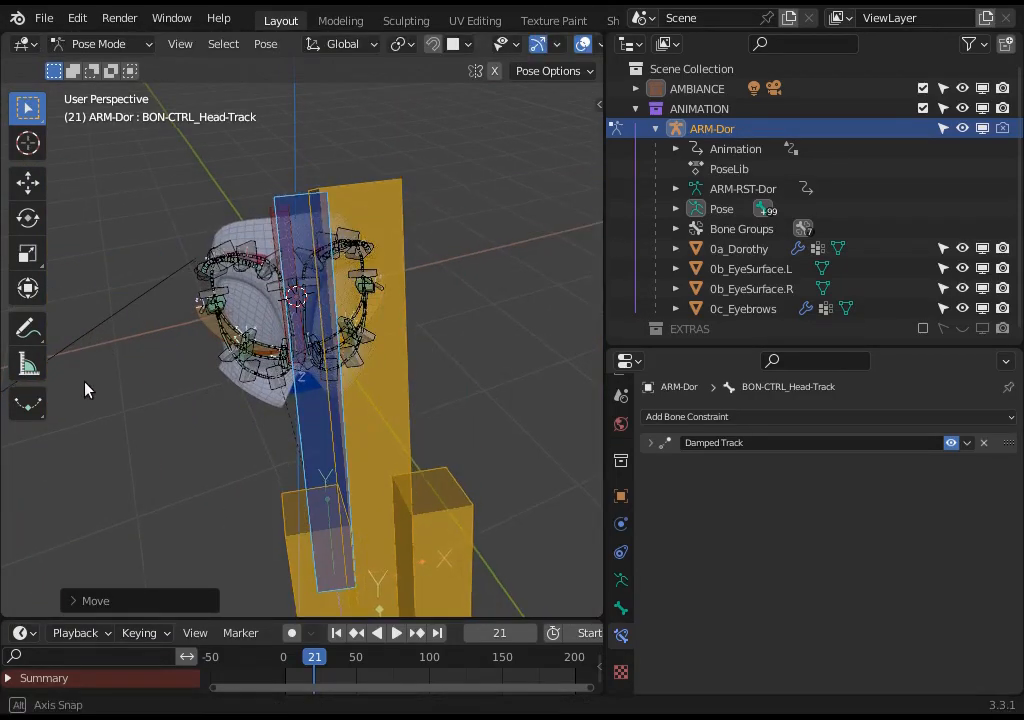
key(g)
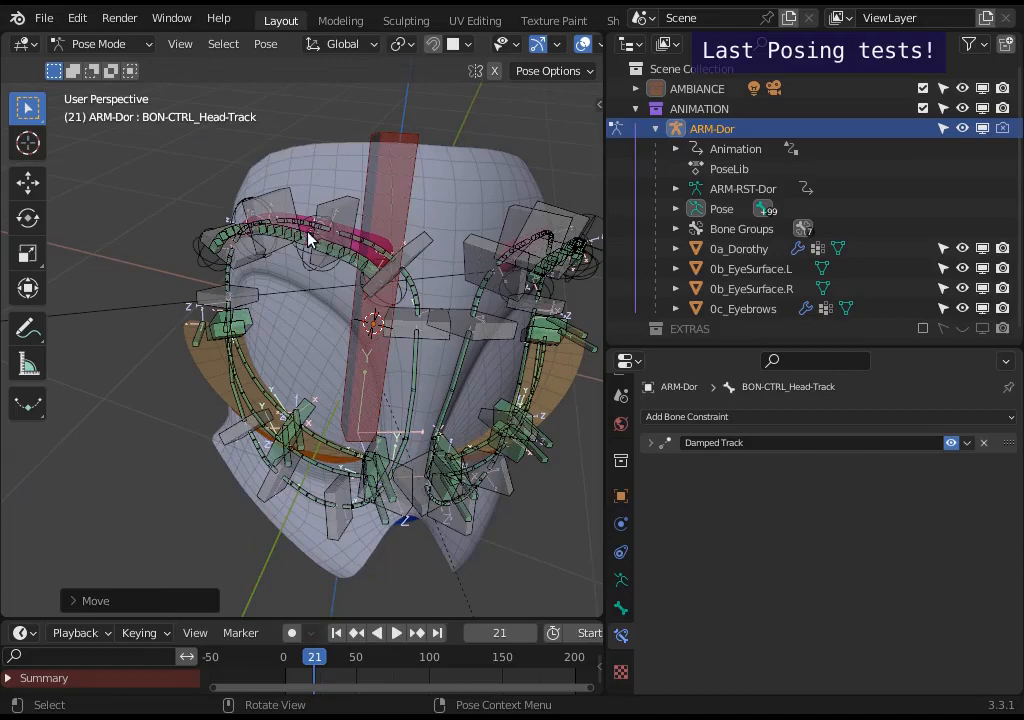
Step: Move the upper right-eye contour handlers CTL_EyeContour-BB-Handler.R.005 and R.004 together as a posing test
click(255, 243)
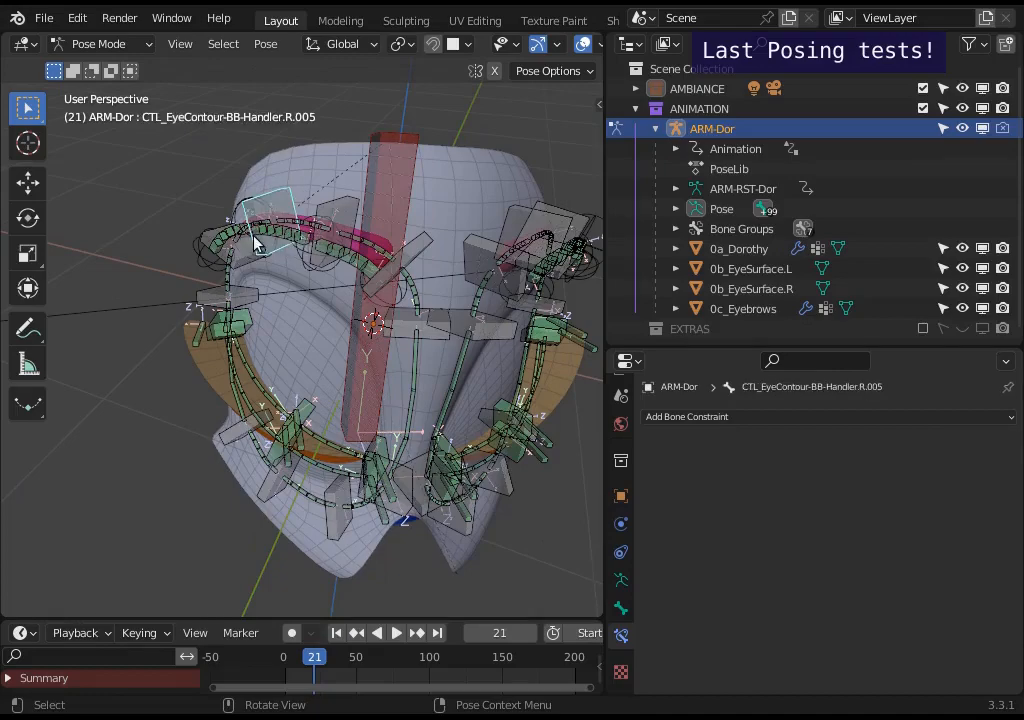
middle_drag(255, 243, 284, 146)
shift+click(284, 146)
key(g)
click(370, 228)
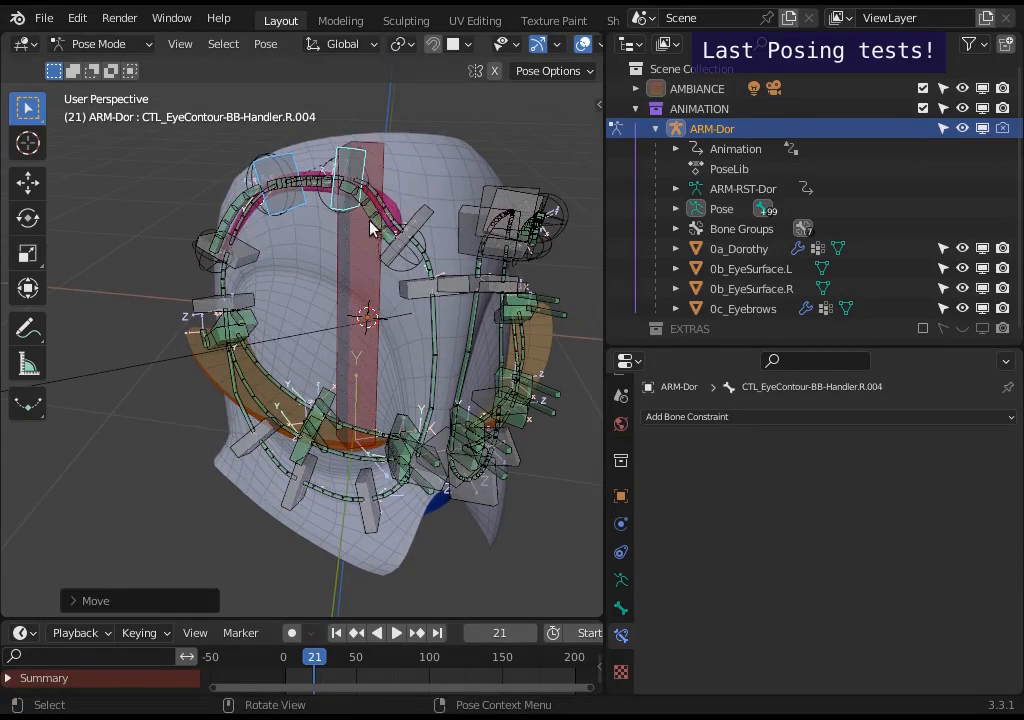
Step: Test-move the lower left-eye contour handlers together and the lower left eyelid handler CTL_Eyelid-BOT-BB-Handler.L.002
middle_drag(370, 228, 316, 234)
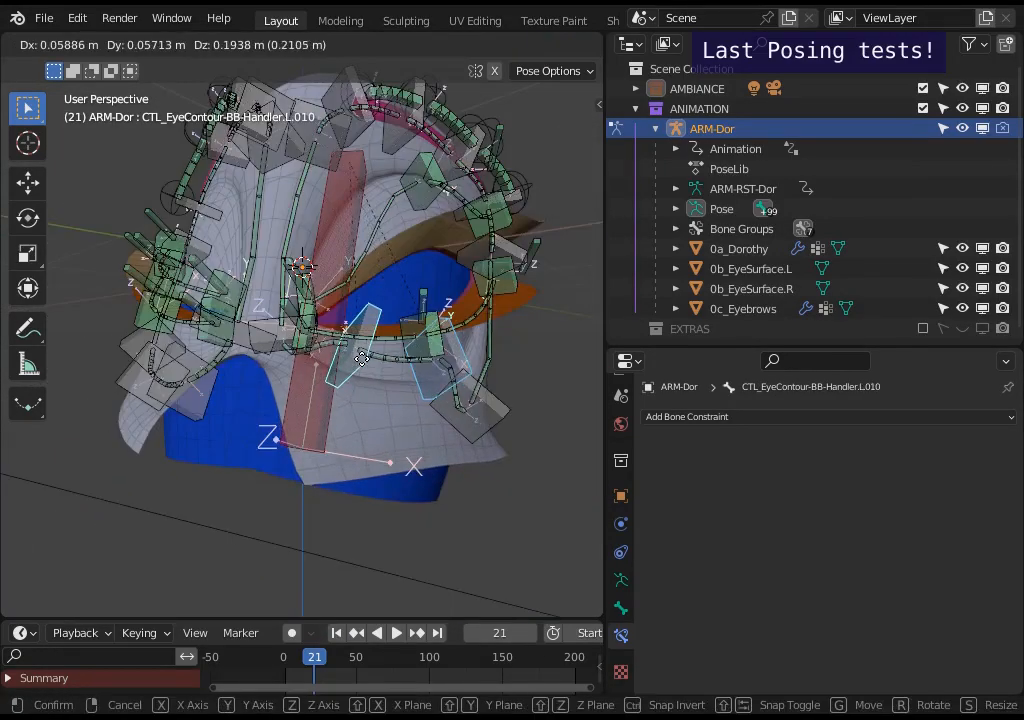
click(411, 323)
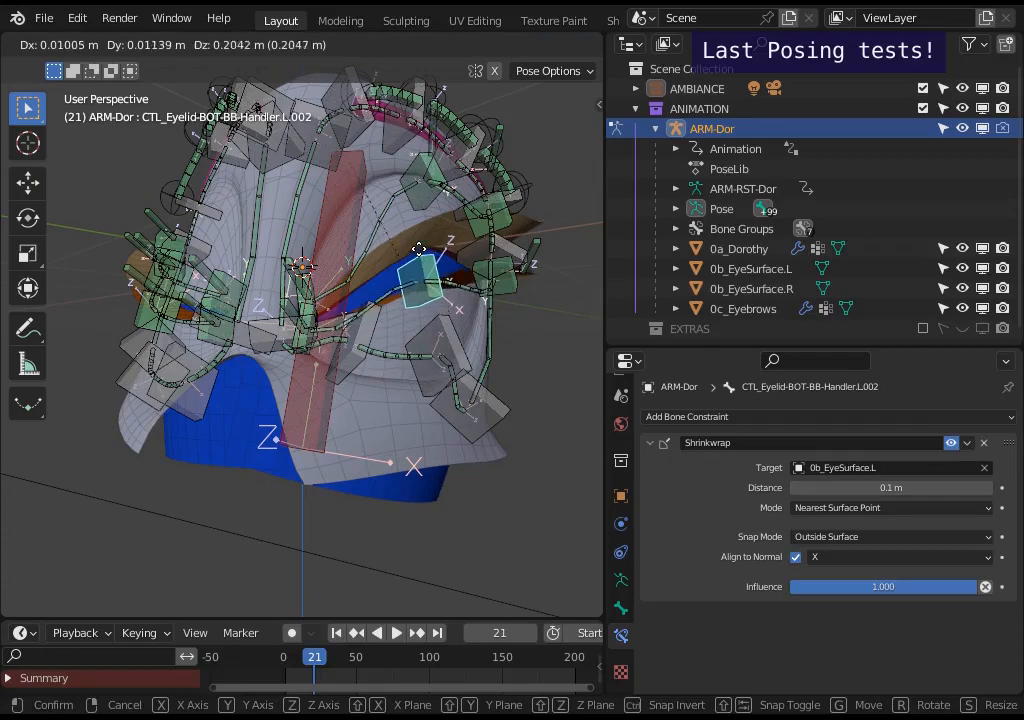
click(425, 275)
Step: Raise the middle right eyelid handlers CTL_Eyelid-TOP-BB-Handler.R.002 and CTL_Eyelid-BOT-BB-Handler.R.002 one after the other as a posing test
middle_drag(425, 275, 274, 347)
click(285, 257)
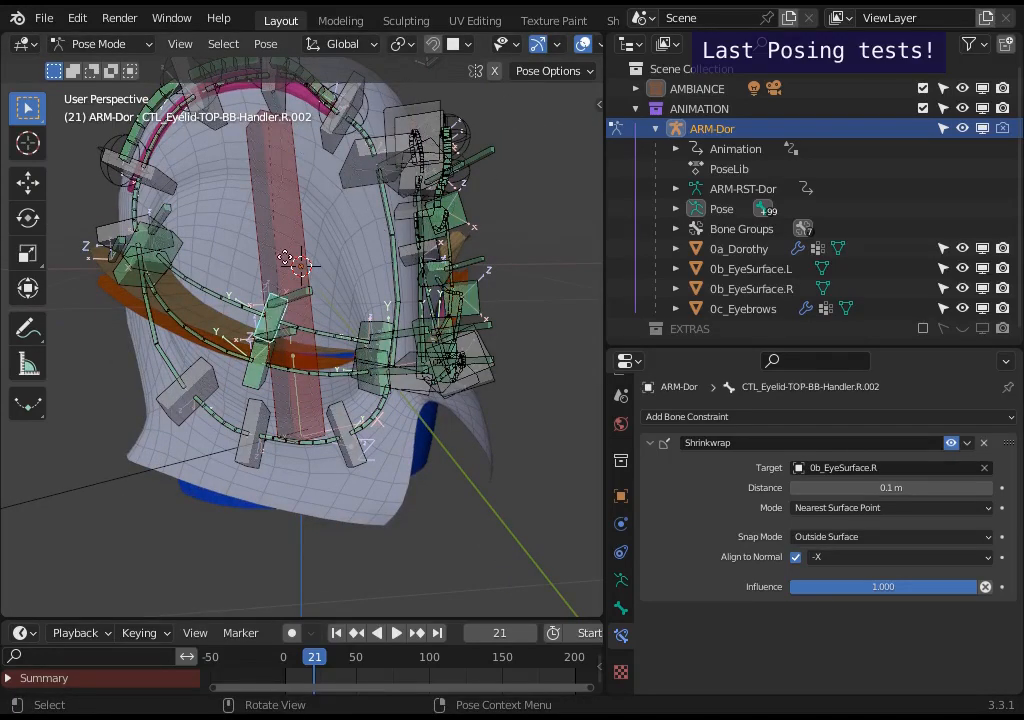
key(g)
click(285, 195)
click(259, 367)
key(g)
click(171, 304)
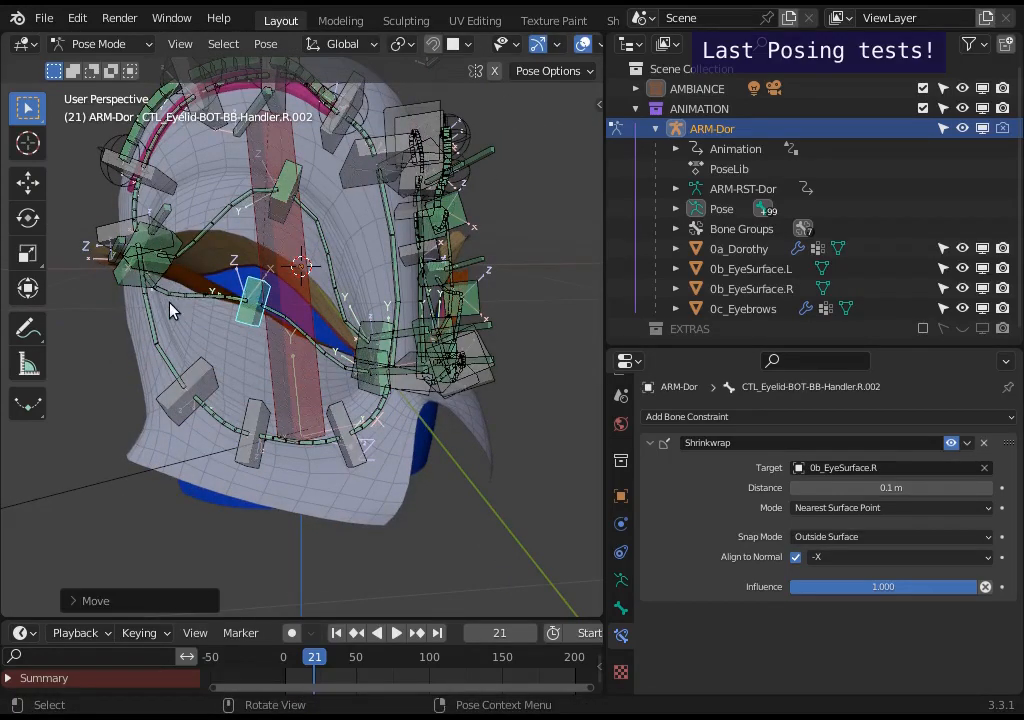
Step: Raise the outer upper right eyelid handler CTL_Eyelid-TOP-BB-Handler.R.003 towards the eyebrow to open the eye
middle_drag(171, 311, 229, 299)
click(229, 299)
key(g)
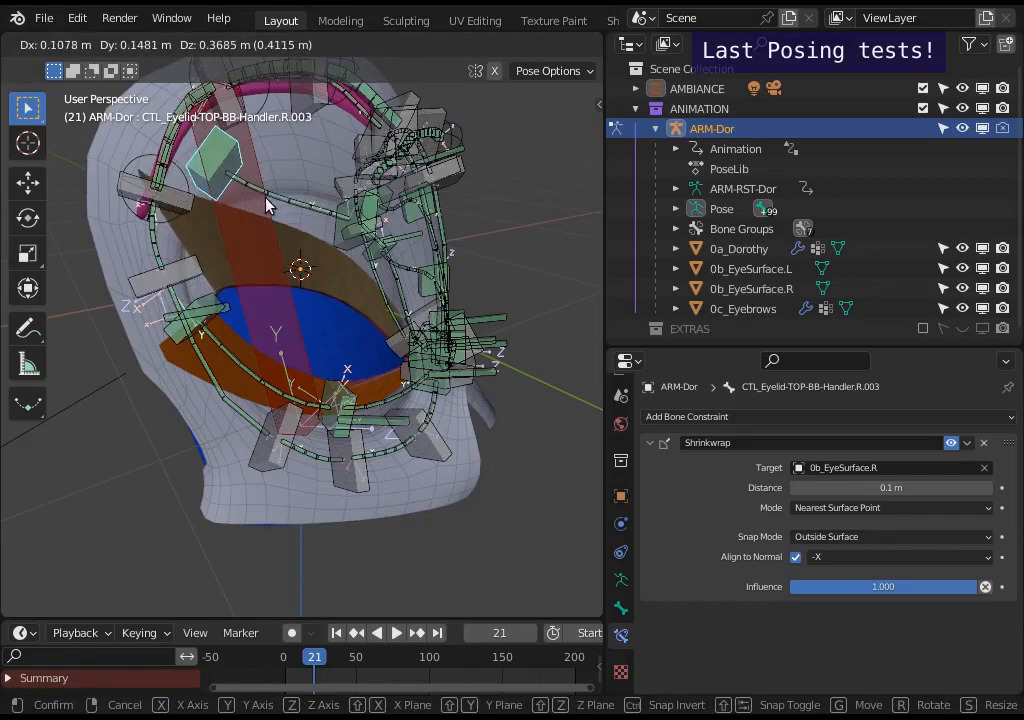
click(266, 205)
Step: Test-move the lower right-eye contour handler CTL_EyeContour-BB-Handler.R.010 together with its outer neighbour
middle_drag(266, 205, 237, 338)
click(225, 462)
shift+click(328, 487)
key(g)
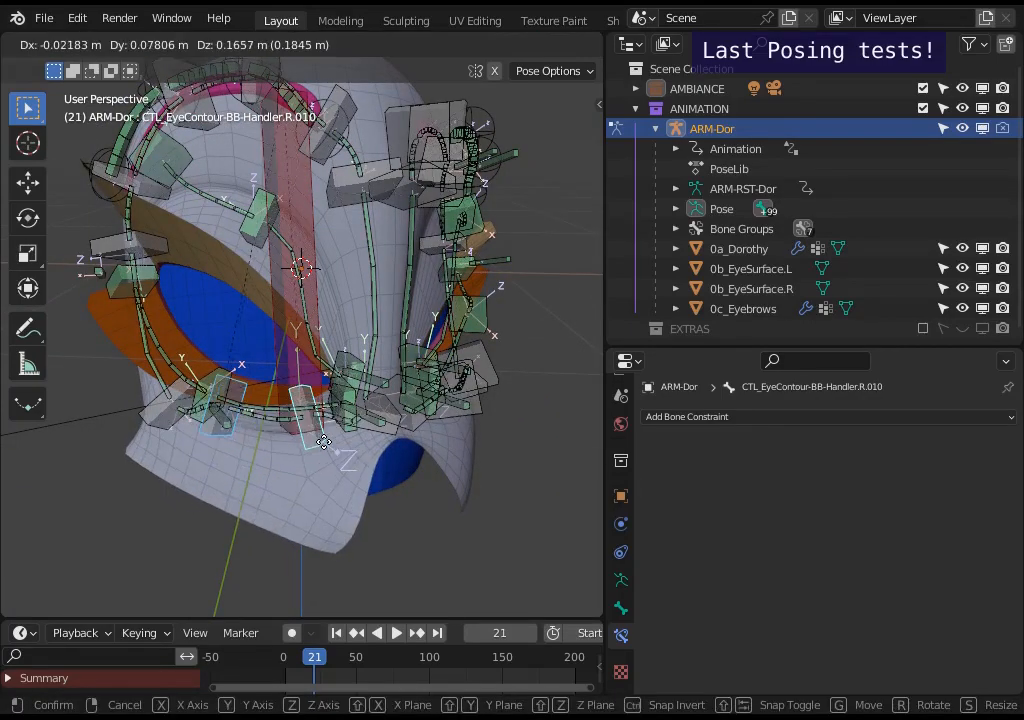
click(320, 484)
click(367, 200)
key(g)
right_click(380, 197)
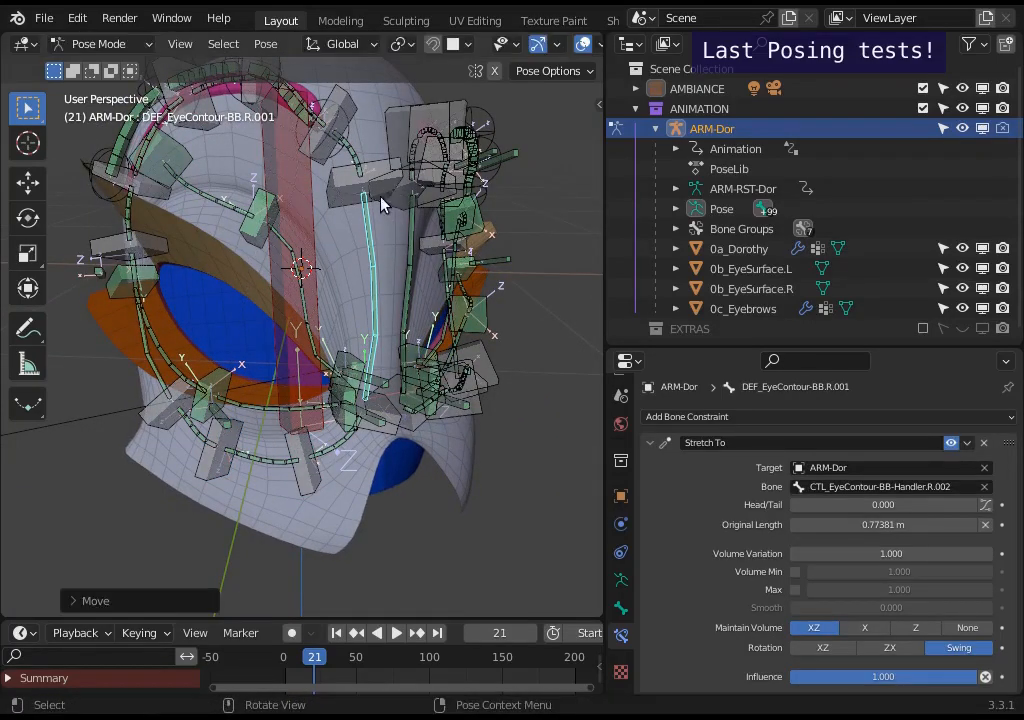
Step: Test-move the right-eye contour handler beside the upper nose bridge
click(380, 195)
key(g)
click(401, 184)
Step: Test-move the right eyebrow handler CTL_Eyebrow-BB-Handler.R.003 and the contour handler CTL_EyeContour-BB-Handler.R.005 that drives it
shift+middle_drag(265, 250, 352, 433)
click(276, 272)
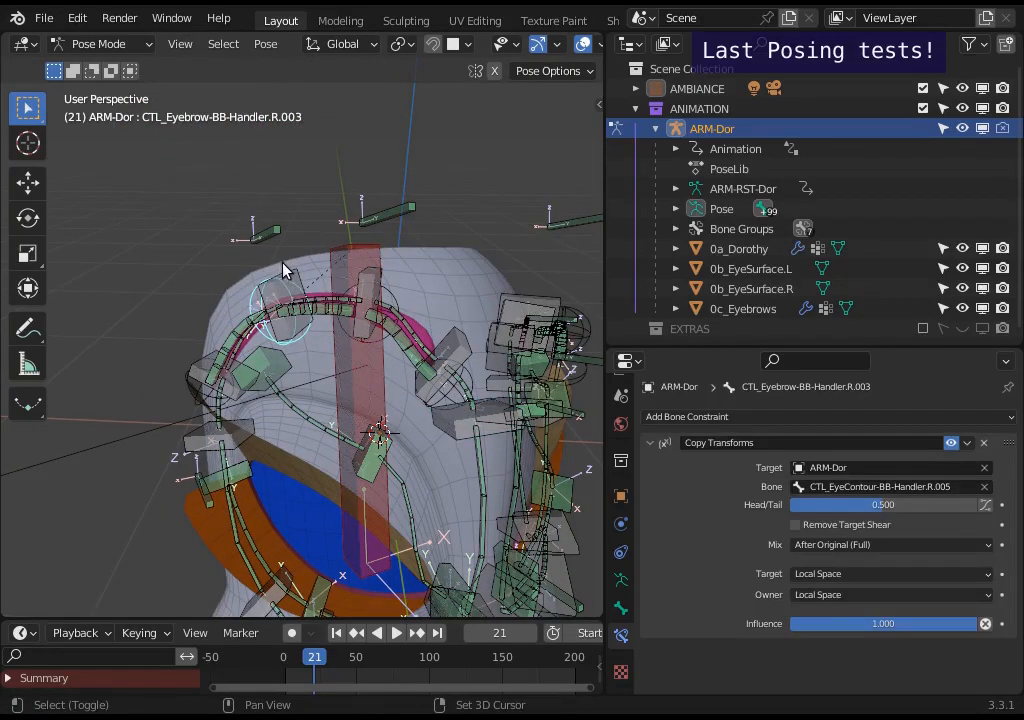
click(302, 273)
key(g)
click(204, 257)
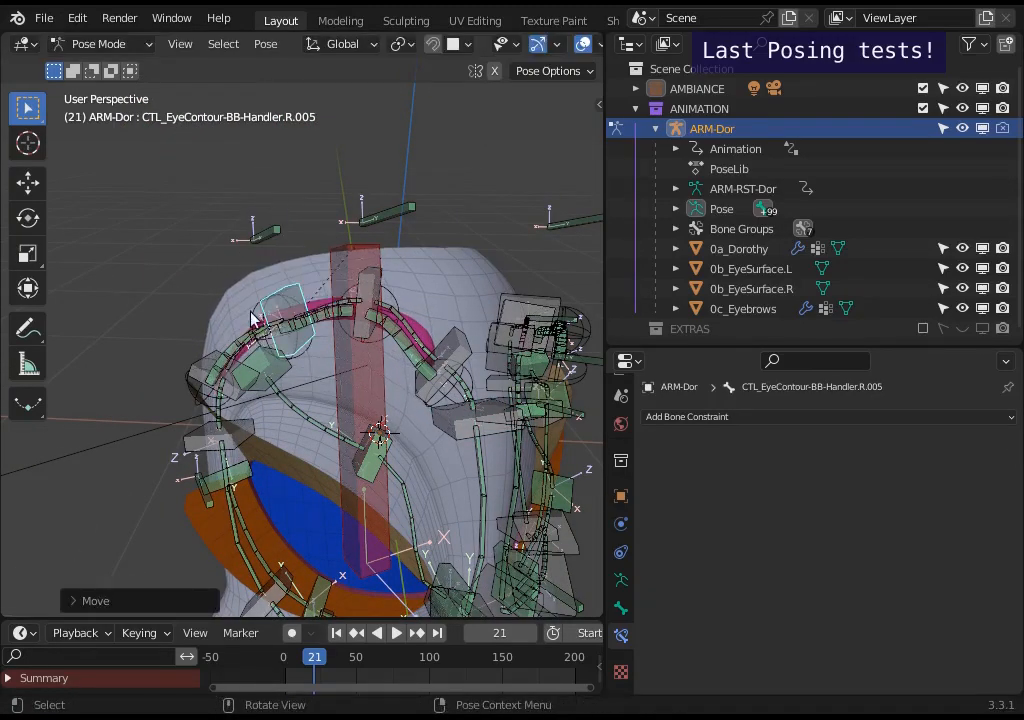
click(222, 272)
key(g)
click(243, 318)
Step: Test-move the outer right-eye contour handler CTL_EyeContour-BB-Handler.R.007
scroll(338, 377, down, 4)
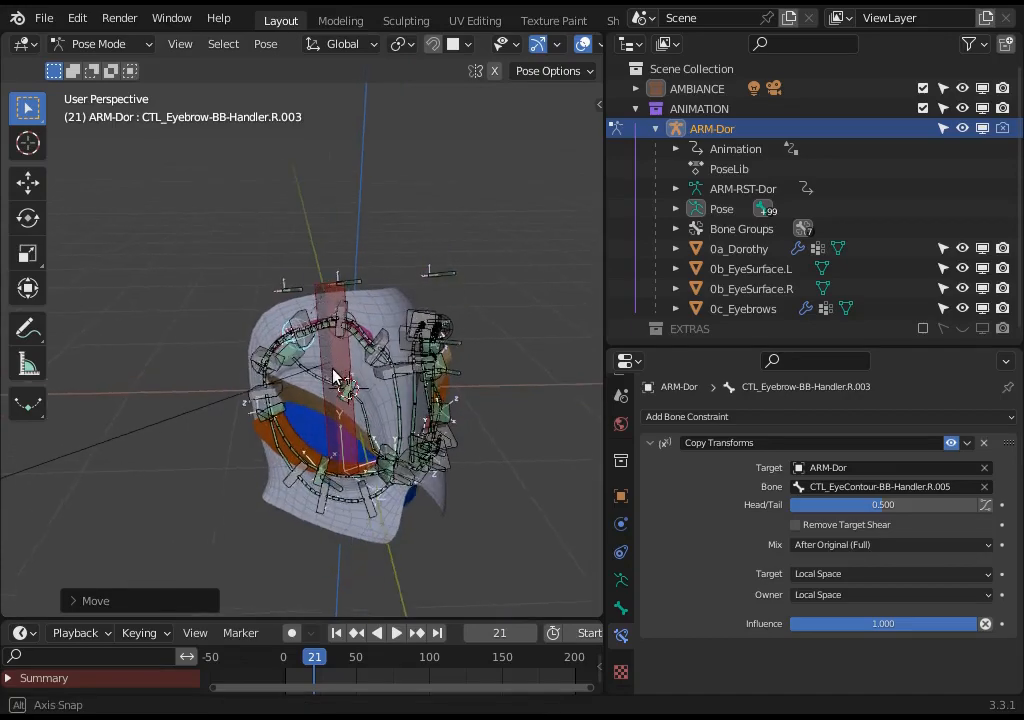
click(251, 392)
key(g)
click(236, 379)
Step: Reset the location and rotation of all bones in the armature
key(a)
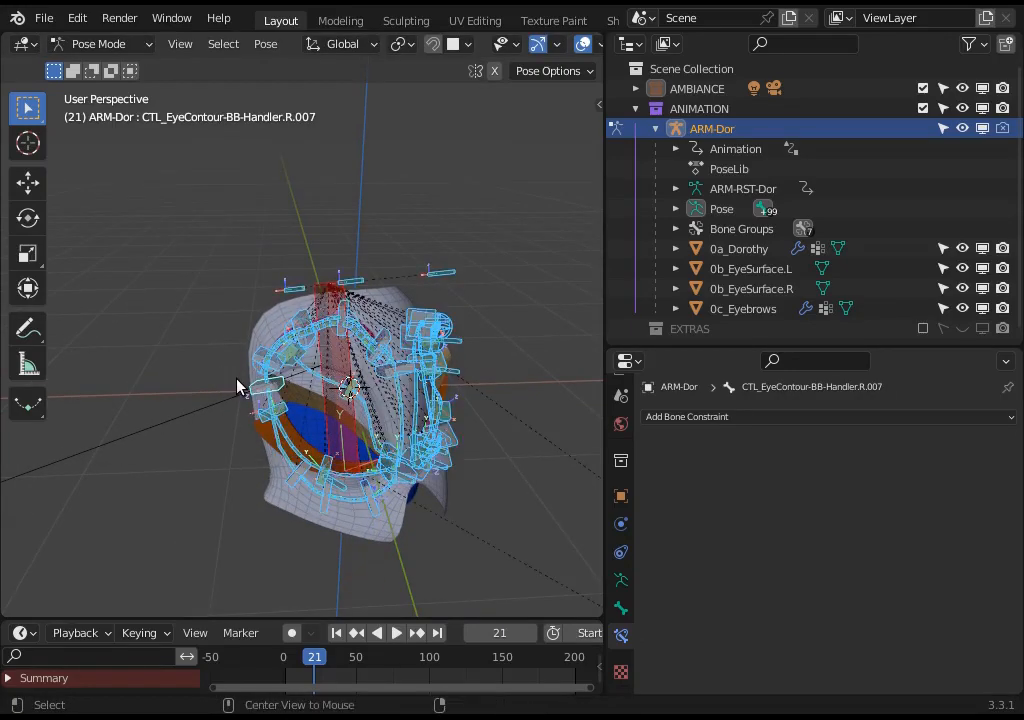
key(alt+g)
key(alt+r)
Step: Flip the normals of the whole 0b_EyeSurface.R mesh in Edit Mode and return to Object Mode
middle_drag(236, 379, 318, 523)
key(ctrl+Tab)
click(245, 539)
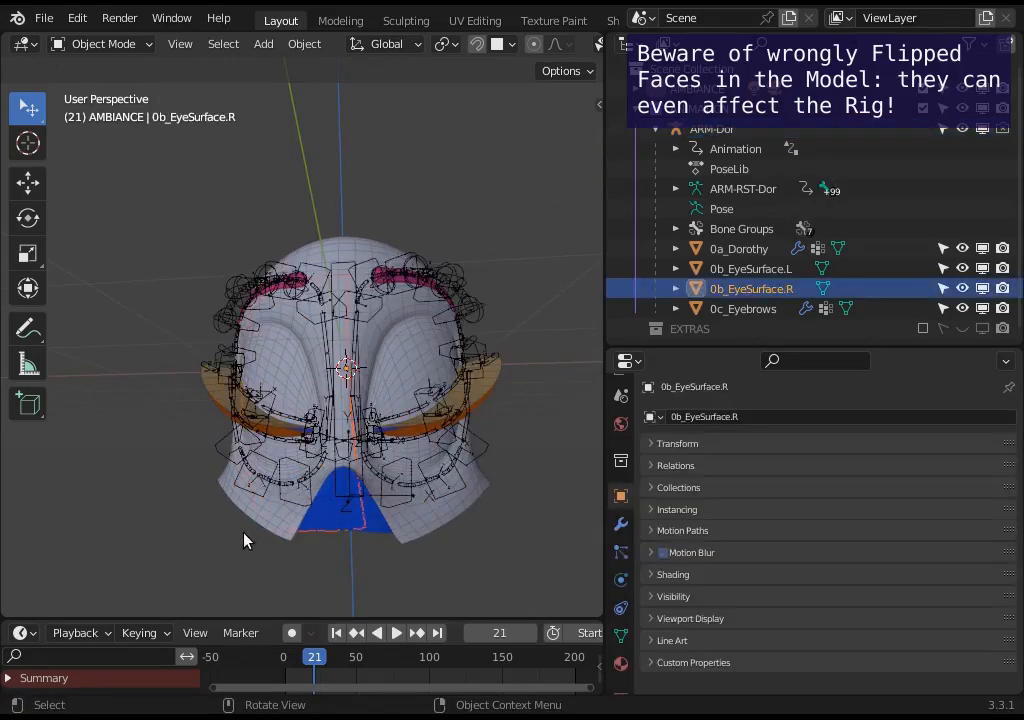
key(Tab)
key(Tab)
middle_drag(243, 522, 341, 469)
key(Tab)
key(l)
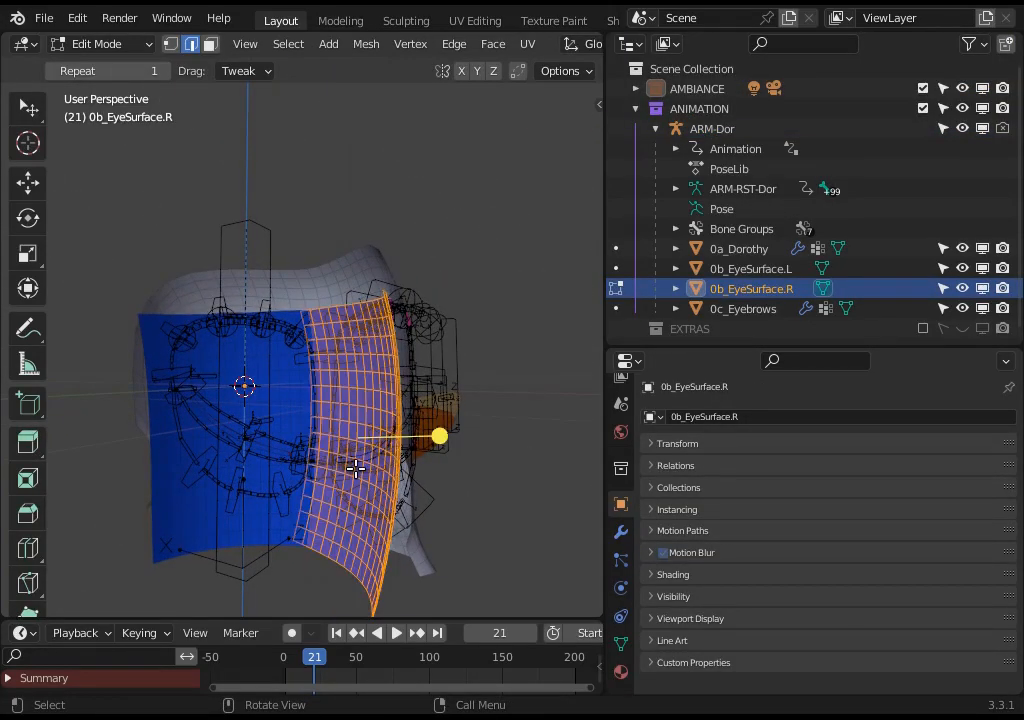
key(alt+n)
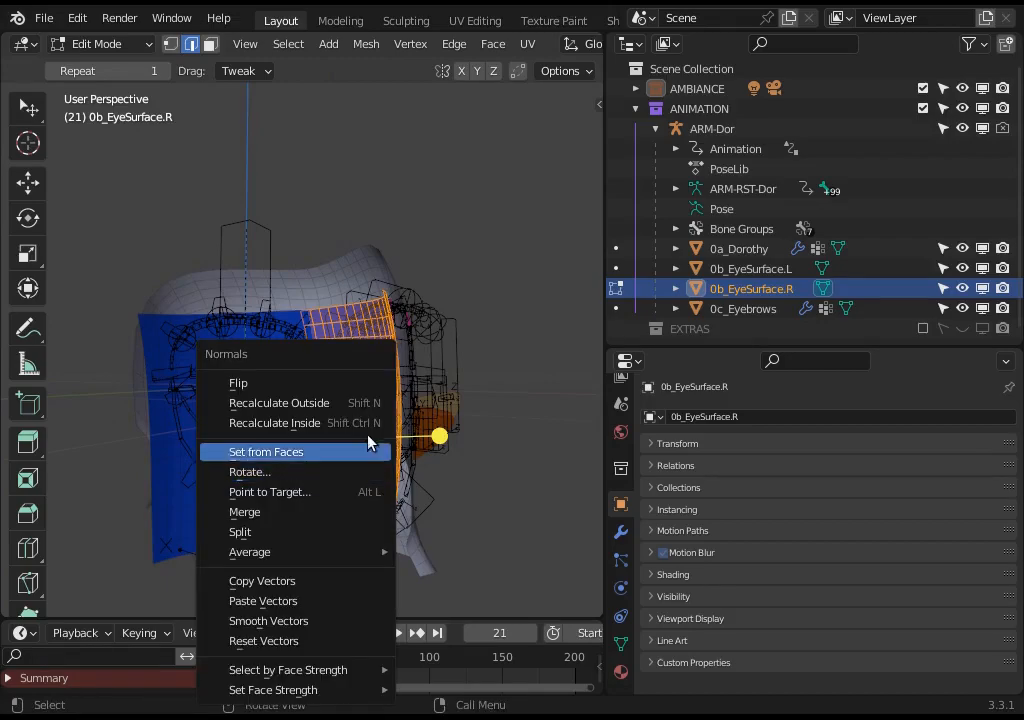
click(361, 385)
key(ctrl+Tab)
click(345, 423)
middle_drag(345, 423, 315, 421)
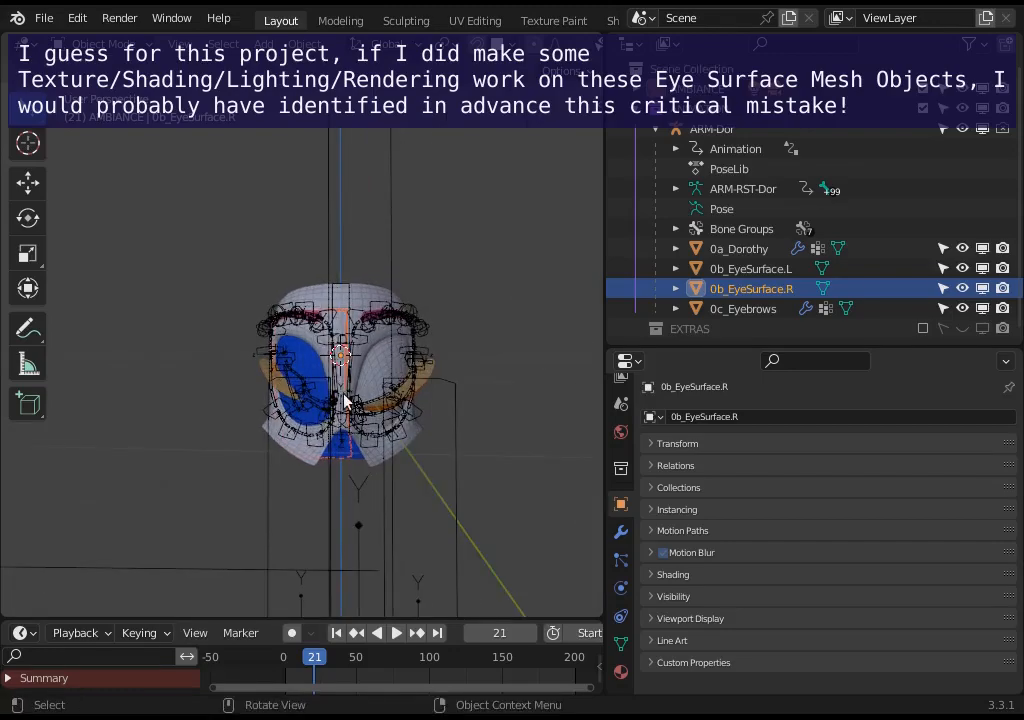
Step: Put the ARM-Dor armature in Pose Mode and move the BON-CTRL_Head-Track bone to turn the head
click(383, 239)
click(390, 258)
key(ctrl+Tab)
middle_drag(398, 405, 394, 482)
scroll(392, 481, down, 3)
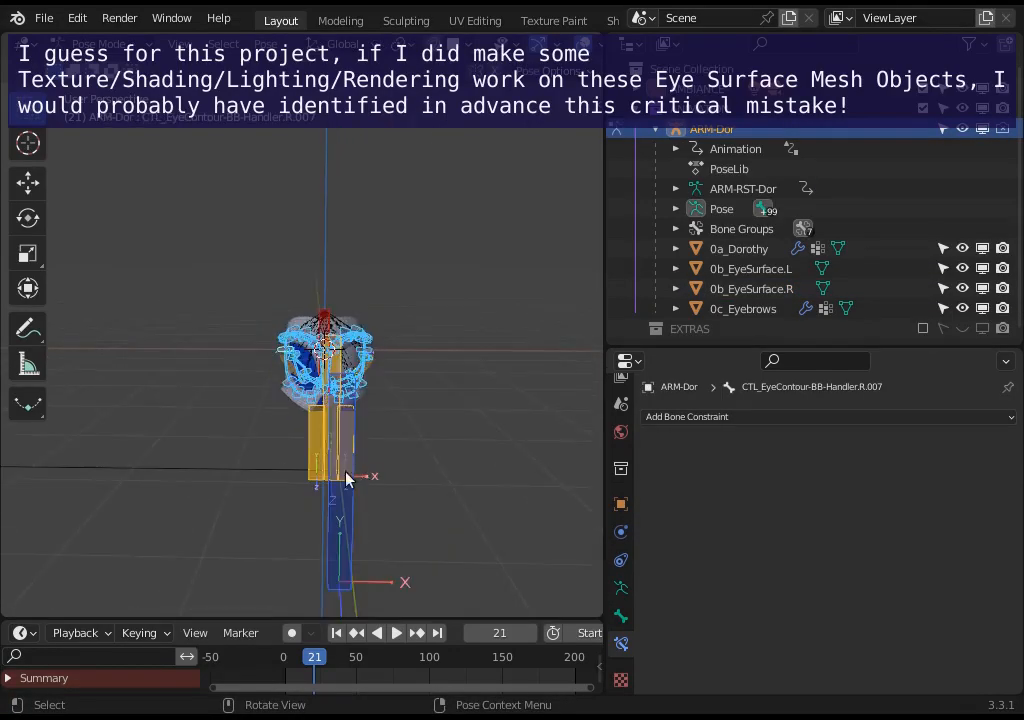
click(326, 526)
middle_drag(326, 526, 540, 385)
key(g)
click(530, 380)
scroll(293, 460, up, 8)
middle_drag(293, 467, 293, 433)
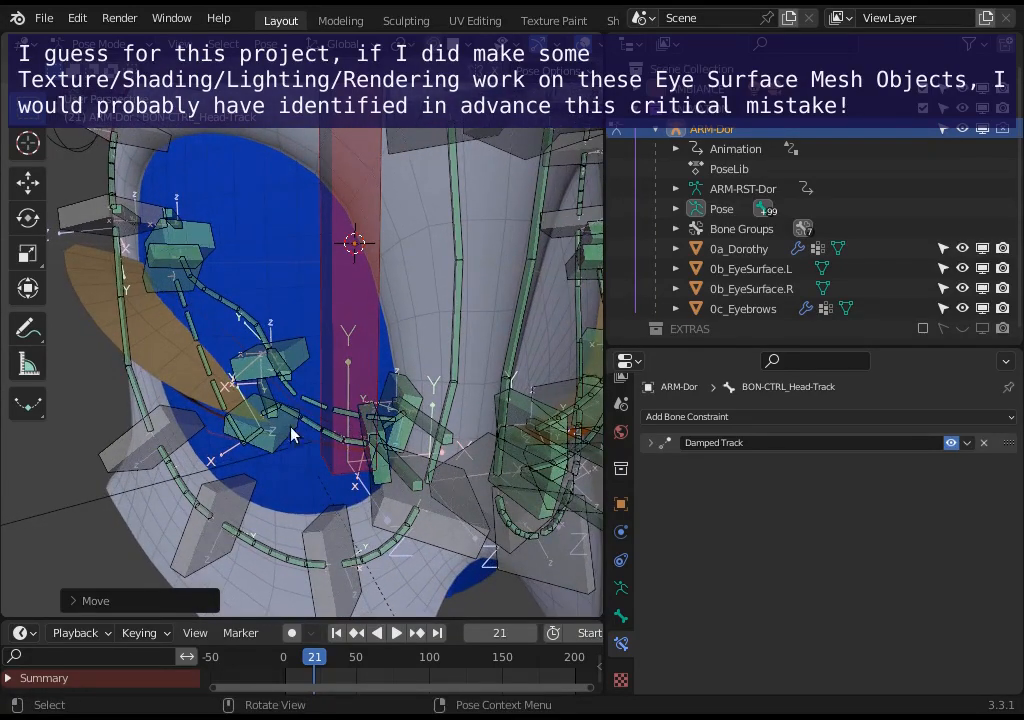
Step: Check the upper right eyelid handler, then recalculate the normals of the 0b_EyeSurface.R mesh to the outside
click(270, 360)
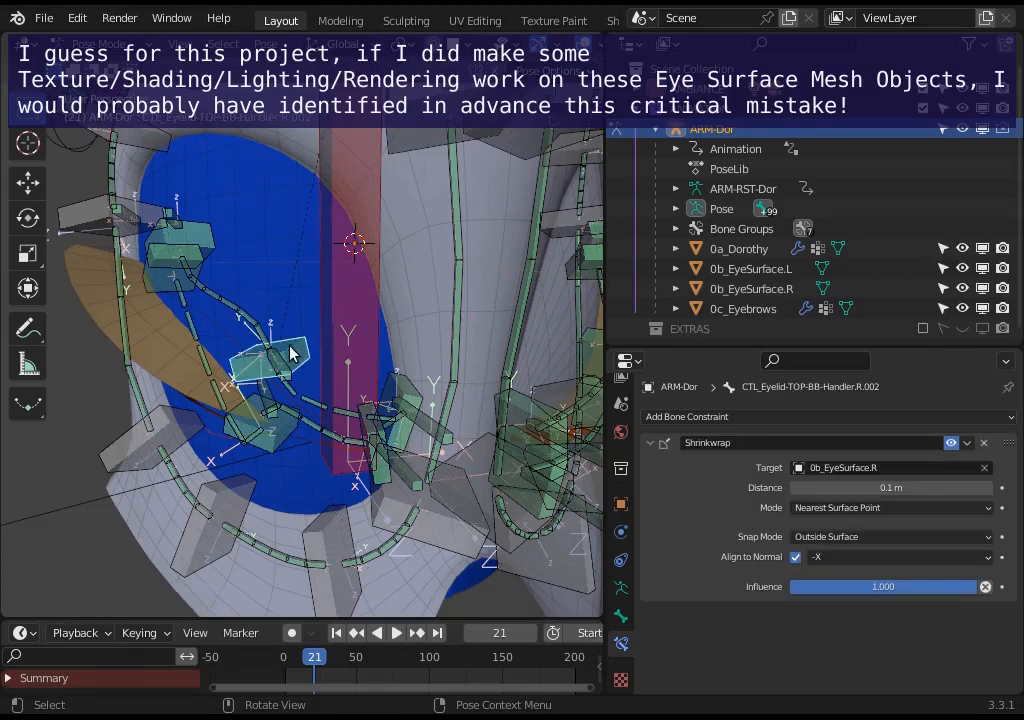
key(Tab)
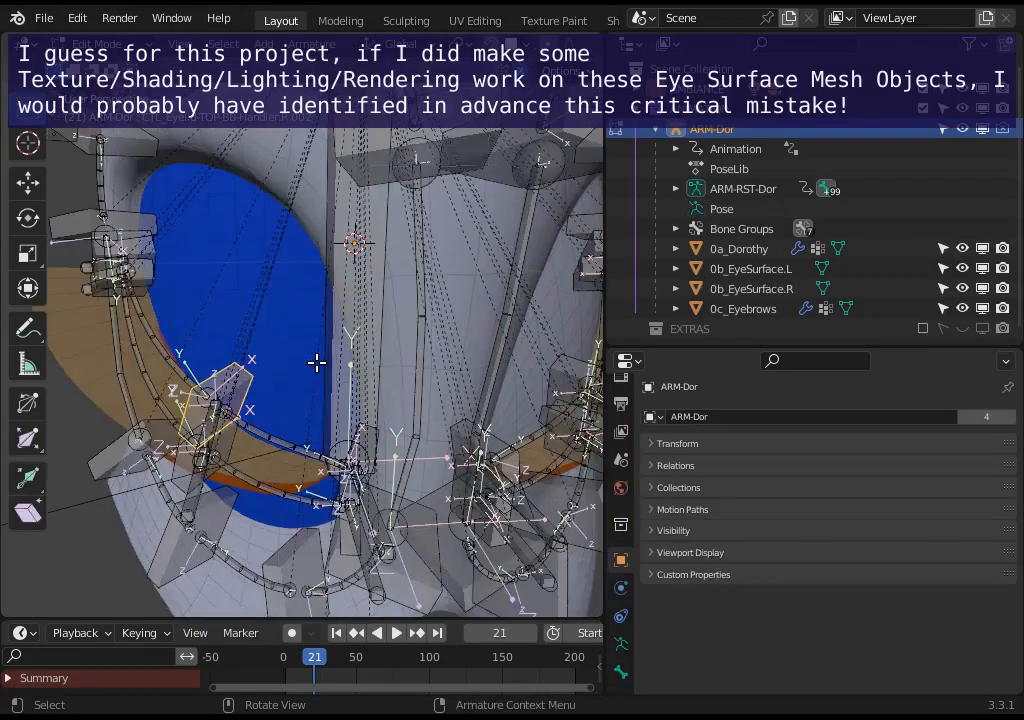
key(Tab)
click(296, 288)
key(Tab)
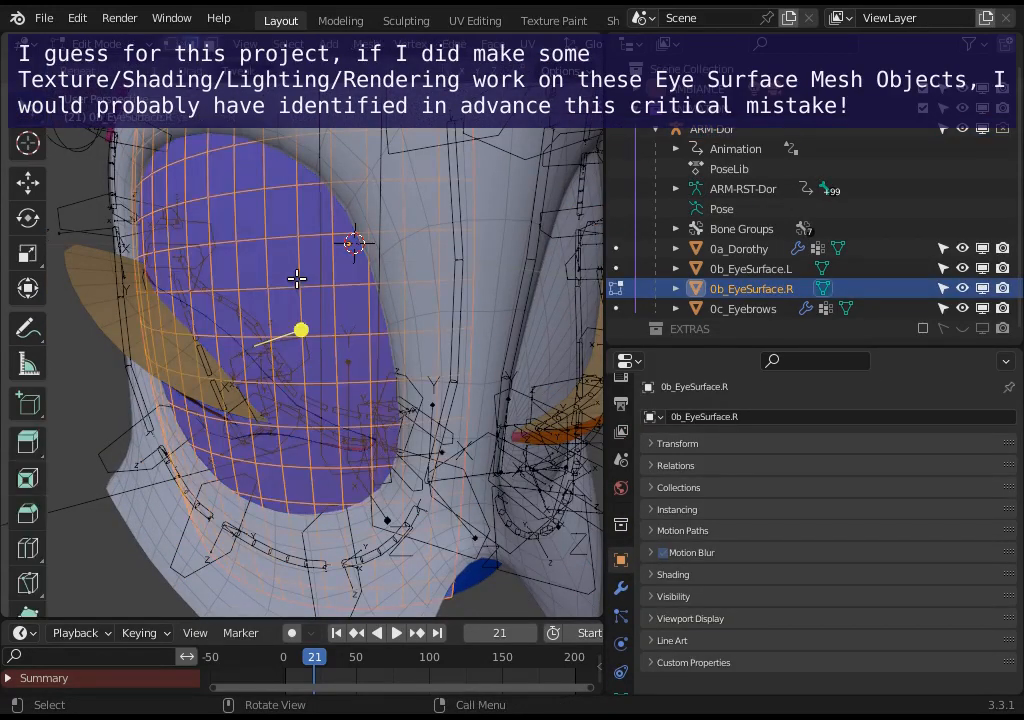
key(alt+n)
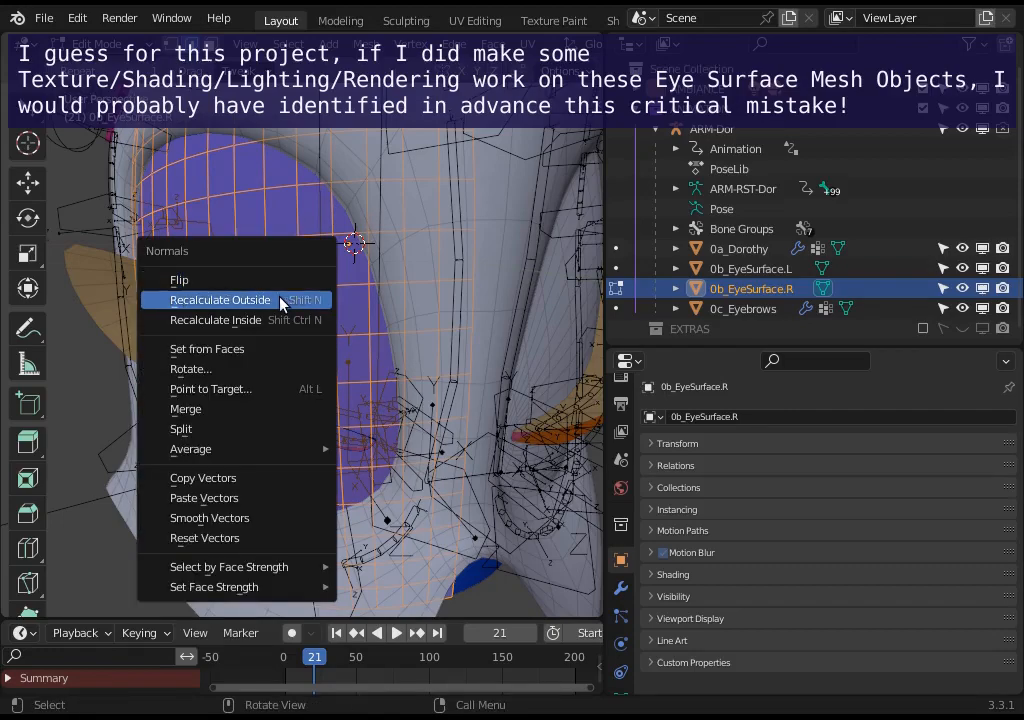
click(299, 299)
scroll(279, 295, down, 5)
key(ctrl+Tab)
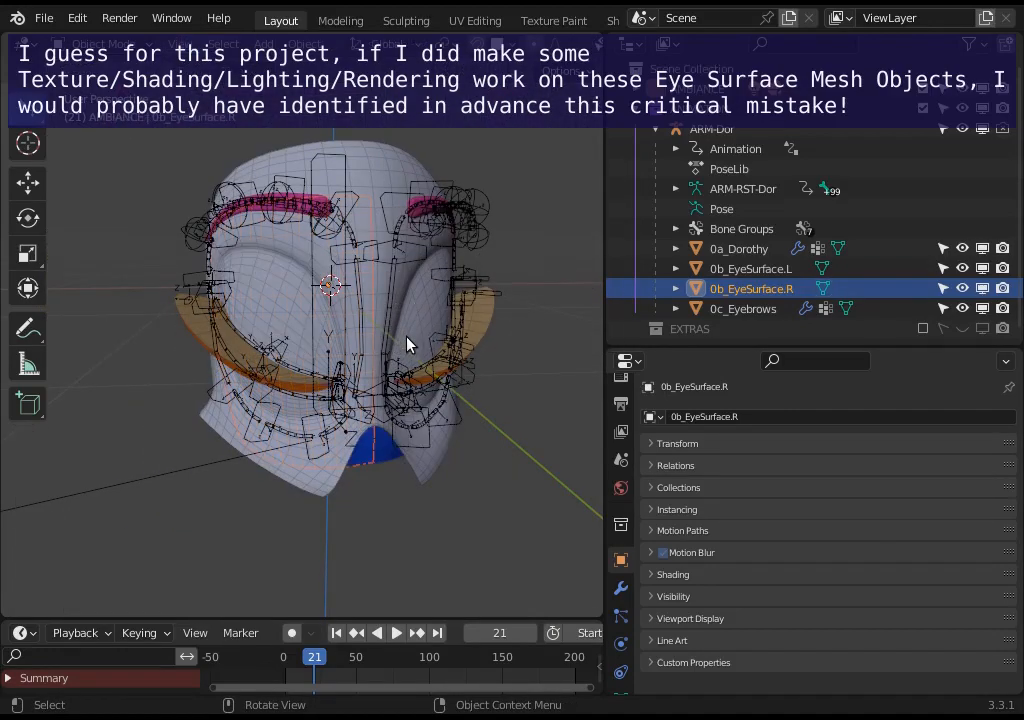
scroll(370, 343, down, 3)
Step: Symmetrize the selected bones of the armature and deselect everything
click(310, 44)
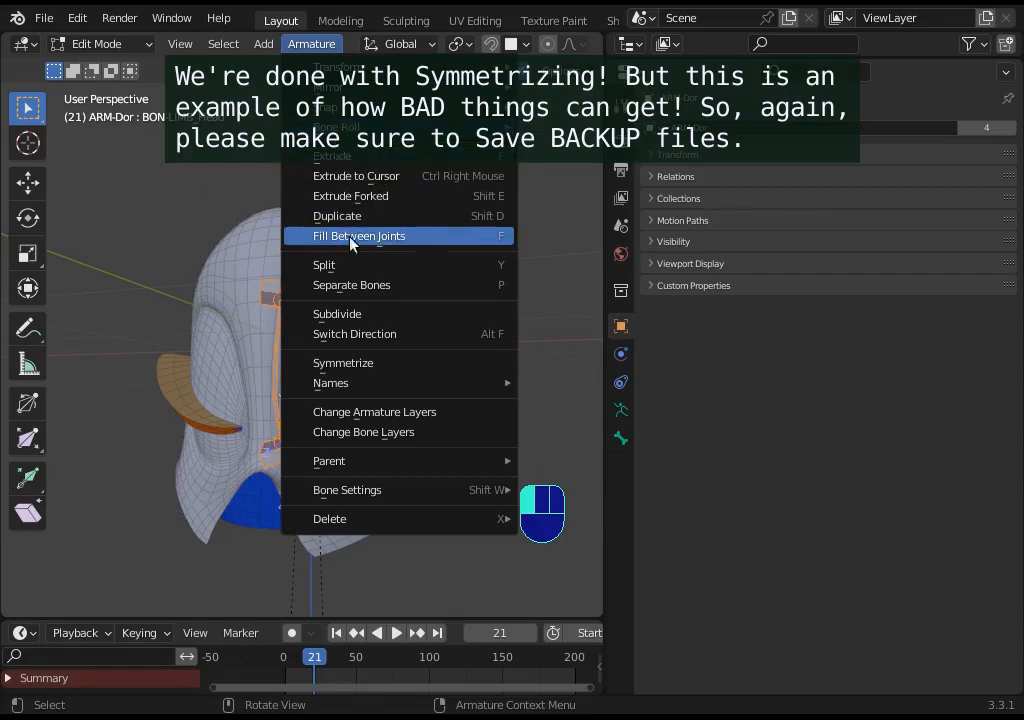
click(357, 363)
middle_drag(362, 359, 320, 372)
key(alt+a)
middle_drag(241, 389, 250, 360)
scroll(439, 46, down, 6)
Step: Turn off the wireframe overlay on the face geometry
click(460, 46)
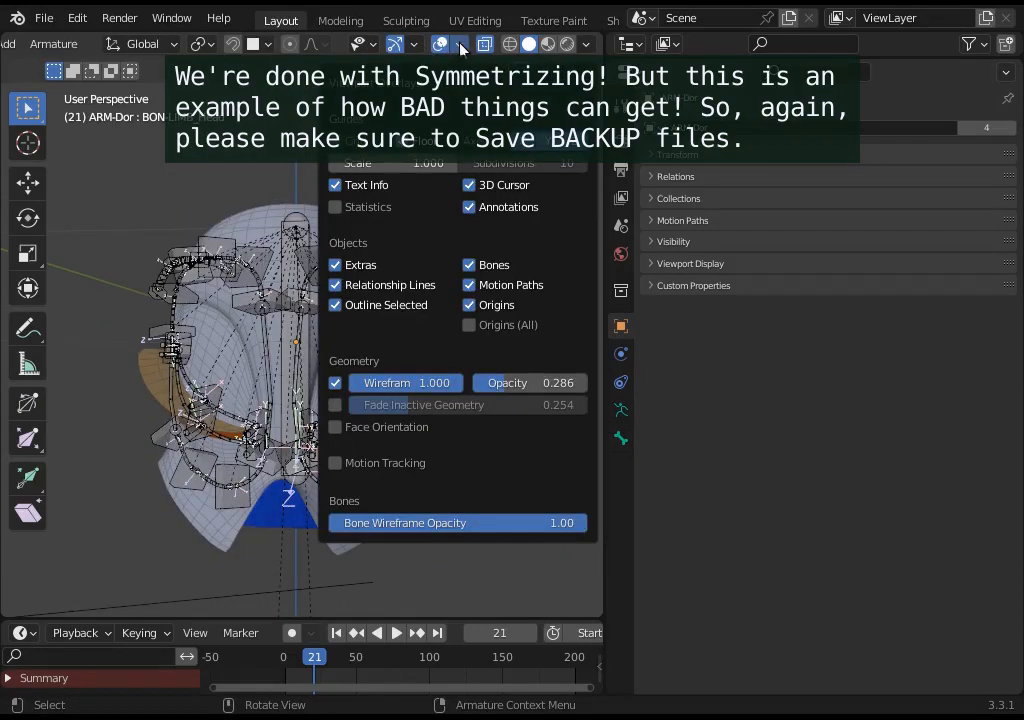
click(335, 383)
key(n)
key(n)
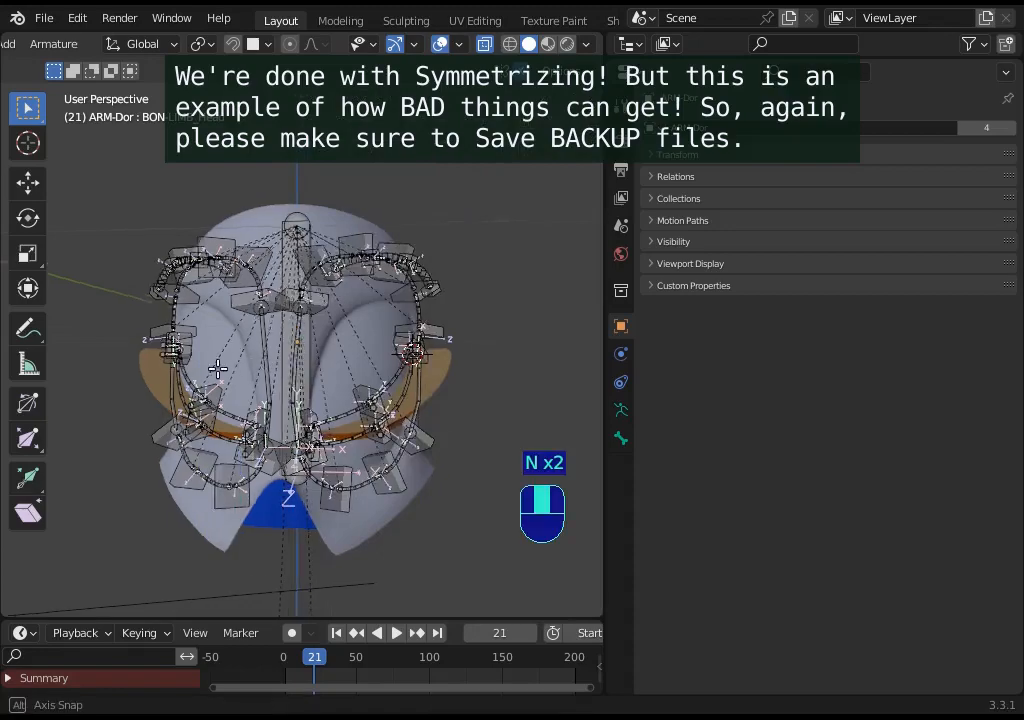
middle_drag(286, 366, 229, 395)
scroll(276, 382, up, 1)
click(366, 409)
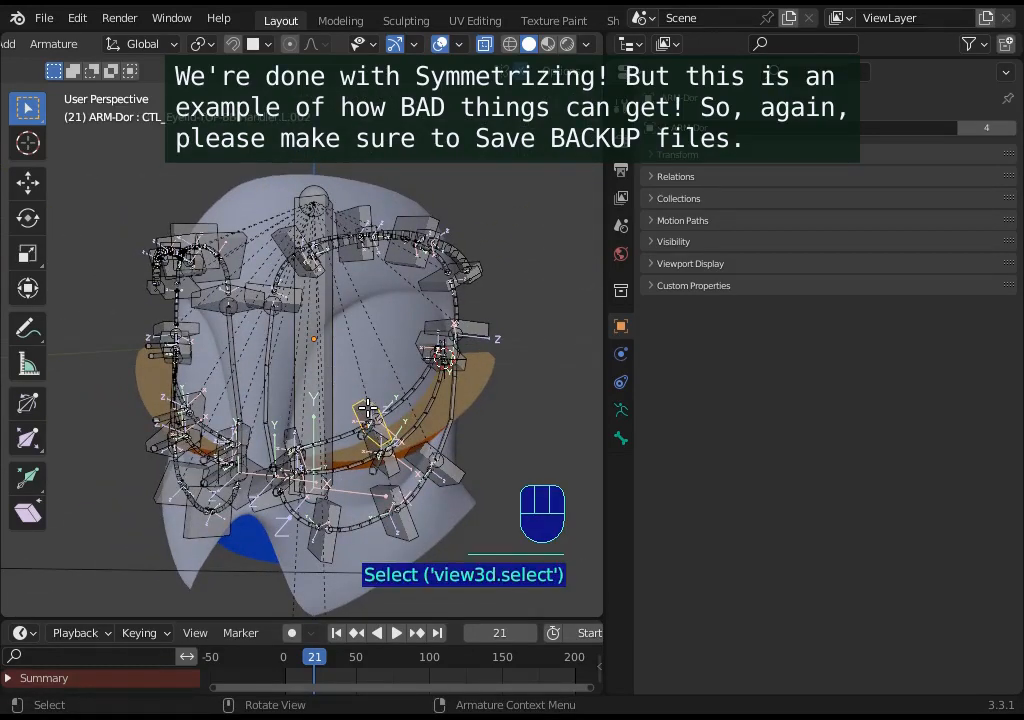
key(g)
right_click(383, 407)
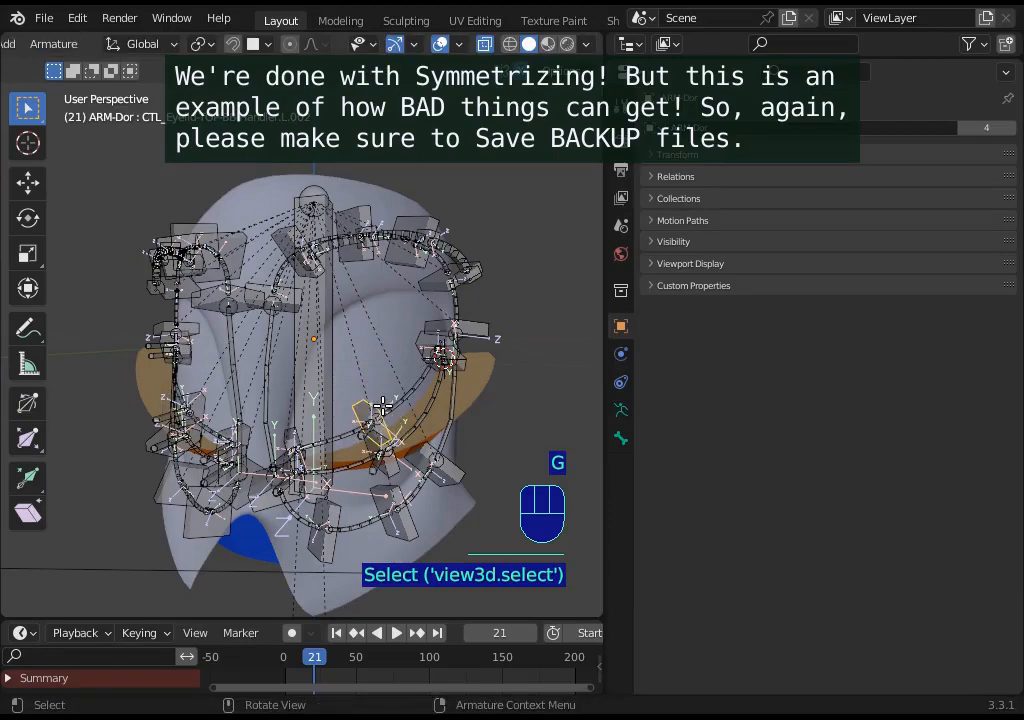
Step: Switch the armature to Pose Mode and test-move the upper left eyelid handler CTL_Eyelid-TOP-BB-Handler.L.002
key(ctrl+Tab)
click(377, 434)
middle_drag(377, 434, 365, 381)
click(403, 411)
click(400, 408)
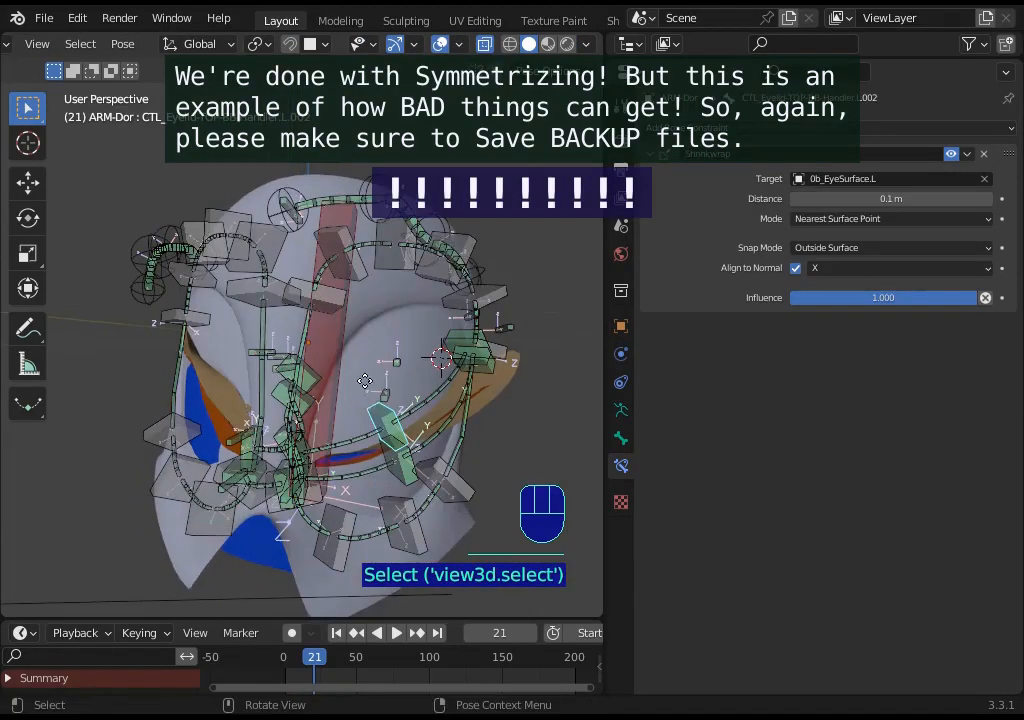
key(g)
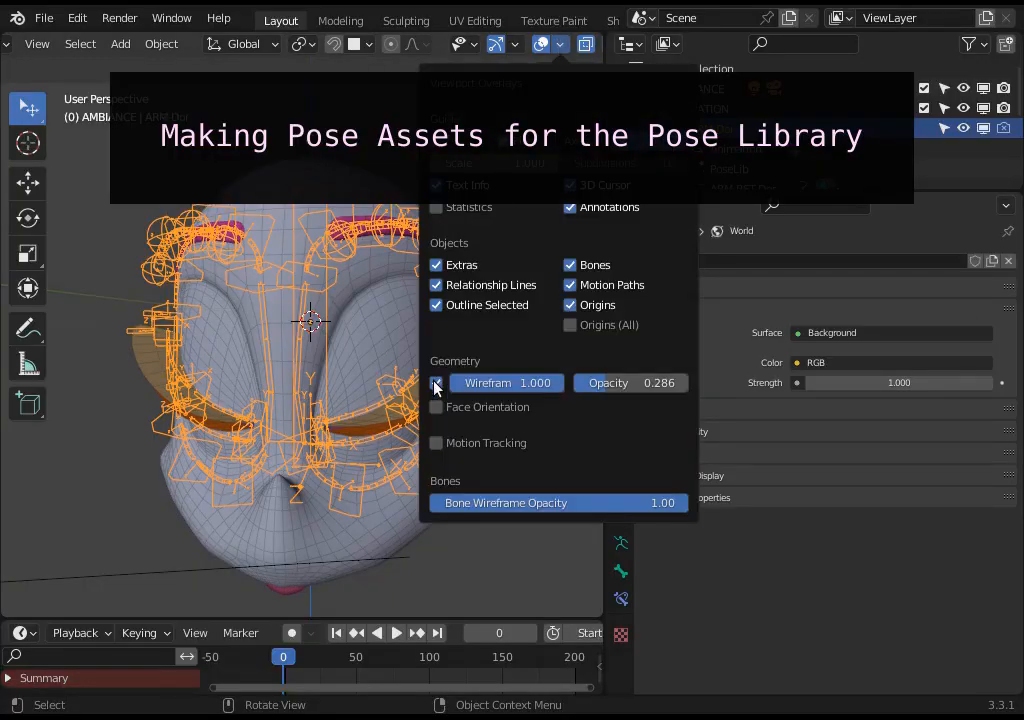
Step: Hide the wireframe overlay and set the viewport shading to Material Preview
click(436, 383)
scroll(540, 44, down, 3)
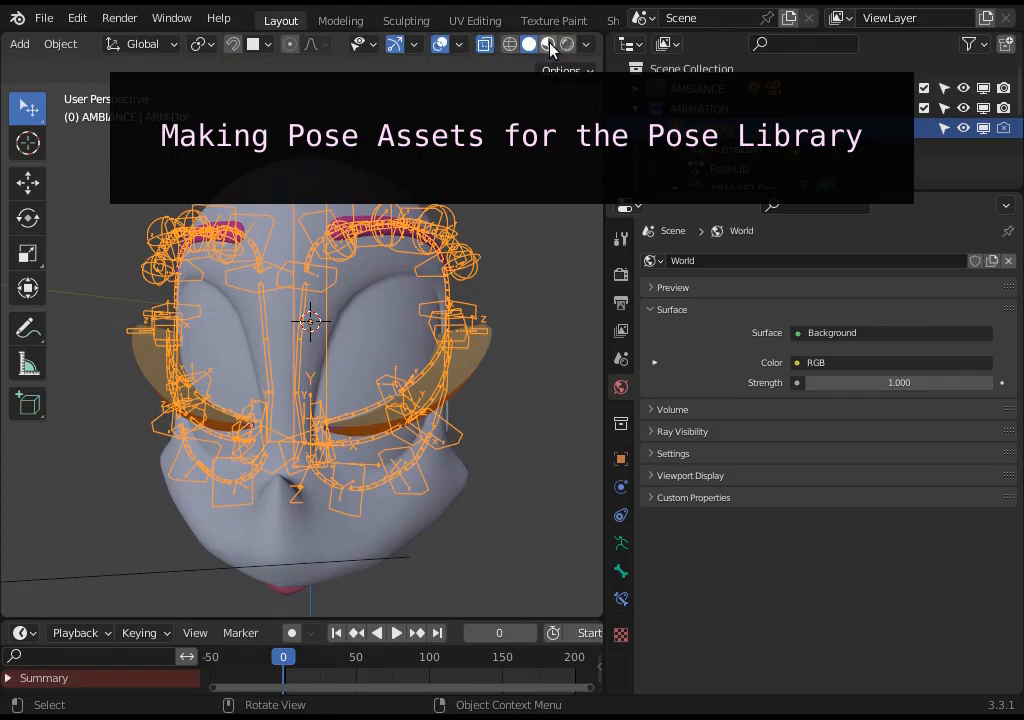
click(549, 44)
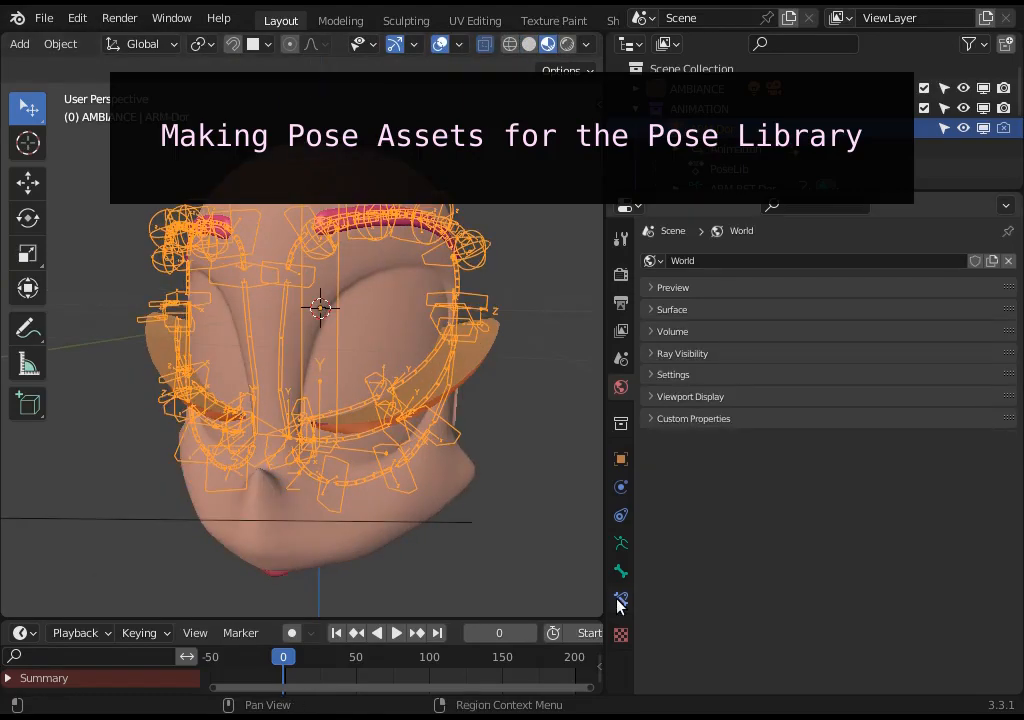
Step: Collapse the Layer Management list of bone layers and switch the ARM-Dor armature to Pose Mode
click(617, 599)
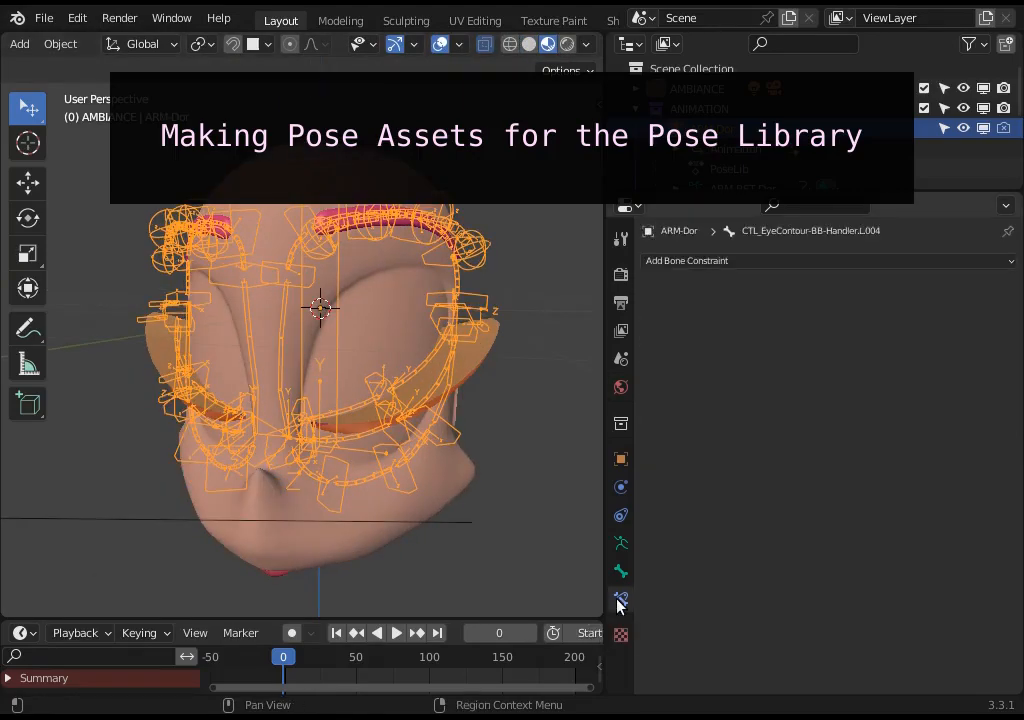
middle_drag(308, 379, 354, 281)
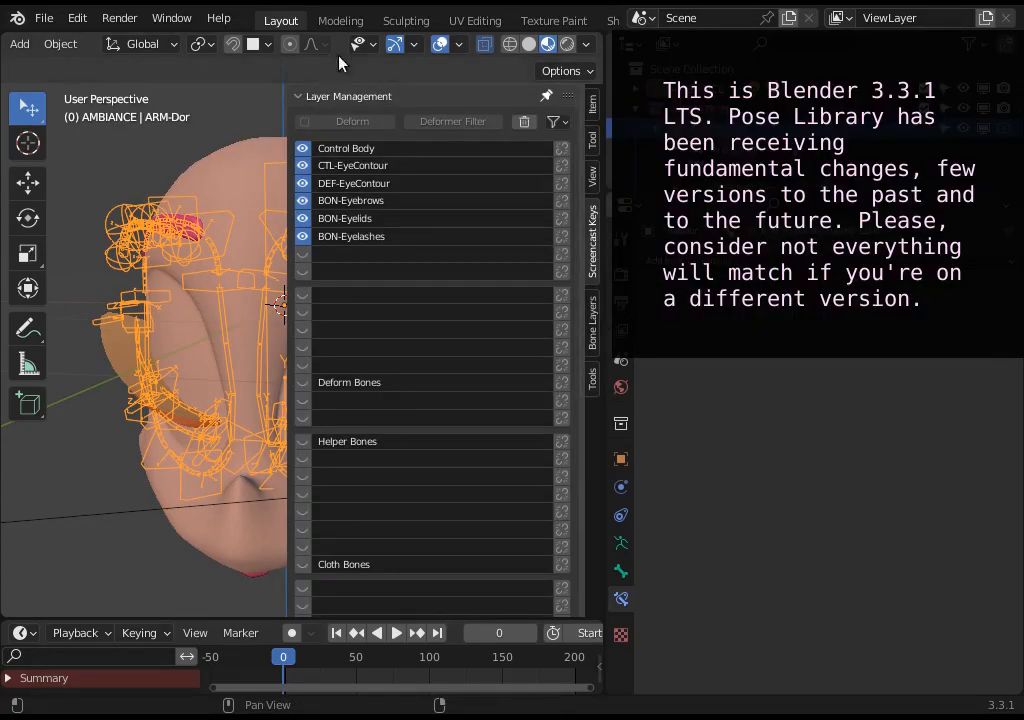
click(355, 96)
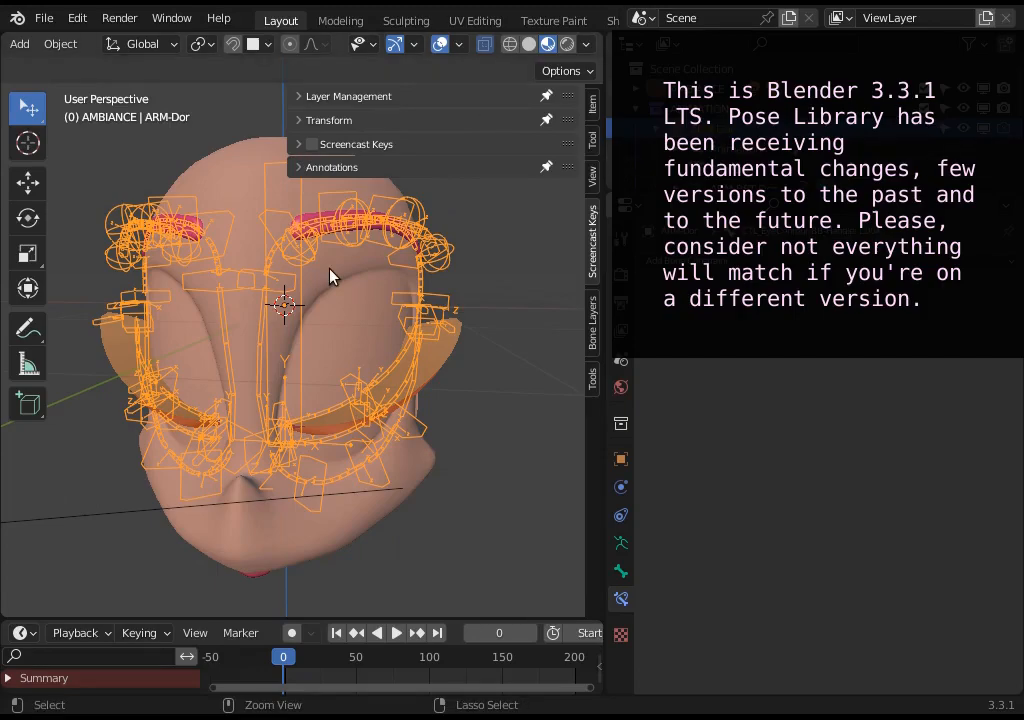
key(ctrl+Tab)
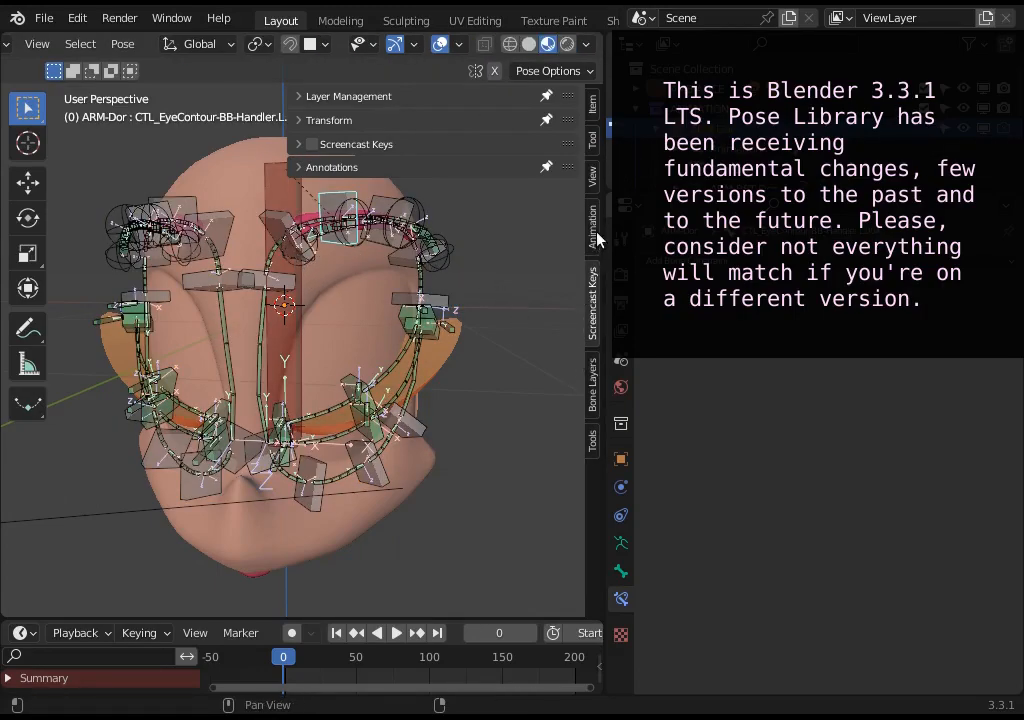
Step: Expand the Pose Library settings beside the viewport and switch the properties area to the Asset Browser
click(594, 235)
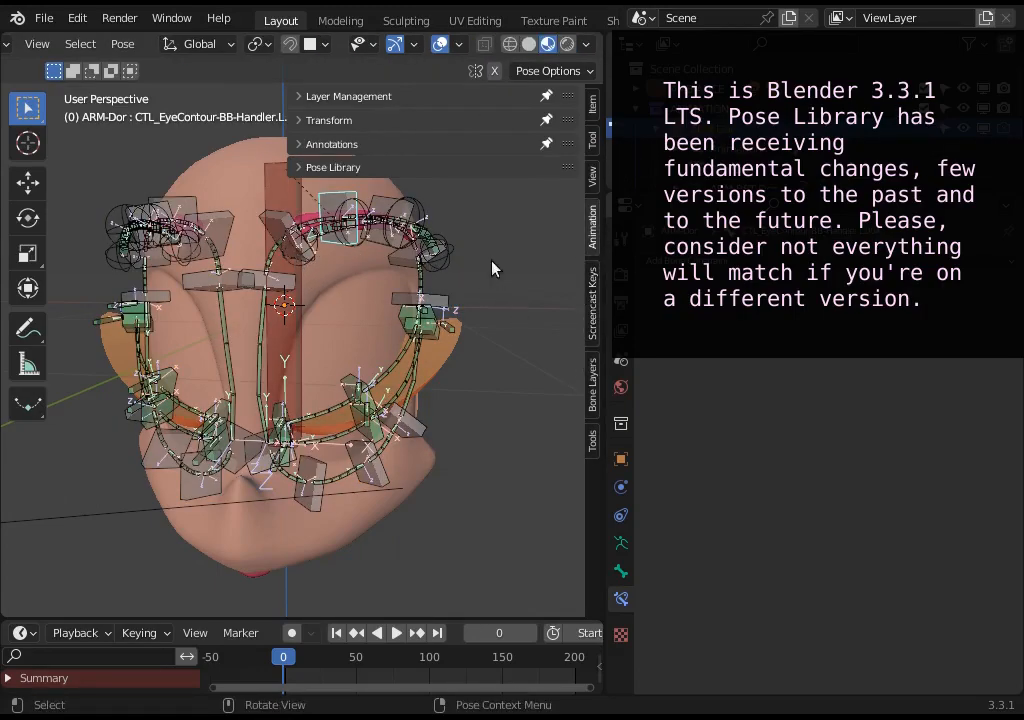
click(300, 168)
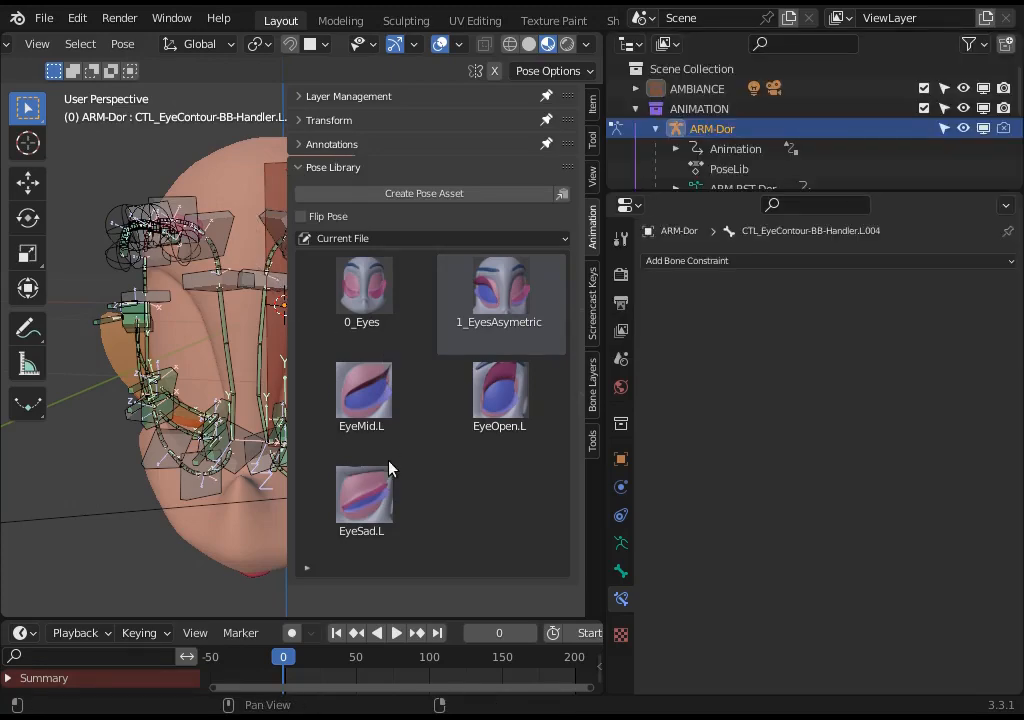
right_click(378, 490)
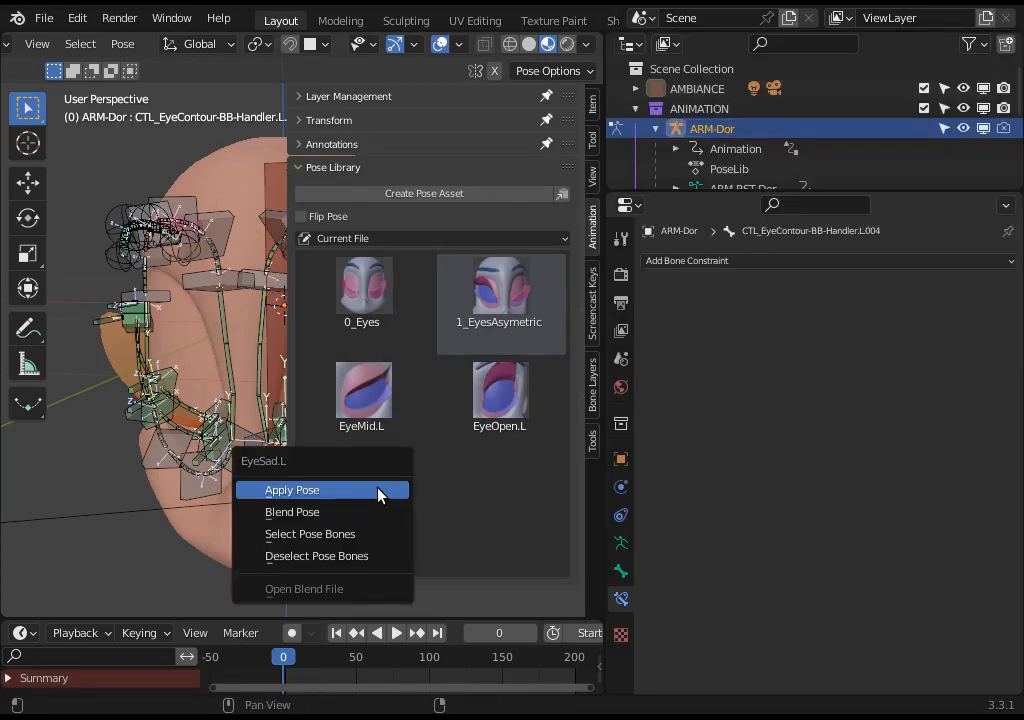
click(399, 425)
right_click(377, 325)
key(shift+F1)
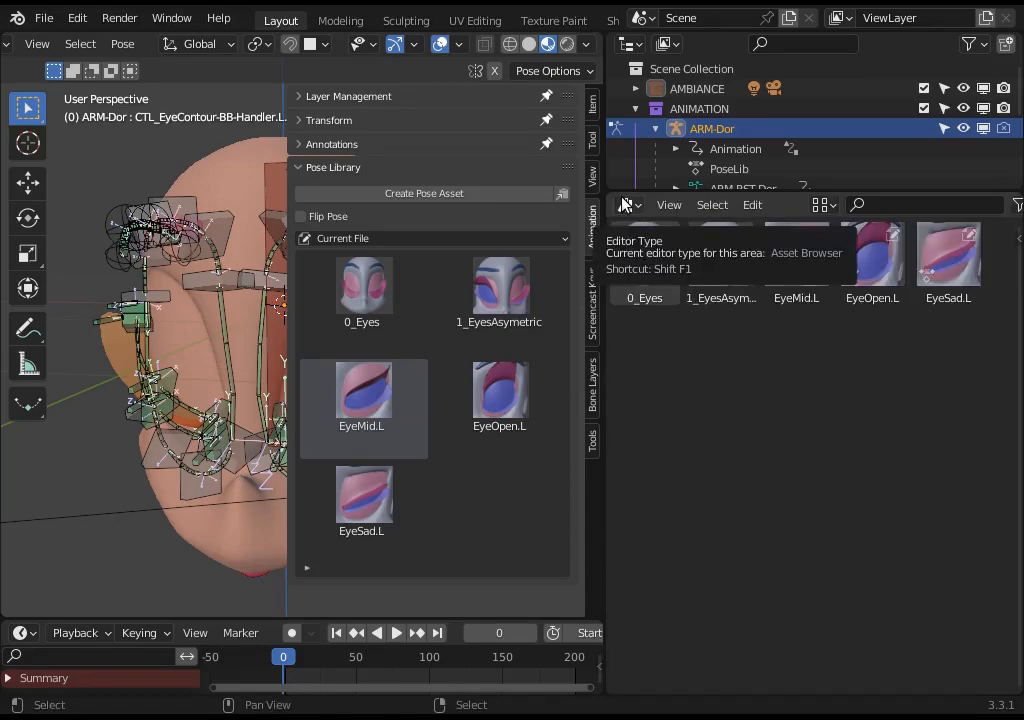
Step: Clear the existing pose assets 0_Eyes, 1_EyesAsymetric, EyeMid.L, EyeOpen.L and EyeSad.L from the current file's library
right_click(604, 270)
right_click(655, 270)
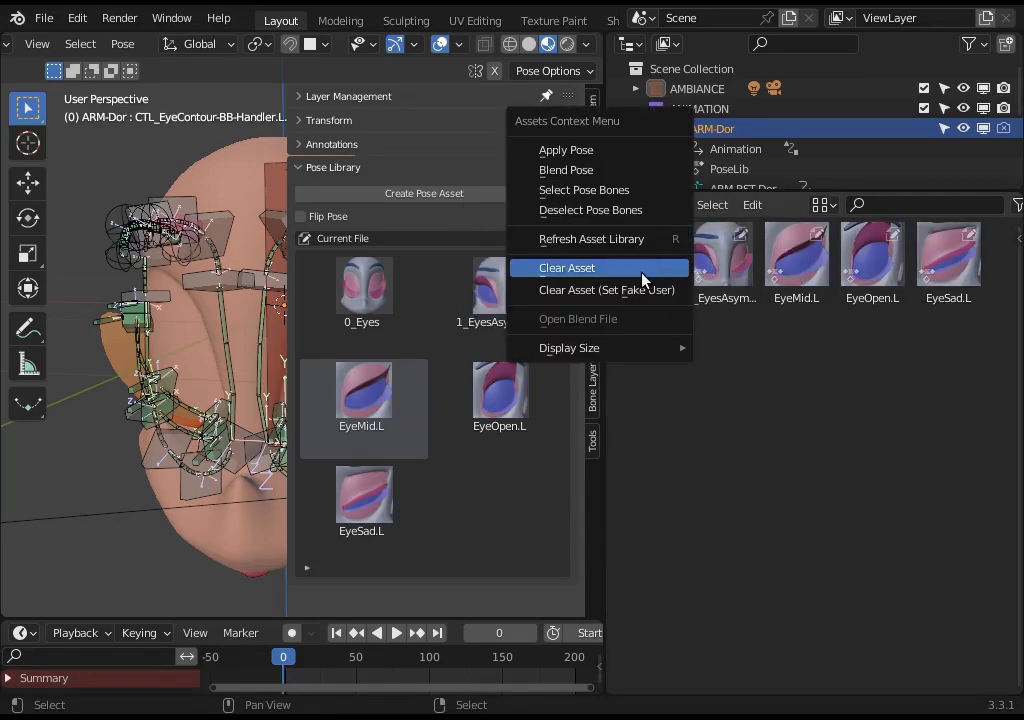
click(643, 279)
right_click(643, 285)
click(640, 282)
right_click(640, 282)
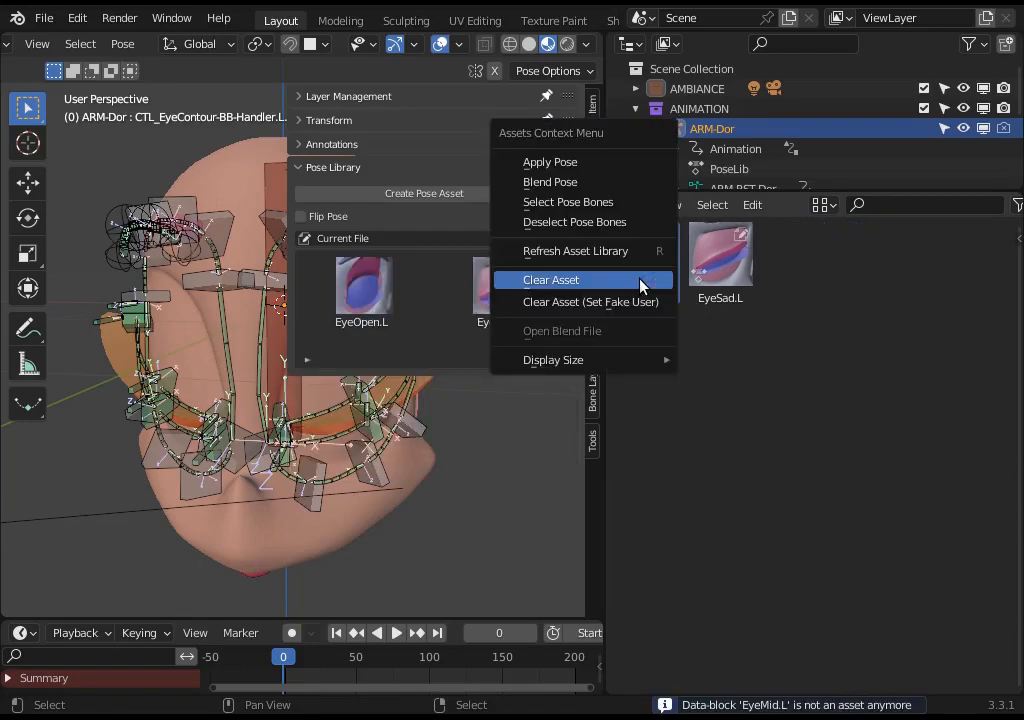
click(640, 282)
right_click(640, 282)
click(640, 282)
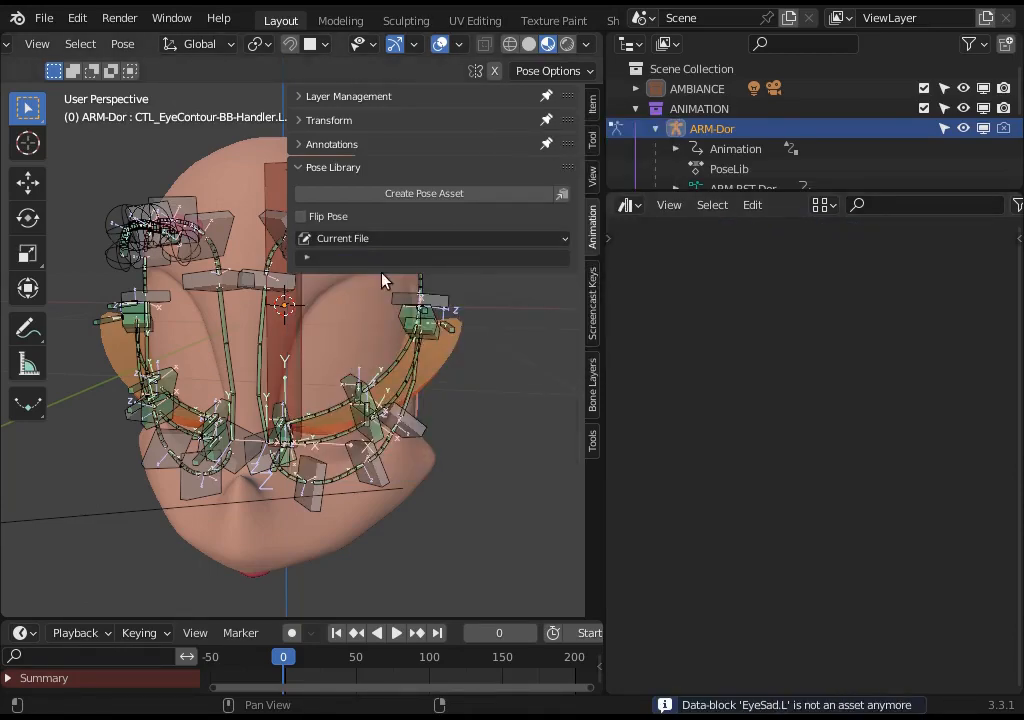
Step: Check which bone layers of the ARM-Dor armature are shown in Layer Management
middle_drag(383, 281, 350, 354)
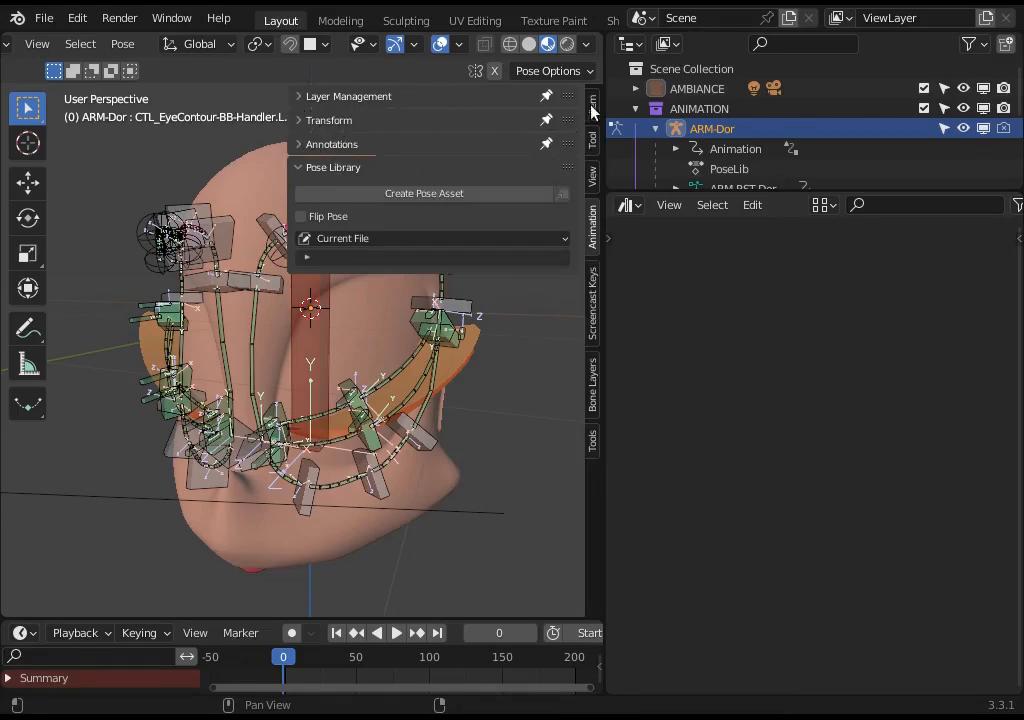
click(345, 96)
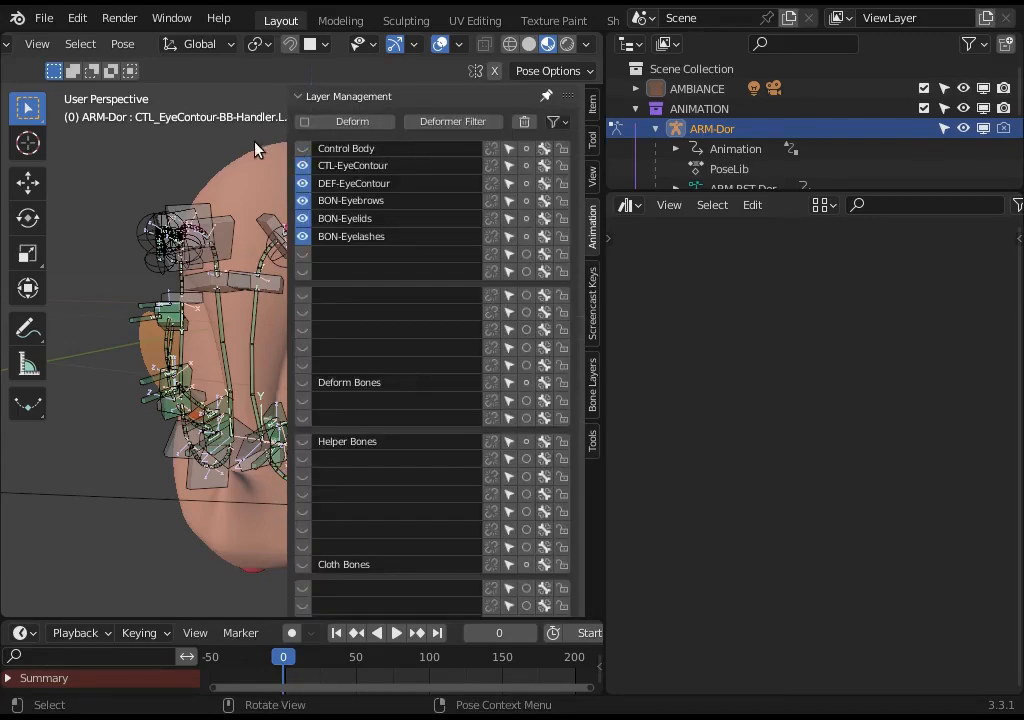
key(n)
middle_drag(281, 228, 325, 355)
key(a)
key(alt+a)
key(n)
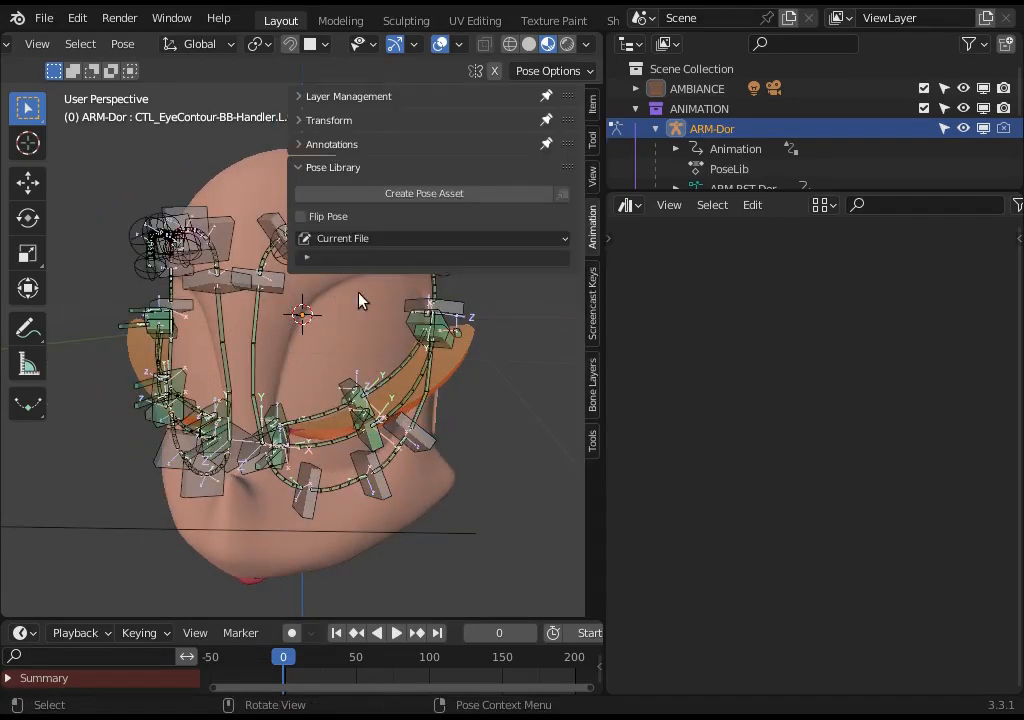
Step: Select all the visible bones and create a pose asset from the closed-eyes pose
click(359, 200)
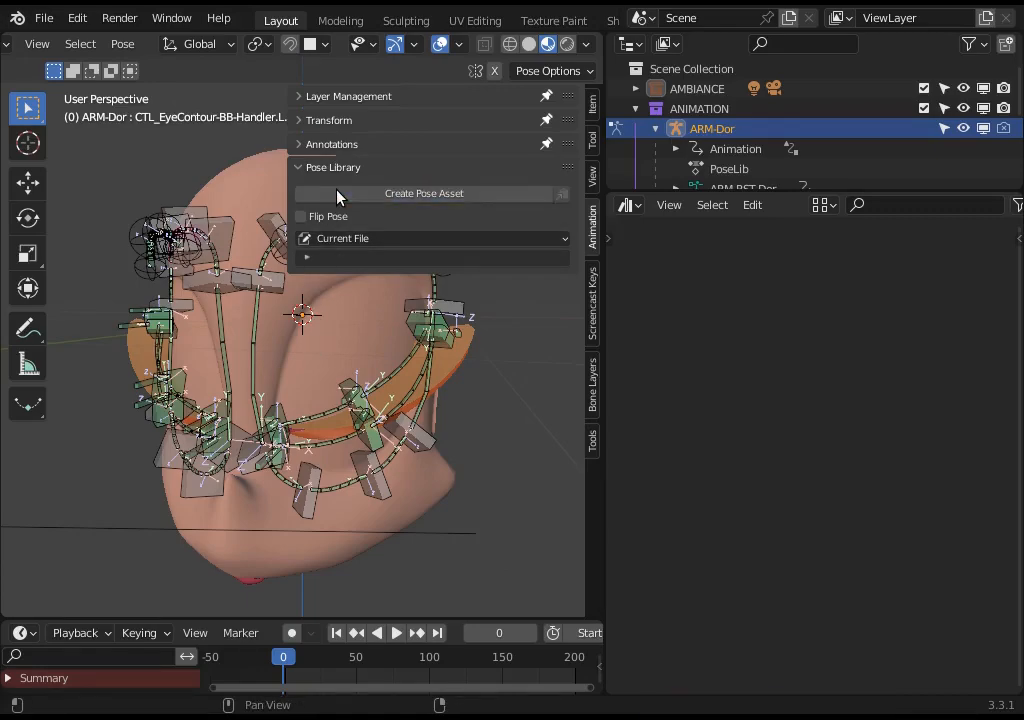
key(a)
middle_drag(310, 320, 370, 338)
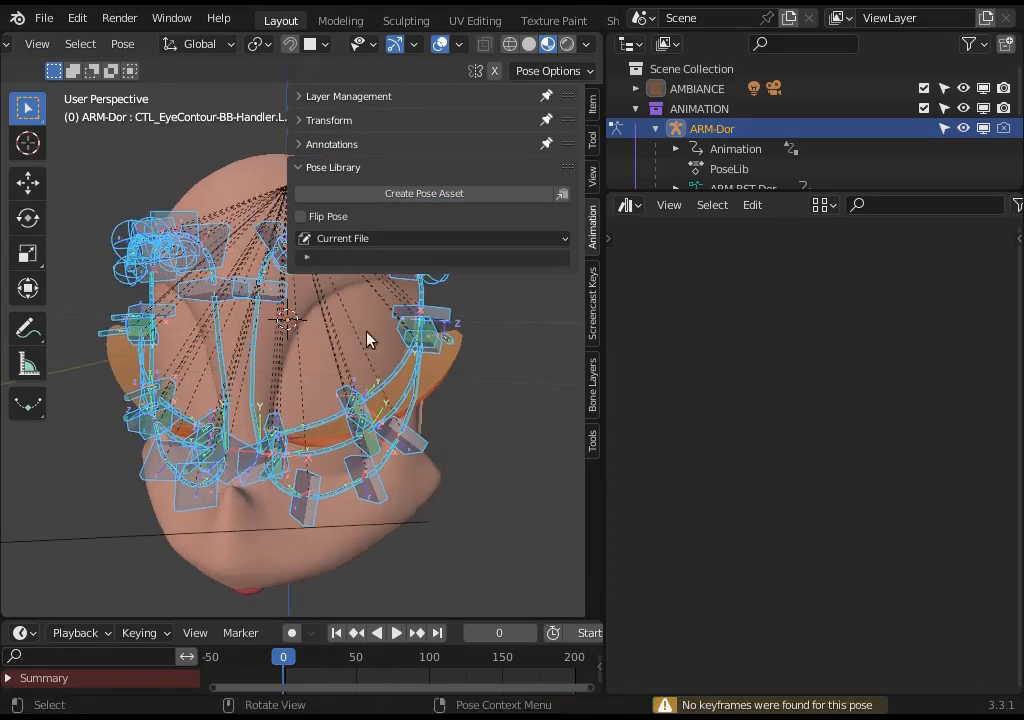
click(387, 195)
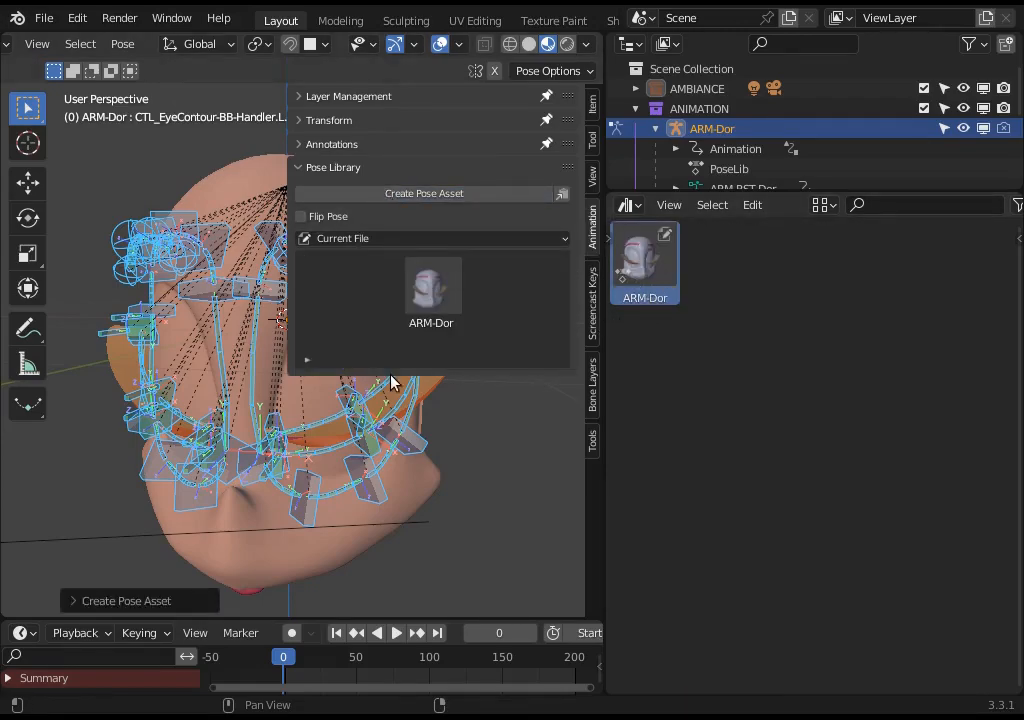
Step: Frame the closed eyes frontally in the camera and regenerate the new pose asset's preview from that framing
click(247, 485)
key(KP_0)
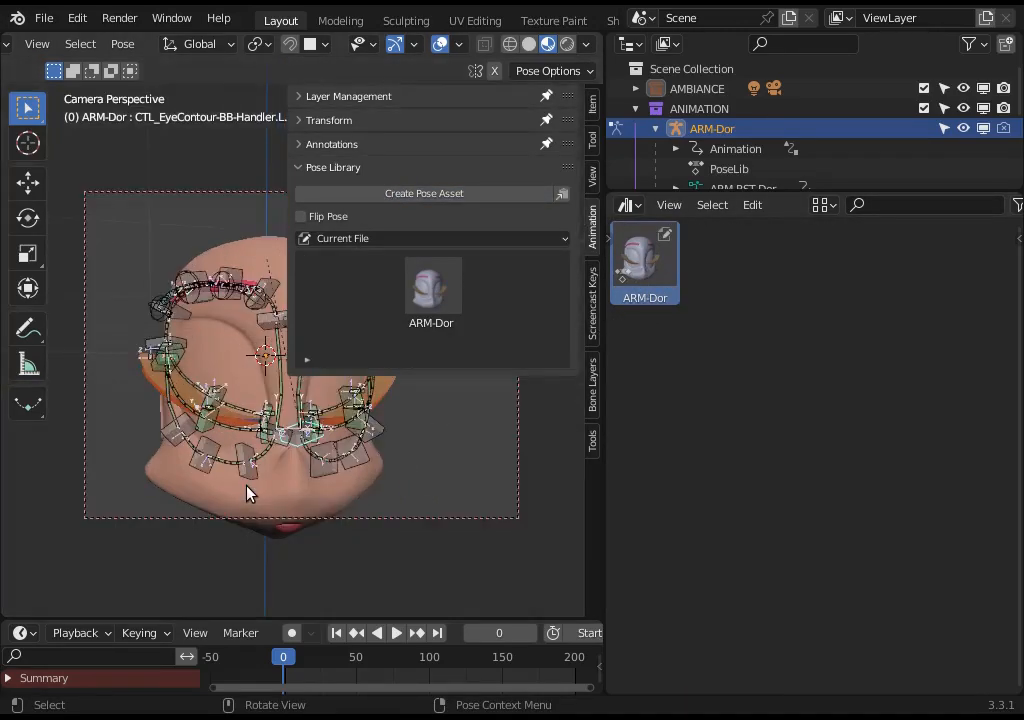
middle_drag(247, 485, 359, 454)
scroll(331, 458, up, 3)
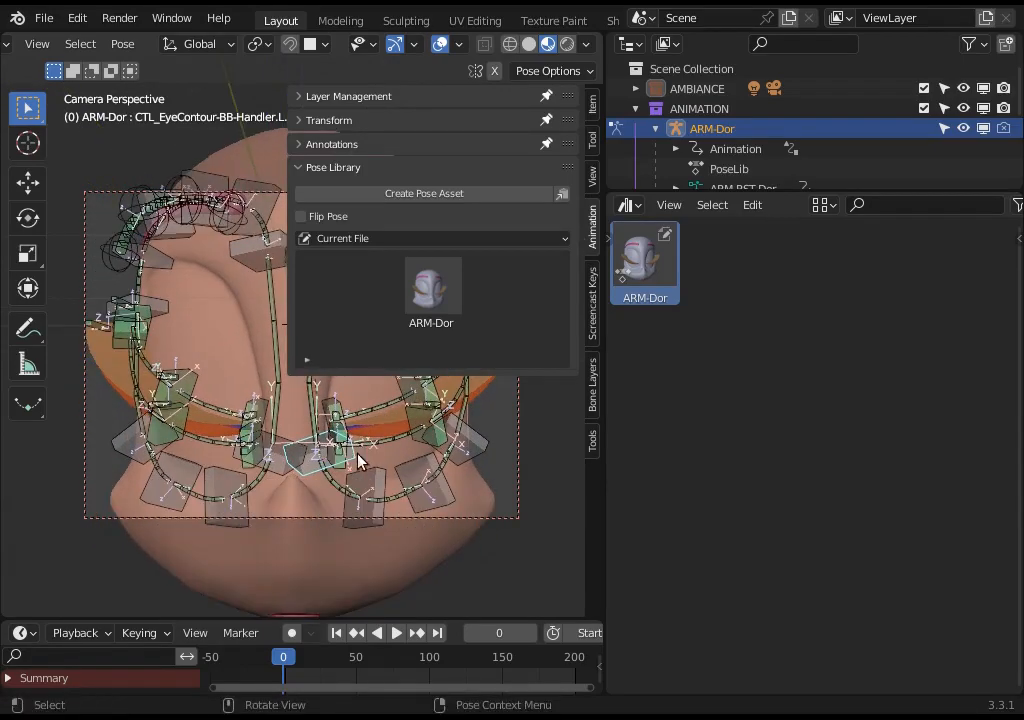
key(n)
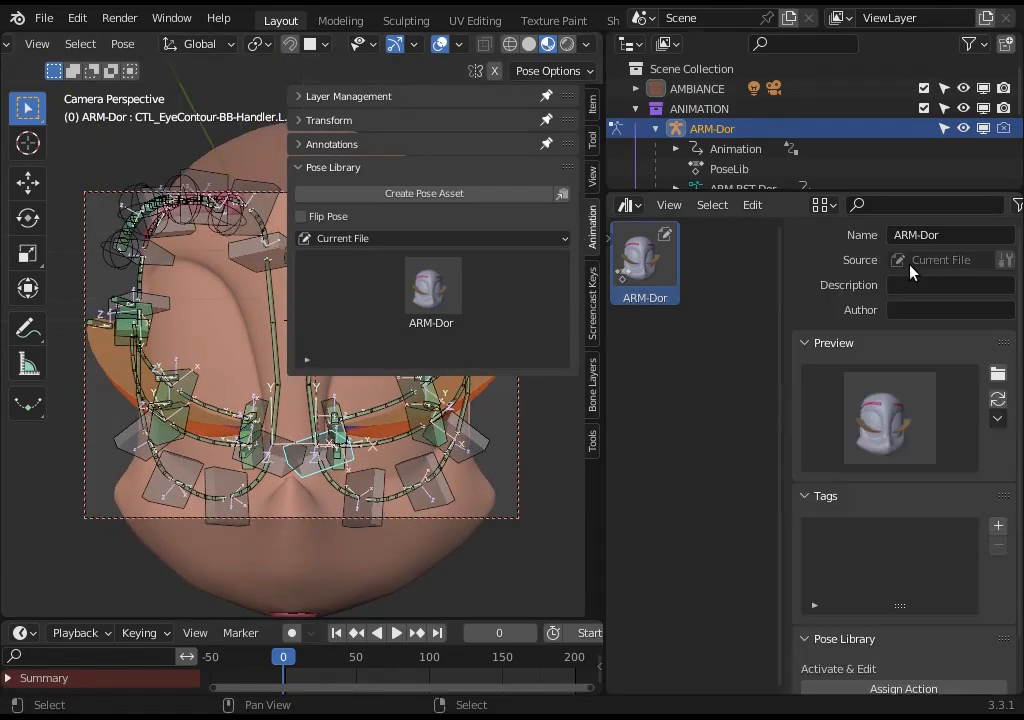
click(996, 401)
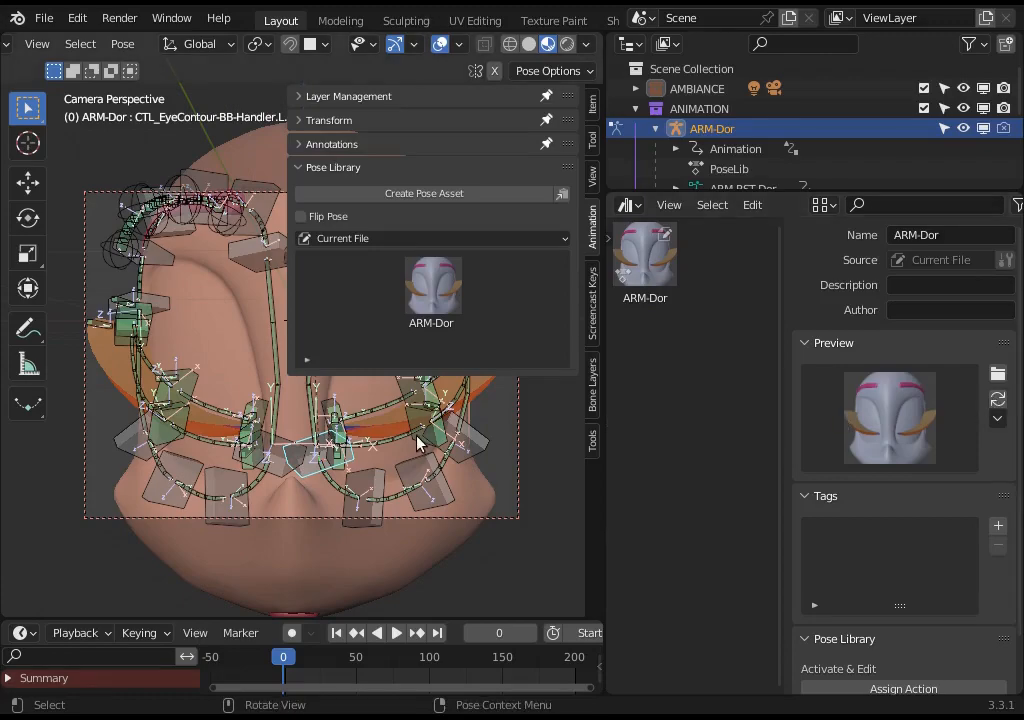
middle_drag(425, 434, 424, 448)
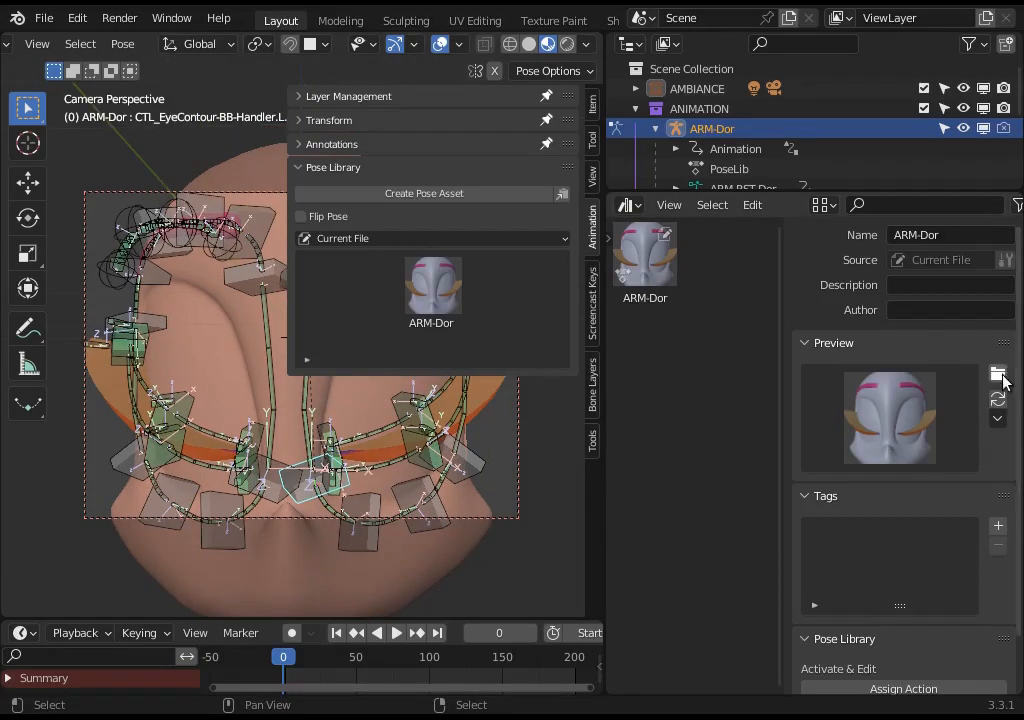
click(999, 400)
middle_drag(291, 441, 306, 446)
click(995, 405)
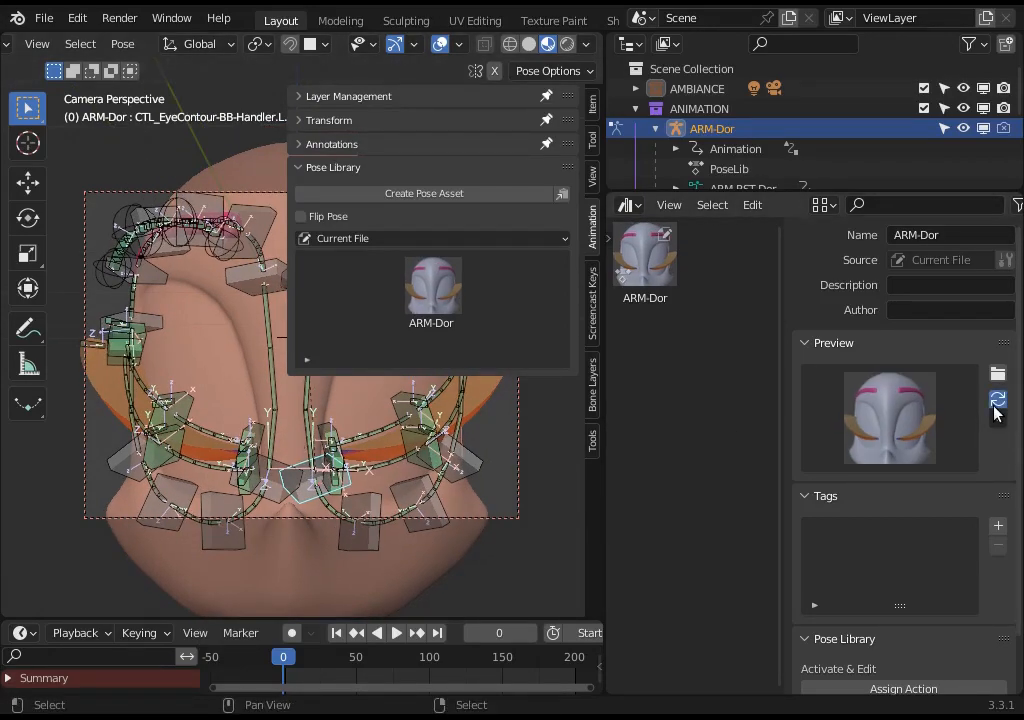
Step: Rename the pose asset to 0_Closed and hide the 3D viewport's sidebar
click(956, 231)
text(0_Closed)
key(Return)
key(n)
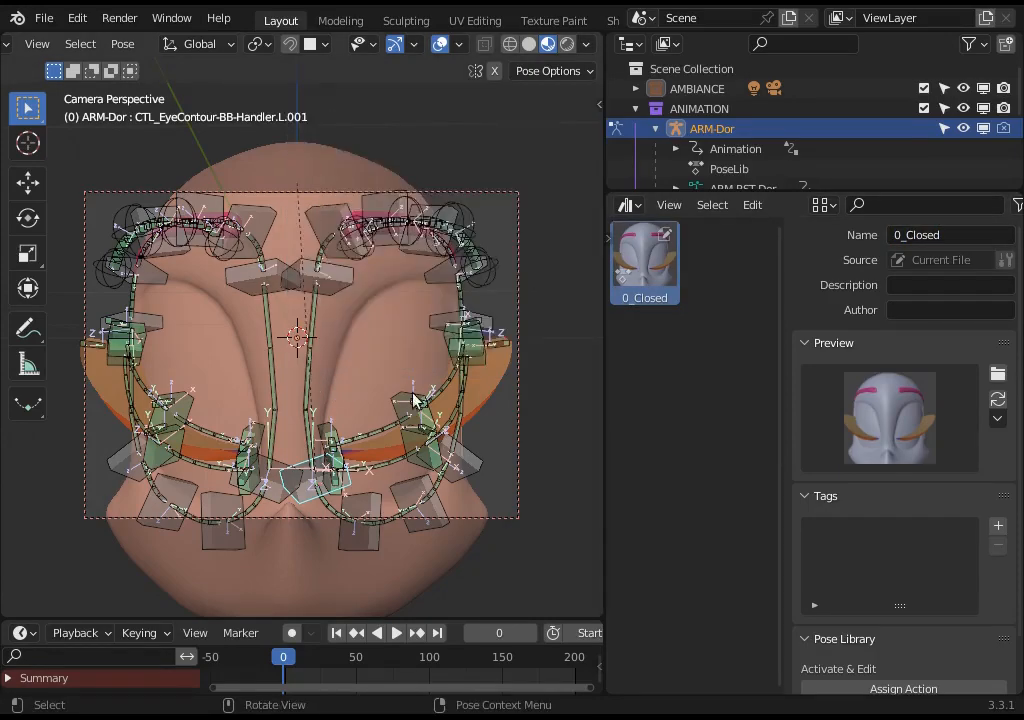
Step: Raise the middle upper left eyelid handler CTL_Eyelid-TOP-BB-Handler.L.002 to the eyebrow and rotate it to open the eye
key(a)
key(alt+a)
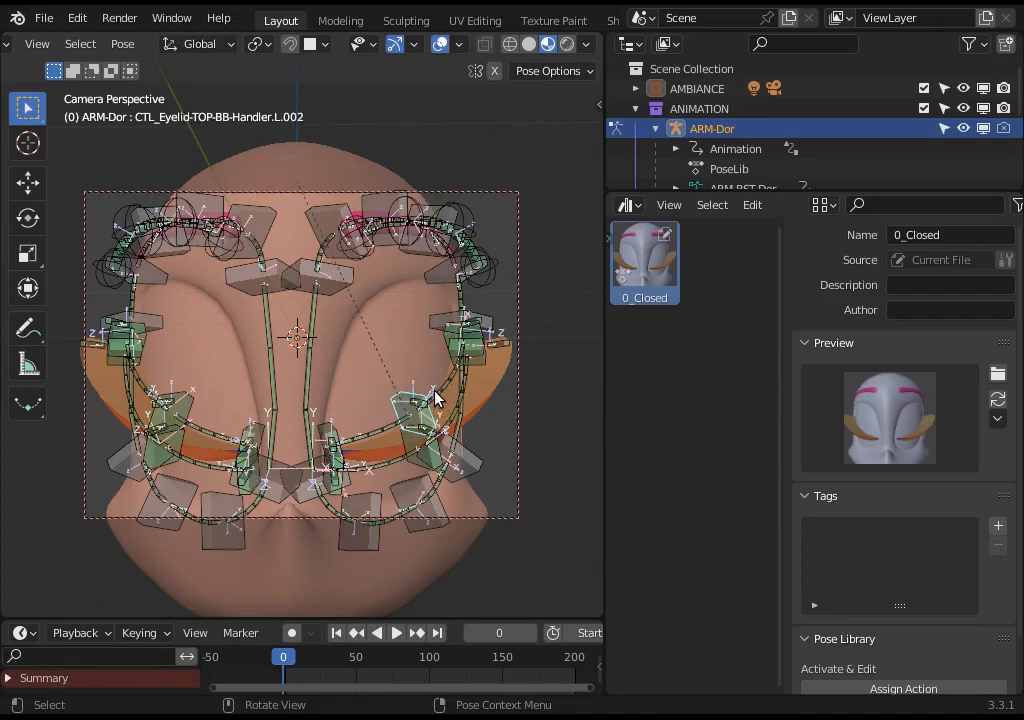
drag(435, 397, 432, 233)
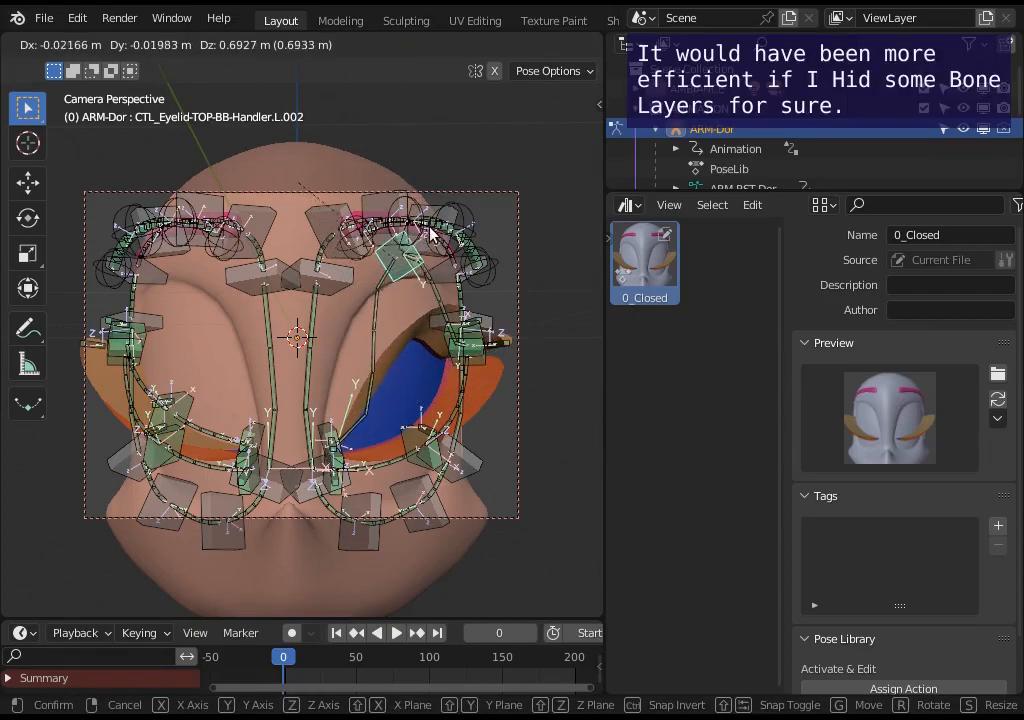
click(431, 236)
middle_drag(428, 285, 308, 312)
key(r)
click(438, 337)
key(g)
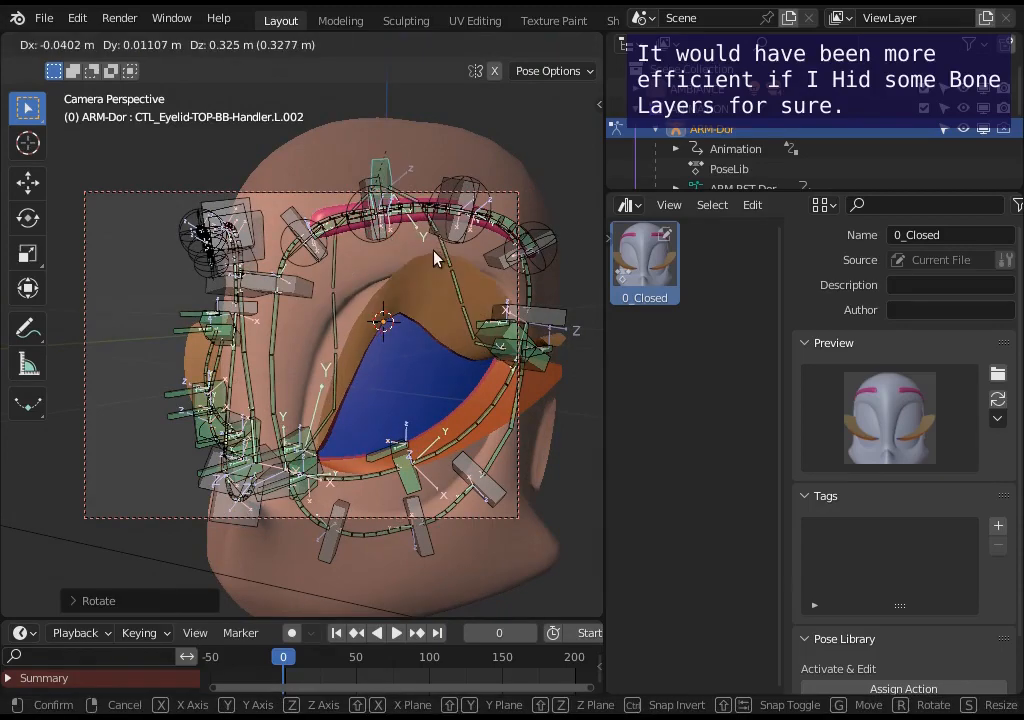
click(434, 262)
Step: Rotate the outer upper left eyelid handler CTL_Eyelid-TOP-BB-Handler.L.003 and move it up beside the outer end of the eyebrow
click(501, 336)
middle_drag(499, 339, 462, 346)
click(512, 337)
key(r)
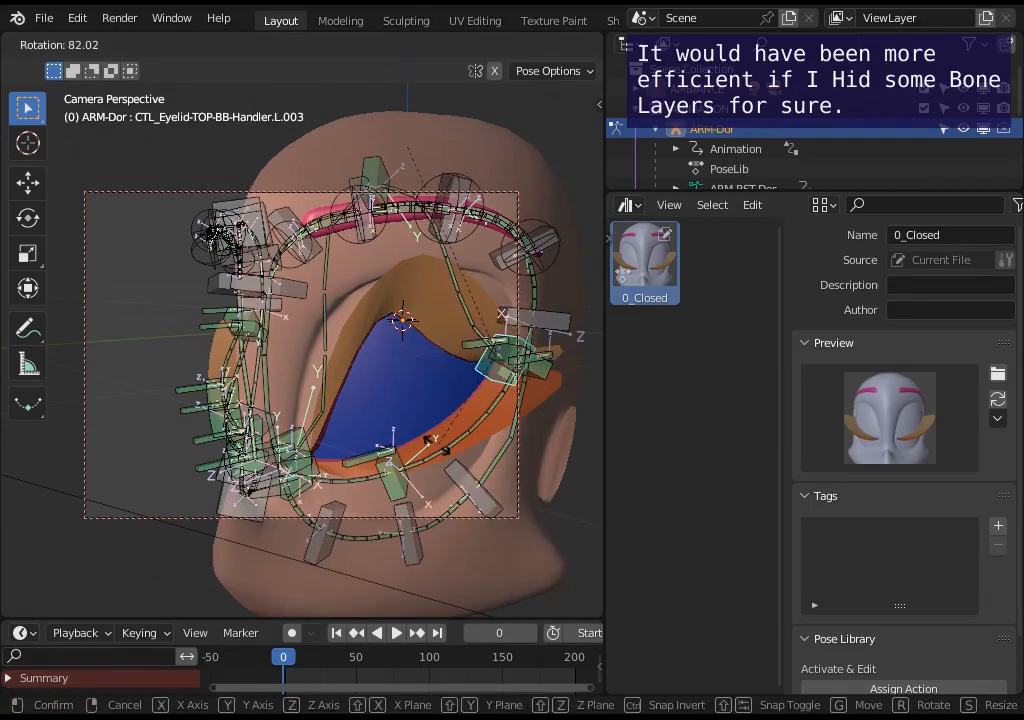
click(440, 415)
key(g)
click(530, 365)
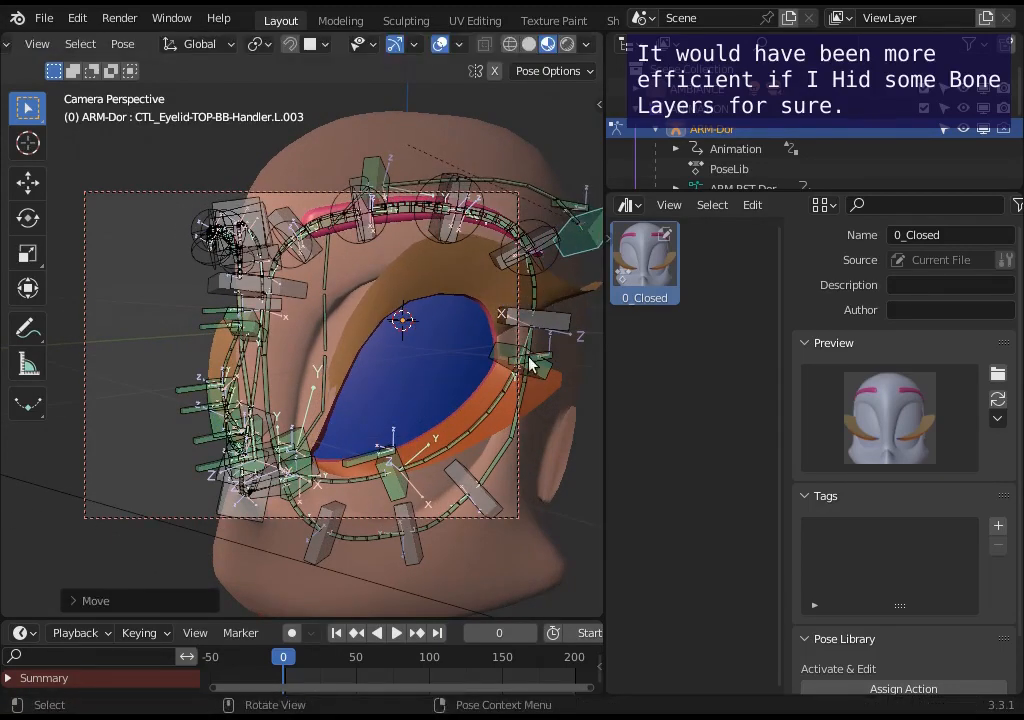
Step: Move the outer lower left eyelid handler outward and lower the middle handler CTL_Eyelid-BOT-BB-Handler.L.002
click(498, 366)
key(g)
click(520, 363)
click(393, 468)
key(g)
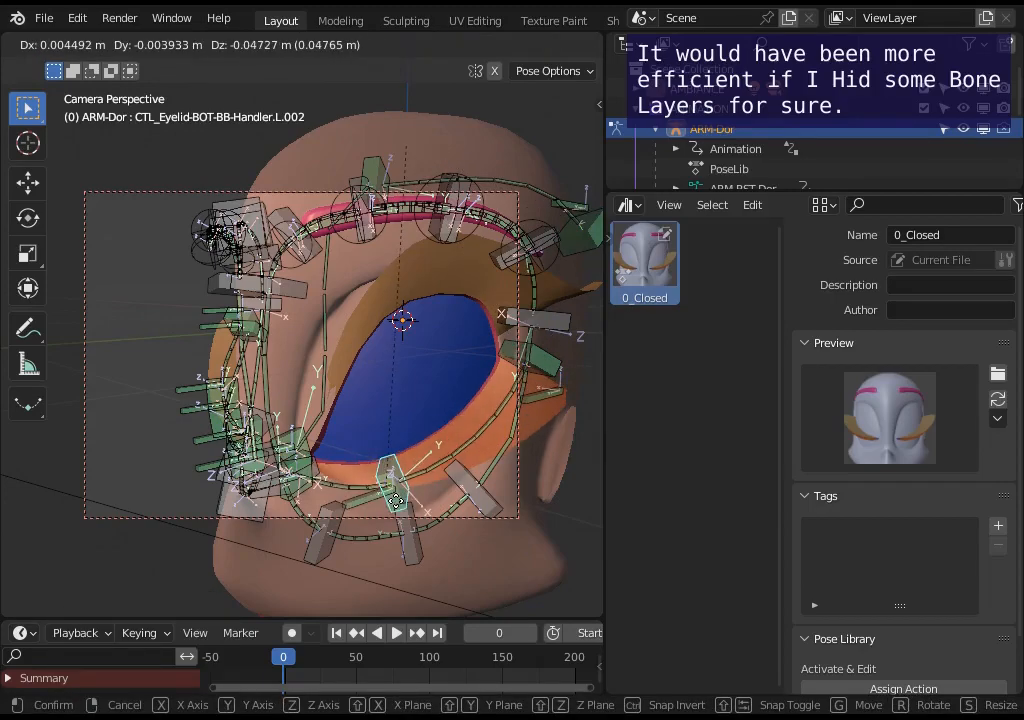
click(286, 466)
Step: Rotate the inner lower left eyelid handler CTL_Eyelid-BOT-BB-Handler.L.001 and move it down toward the nose
middle_drag(286, 466, 338, 475)
click(320, 493)
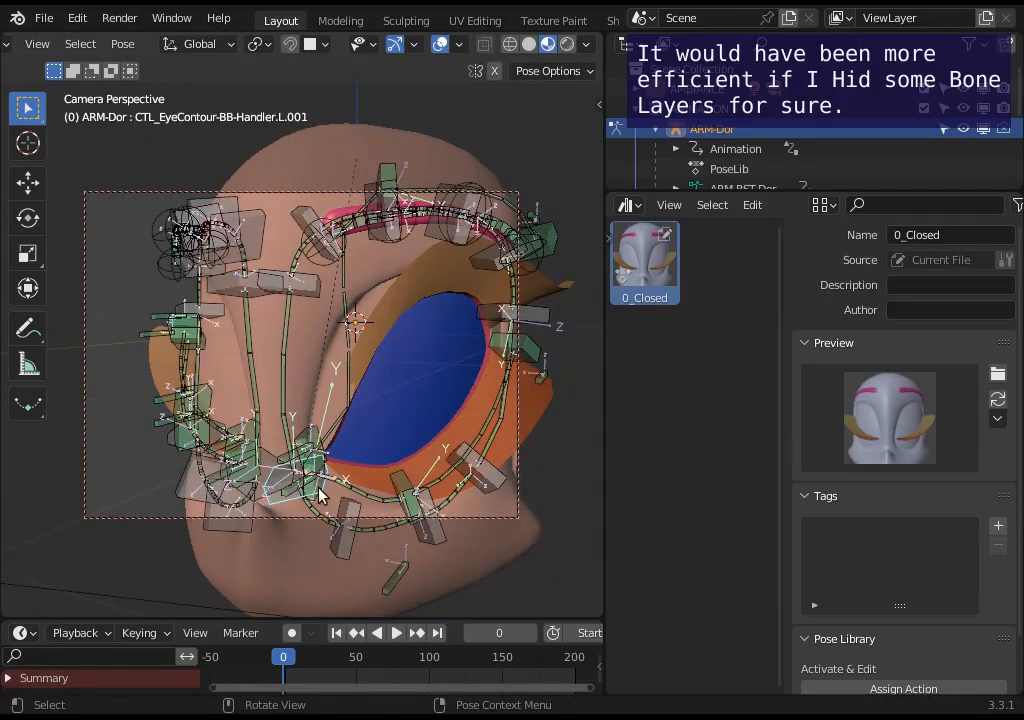
key(r)
click(325, 532)
key(g)
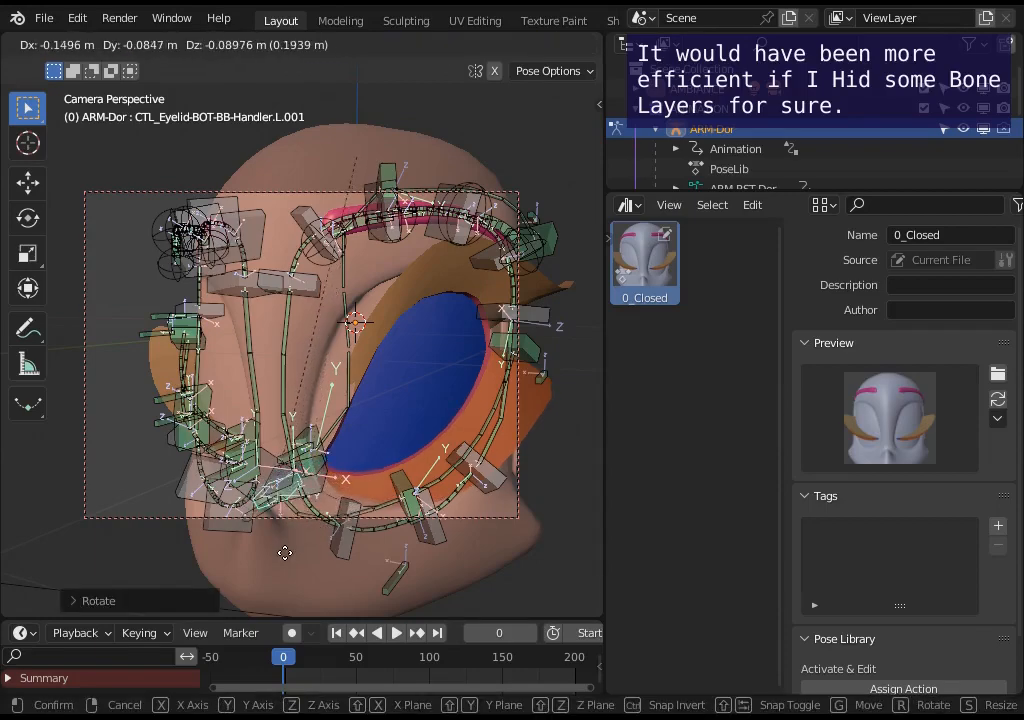
click(295, 540)
Step: Rotate the inner upper left eyelid handler CTL_Eyelid-TOP-BB-Handler.L.001 and move it toward the nose bridge to uncover the eye's inner edge
click(251, 364)
key(r)
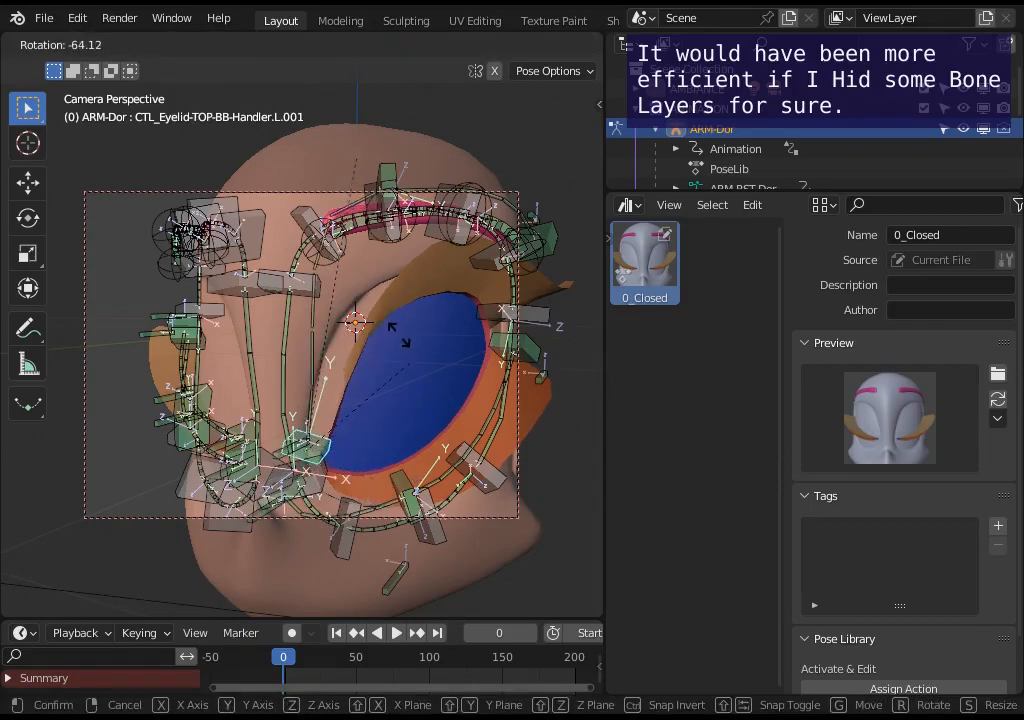
click(388, 331)
key(g)
click(244, 276)
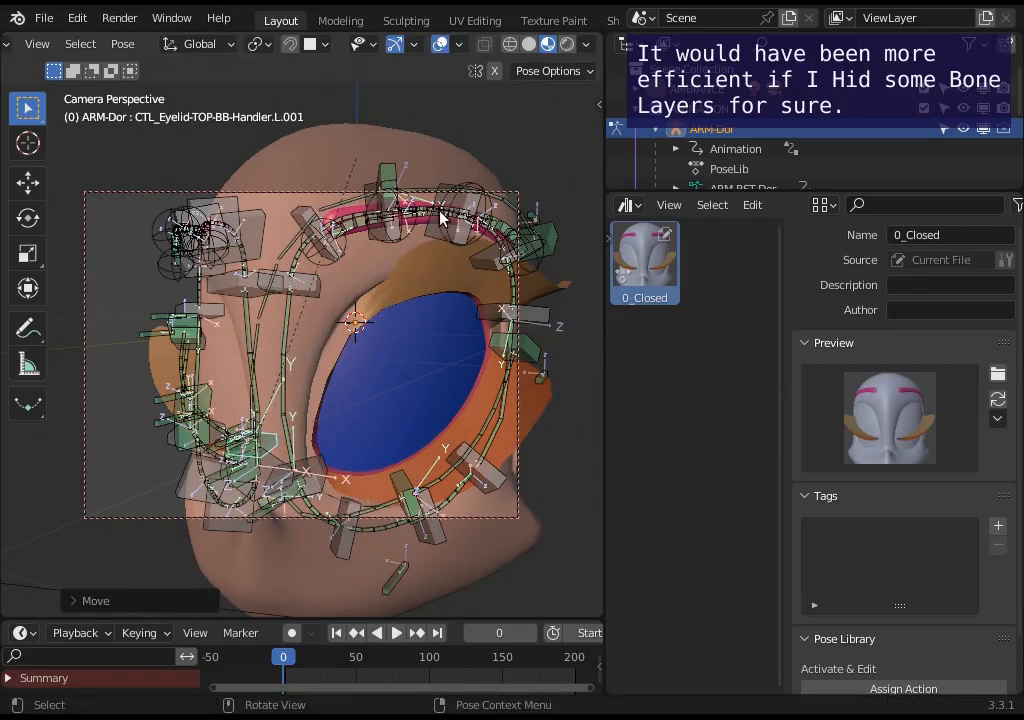
Step: Reposition the middle upper left eyelid handler CTL_Eyelid-TOP-BB-Handler.L.002 to refine the lid's upper curve
click(387, 171)
middle_drag(387, 173, 390, 206)
key(g)
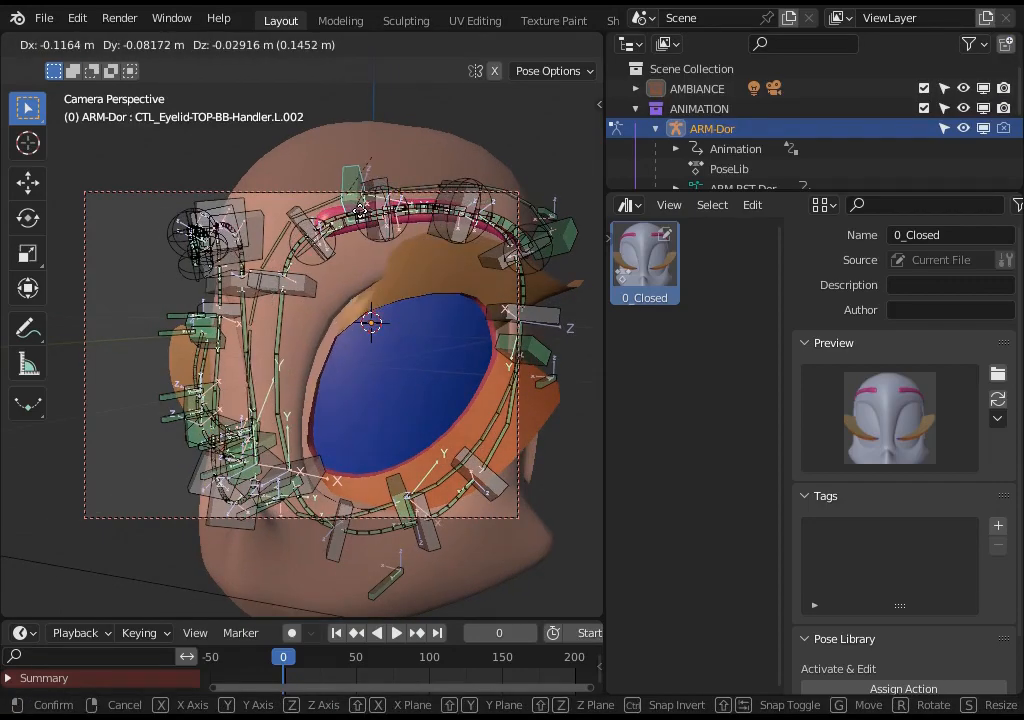
click(372, 238)
Step: Pull the inner lower left eyelid handler CTL_Eyelid-BOT-BB-Handler.L.001 farther down below the eye's inner corner
click(313, 474)
middle_drag(314, 474, 372, 430)
click(296, 508)
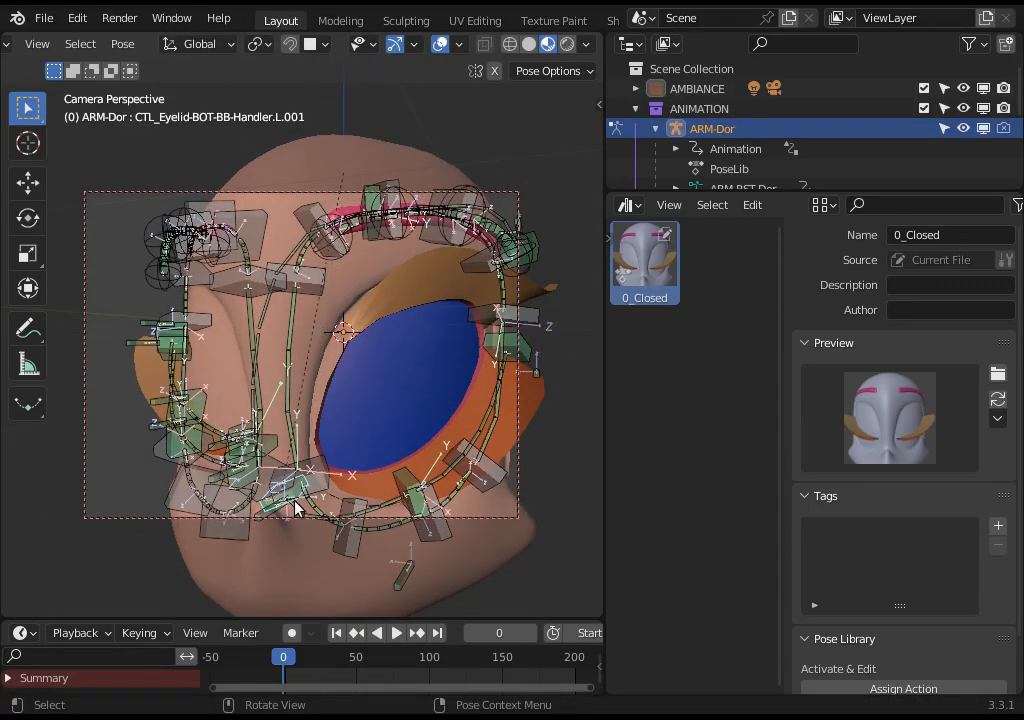
key(g)
click(297, 334)
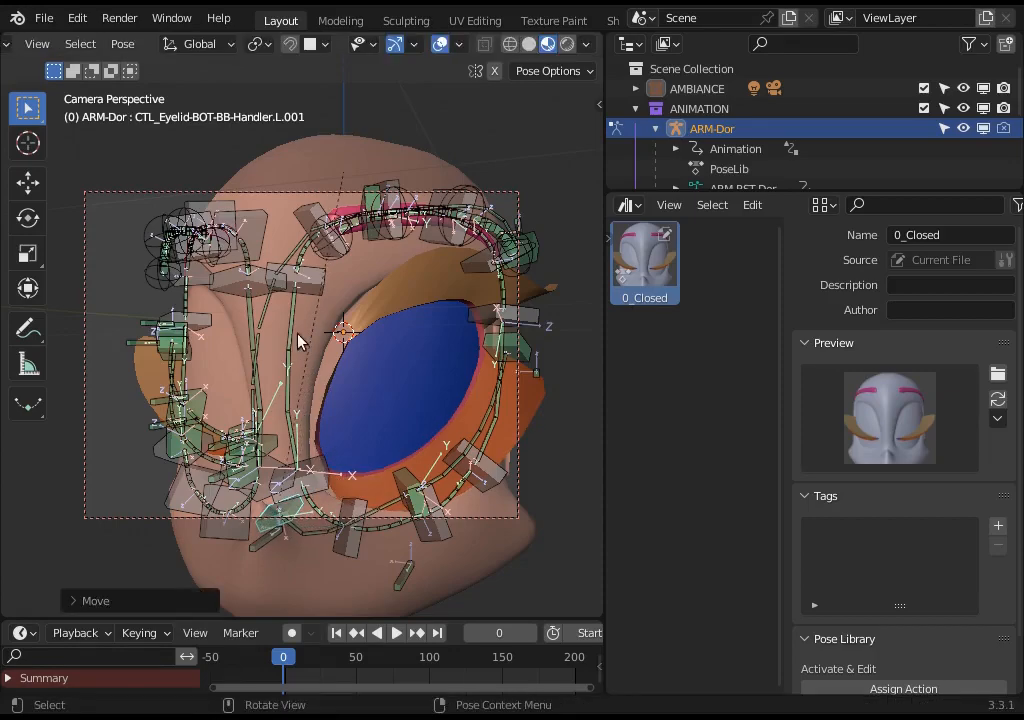
Step: Move and rotate the inner upper left eyelid handler CTL_Eyelid-TOP-BB-Handler.L.001 down beside the lower lid handler at the eye's inner corner
middle_drag(297, 334, 335, 307)
click(392, 453)
middle_drag(392, 453, 347, 455)
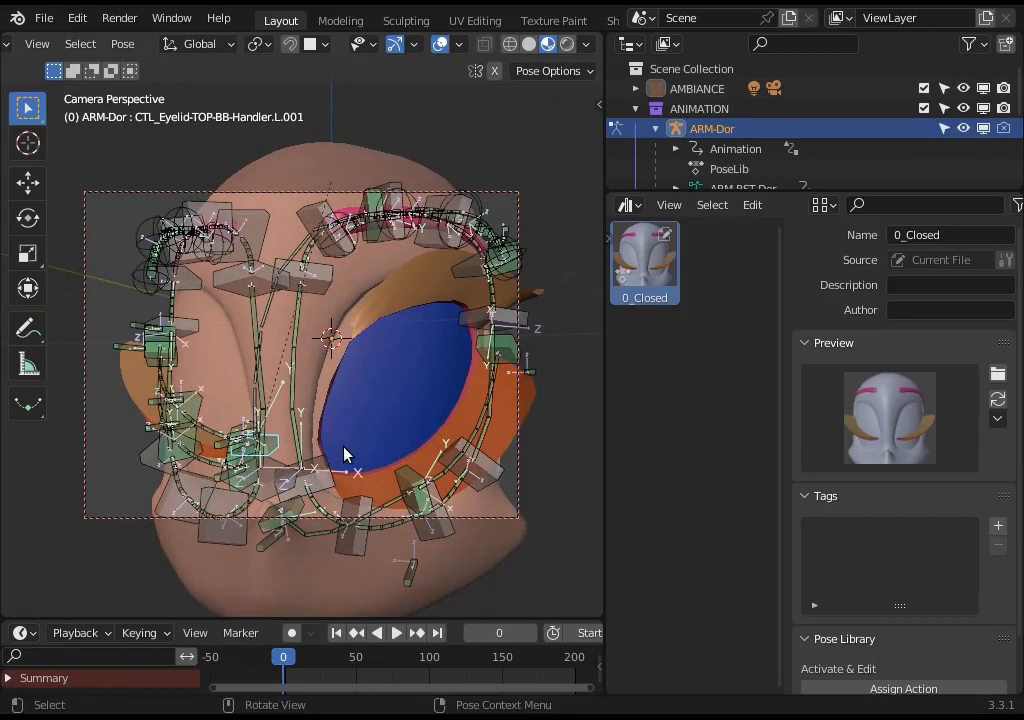
key(g)
click(417, 428)
middle_drag(418, 428, 373, 437)
key(r)
click(389, 414)
key(g)
click(372, 433)
key(g)
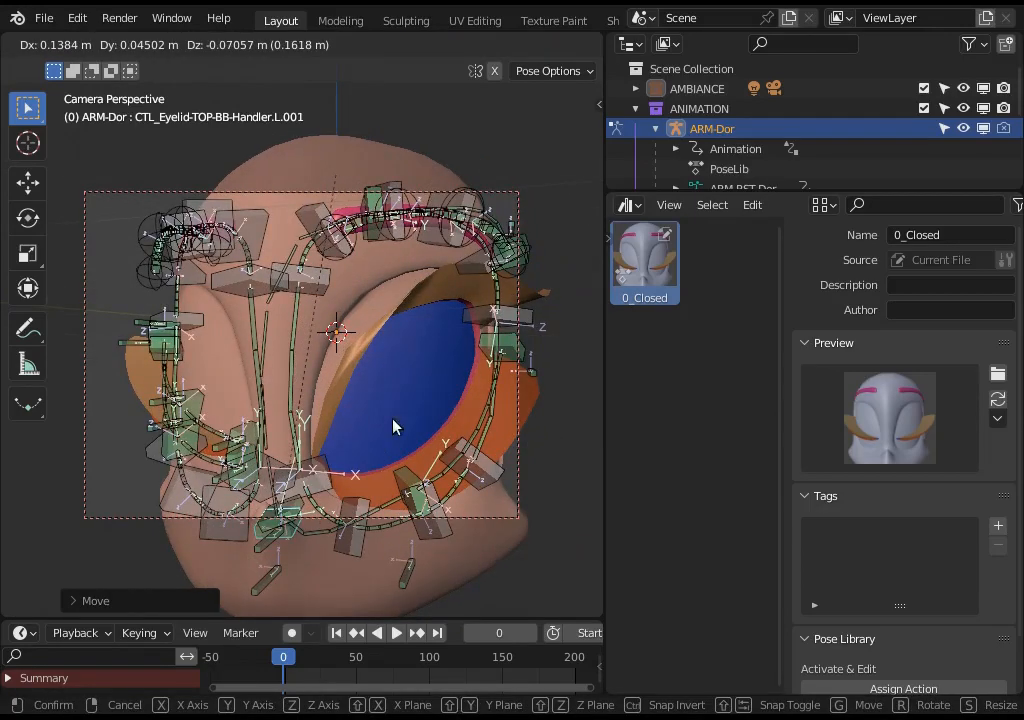
click(393, 425)
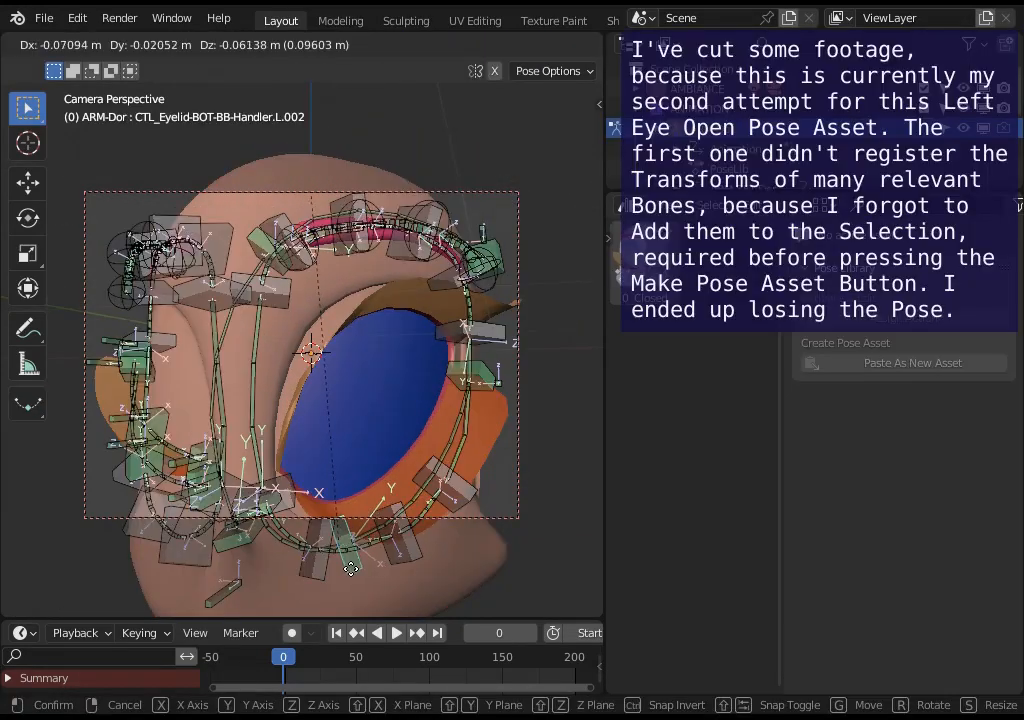
Step: Reposition the middle lower left eyelid handler CTL_Eyelid-BOT-BB-Handler.L.002 and the inner eye contour handler CTL_EyeContour-BB-Handler.L.001
click(306, 545)
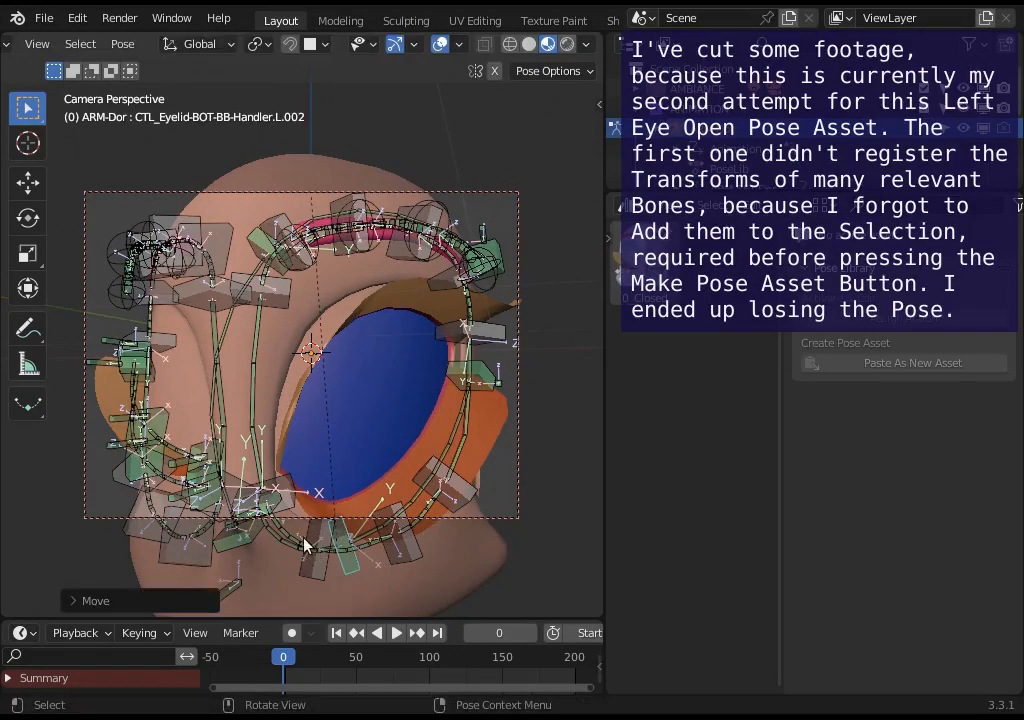
click(254, 549)
middle_drag(254, 549, 281, 510)
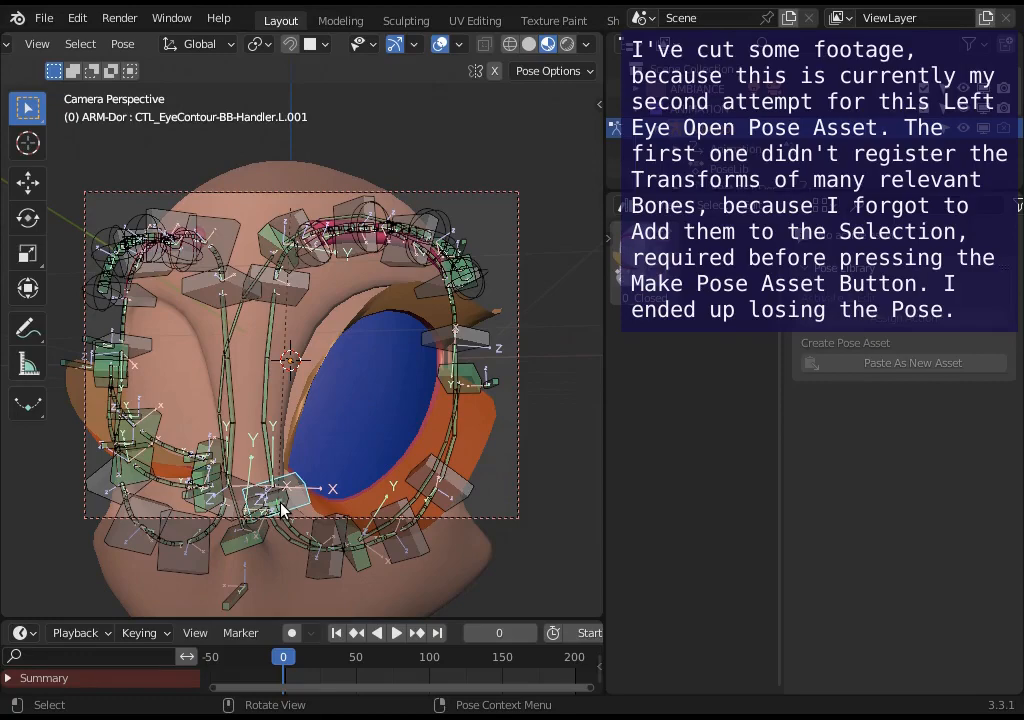
key(g)
click(291, 505)
Step: Nudge the middle upper left eyelid handler CTL_Eyelid-TOP-BB-Handler.L.002 slightly to refine the open upper lid
middle_drag(328, 344, 293, 346)
click(236, 240)
key(g)
click(226, 246)
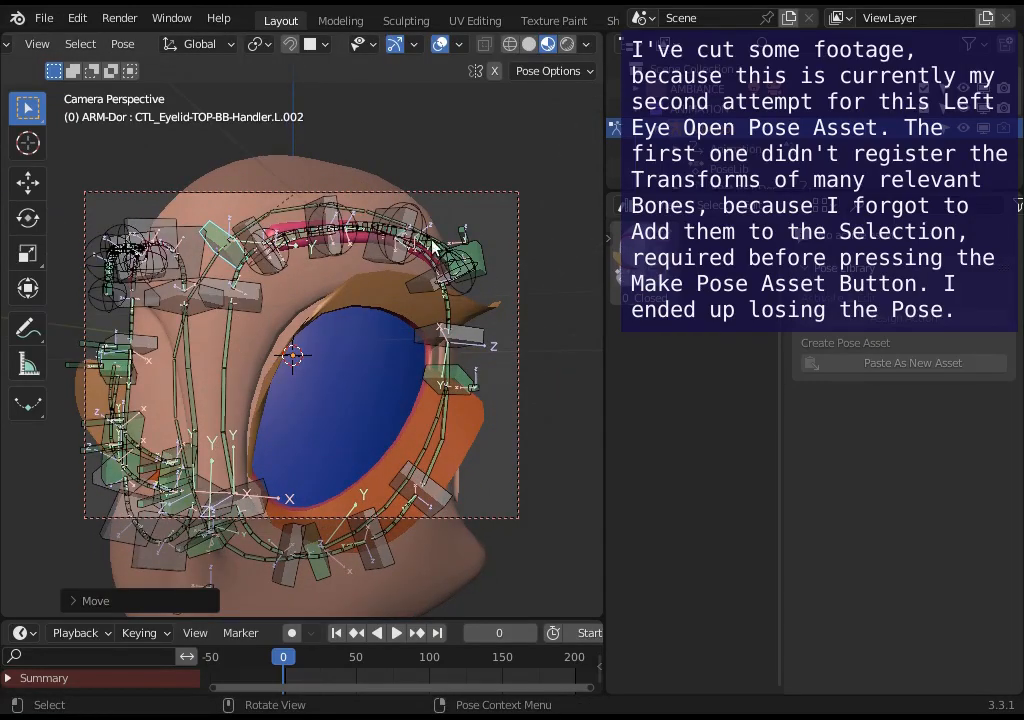
Step: Hide the eye contour, eyebrow and eyelash bone layers, leaving only BON-Eyelids displayed
key(n)
click(305, 96)
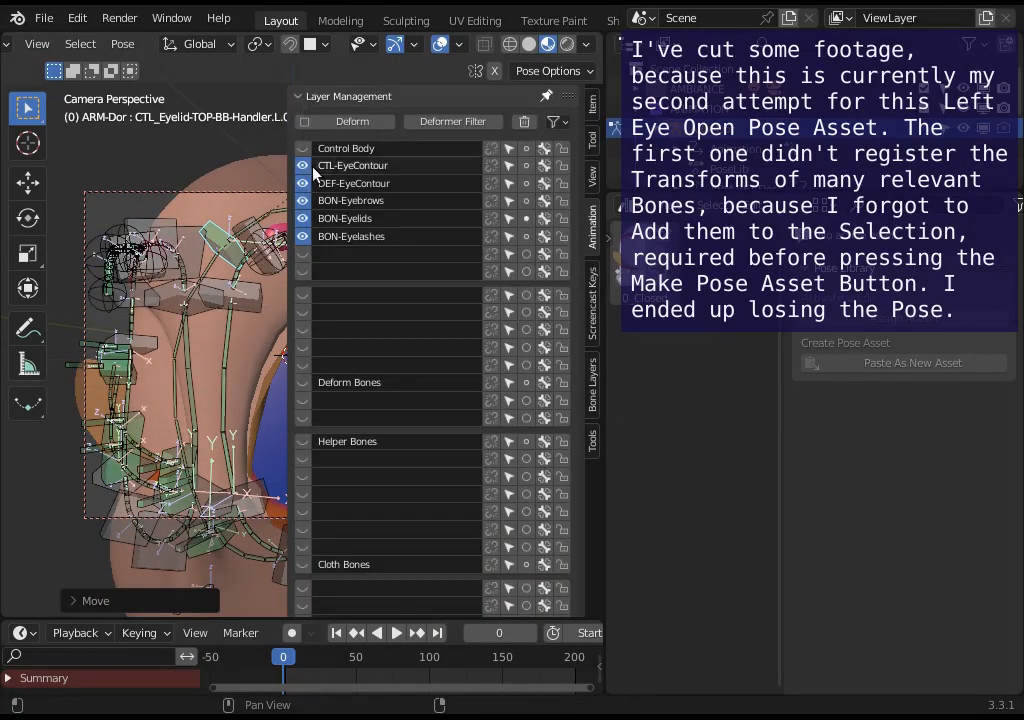
click(303, 165)
click(303, 183)
click(303, 200)
click(303, 218)
click(303, 236)
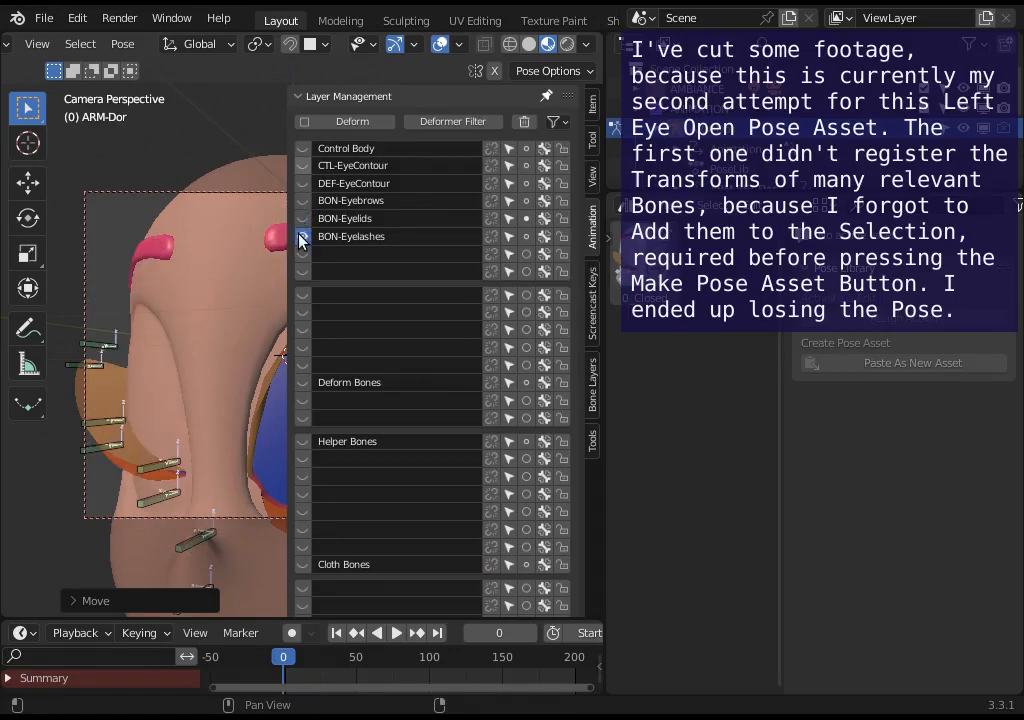
click(303, 218)
click(301, 237)
key(n)
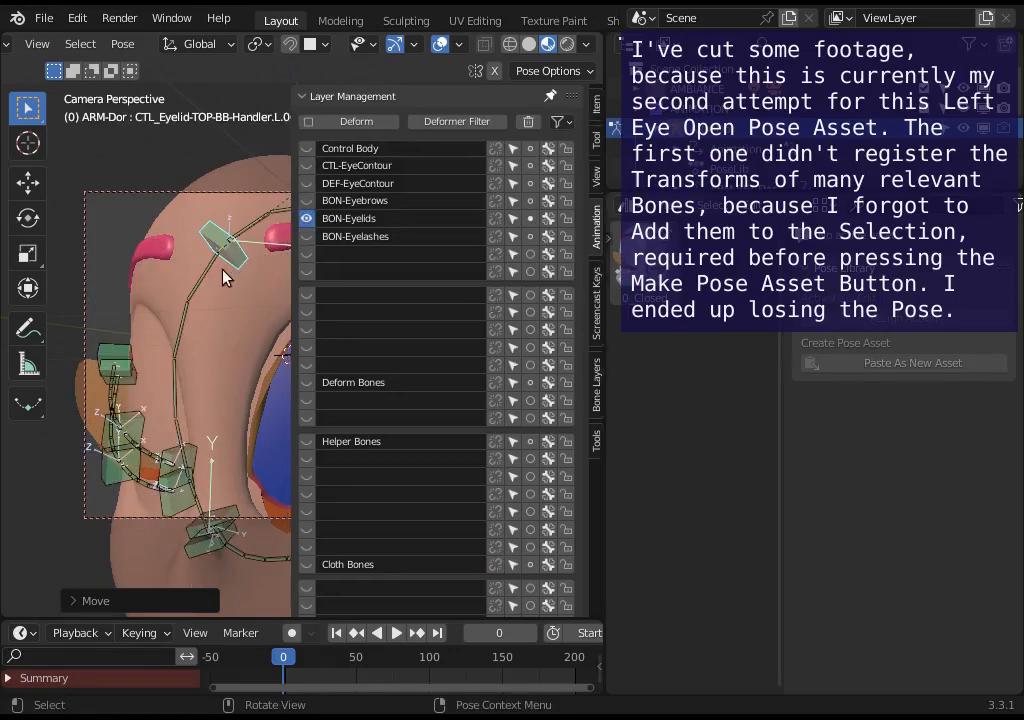
Step: Select all the upper and lower eyelid handlers of the left eye together
middle_drag(246, 287, 245, 507)
click(221, 541)
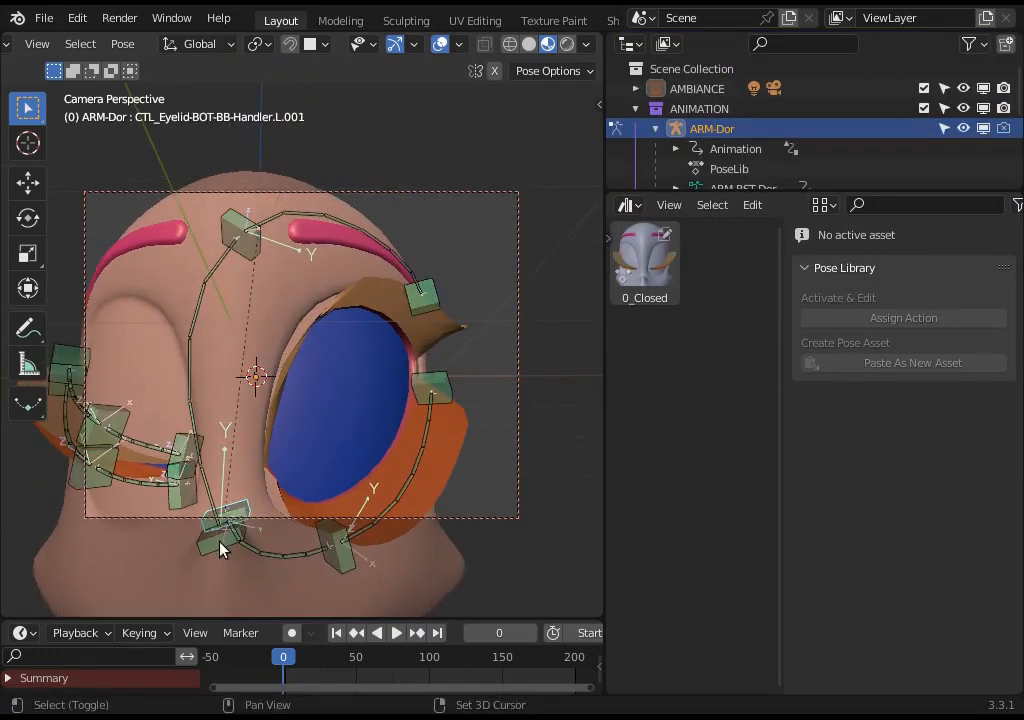
shift+click(240, 211)
middle_drag(310, 278, 407, 264)
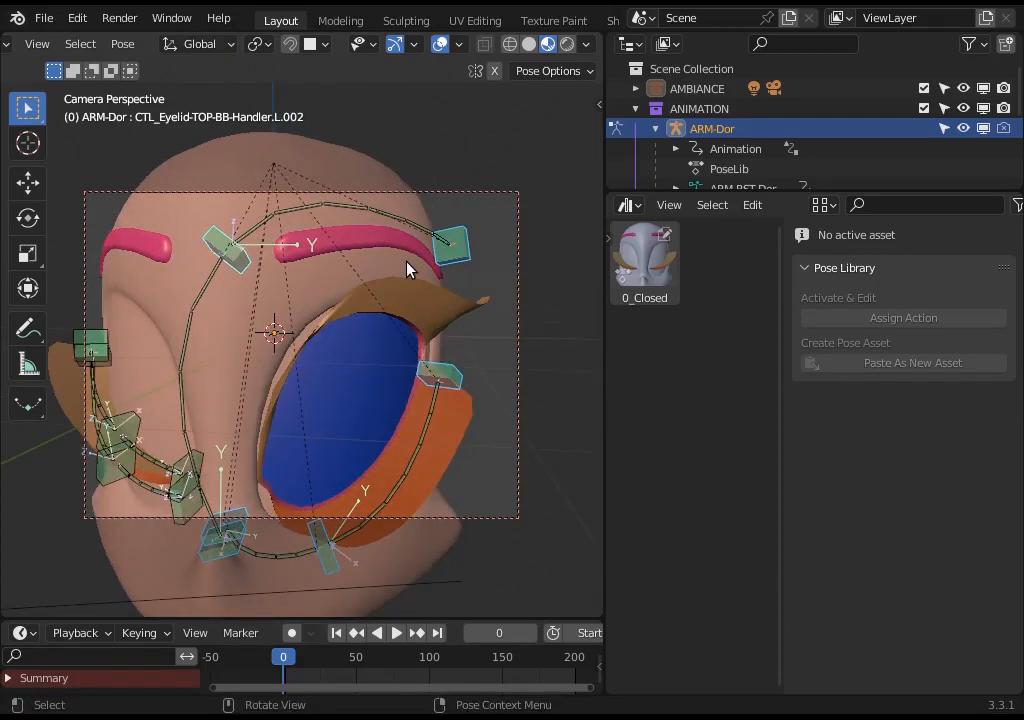
Step: Create a pose asset from the selected left eyelid handlers and regenerate its preview from a close-up of the left eye
key(n)
click(299, 100)
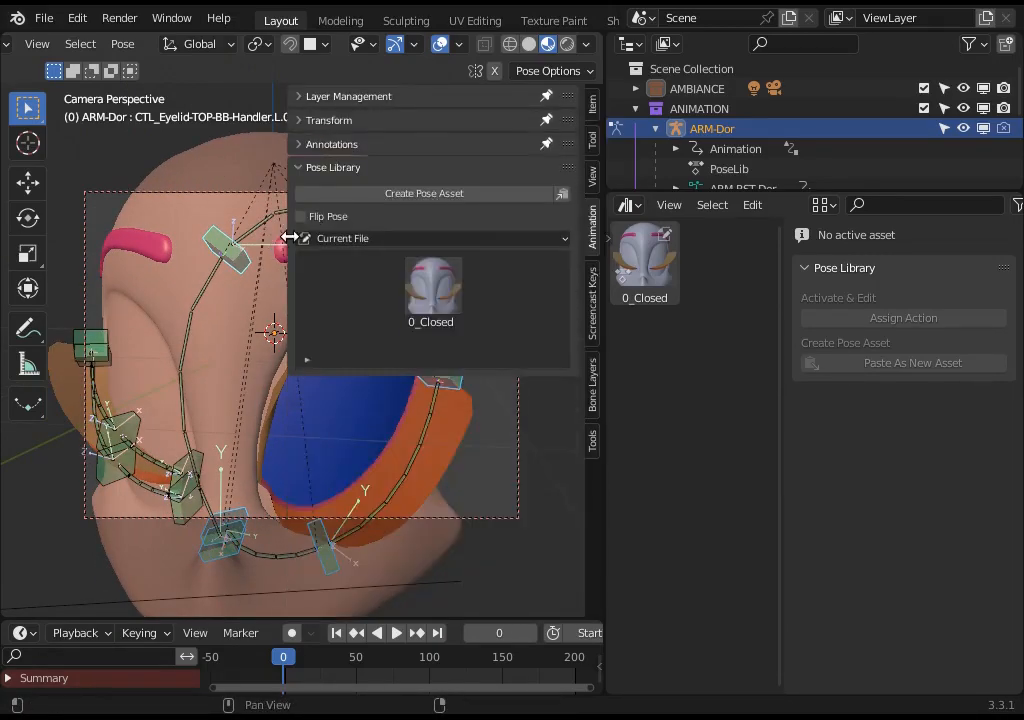
click(399, 200)
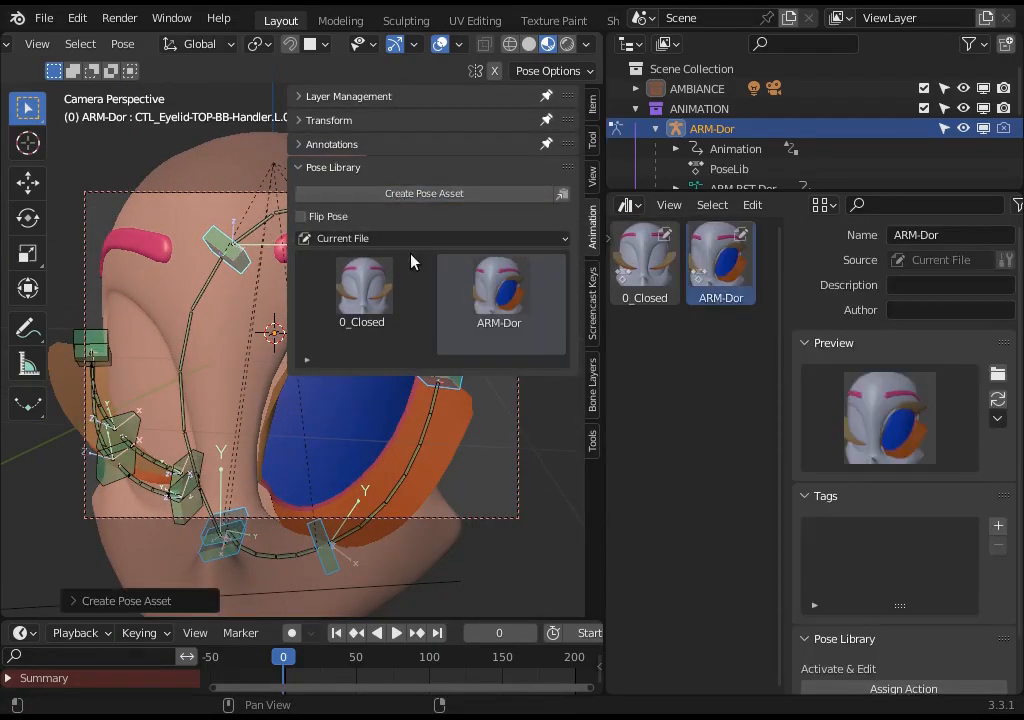
mouse_move(357, 439)
middle_down()
mouse_move(279, 405)
mouse_move(260, 420)
mouse_move(389, 416)
mouse_move(370, 435)
middle_up()
scroll(280, 428, up, 3)
click(999, 402)
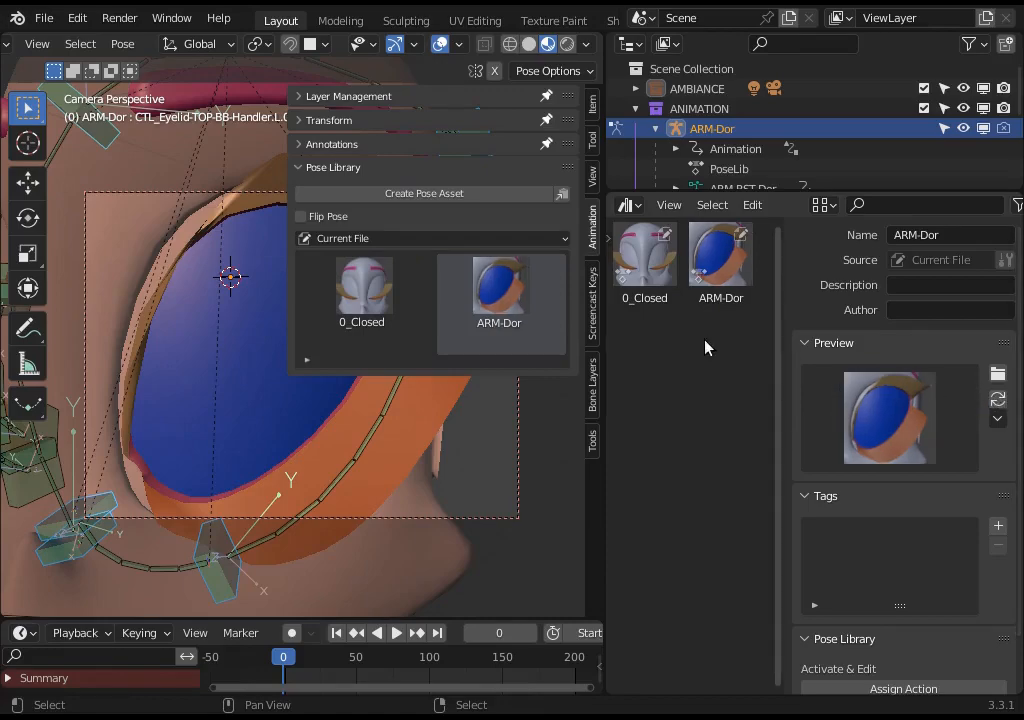
Step: Rename the new left-eye pose asset L_EyeOpen
click(963, 236)
text(L_E)
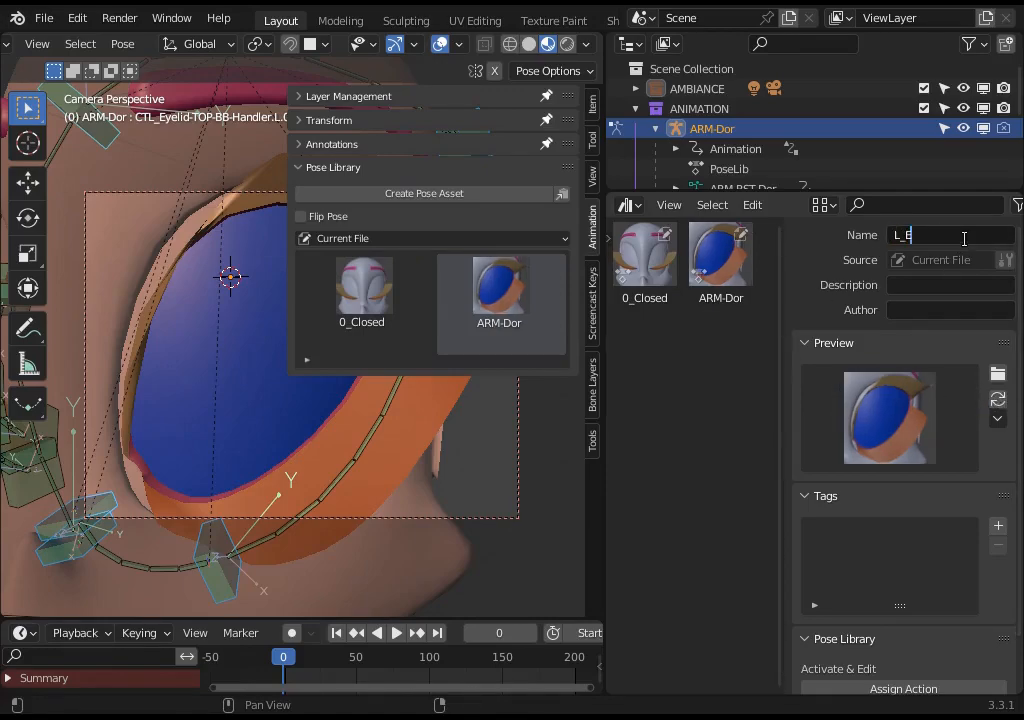
text(yeOpen)
key(Return)
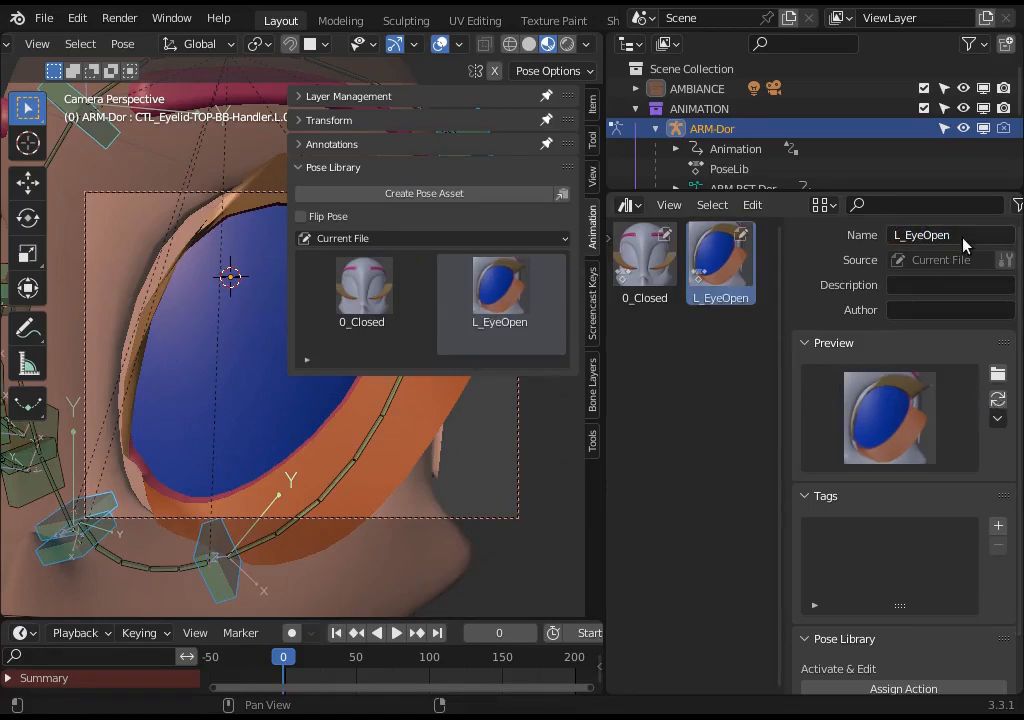
Step: Test the L_EyeOpen pose with Flip Pose on and off, applying 0_Closed to reset between tries
middle_drag(420, 430, 265, 345)
click(301, 217)
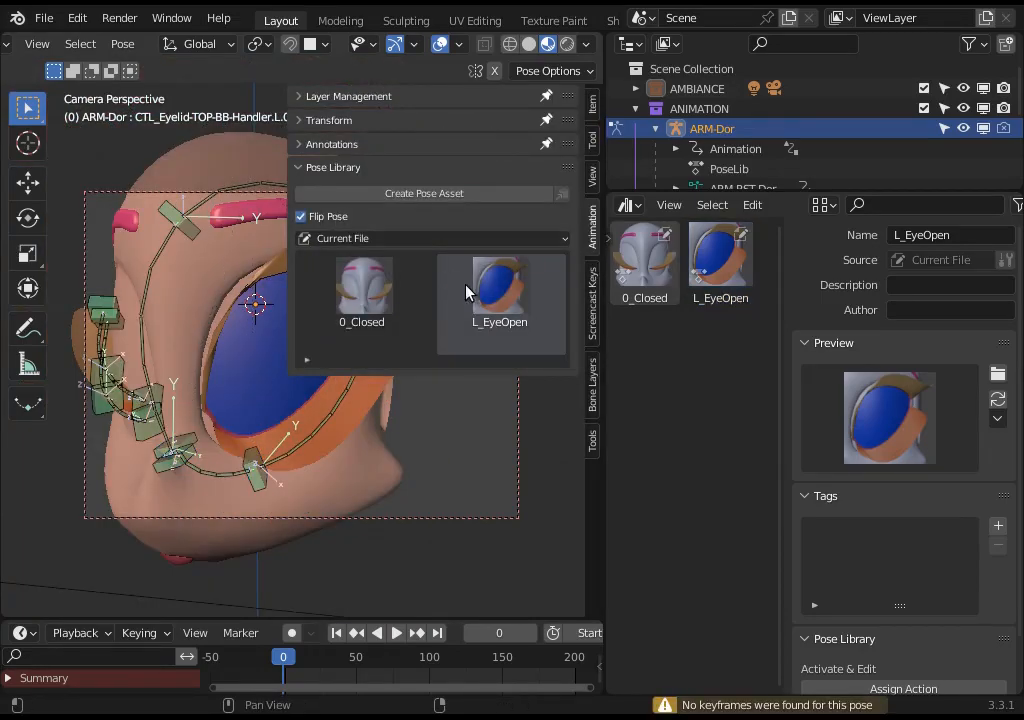
click(481, 298)
middle_drag(190, 405, 360, 420)
click(385, 297)
click(498, 297)
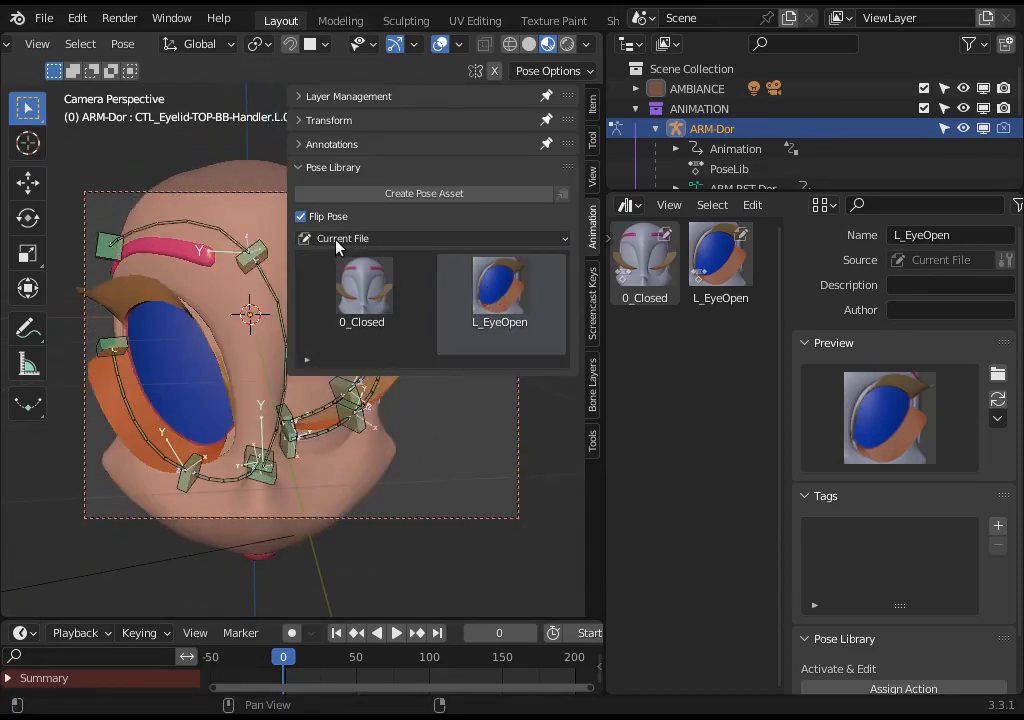
middle_drag(336, 248, 302, 222)
click(503, 309)
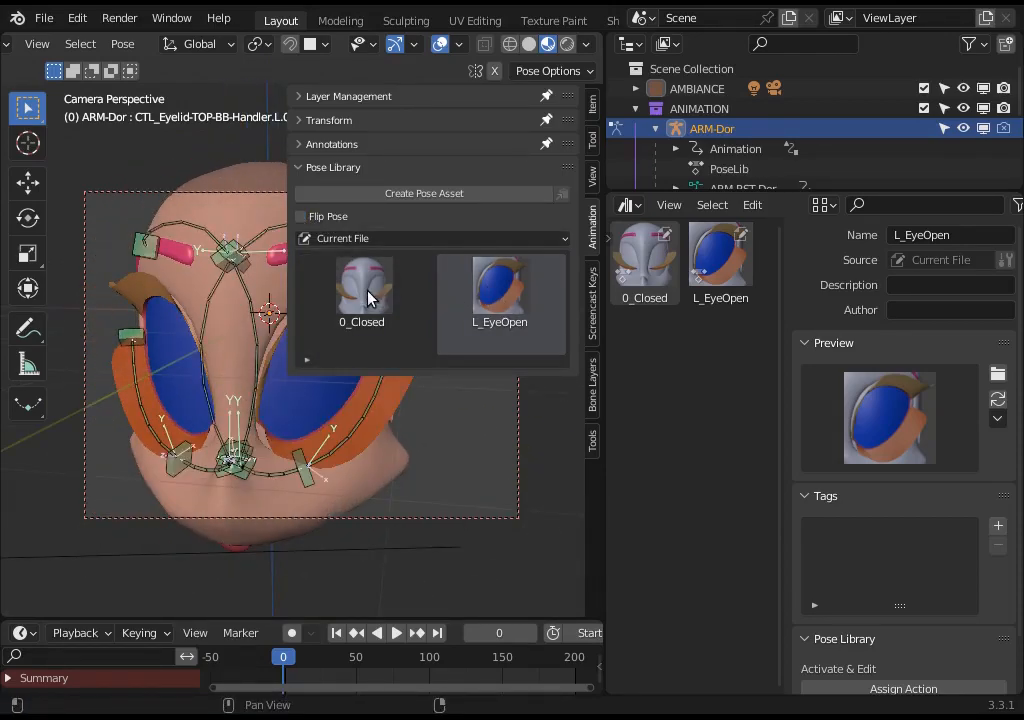
Step: Reset the eyes with 0_Closed, and open both by applying L_EyeOpen normally and with Flip Pose enabled
click(369, 297)
click(486, 296)
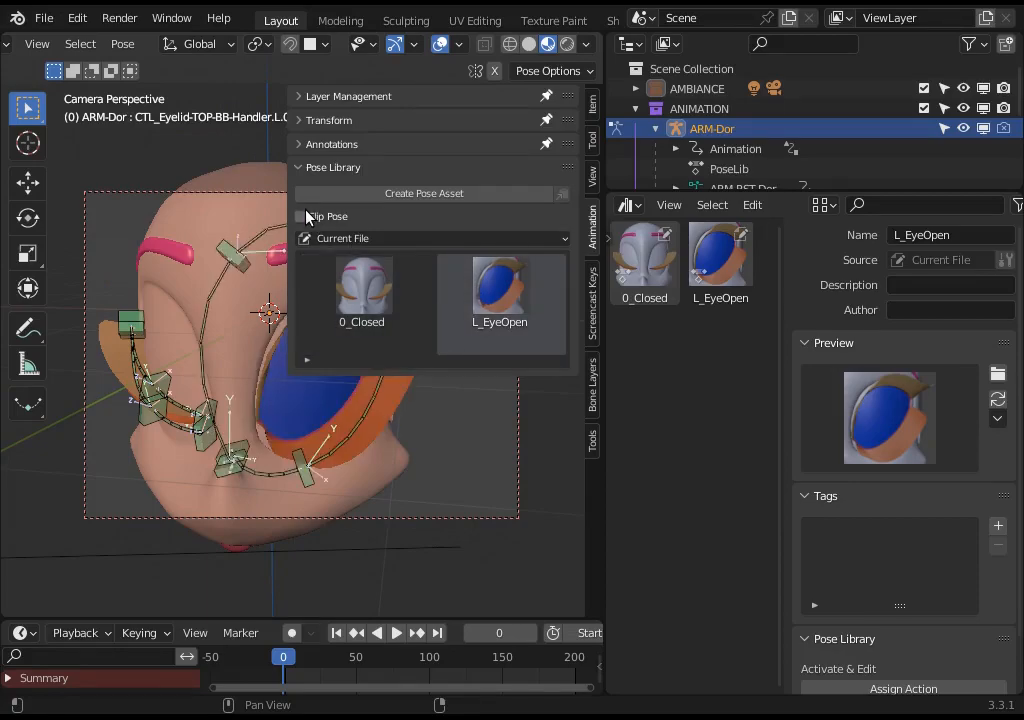
middle_drag(489, 295, 264, 447)
Step: Select all displayed eyelid bones and create a pose asset from the pose with both eyes open
key(a)
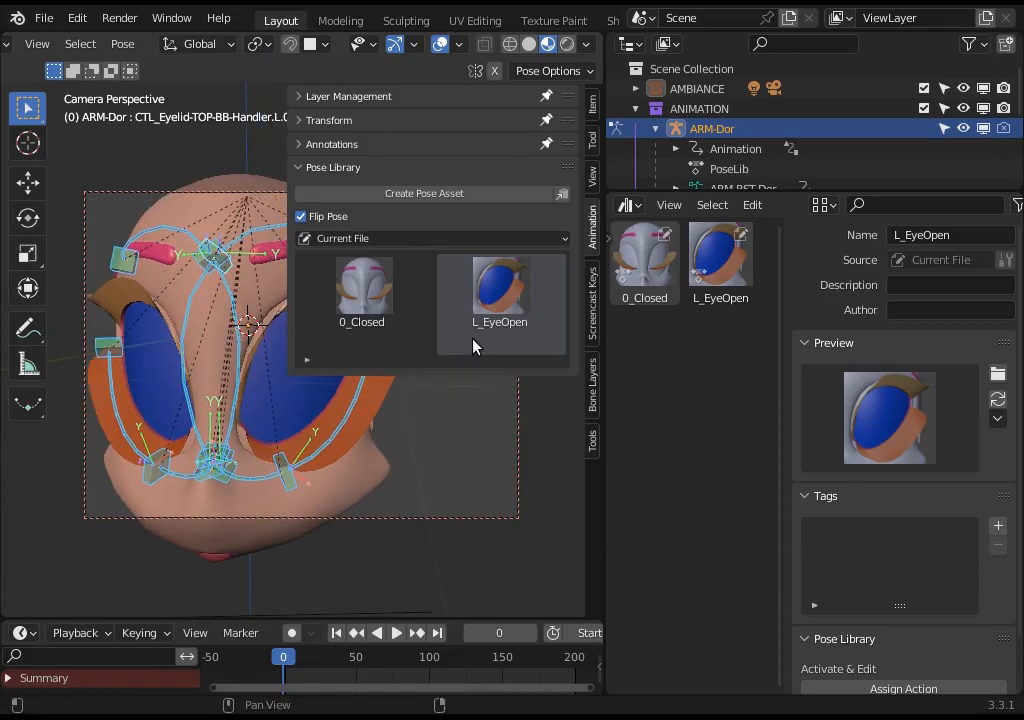
click(393, 194)
middle_drag(165, 513, 238, 442)
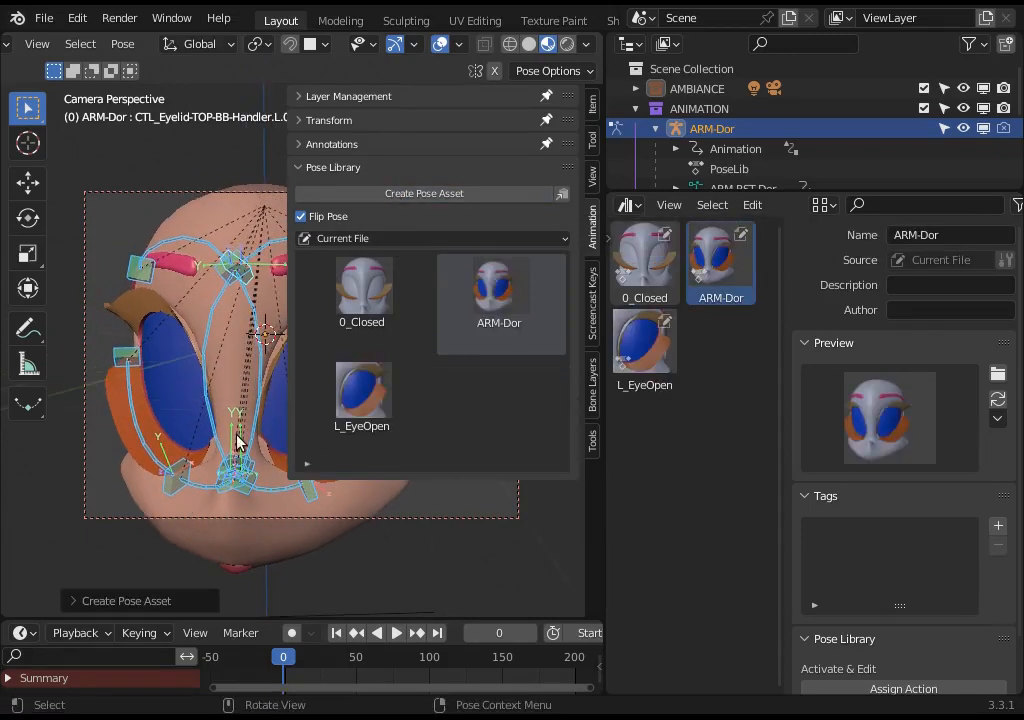
Step: Frame the whole face from the front and regenerate the preview of the both-eyes-open pose asset
key(n)
key(KP_0)
middle_drag(316, 434, 328, 358)
key(KP_0)
scroll(357, 359, up, 3)
scroll(317, 350, down, 1)
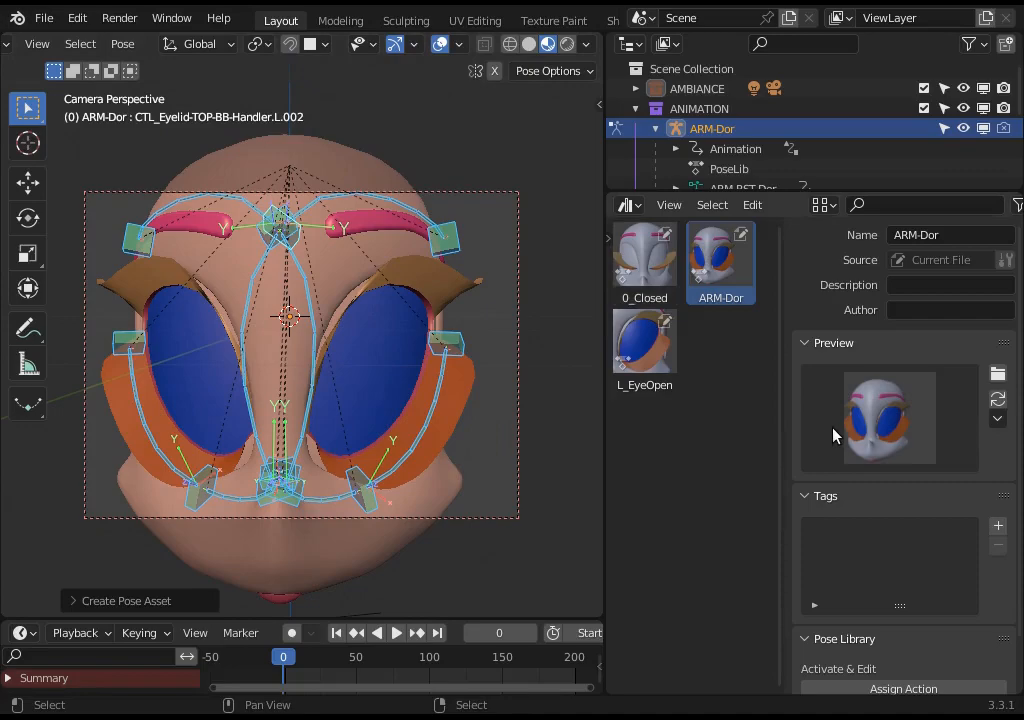
click(998, 399)
Step: Name the both-eyes-open pose asset 0_EyesOpen and rename 0_Closed to 0_EyesClosed
middle_drag(270, 405, 270, 400)
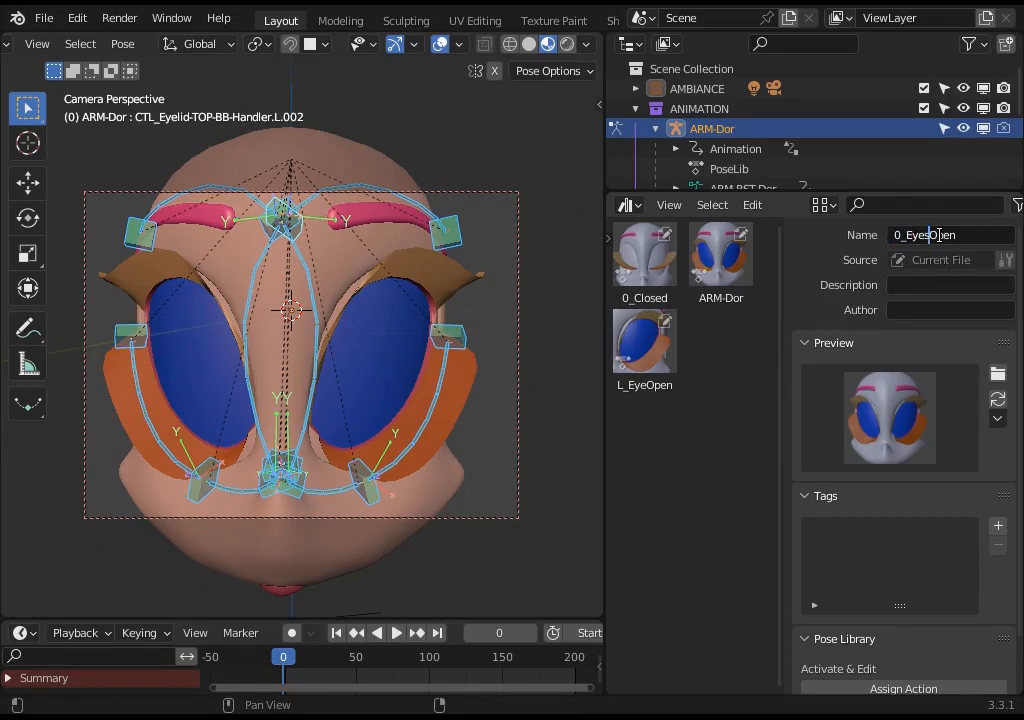
click(655, 272)
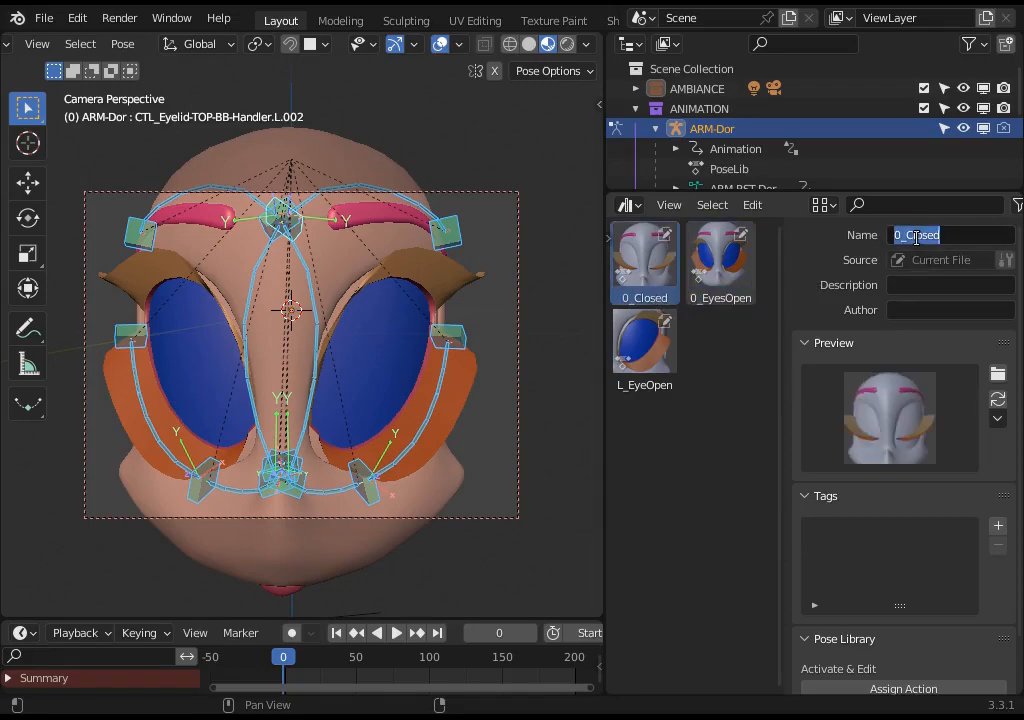
middle_drag(325, 413, 376, 414)
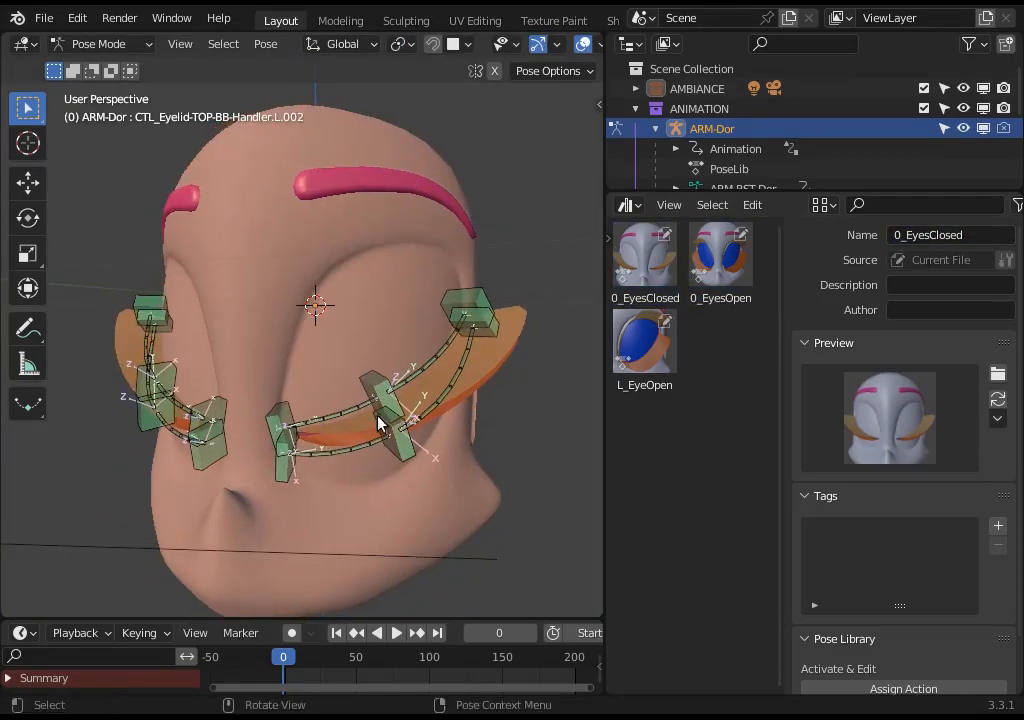
Step: Apply the 0_EyesOpen pose from the Pose Library to the rig
key(n)
double_click(500, 275)
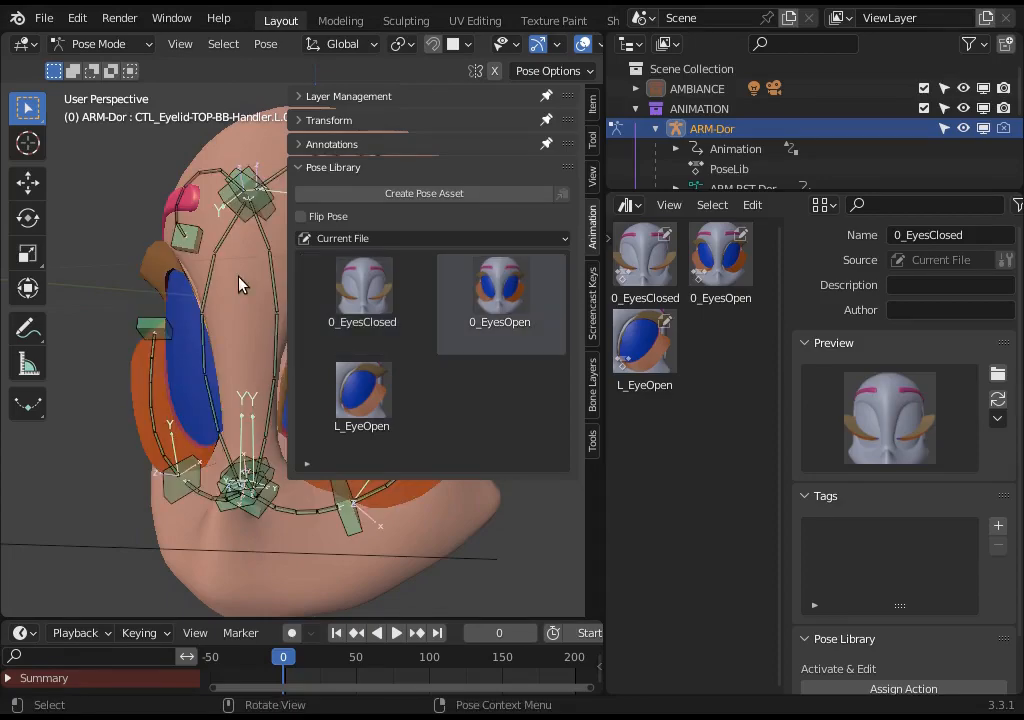
key(n)
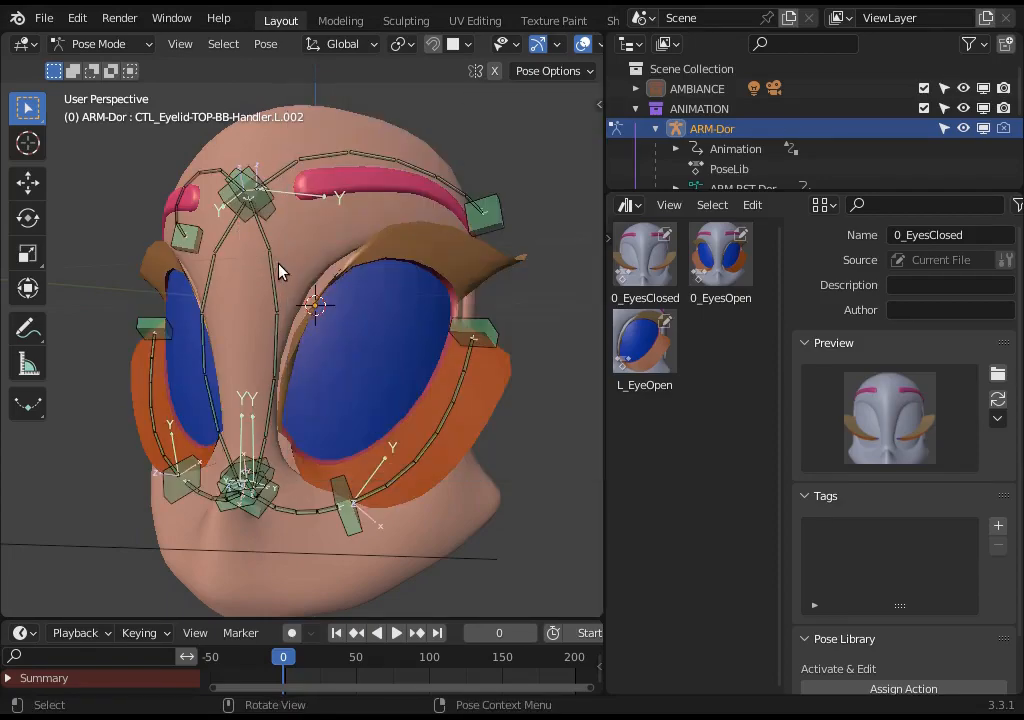
Step: Show the CTL-EyeContour and BON-Eyebrows bone layers alongside BON-Eyelids
key(n)
click(298, 96)
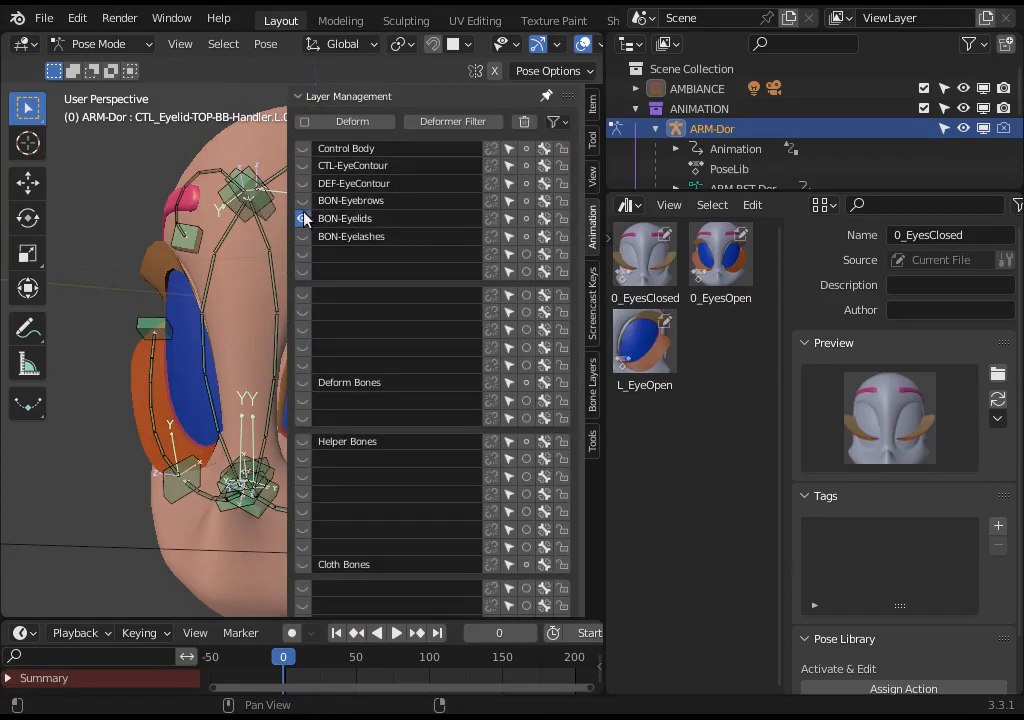
click(303, 165)
click(303, 201)
key(n)
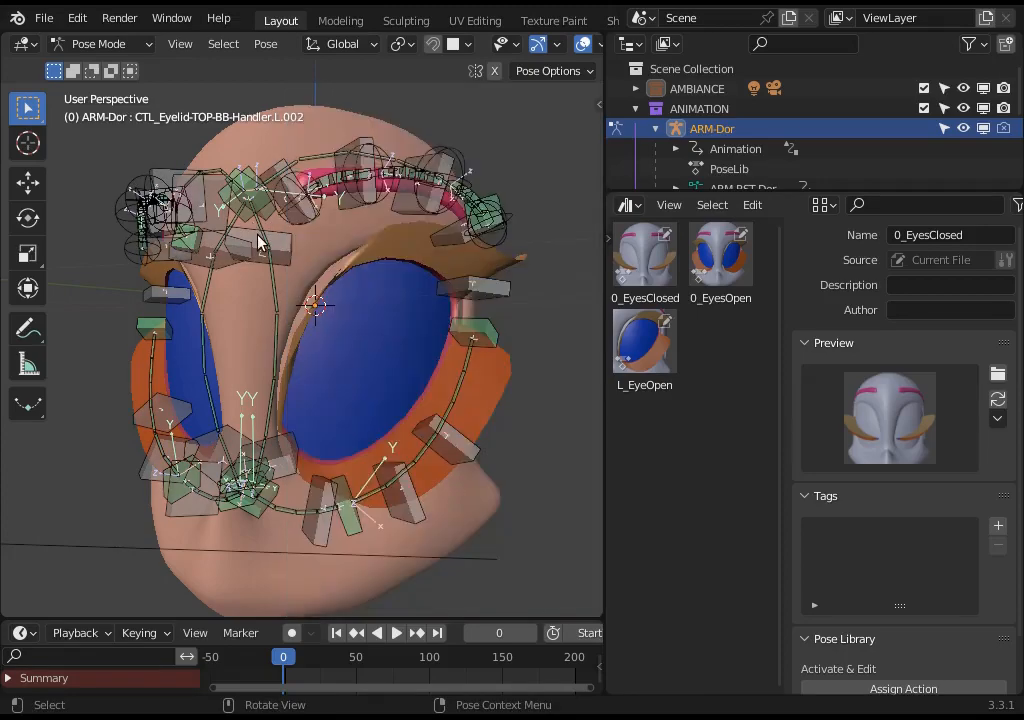
Step: Raise and rotate the two eye contour handlers above the left eye, including CTL_EyeContour-BB-Handler.L.005, to arch the brow area
middle_drag(257, 243, 298, 292)
shift+click(373, 235)
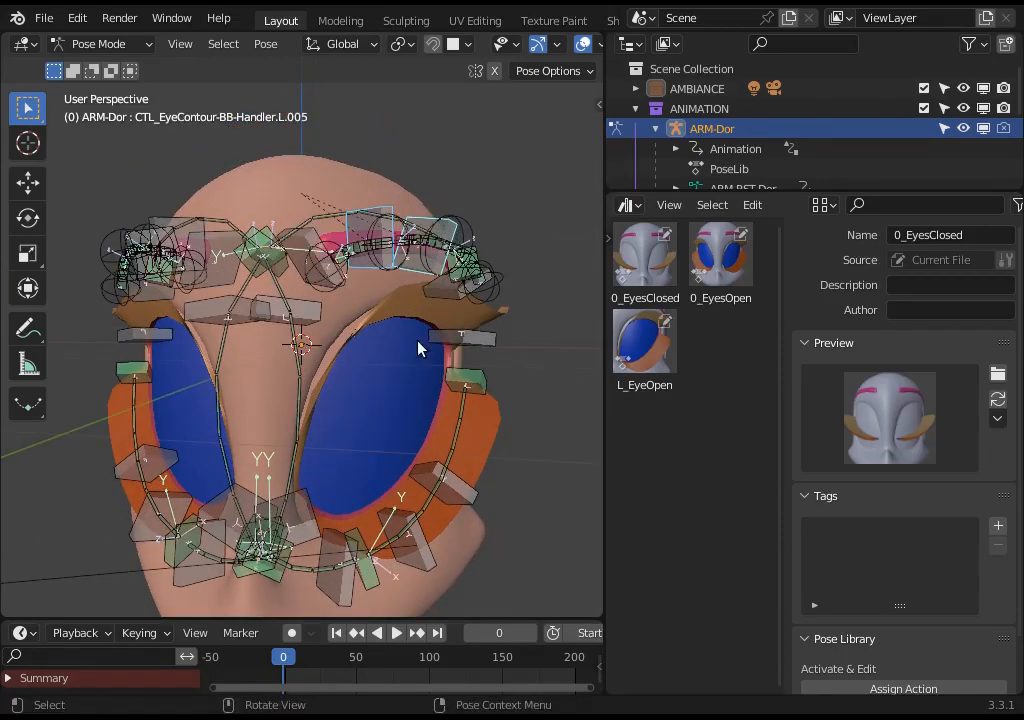
middle_drag(418, 348, 384, 389)
key(g)
key(r)
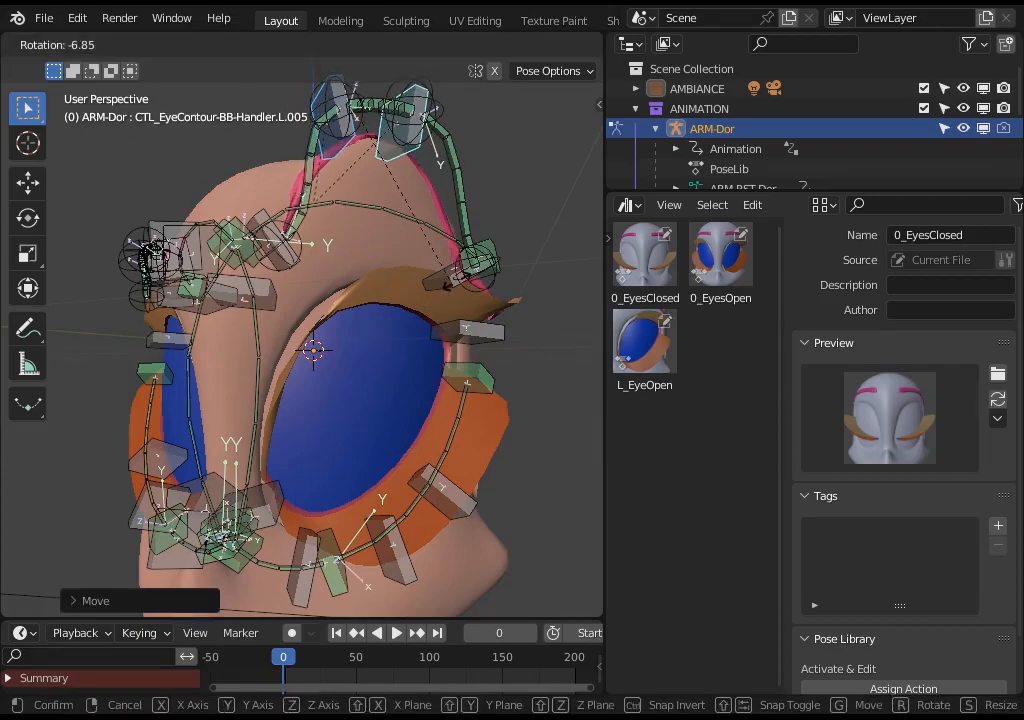
key(Return)
key(g)
click(370, 207)
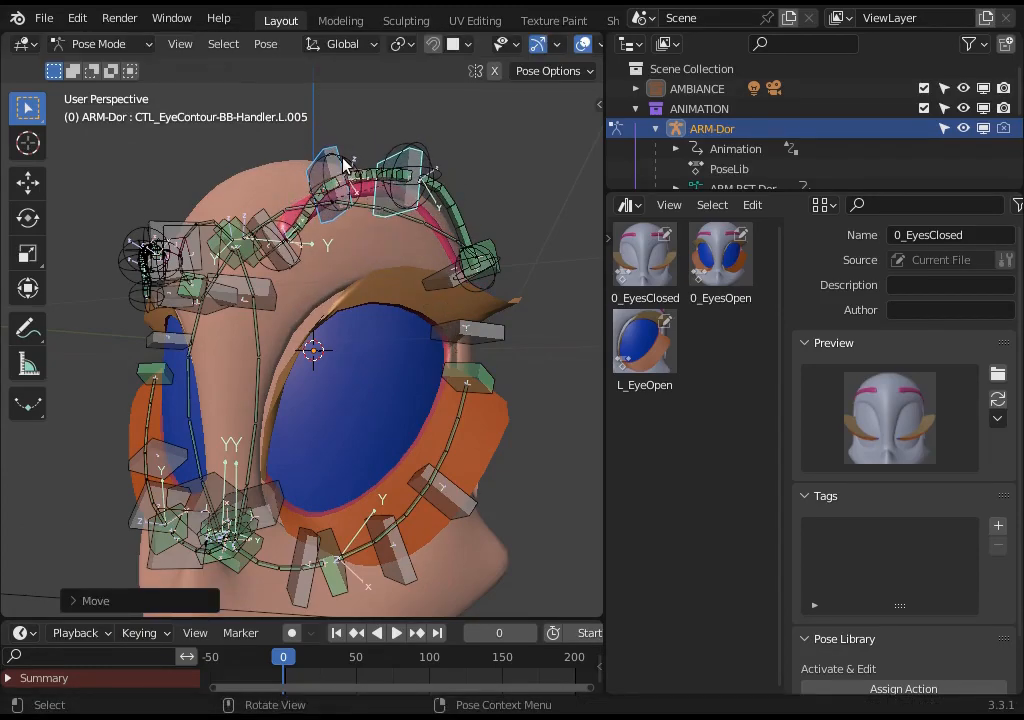
Step: Move the two middle left eyebrow handlers, including CTL_Eyebrow-BB-Handler.L.003, down below the raised contour handlers
click(384, 149)
shift+click(410, 166)
key(g)
click(340, 207)
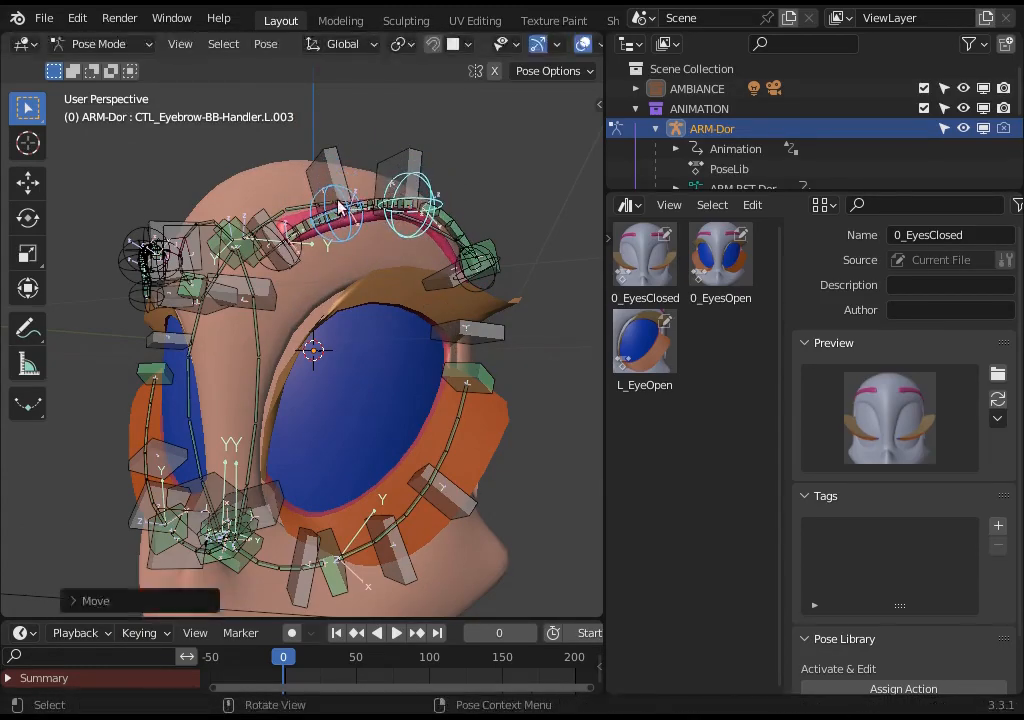
Step: Move CTL_EyeContour-BB-Handler.L.003 slightly downward, below the inner end of the left brow
click(258, 222)
key(g)
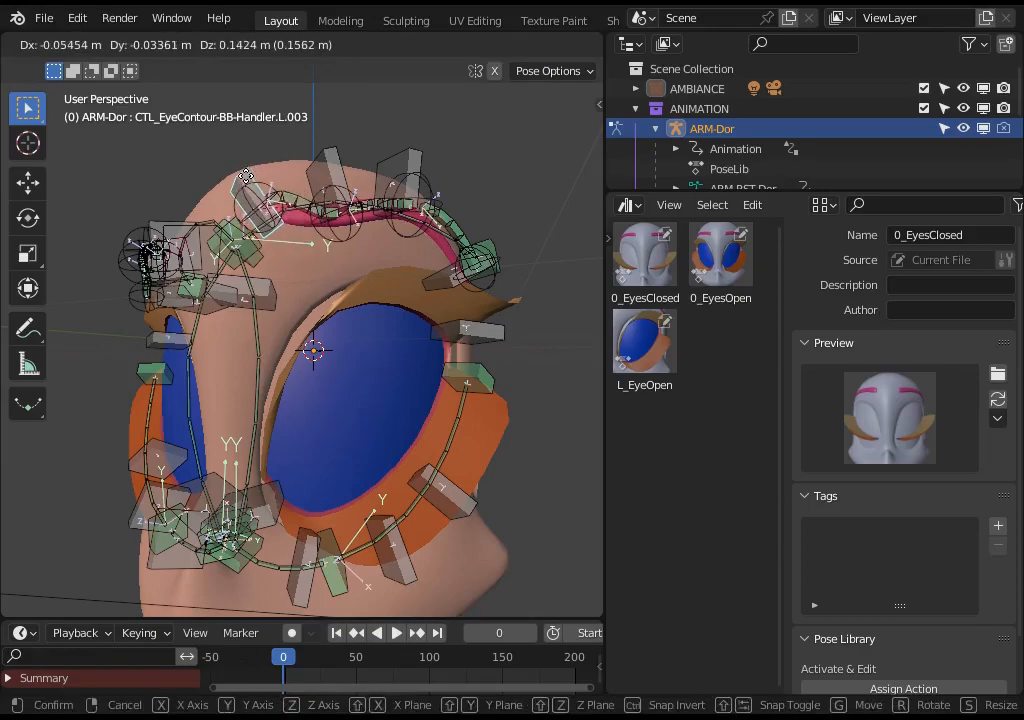
click(268, 241)
key(g)
click(304, 272)
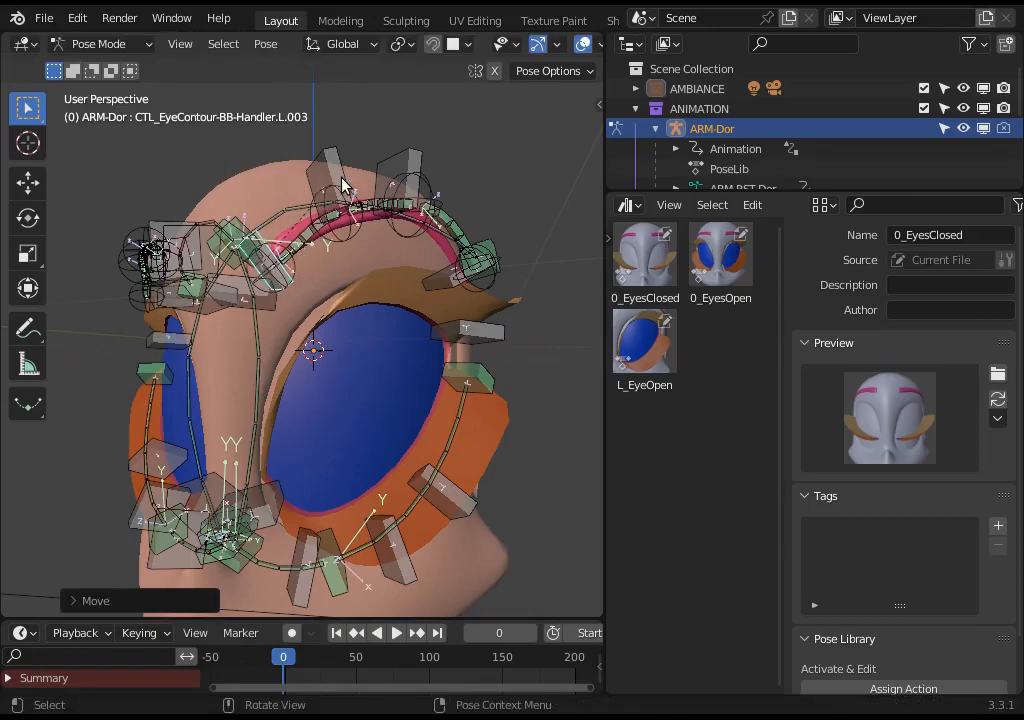
Step: Raise the two middle left eyebrow handlers, including CTL_Eyebrow-BB-Handler.L.003, onto the raised contour handlers and adjust the outer CTL_Eyebrow-BB-Handler.L.004
click(353, 198)
shift+click(430, 190)
key(g)
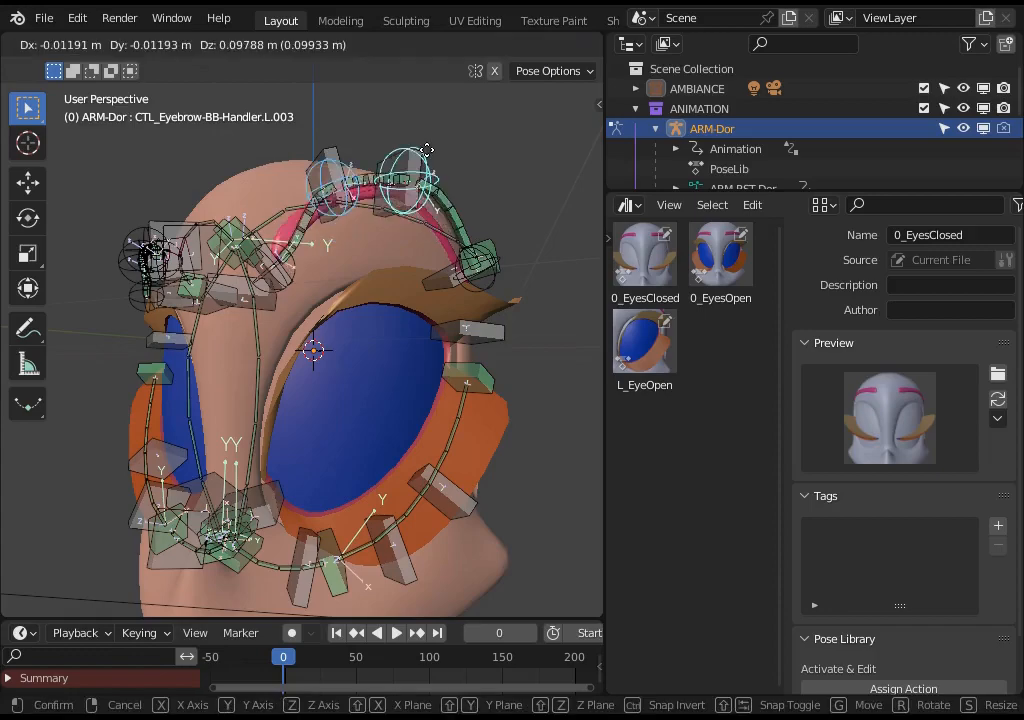
click(428, 152)
click(482, 283)
key(g)
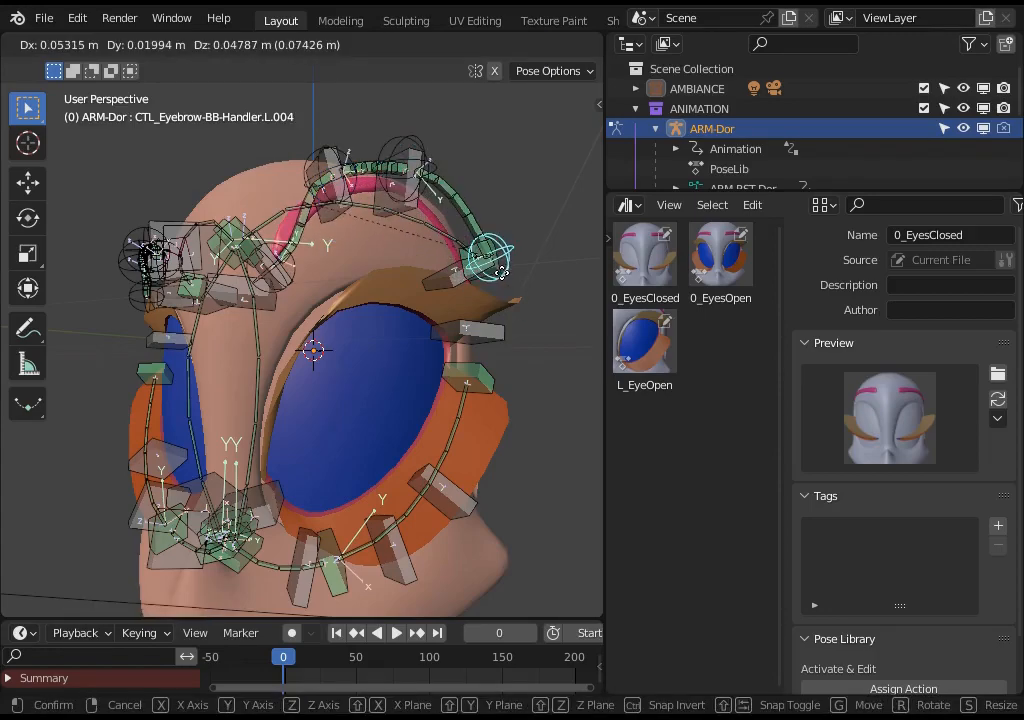
click(496, 270)
Step: Reposition the eye contour handlers at the peak of the left brow arch, including CTL_EyeContour-BB-Handler.L.005, to follow the forehead surface
click(362, 230)
click(325, 166)
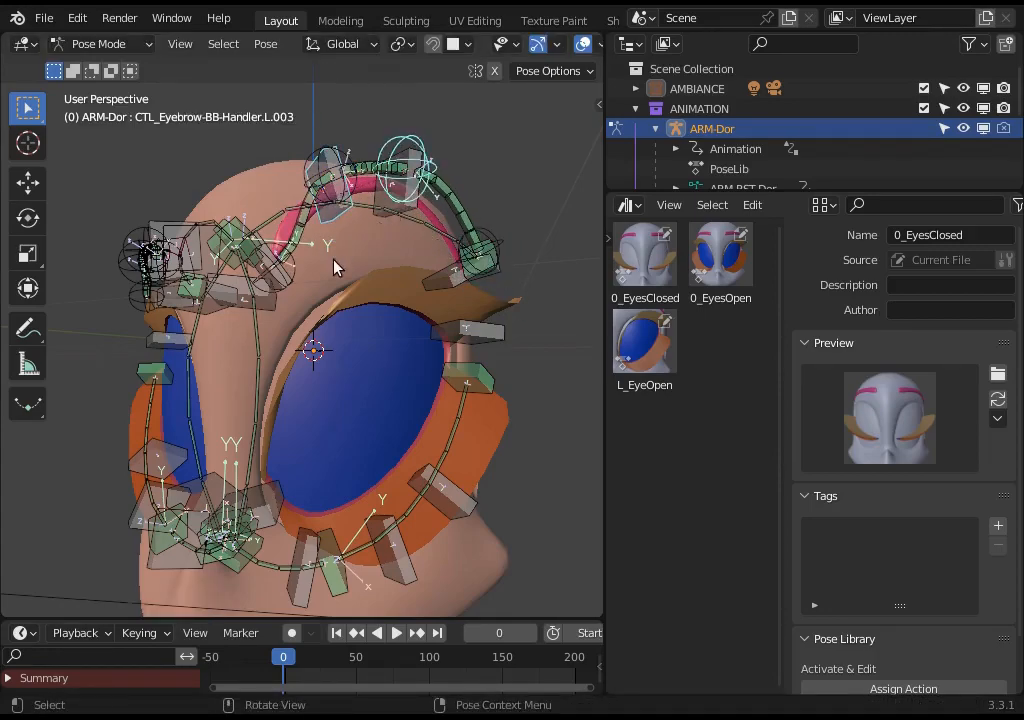
middle_drag(266, 207, 347, 236)
key(g)
click(478, 300)
middle_drag(478, 300, 320, 277)
click(440, 220)
middle_drag(443, 222, 440, 262)
key(g)
click(255, 272)
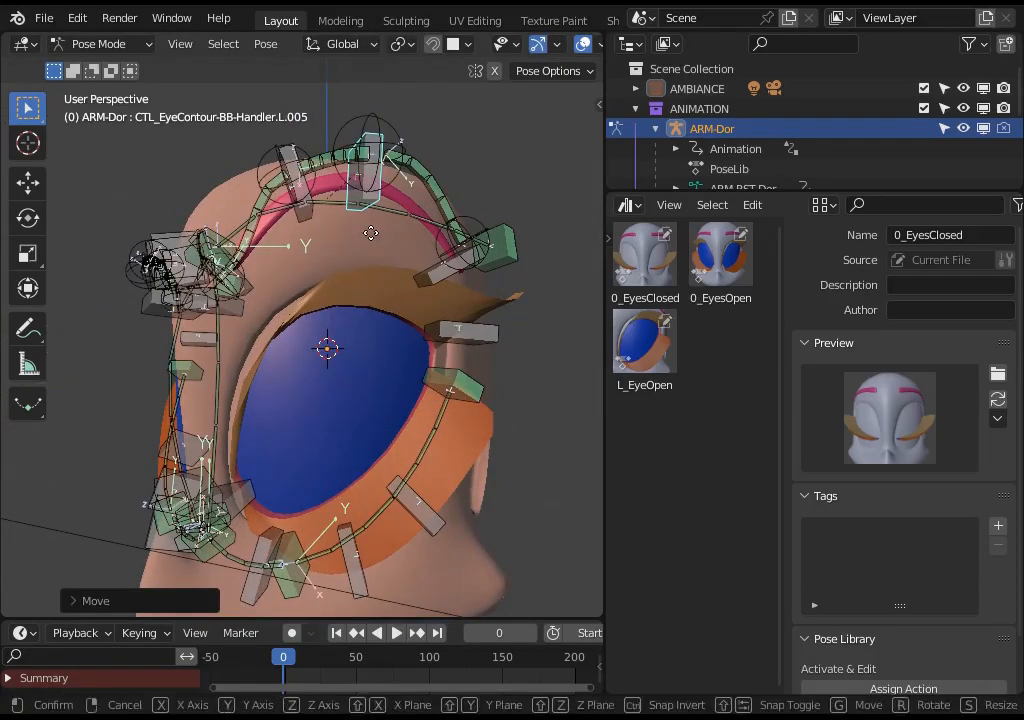
Step: Rotate CTL_Eyelid-TOP-BB-Handler.L.003 and move it beside the outer end of the left brow
click(518, 265)
key(r)
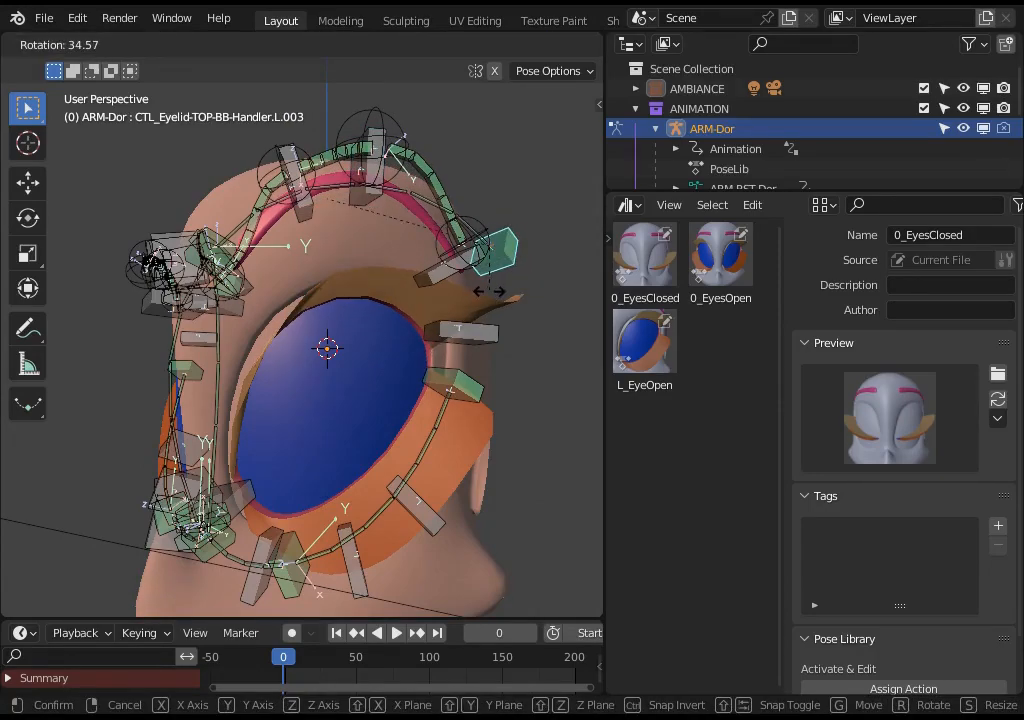
click(491, 292)
key(g)
click(377, 305)
middle_drag(375, 299, 427, 298)
key(g)
click(428, 279)
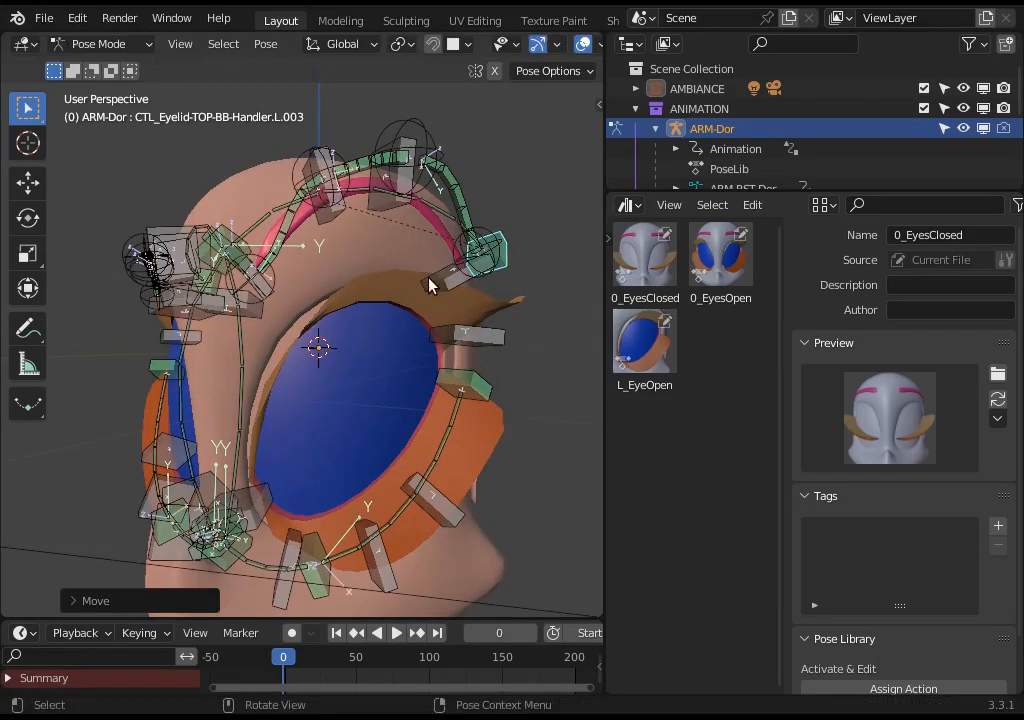
key(g)
click(390, 305)
Step: Reposition CTL_Eyelid-TOP-BB-Handler.L.002 near the inner end of the left brow to shape the upper eyelid
middle_drag(340, 307, 326, 260)
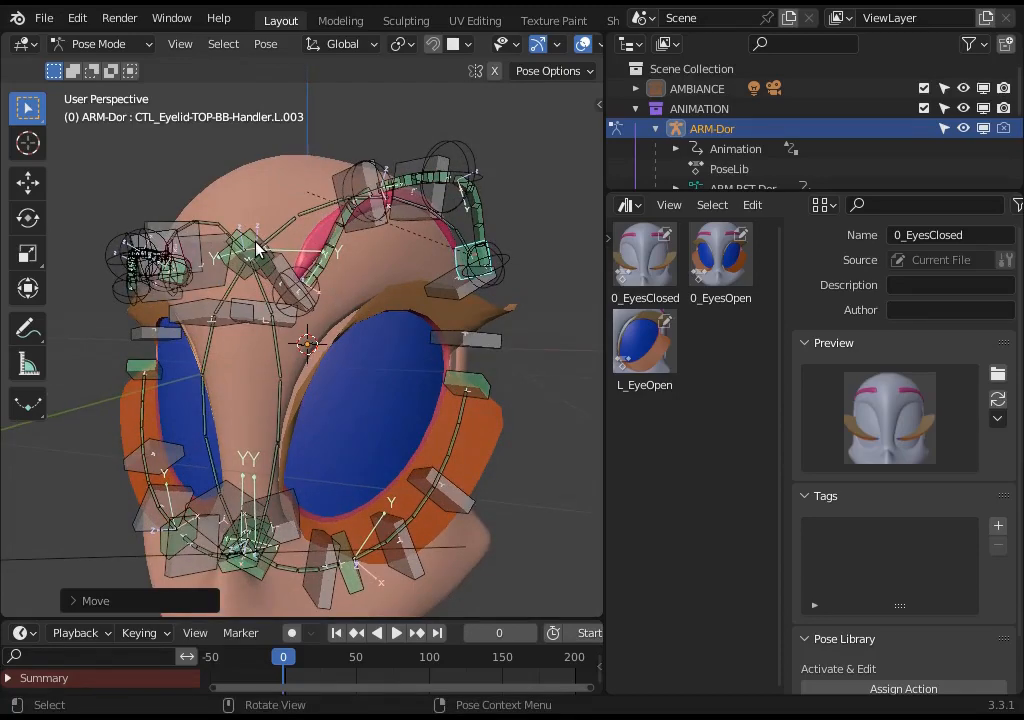
middle_drag(258, 248, 290, 268)
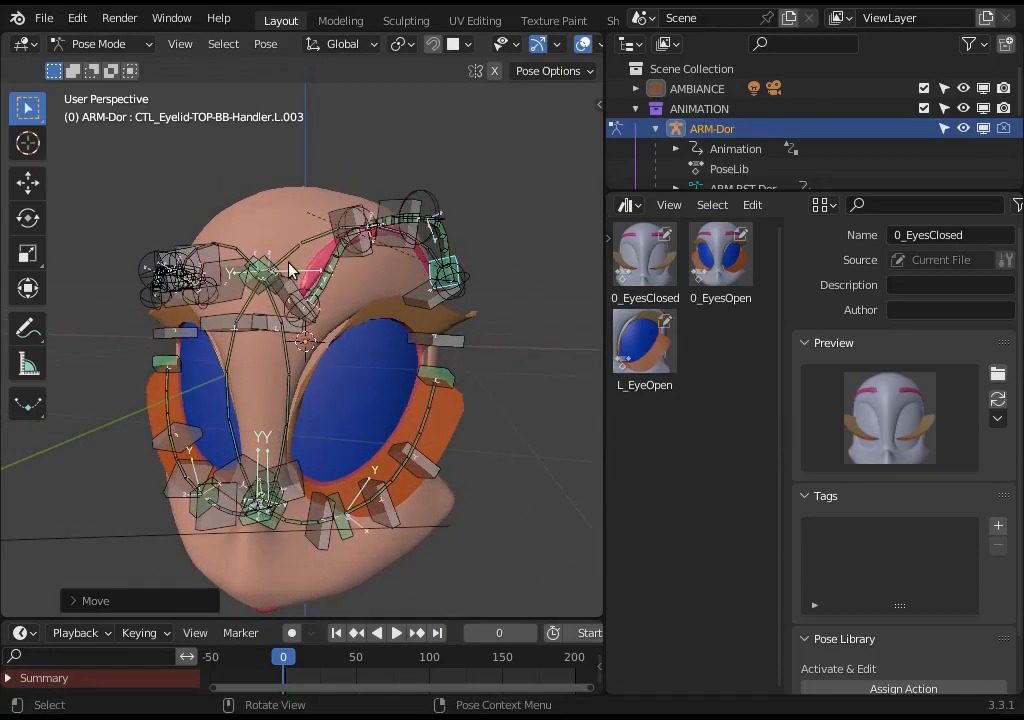
click(292, 269)
click(265, 263)
middle_drag(332, 303, 285, 306)
key(g)
right_click(315, 298)
click(272, 258)
middle_drag(272, 258, 400, 383)
key(g)
click(318, 286)
key(g)
click(357, 280)
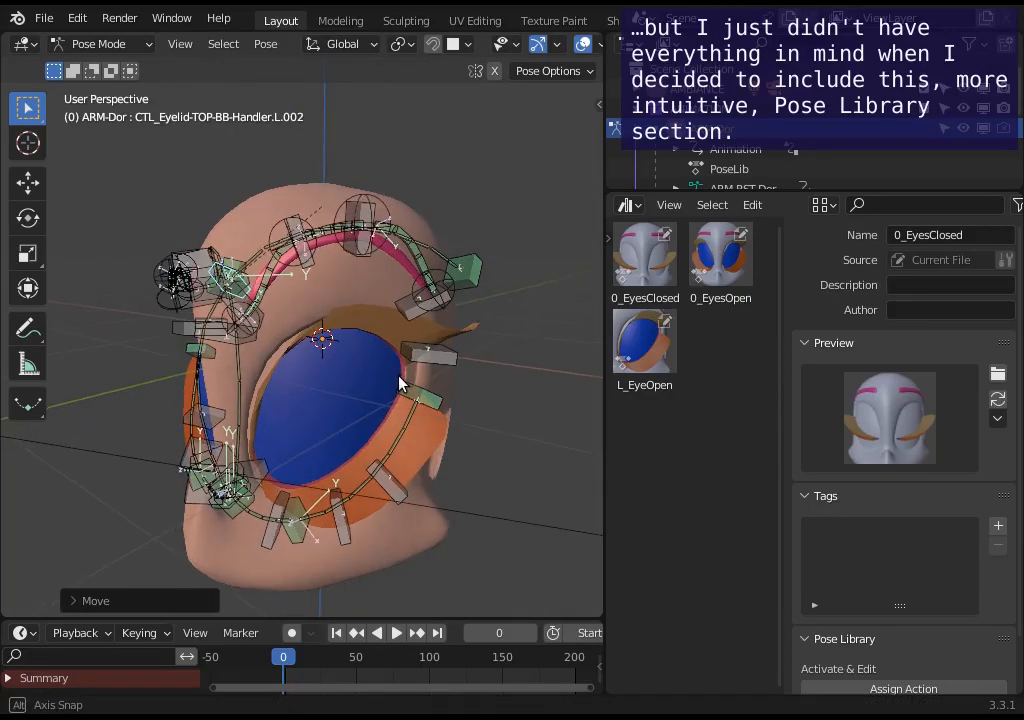
Step: Rotate CTL_EyeContour-BB-Handler.L.006 to lie nearly level and shift it under the outer brow end
click(411, 325)
key(g)
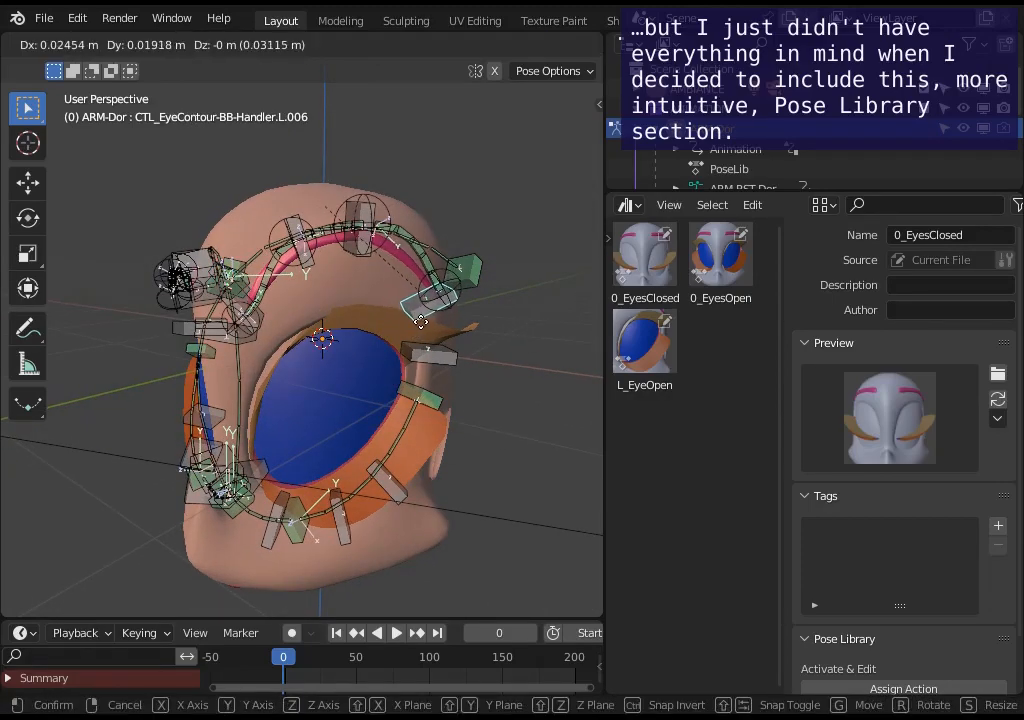
click(424, 327)
click(425, 328)
key(g)
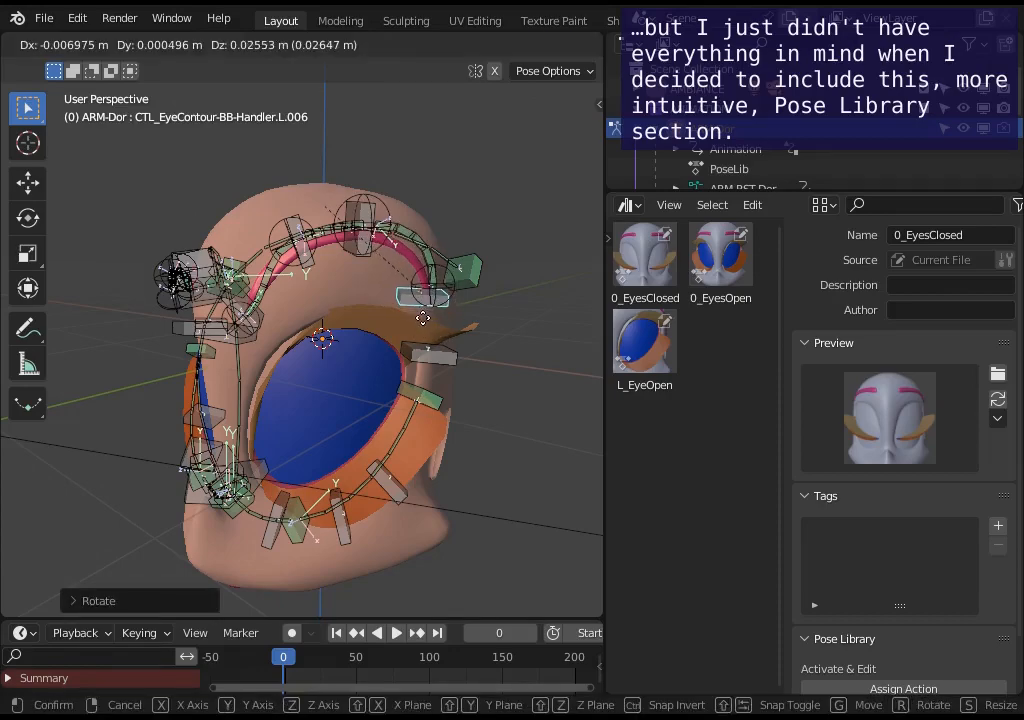
click(422, 315)
Step: Raise the two upper left eye contour handlers, including CTL_EyeContour-BB-Handler.L.005, to heighten the brow arch
middle_drag(267, 311, 286, 313)
click(321, 265)
click(362, 225)
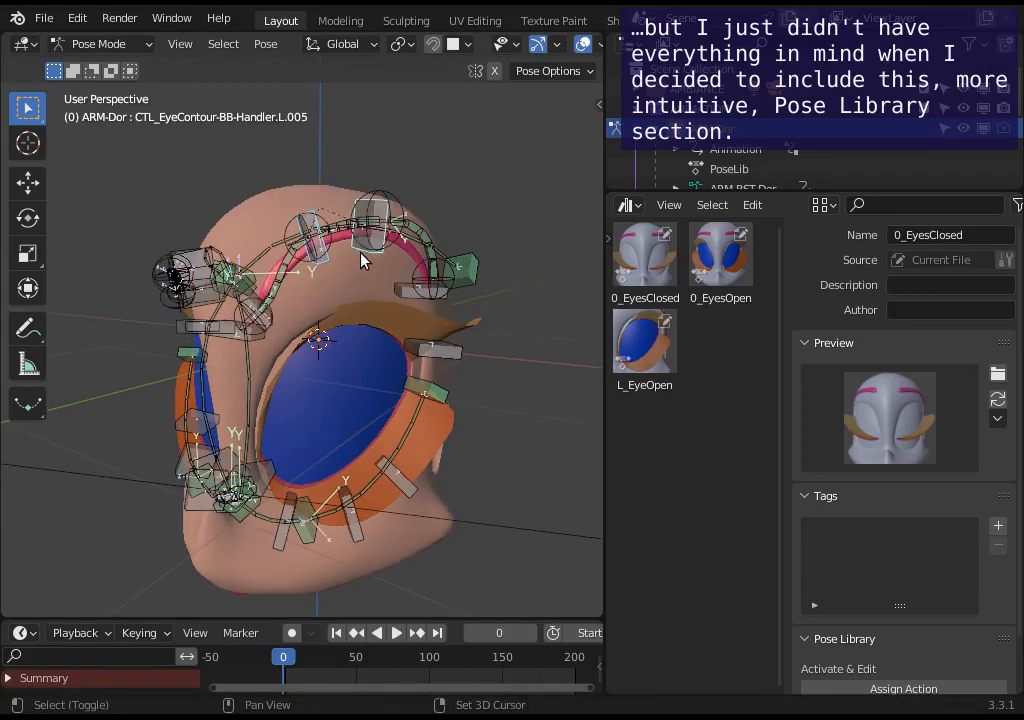
key(g)
click(335, 308)
Step: Lower the two contour handlers beneath the left eye, CTL_EyeContour-BB-Handler.L.009 and L.010, and adjust the outer lower contour handler
click(347, 522)
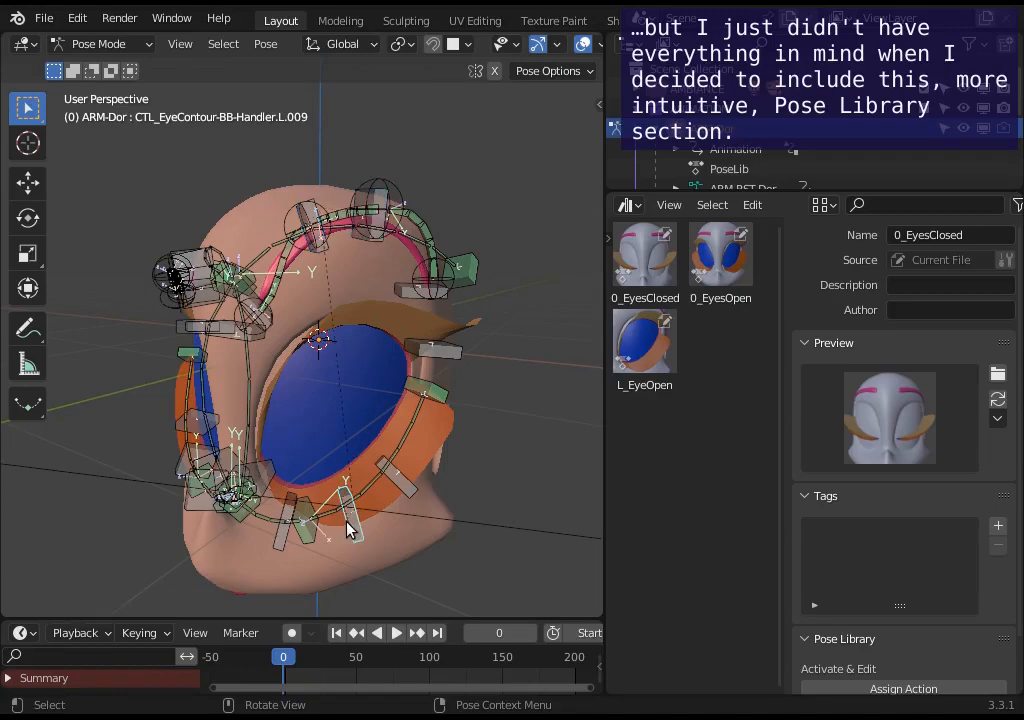
middle_drag(347, 522, 325, 443)
click(268, 528)
shift+click(366, 517)
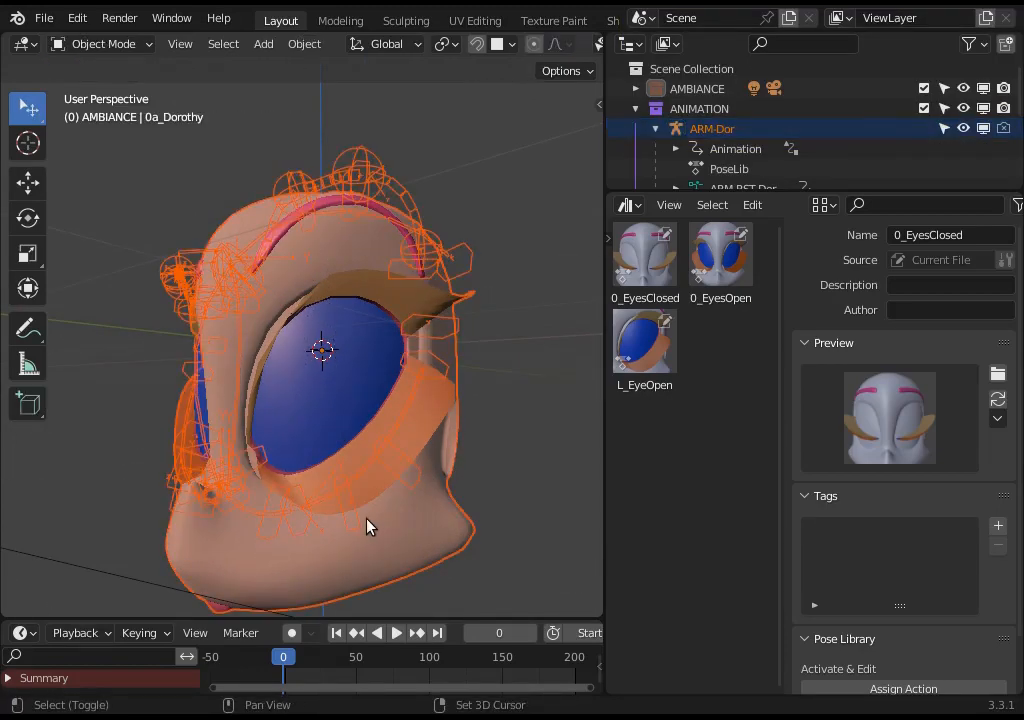
click(357, 517)
shift+click(270, 526)
key(g)
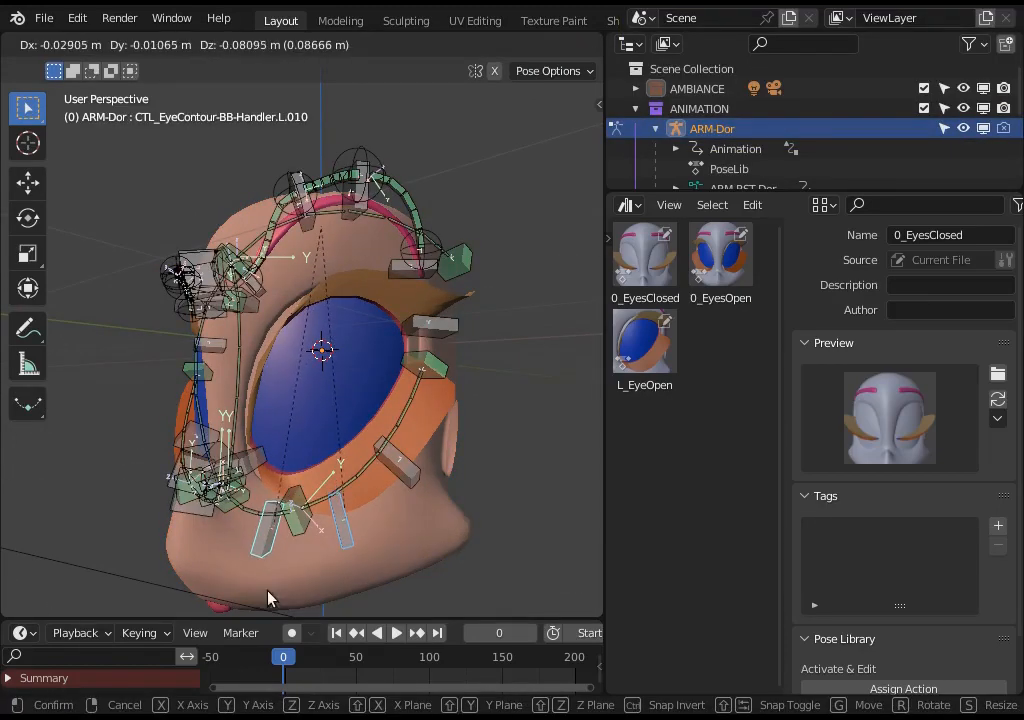
click(268, 592)
middle_drag(292, 495, 380, 469)
key(g)
click(258, 467)
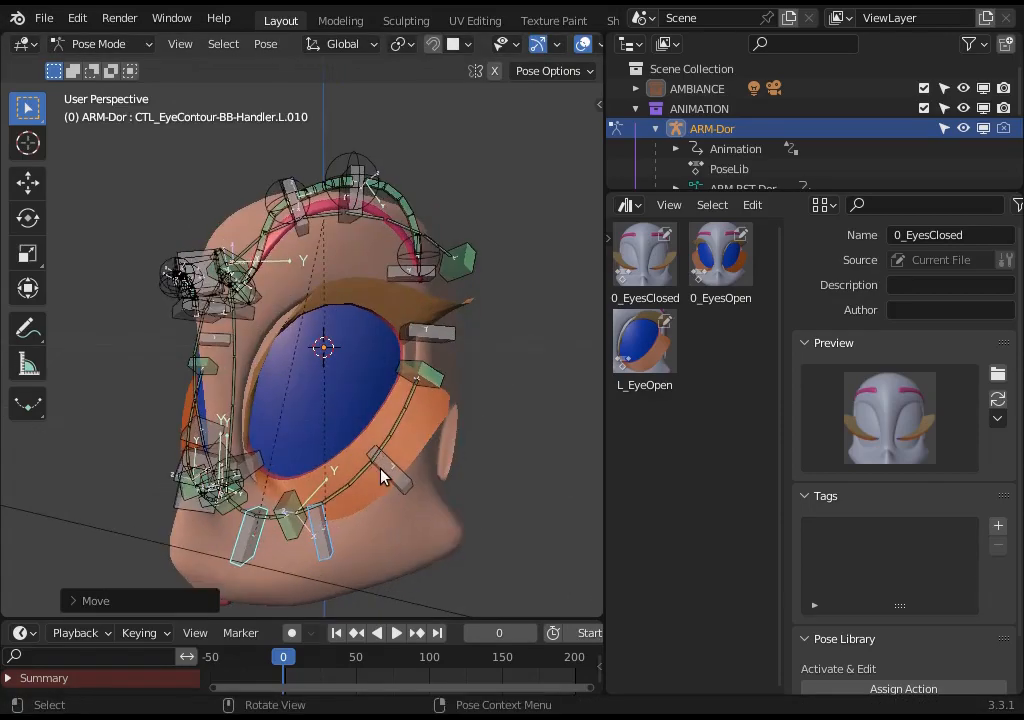
click(384, 476)
key(g)
click(386, 478)
Step: Raise CTL_Eyelid-BOT-BB-Handler.L.002 slightly, and rotate and lower CTL_Eyelid-BOT-BB-Handler.L.003 along the left lower lid
click(290, 516)
key(g)
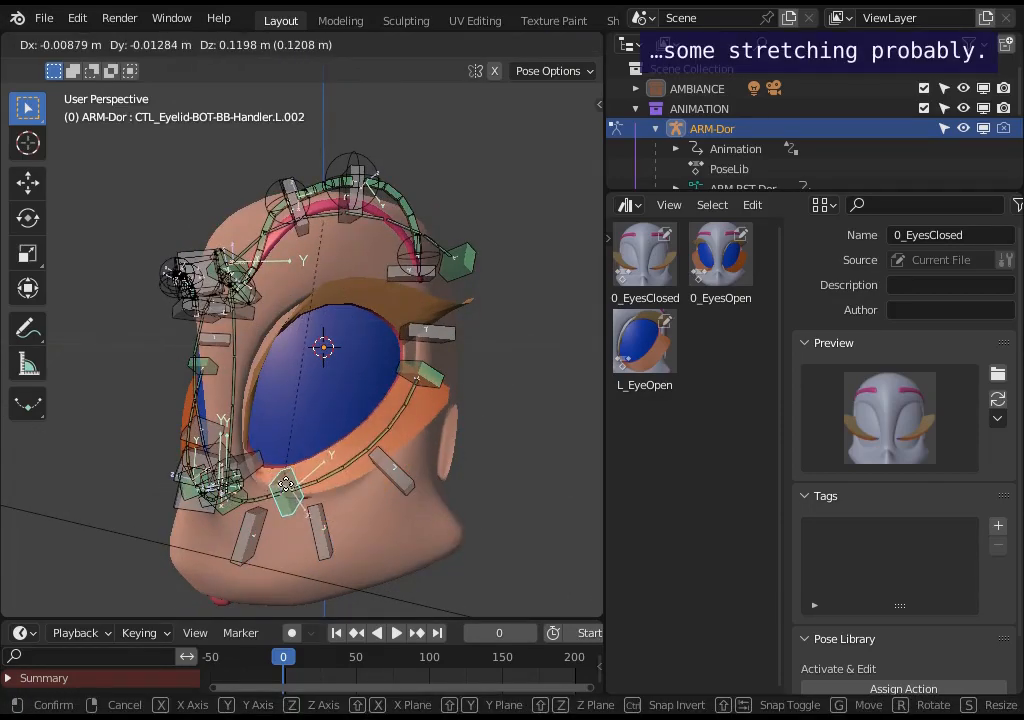
click(287, 500)
click(424, 383)
key(r)
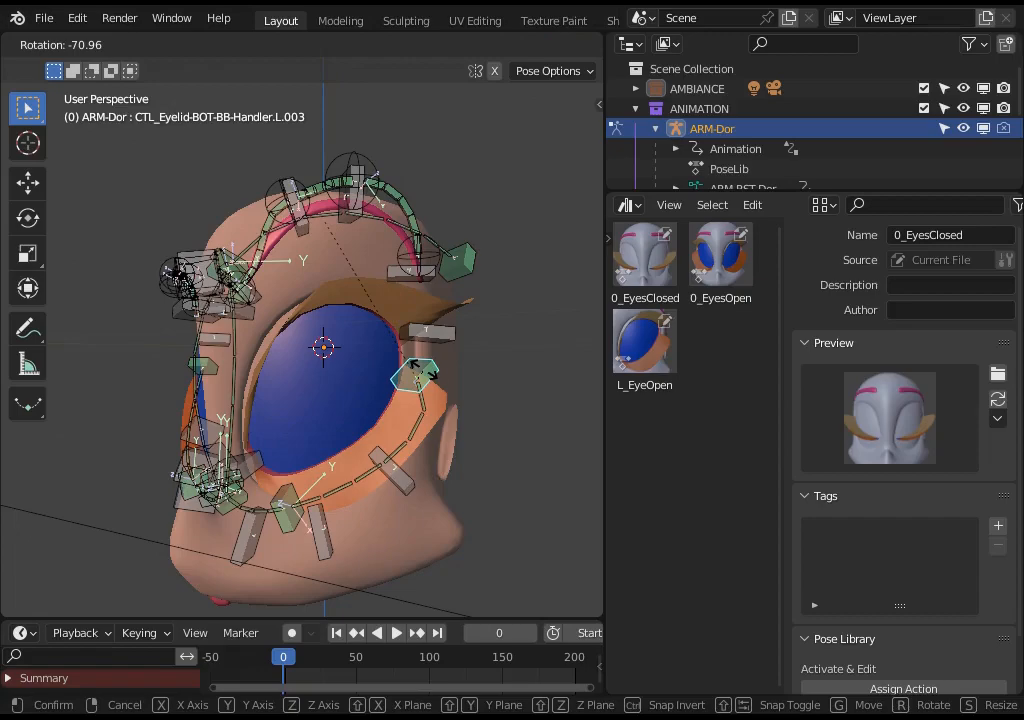
click(317, 409)
key(g)
click(310, 447)
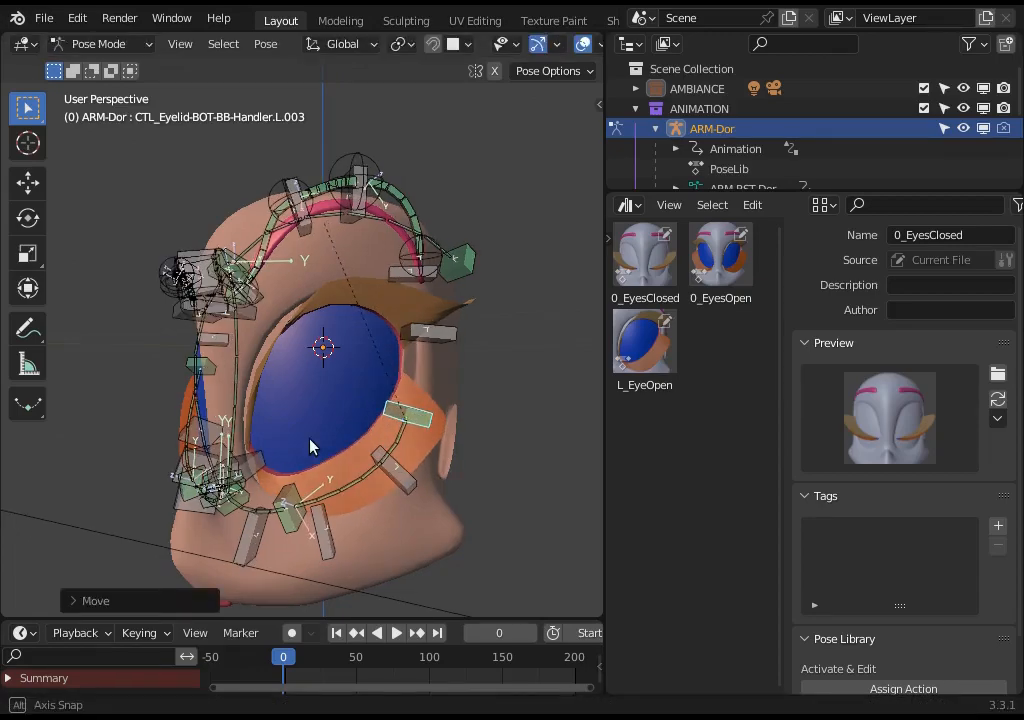
middle_drag(310, 447, 302, 513)
click(275, 519)
key(g)
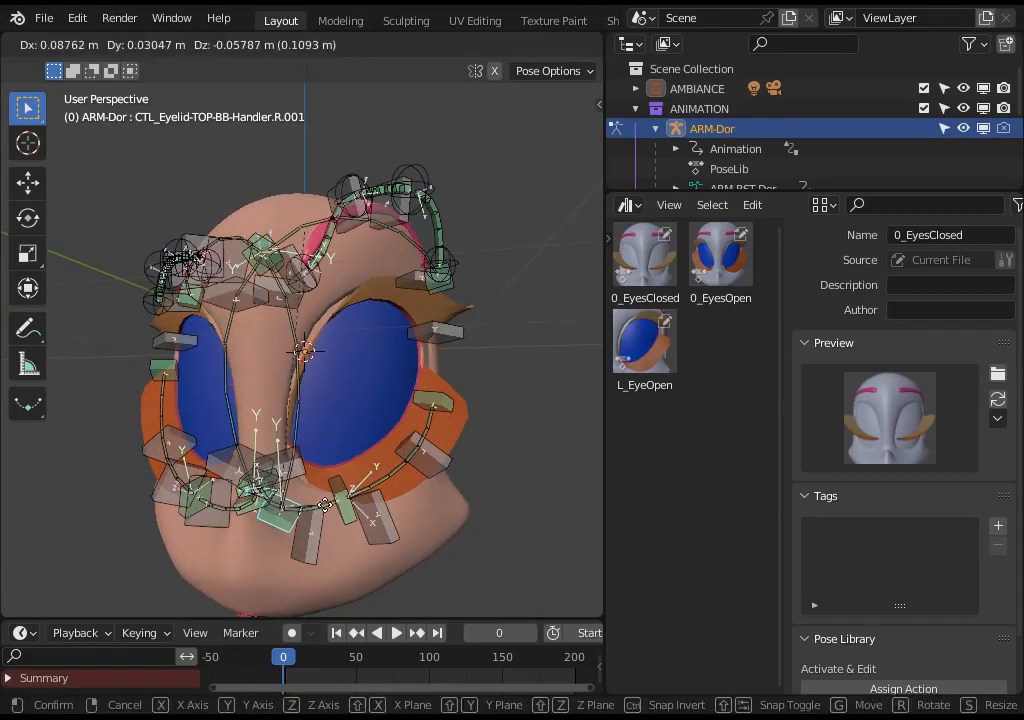
click(267, 515)
Step: Move CTL_Eyelid-TOP-BB-Handler.L.001 up along the nose bridge and rotate it to reshape the inner upper eyelid
click(258, 490)
key(g)
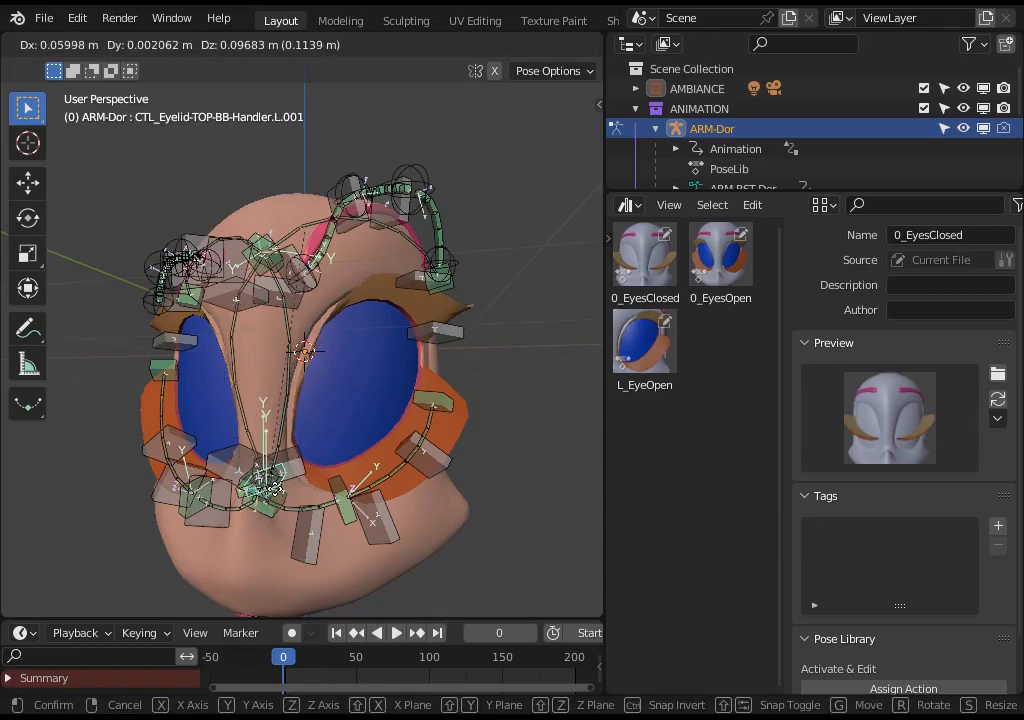
click(268, 447)
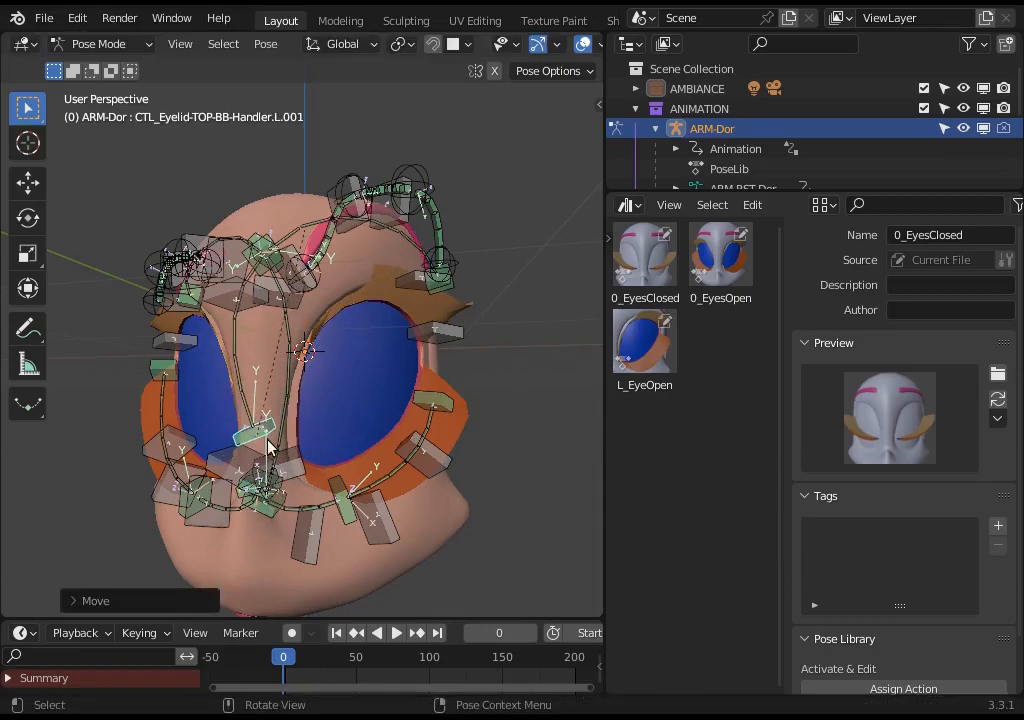
key(g)
key(r)
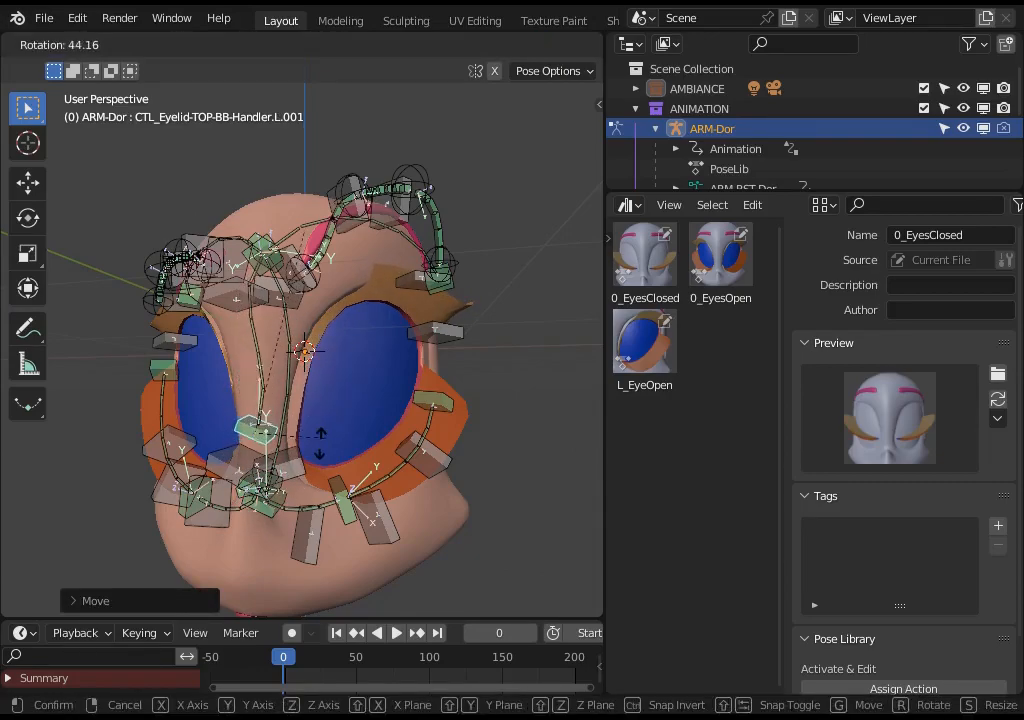
click(316, 390)
key(g)
click(315, 387)
Step: Move CTL_Eyelid-TOP-BB-Handler.L.002 toward the left brow to lift the upper eyelid
shift+middle_drag(333, 251, 329, 360)
click(239, 299)
key(g)
click(308, 286)
middle_drag(338, 286, 382, 292)
key(g)
click(388, 293)
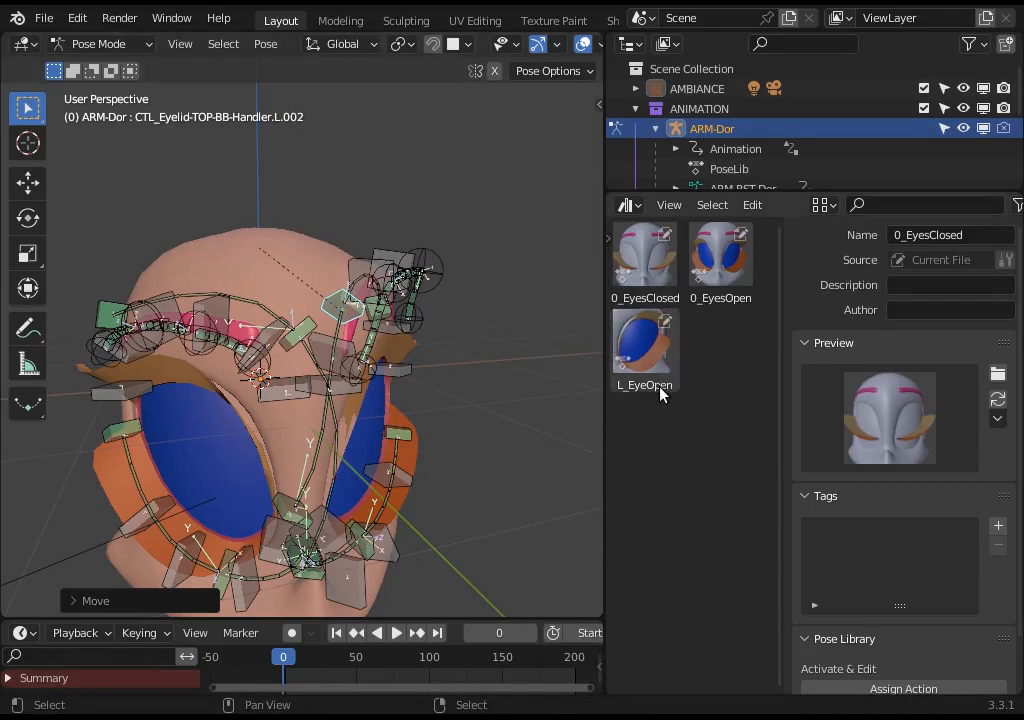
Step: Disable the Shrinkwrap constraint on CTL_Eyelid-TOP-BB-Handler.L.002 and move the handler freely down the forehead
key(shift+F7)
click(951, 286)
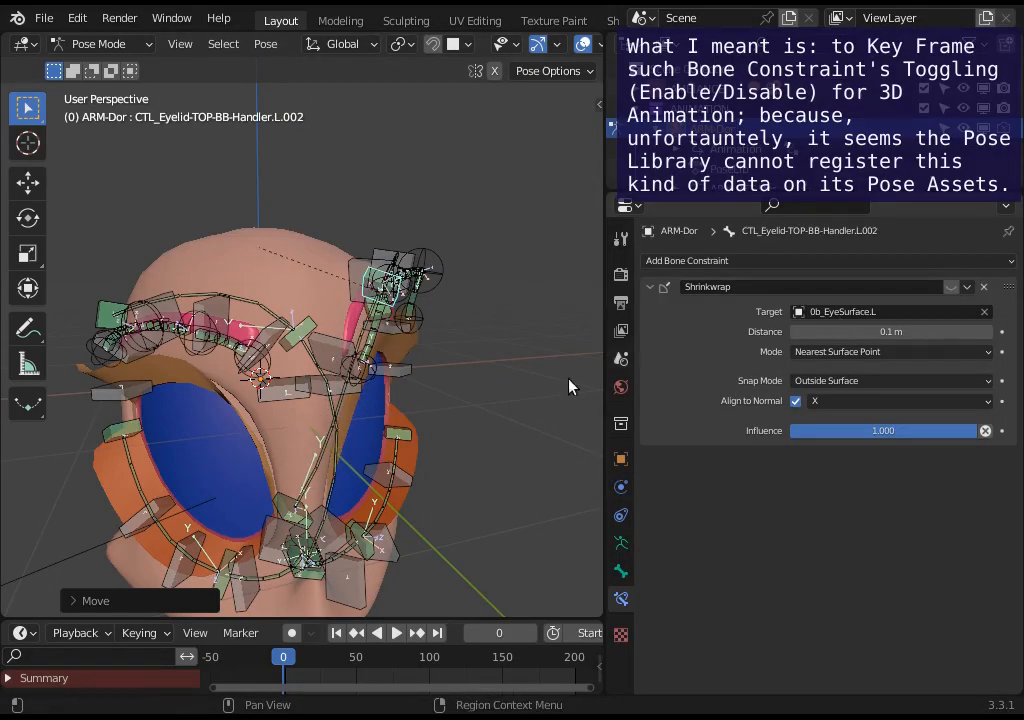
middle_drag(569, 384, 354, 292)
key(g)
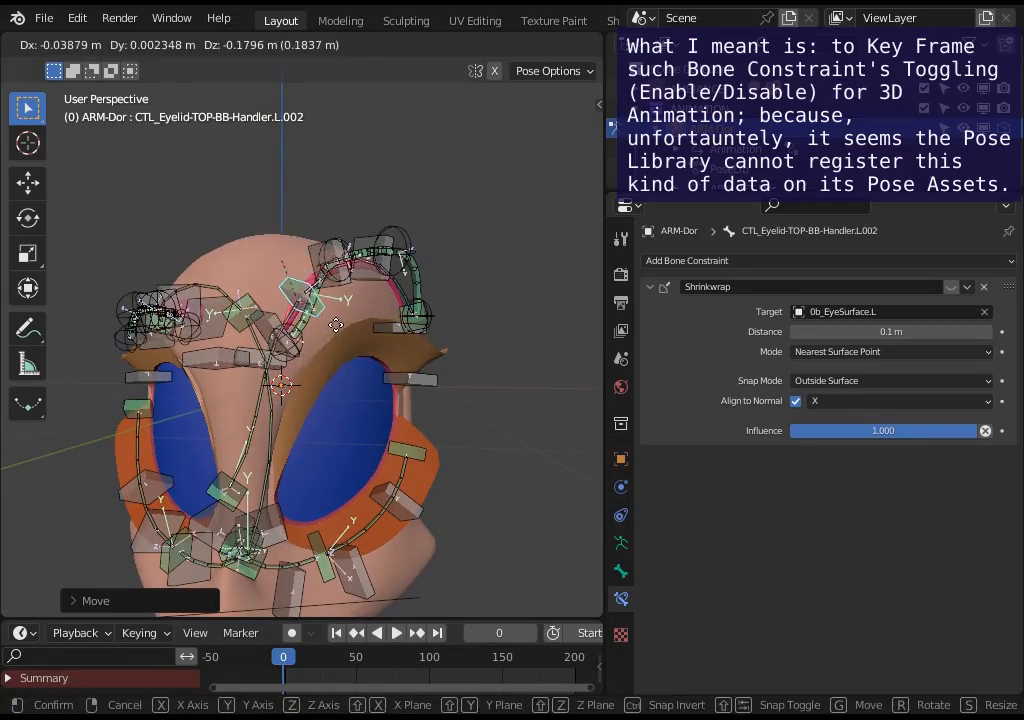
click(342, 355)
Step: Refine the position of CTL_Eyelid-TOP-BB-Handler.L.002 above the inner brow so the upper lid follows the eye's curve
middle_drag(342, 355, 287, 261)
key(g)
click(301, 313)
key(g)
click(313, 343)
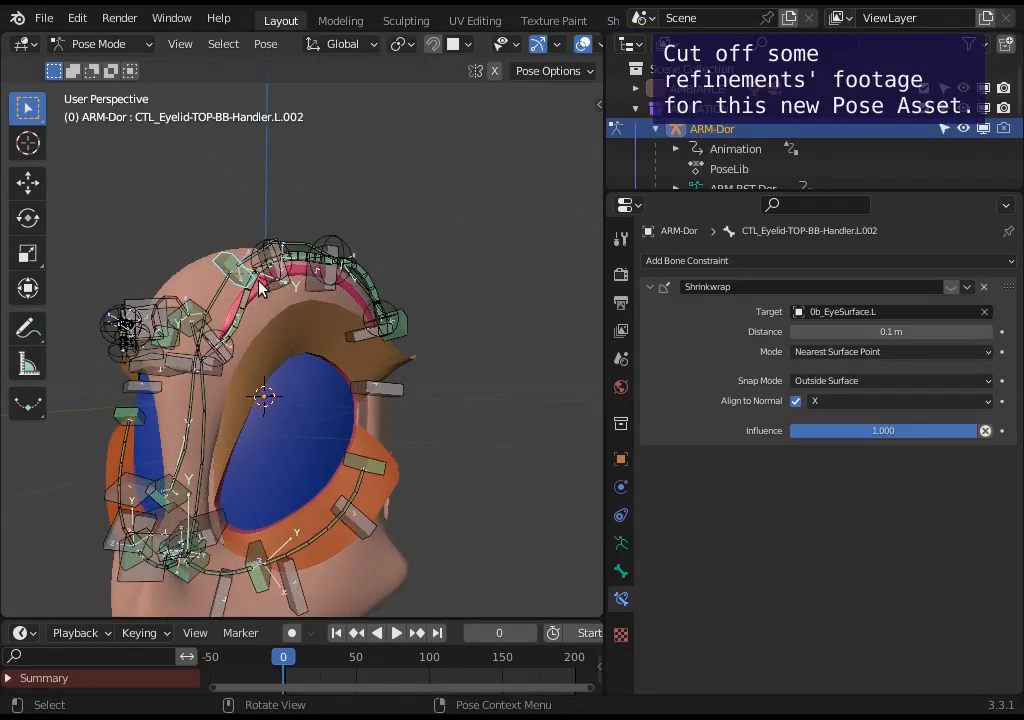
key(g)
click(276, 345)
middle_drag(276, 345, 318, 429)
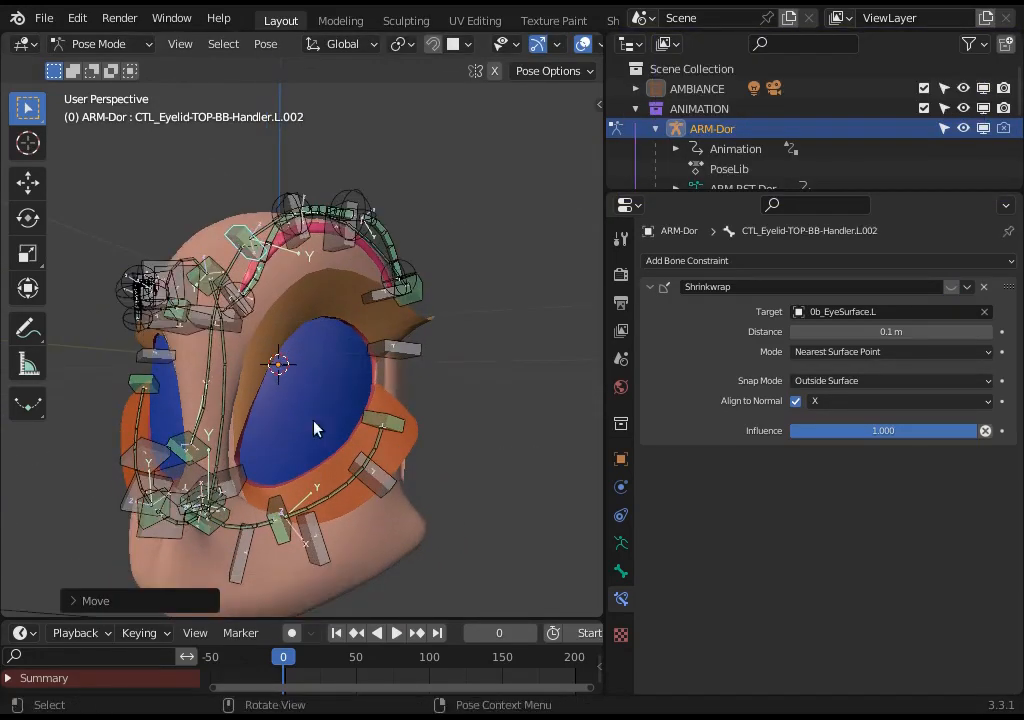
Step: Rotate CTL_Eyelid-BOT-BB-Handler.L.003 to tilt along the outer lower lid of the left eye
click(318, 557)
middle_drag(325, 478, 344, 466)
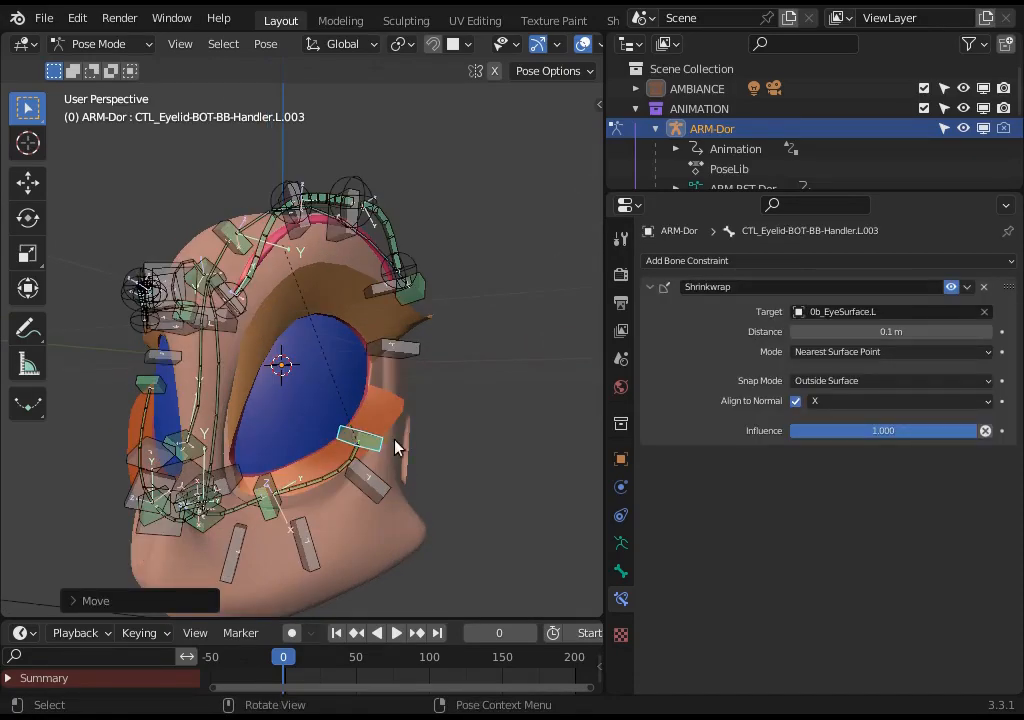
key(r)
click(414, 472)
Step: Raise CTL_EyeContour-BB-Handler.L.009 and L.010 slightly beneath the left eye and adjust the outer lower contour handler
click(310, 560)
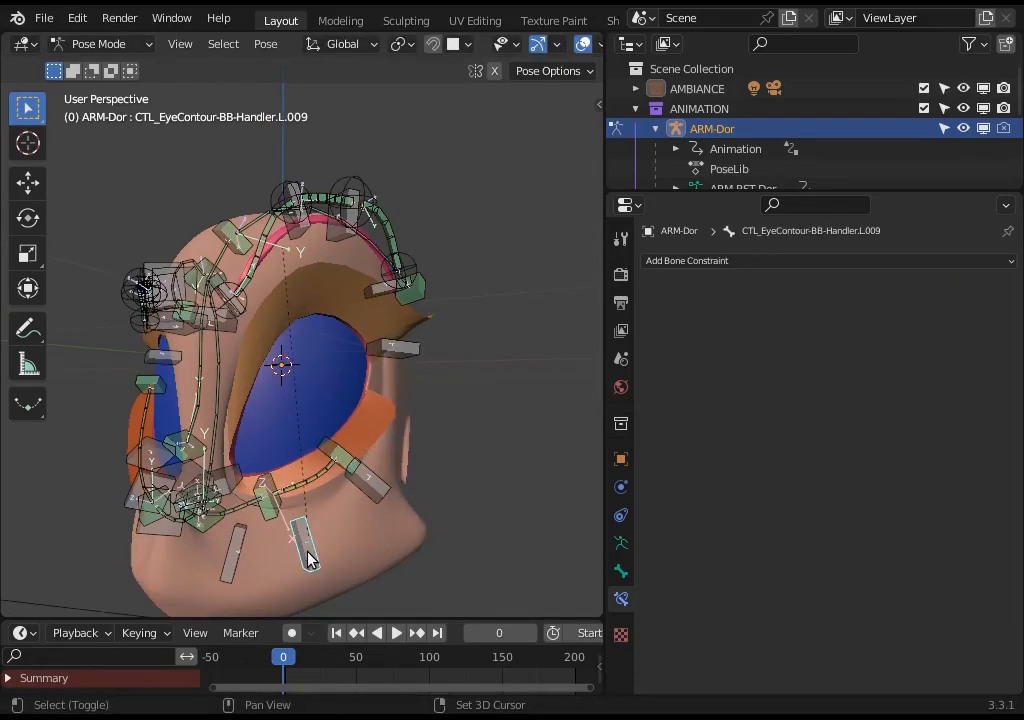
shift+click(239, 555)
key(g)
click(234, 573)
key(g)
click(258, 535)
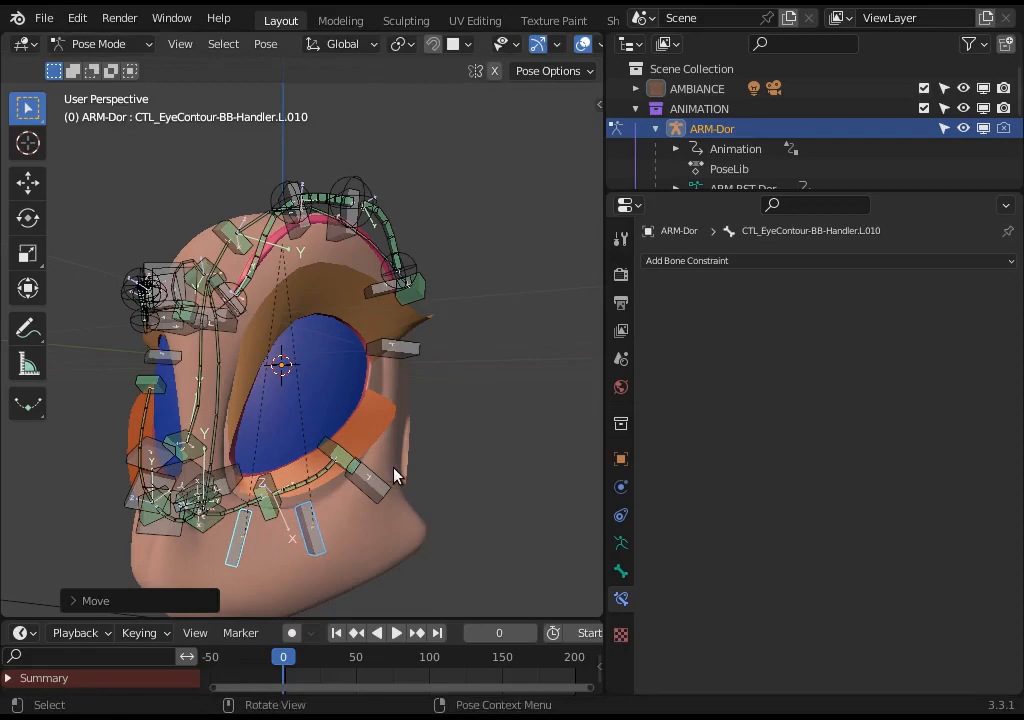
click(378, 490)
key(g)
click(342, 531)
Step: Lower CTL_Eyelid-BOT-BB-Handler.L.003 and L.002 slightly along the left eye's lower lid
middle_drag(348, 474, 359, 464)
click(363, 435)
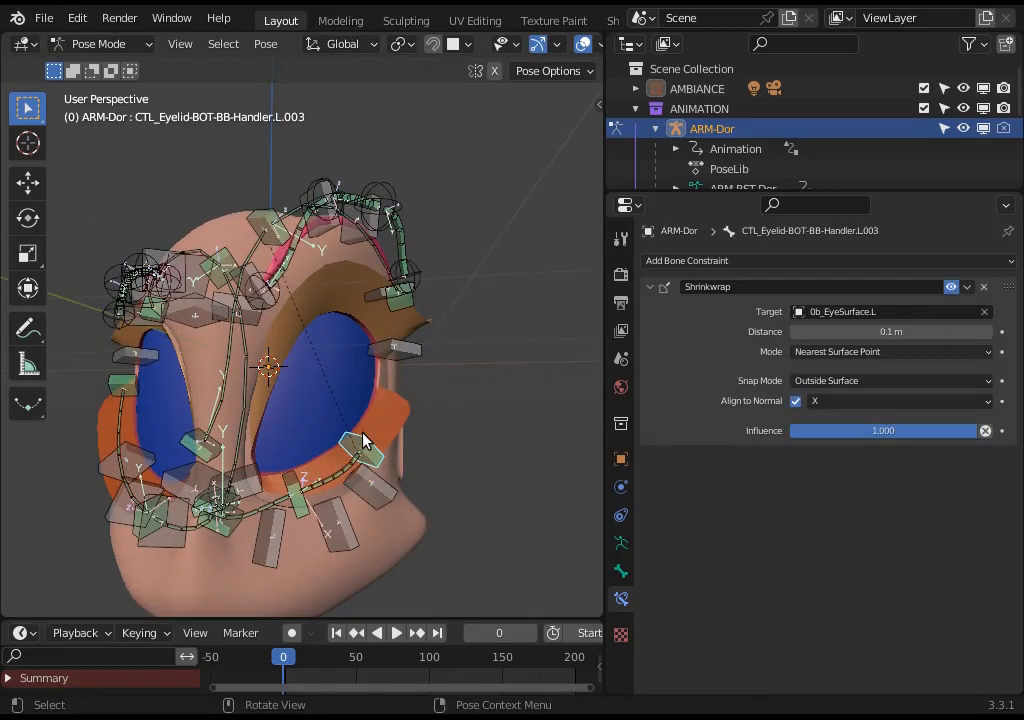
key(g)
click(367, 500)
click(297, 493)
key(g)
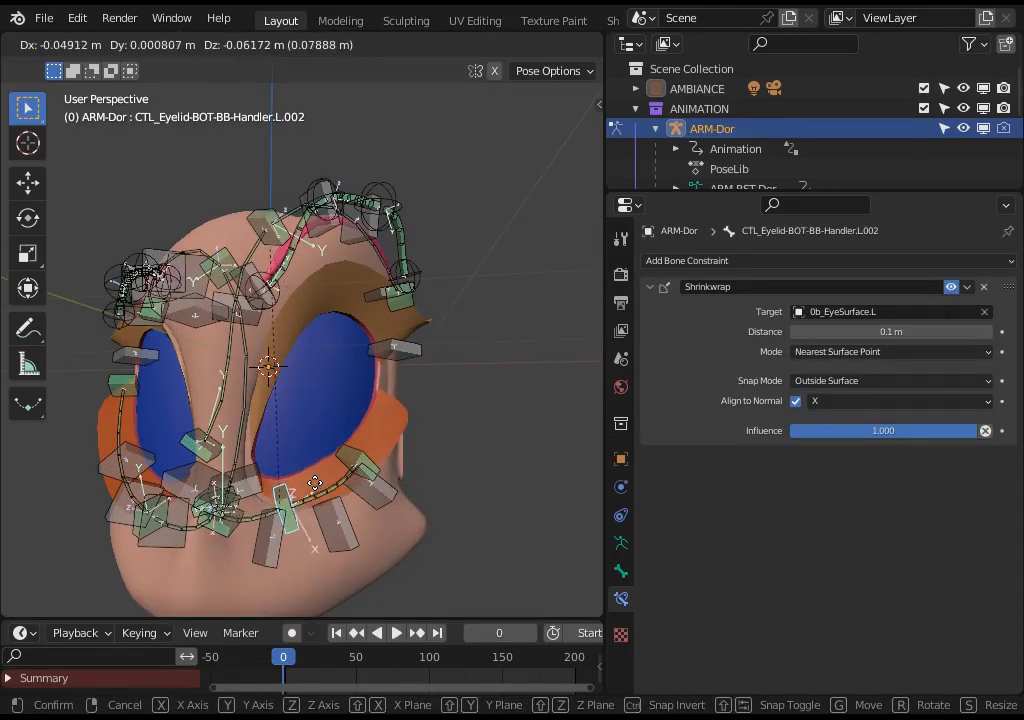
click(228, 549)
Step: Shift CTL_Eyelid-BOT-BB-Handler.L.001 at the left eye's inner corner and lower CTL_Eyelid-BOT-BB-Handler.L.003 a little more
click(215, 510)
click(195, 512)
click(193, 506)
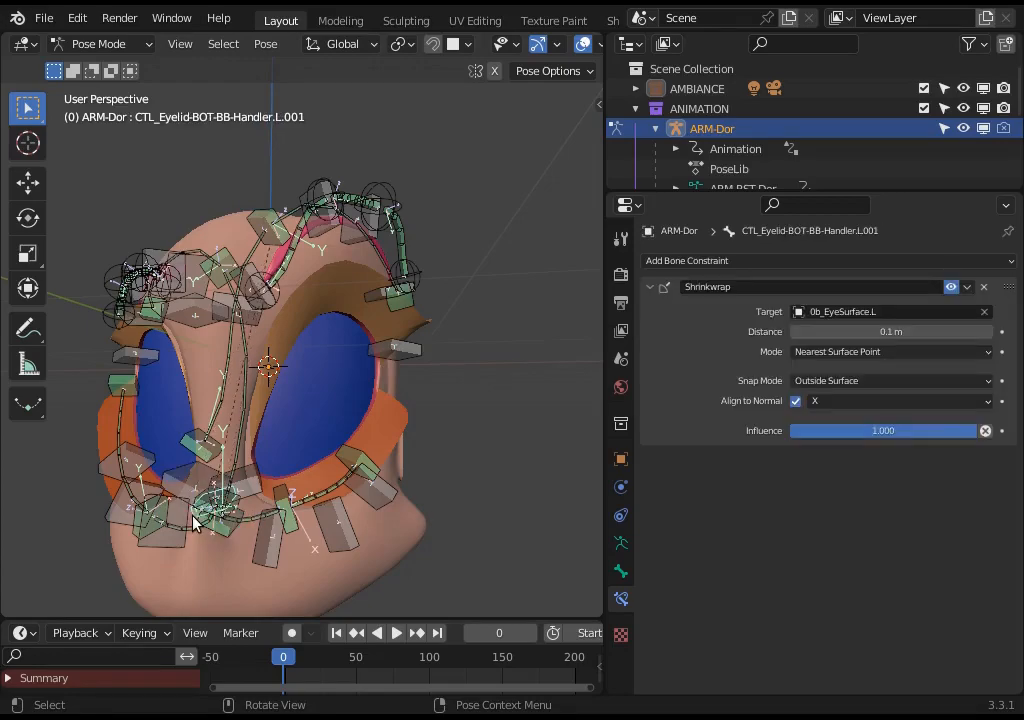
key(g)
click(200, 525)
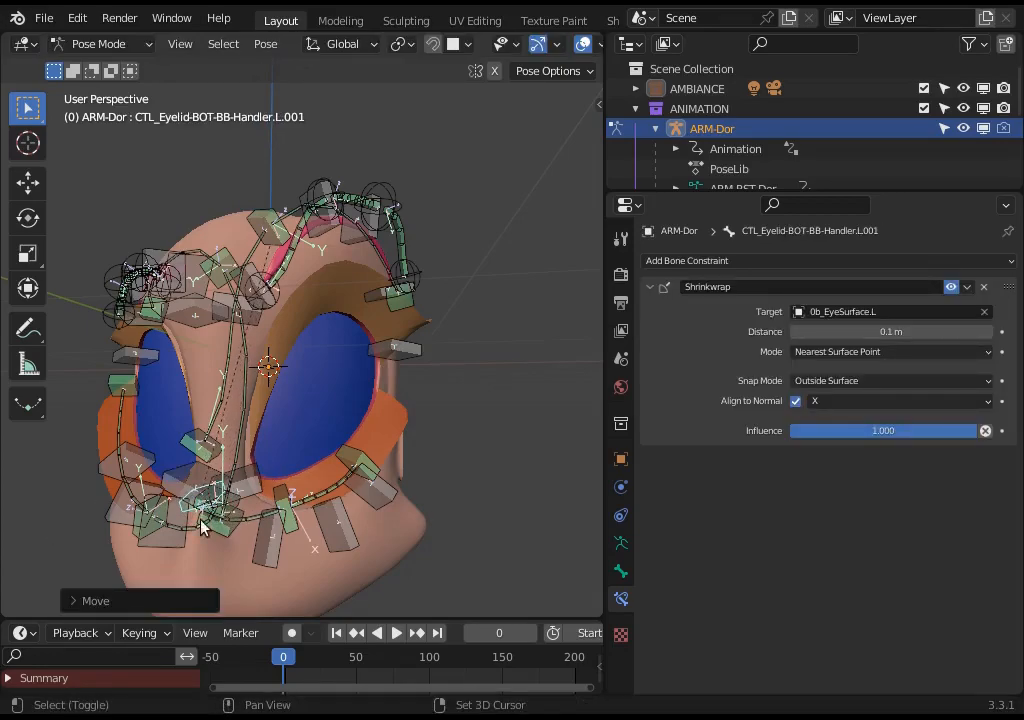
click(353, 466)
key(g)
click(357, 476)
middle_drag(350, 424, 328, 421)
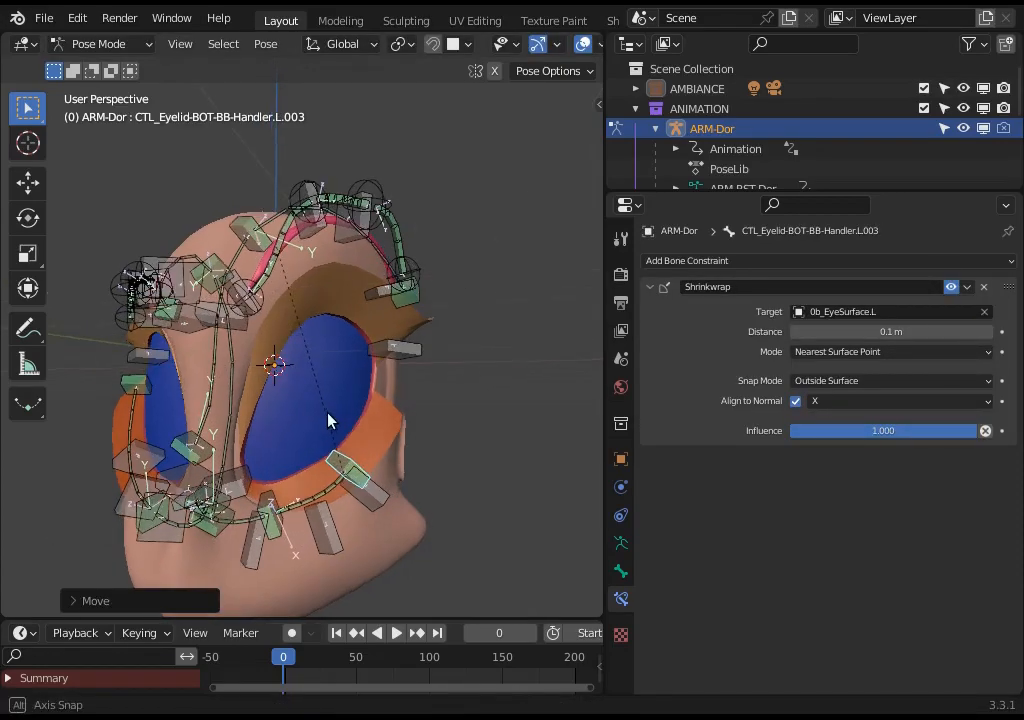
click(311, 240)
key(g)
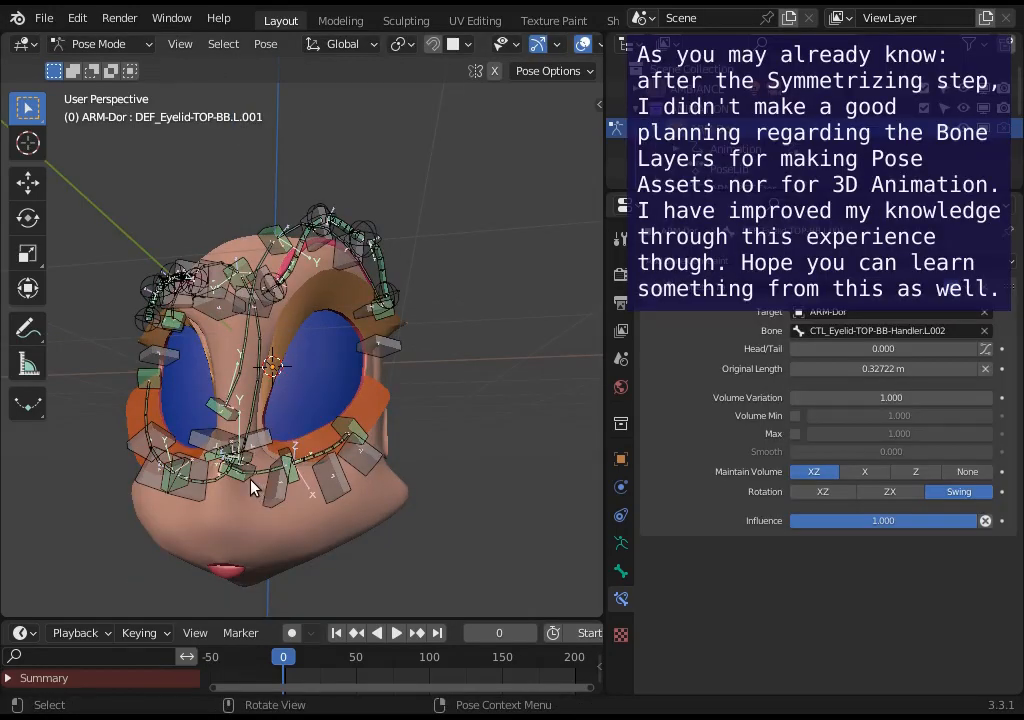
Step: Select the left eye's lower lid and contour bones, the inner-corner handlers and CTL_Eyelid-TOP-BB-Handler.L.002
key(c)
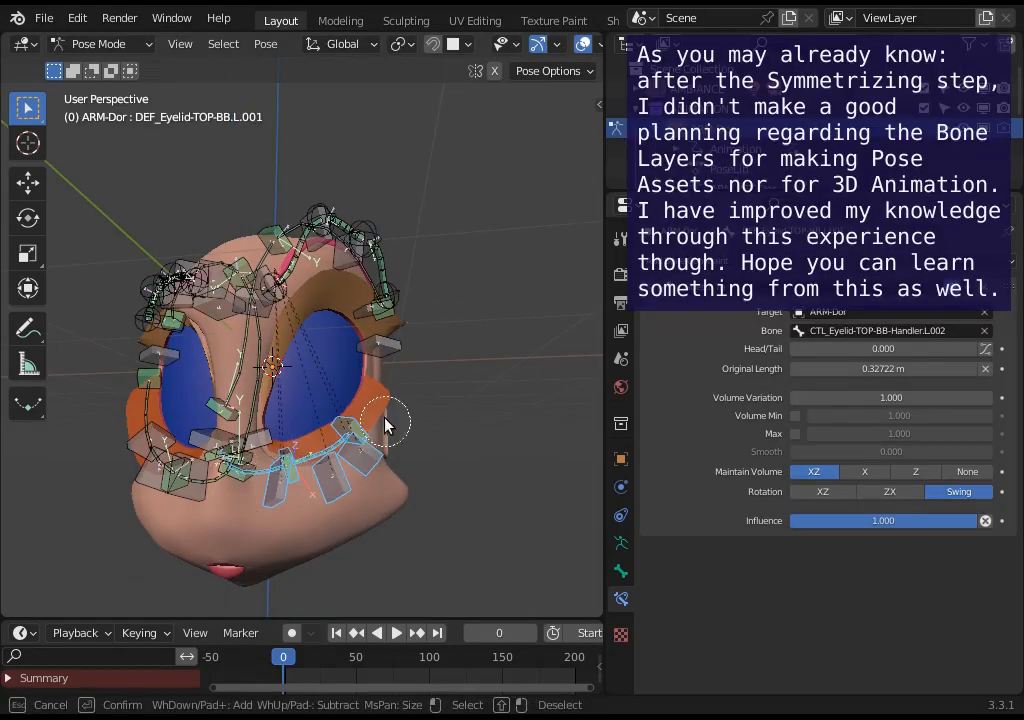
right_click(386, 424)
scroll(288, 516, up, 5)
click(184, 540)
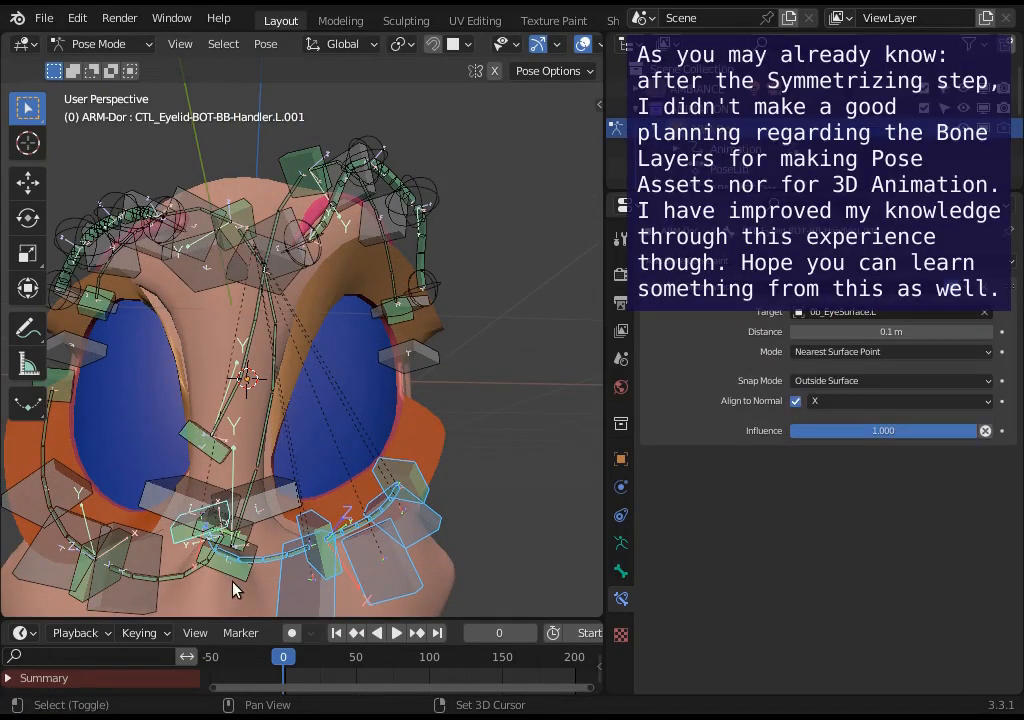
middle_drag(251, 543, 293, 556)
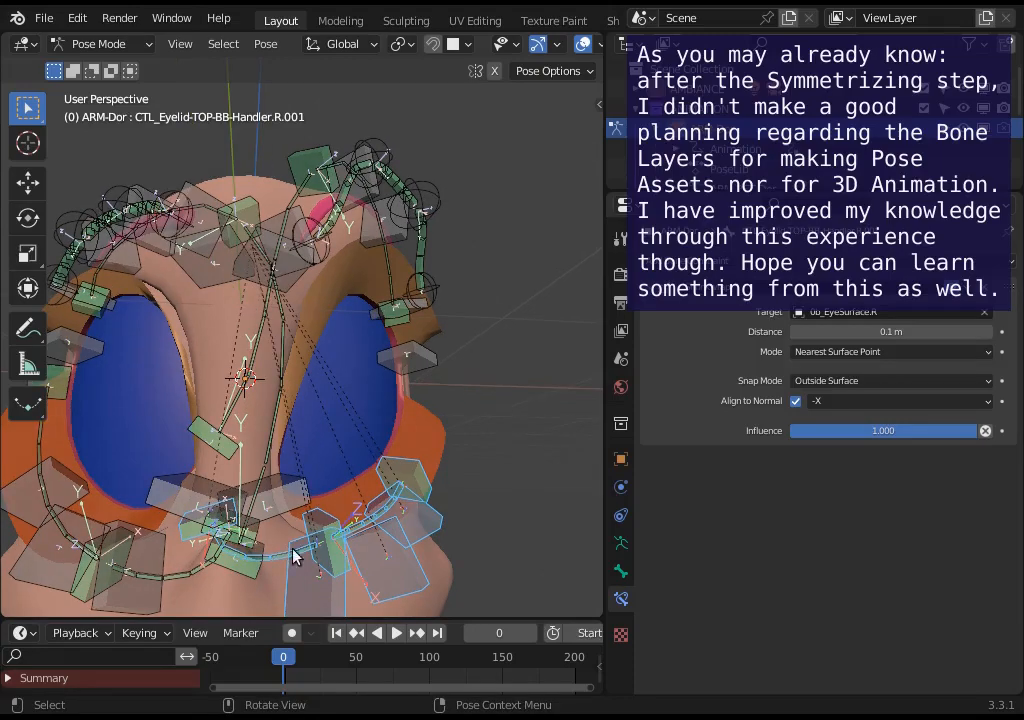
middle_drag(281, 487, 264, 503)
shift+click(216, 478)
shift+click(251, 389)
middle_drag(251, 385, 180, 370)
shift+click(223, 225)
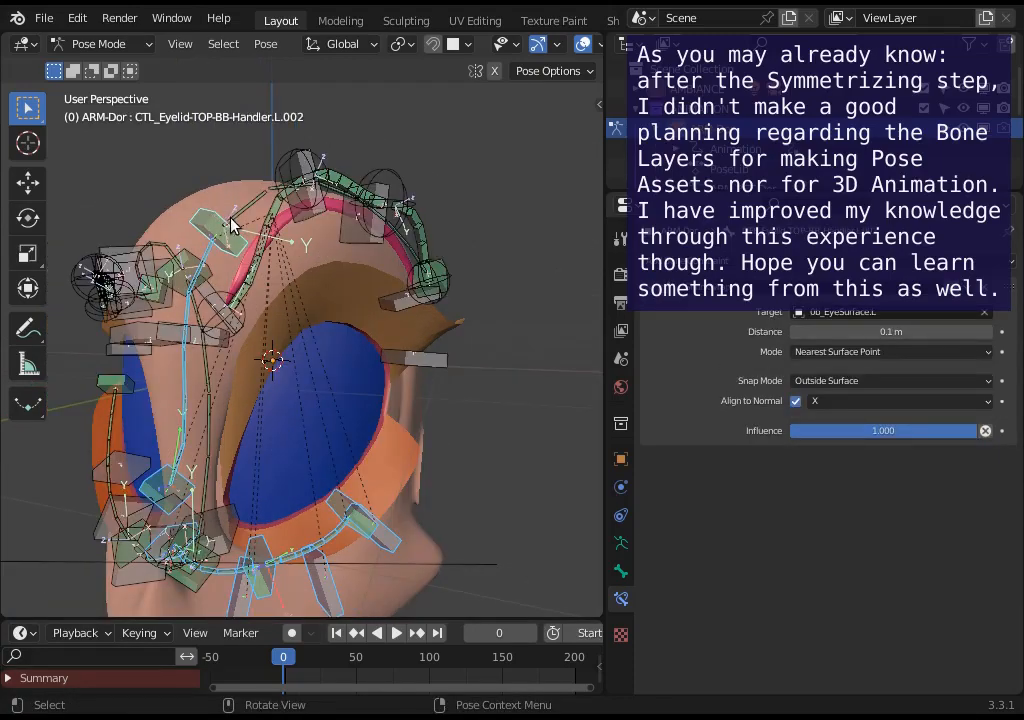
Step: Add the left brow and upper contour bones to the selection and create a pose asset from all of them
key(c)
mouse_move(271, 199)
mouse_down()
mouse_move(351, 191)
mouse_move(395, 320)
mouse_up()
right_click(407, 422)
middle_drag(270, 361, 332, 373)
mouse_move(421, 445)
middle_down()
mouse_move(350, 425)
mouse_move(345, 434)
mouse_move(283, 432)
mouse_move(260, 420)
mouse_move(272, 464)
mouse_move(251, 469)
mouse_move(338, 375)
middle_up()
key(n)
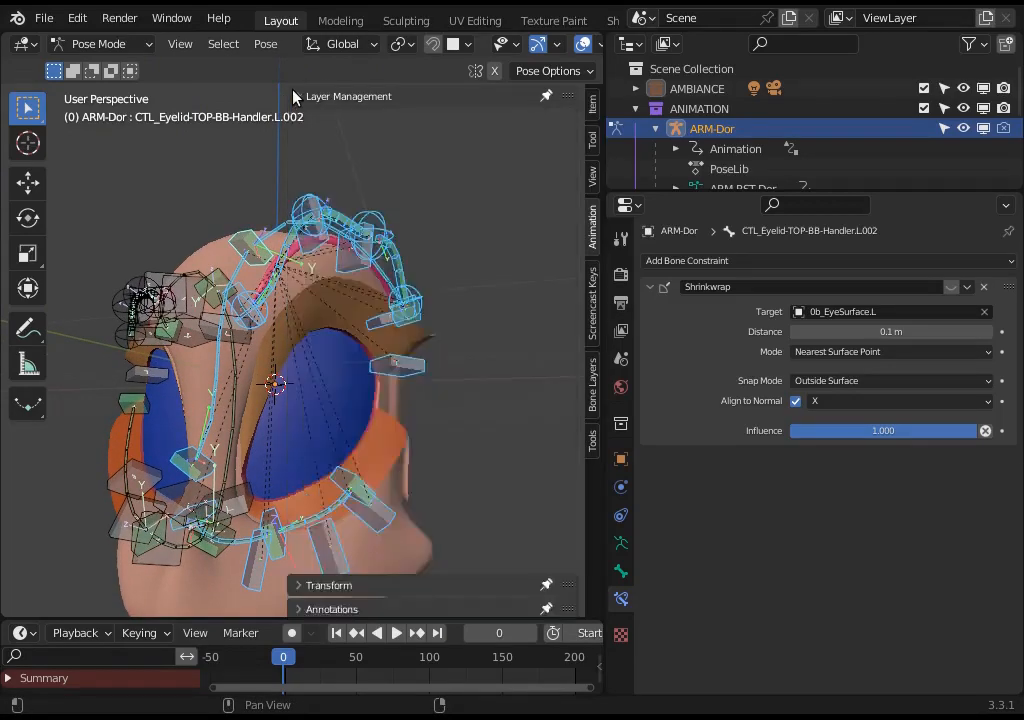
click(394, 196)
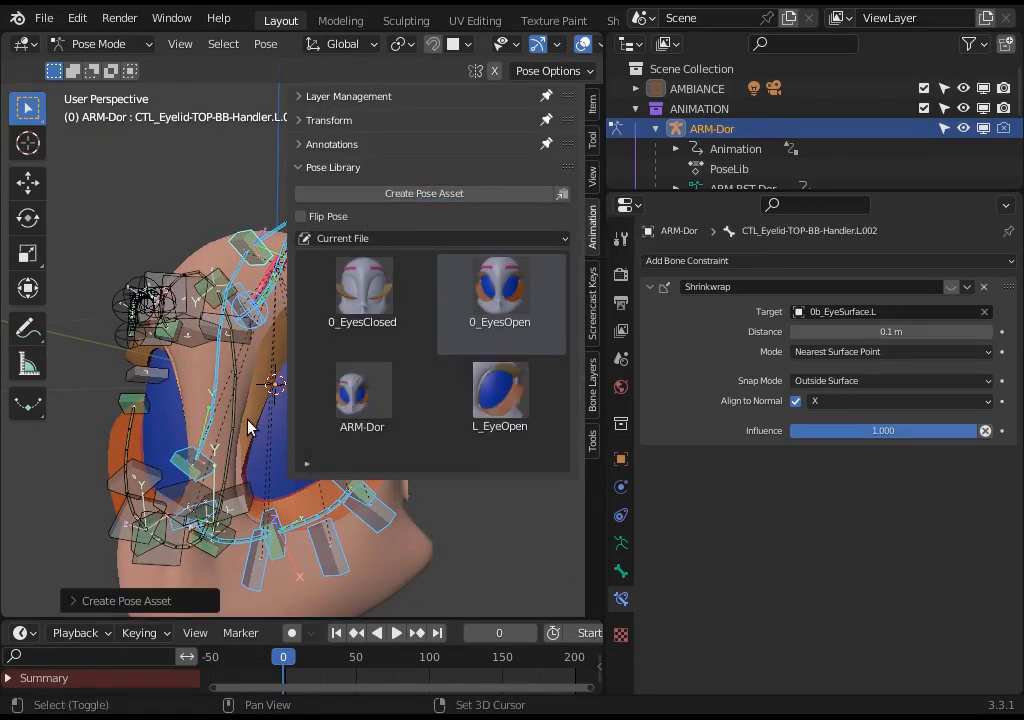
Step: Frame the left eye in the camera view and switch the properties editor to the Asset Browser
middle_drag(198, 335, 370, 422)
middle_drag(222, 418, 279, 427)
scroll(164, 420, up, 3)
key(n)
key(KP_0)
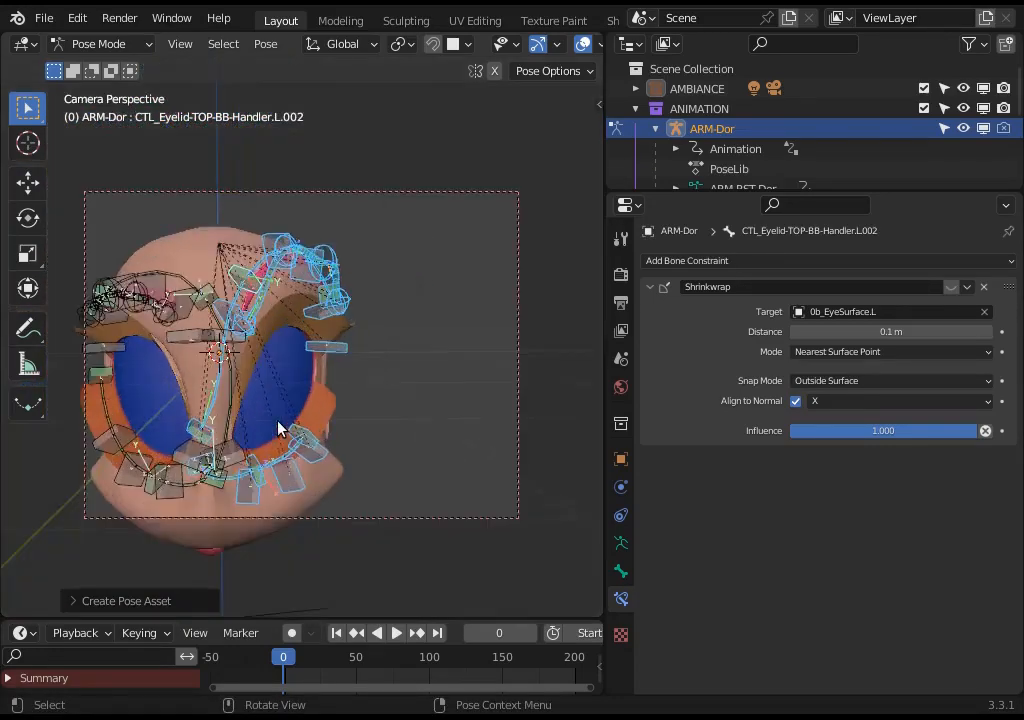
scroll(285, 422, up, 5)
middle_drag(328, 383, 450, 377)
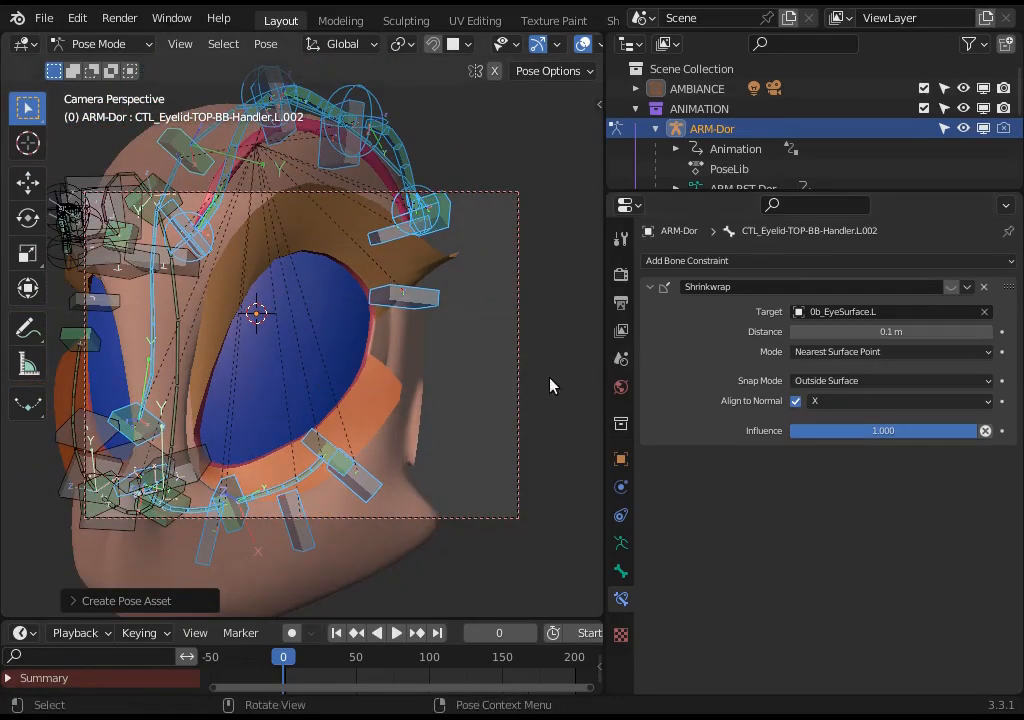
key(shift+F1)
key(shift+F1)
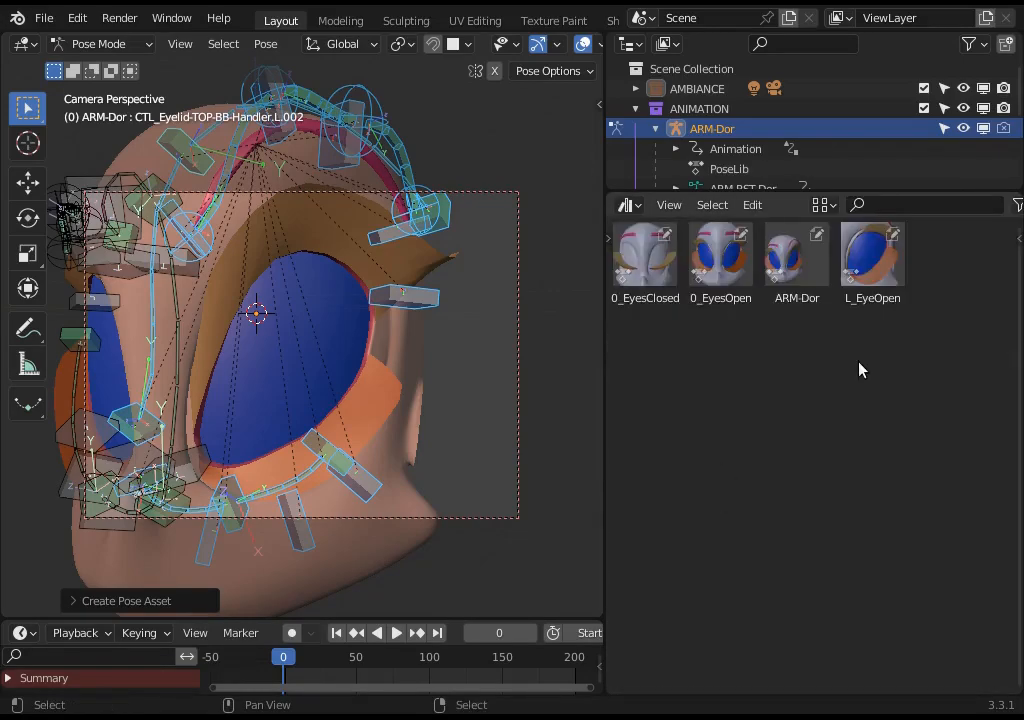
Step: Regenerate the ARM-Dor pose asset's preview from a close-up of the left eye and rename the asset L_Surprised
click(725, 360)
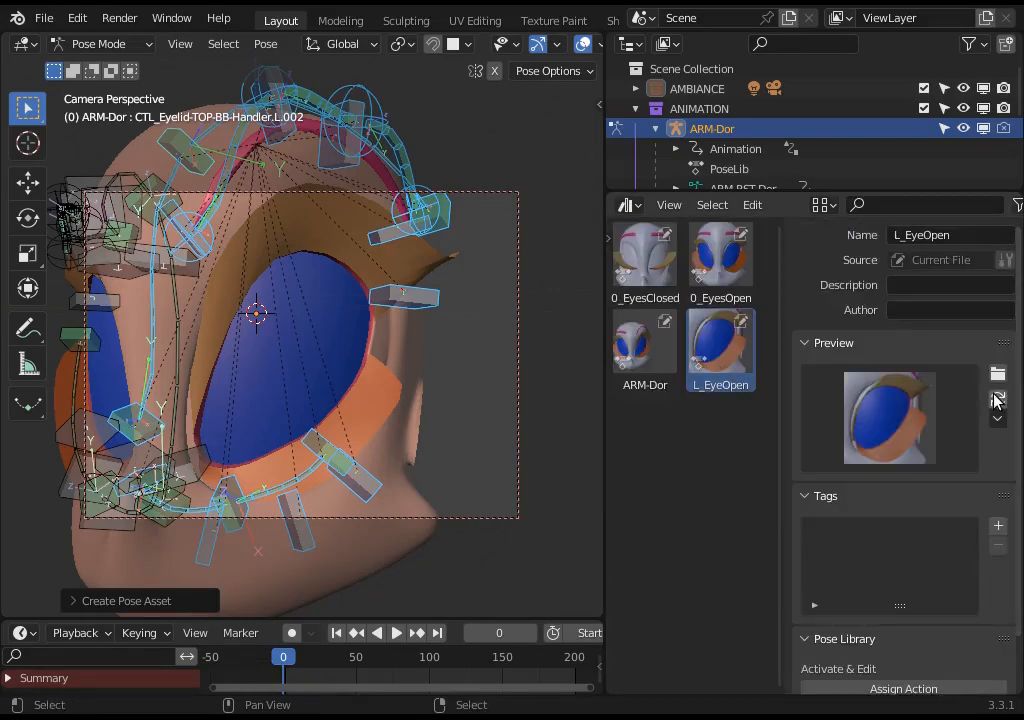
click(645, 348)
click(998, 399)
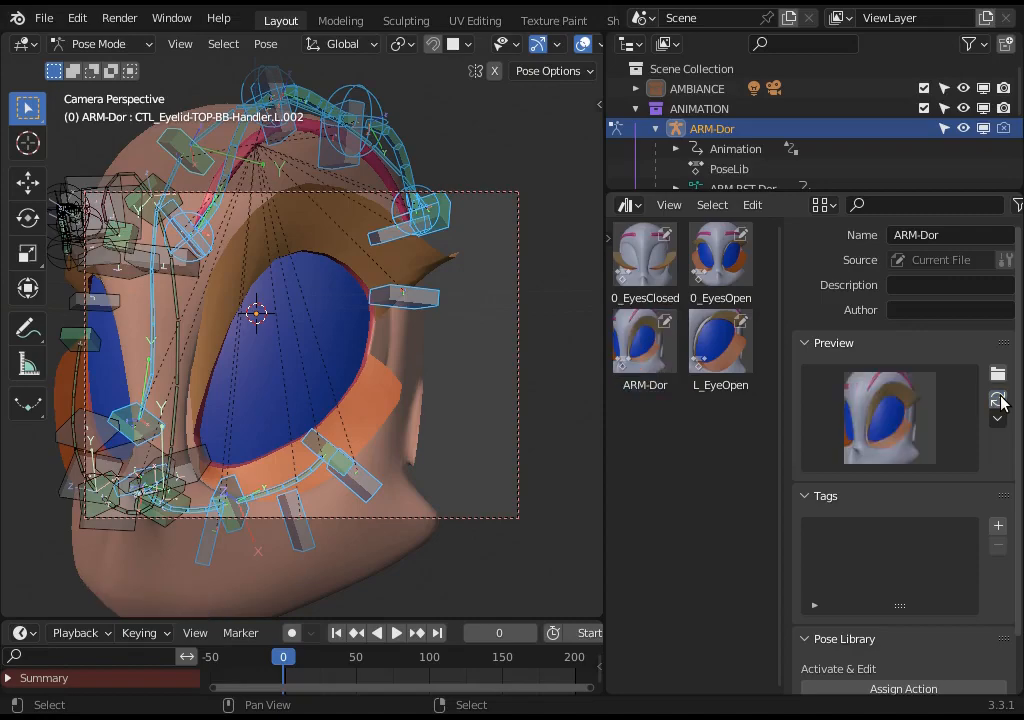
scroll(322, 374, up, 3)
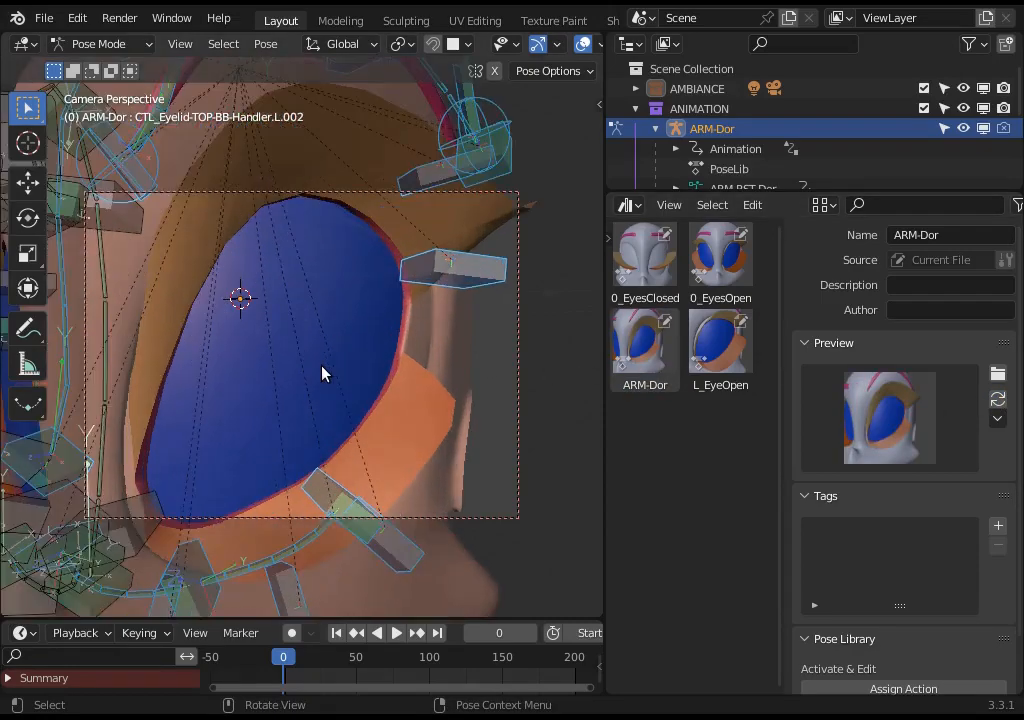
click(998, 399)
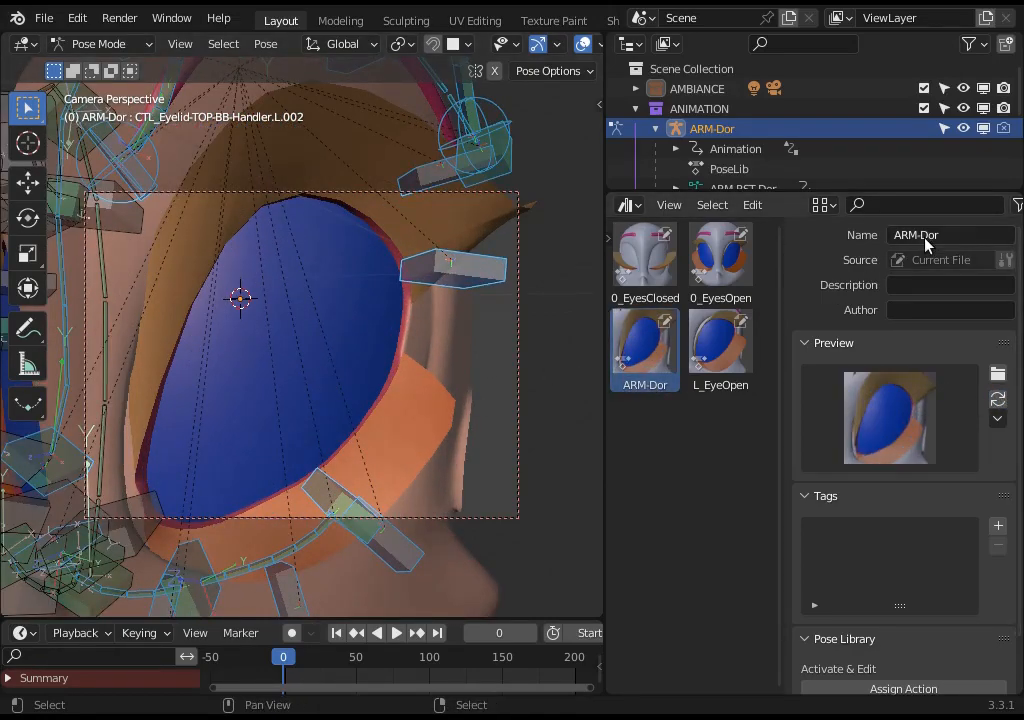
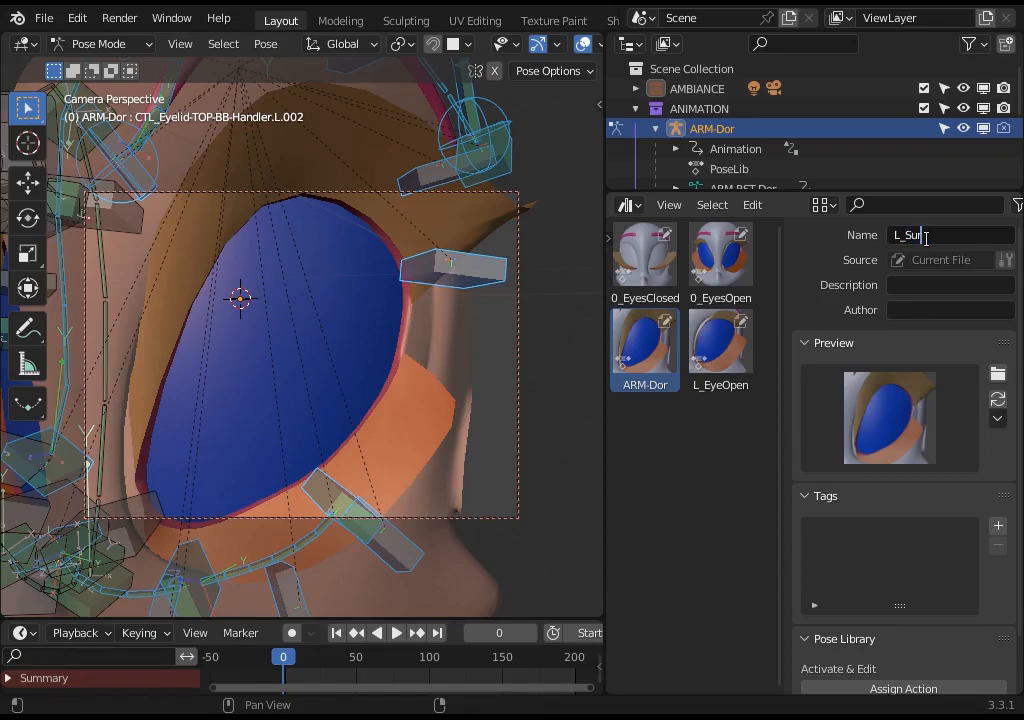
key(Return)
Step: Compare the asset previews of L_EyeOpen and L_Surprised with the posed head
scroll(378, 357, down, 2)
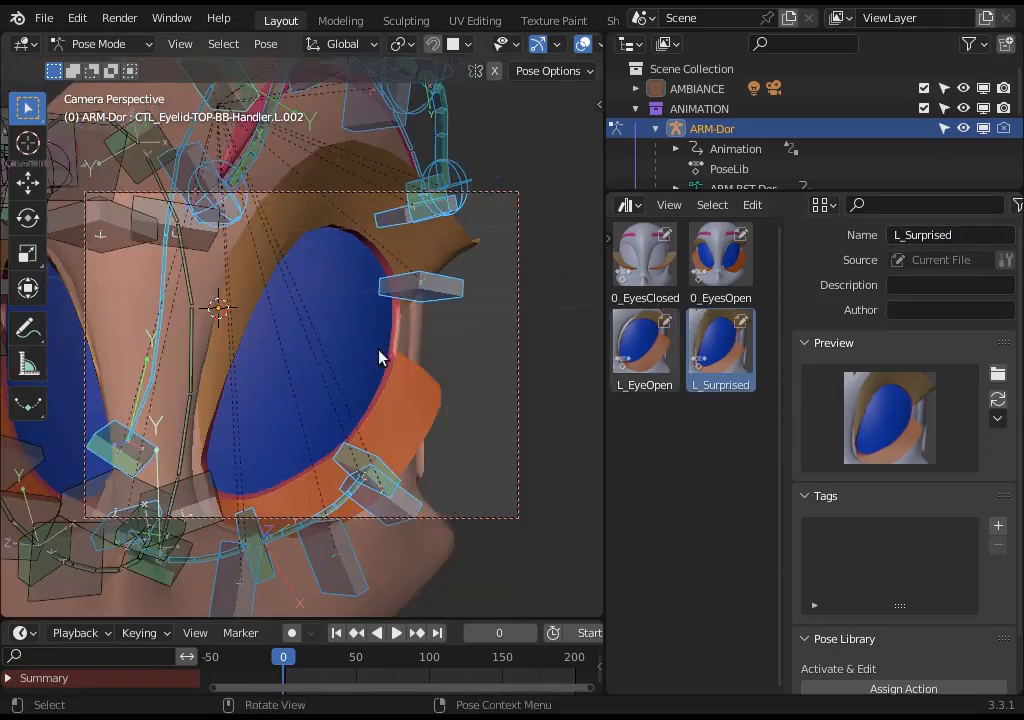
scroll(388, 322, down, 3)
middle_drag(333, 452, 370, 360)
click(637, 352)
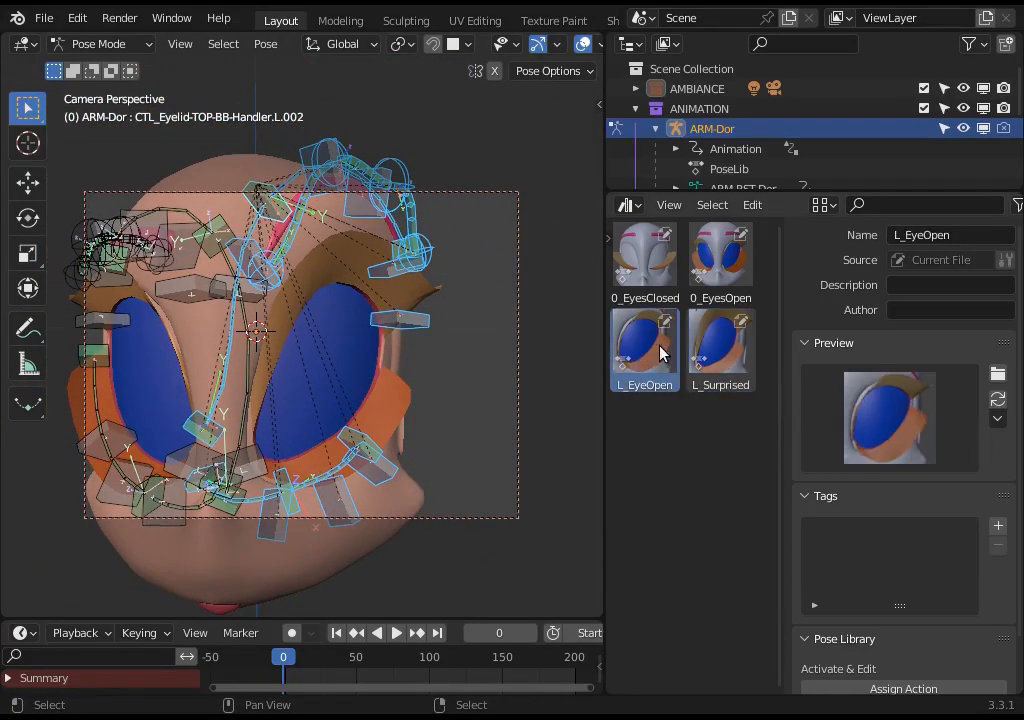
click(694, 349)
middle_drag(440, 328, 423, 354)
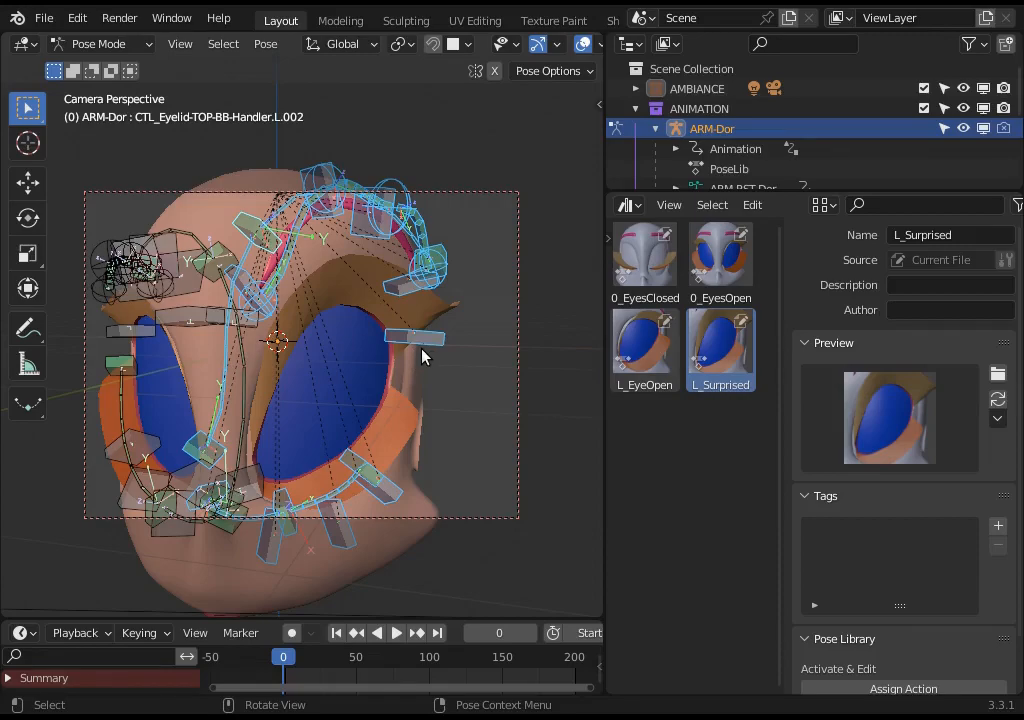
Step: Test the L_EyeOpen and L_Surprised poses on the left eye by applying them alternately from the Pose Library
key(n)
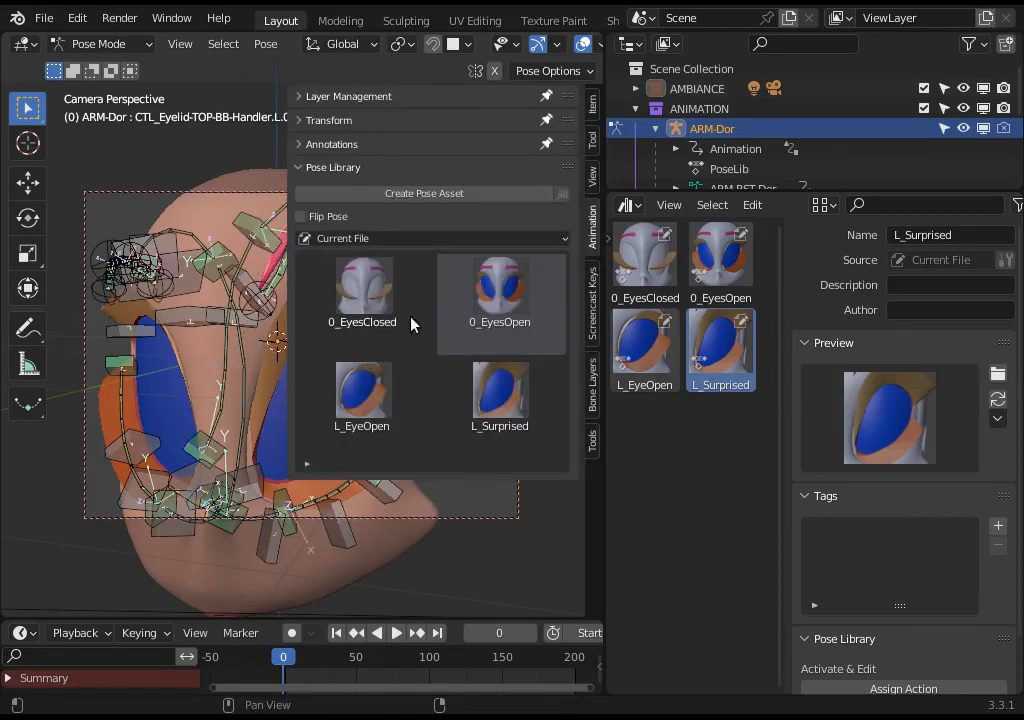
click(358, 384)
click(496, 389)
middle_drag(96, 309, 134, 305)
click(357, 383)
click(506, 396)
click(398, 405)
click(498, 404)
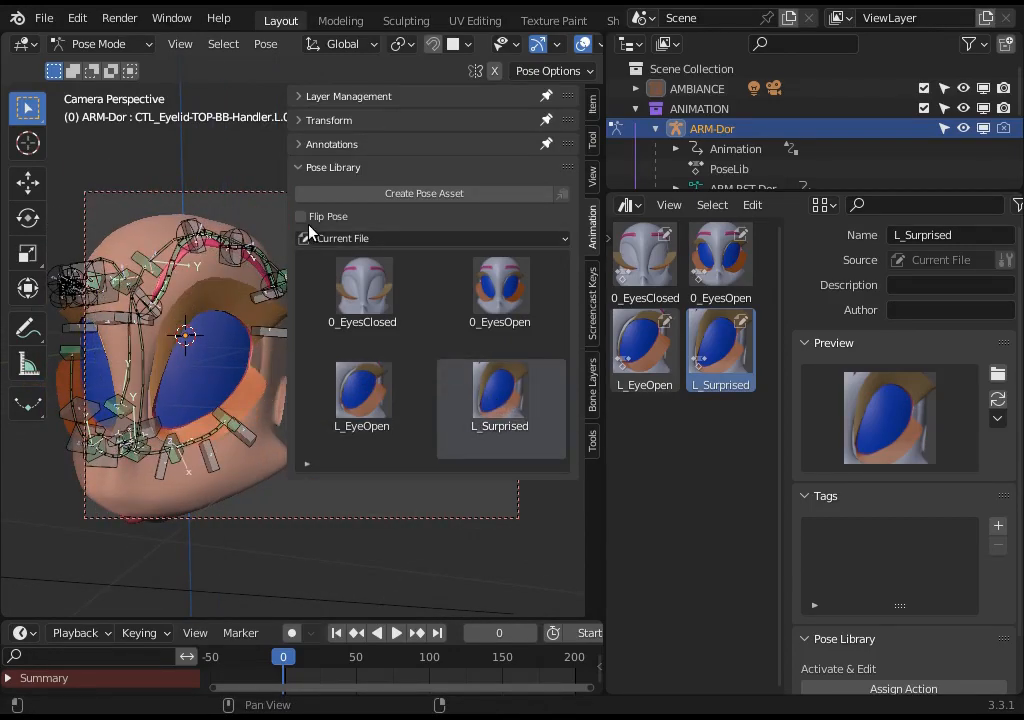
Step: Test the L_Surprised and L_EyeOpen poses on the right eye by applying them with Flip Pose enabled
click(487, 389)
middle_drag(165, 345, 251, 343)
scroll(176, 331, down, 1)
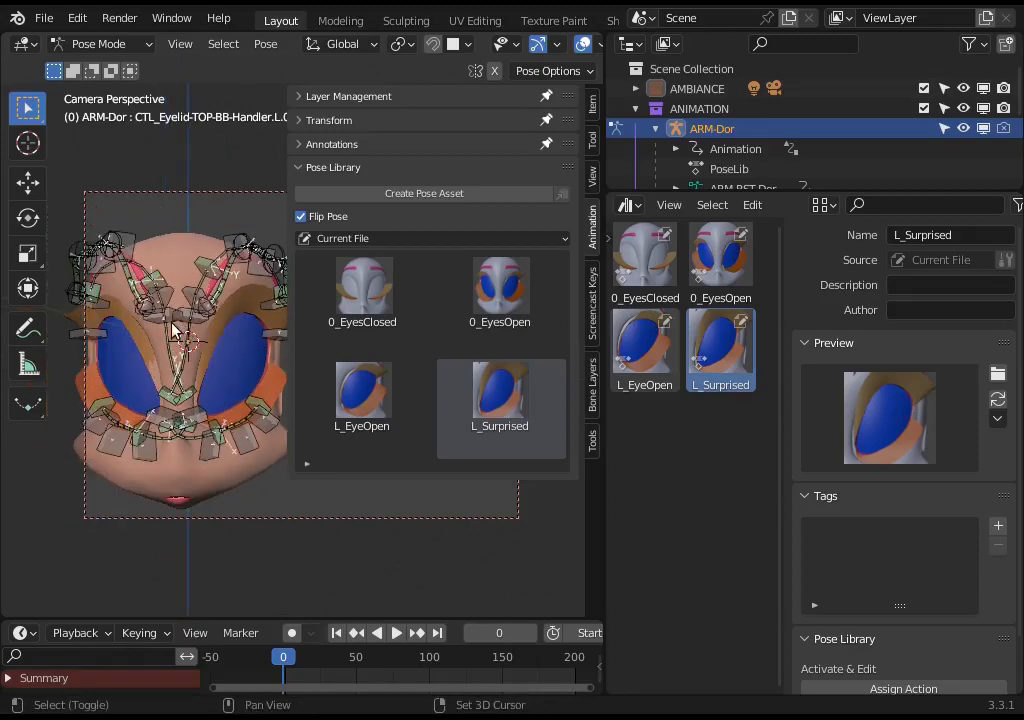
shift+middle_drag(174, 331, 208, 327)
click(418, 386)
click(549, 411)
click(366, 407)
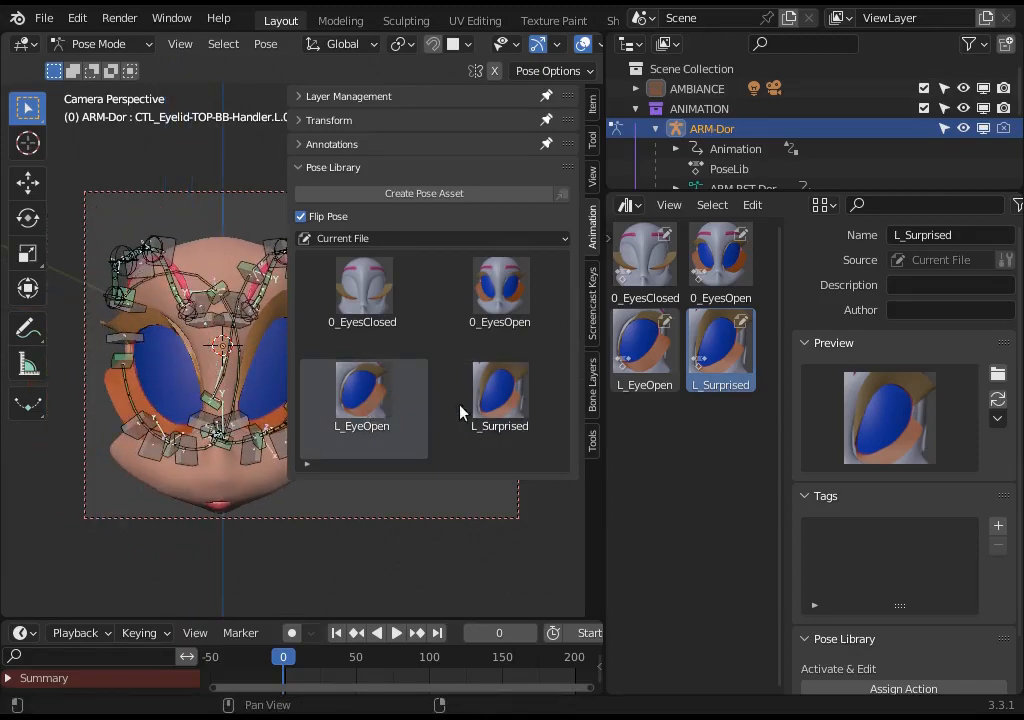
click(492, 406)
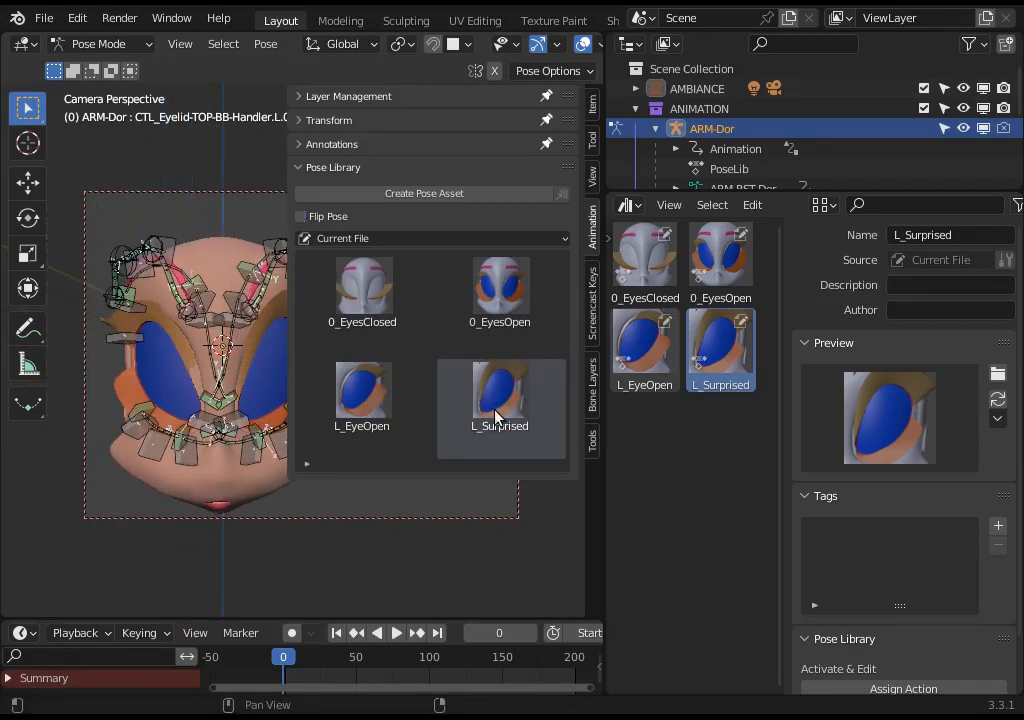
Step: Test 0_EyesClosed, 0_EyesOpen, L_Surprised and L_EyeOpen in sequence, applying L_Surprised both normally and with Flip Pose
click(388, 303)
click(515, 416)
click(329, 218)
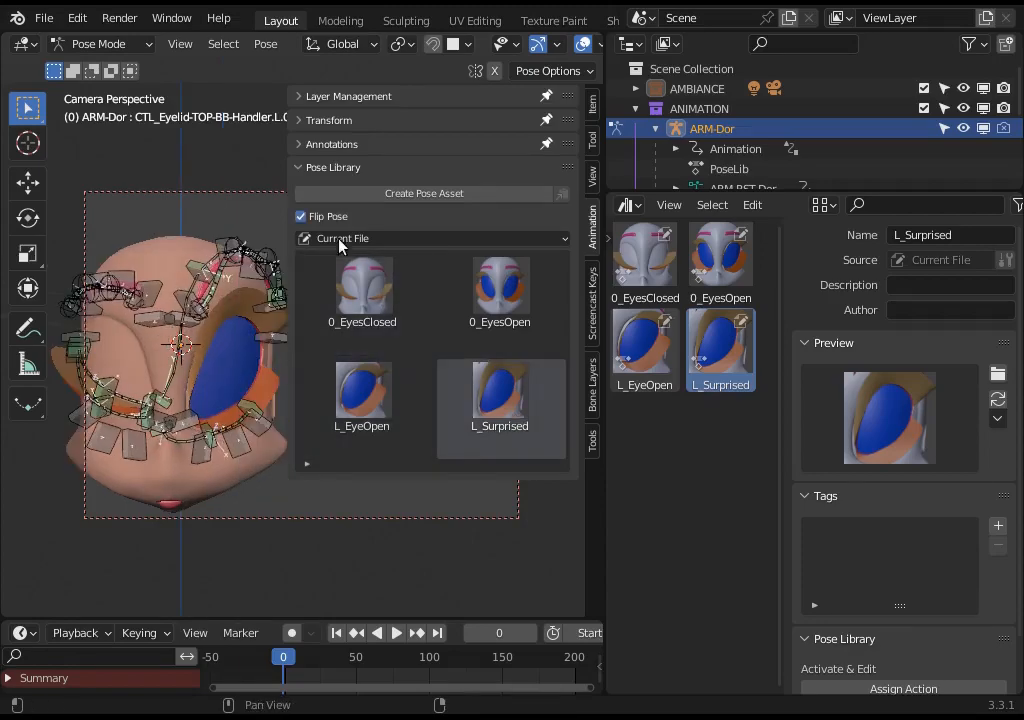
click(484, 424)
click(385, 310)
click(541, 298)
click(504, 400)
click(376, 393)
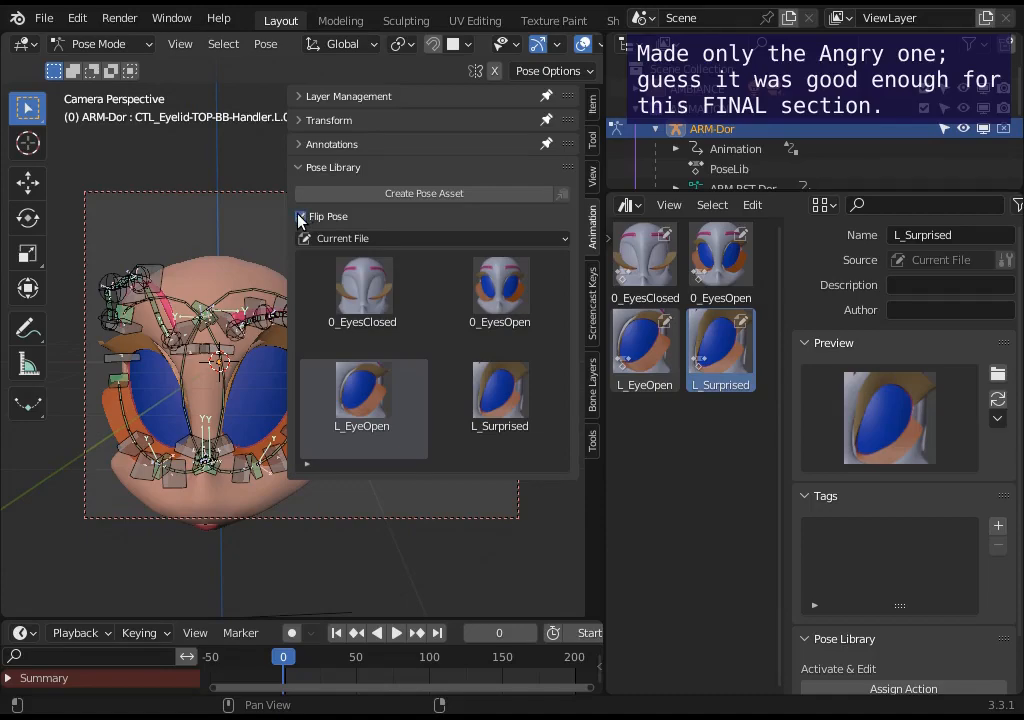
Step: Clear the location of all pose bones to return the face to its rest position
key(n)
key(a)
key(alt+g)
scroll(249, 389, up, 3)
click(341, 429)
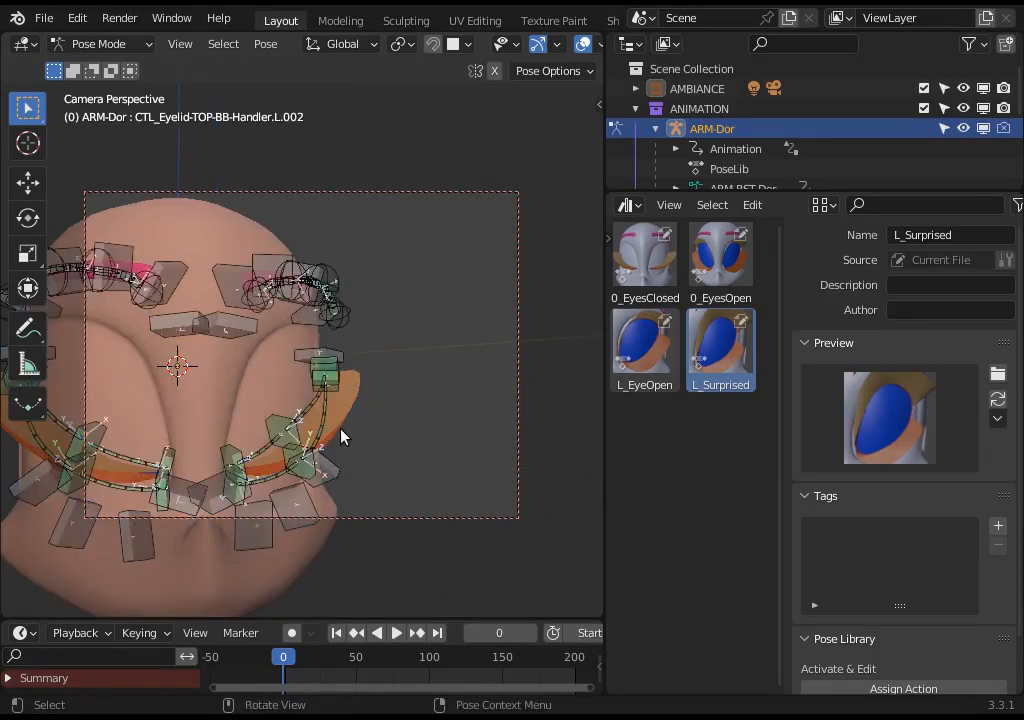
Step: Raise the left eye's middle upper-lid handler, and rotate and raise CTL_Eyelid-TOP-BB-Handler.L.003 at the outer corner to slant the lid
middle_drag(341, 429, 262, 404)
click(254, 400)
key(g)
click(250, 308)
click(331, 318)
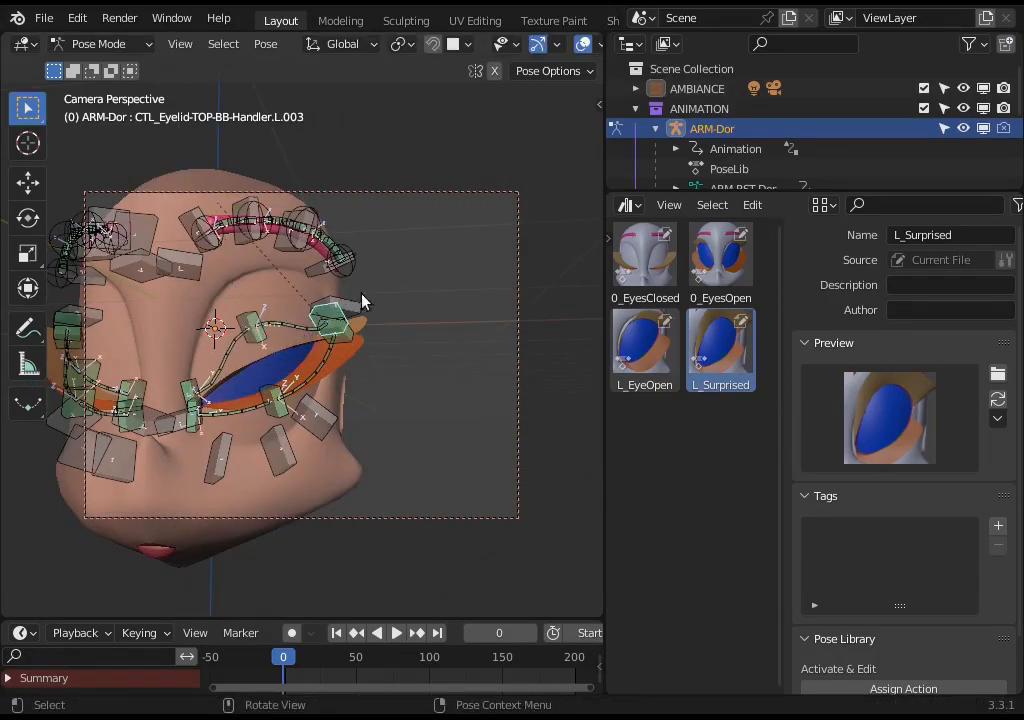
key(r)
click(391, 352)
key(g)
click(399, 316)
Step: Lower CTL_Eyelid-BOT-BB-Handler.L.003 slightly and reposition CTL_Eyelid-BOT-BB-Handler.L.002 along the left lower lid
click(346, 337)
key(g)
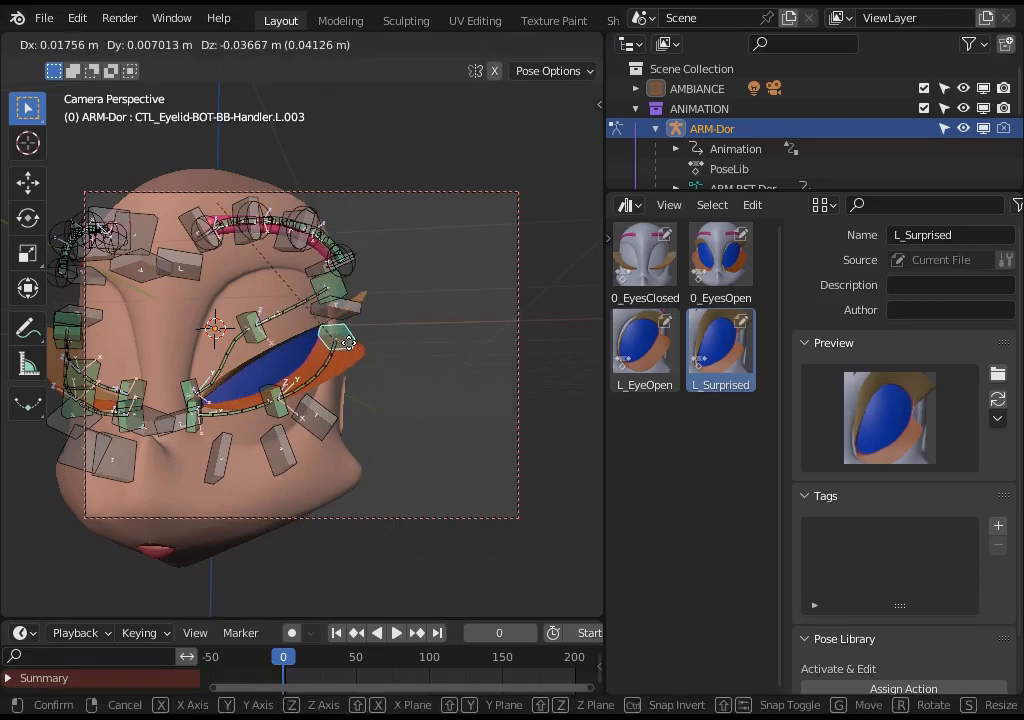
click(342, 348)
click(270, 390)
key(g)
click(274, 388)
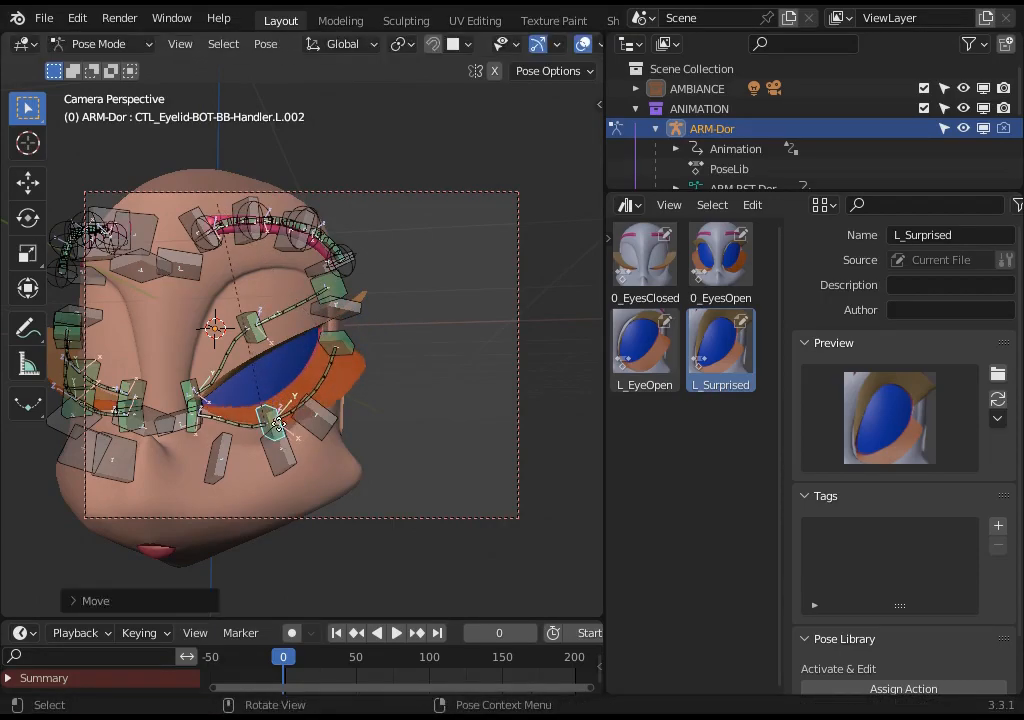
key(g)
click(276, 391)
Step: Rotate and reposition CTL_EyeContour-BB-Handler.L.001 below the left eye's inner corner
click(197, 425)
key(r)
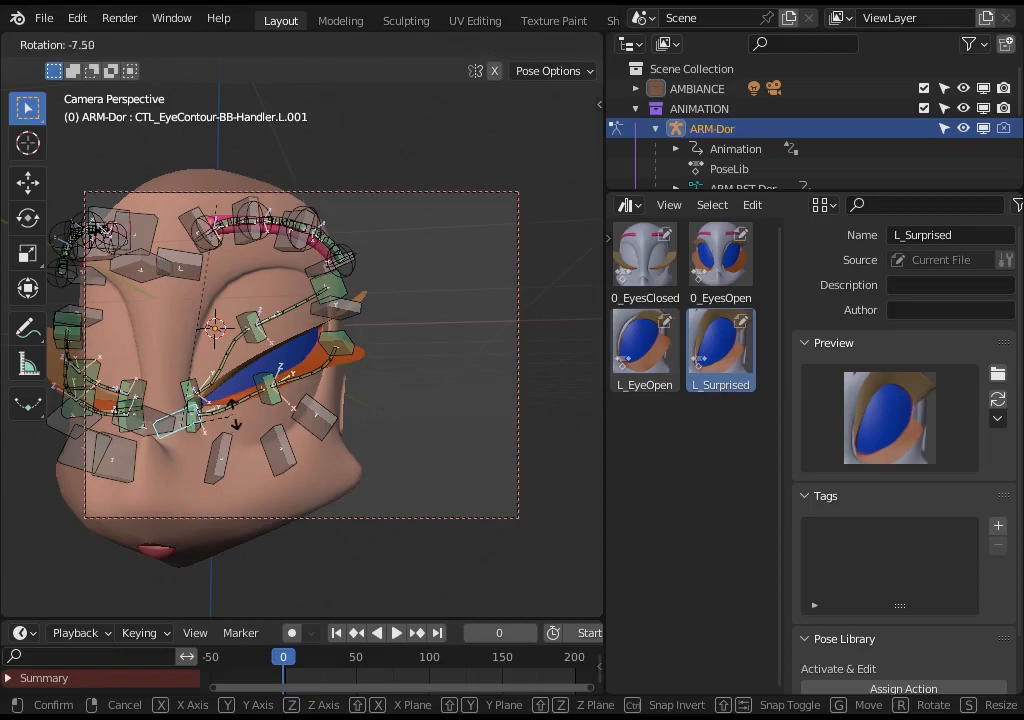
click(246, 395)
key(g)
click(240, 406)
Step: Move CTL_Eyelid-TOP-BB-Handler.L.001 and CTL_EyeContour-BB-Handler.L.001 toward the nose at the left eye's inner corner
click(187, 381)
key(g)
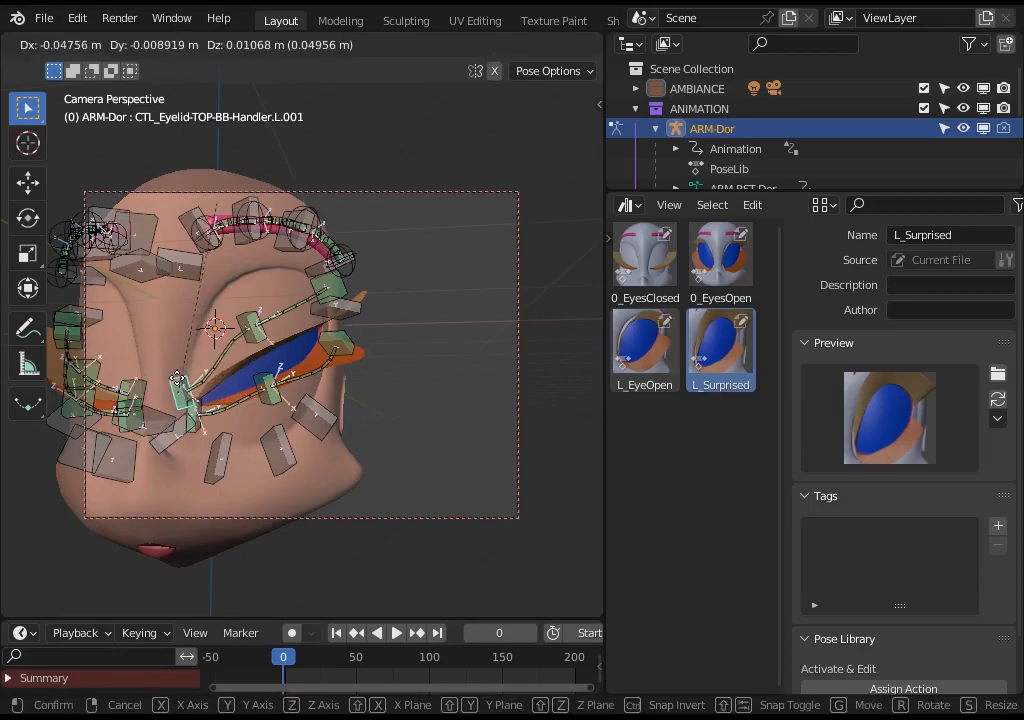
click(174, 376)
click(193, 425)
key(g)
click(217, 434)
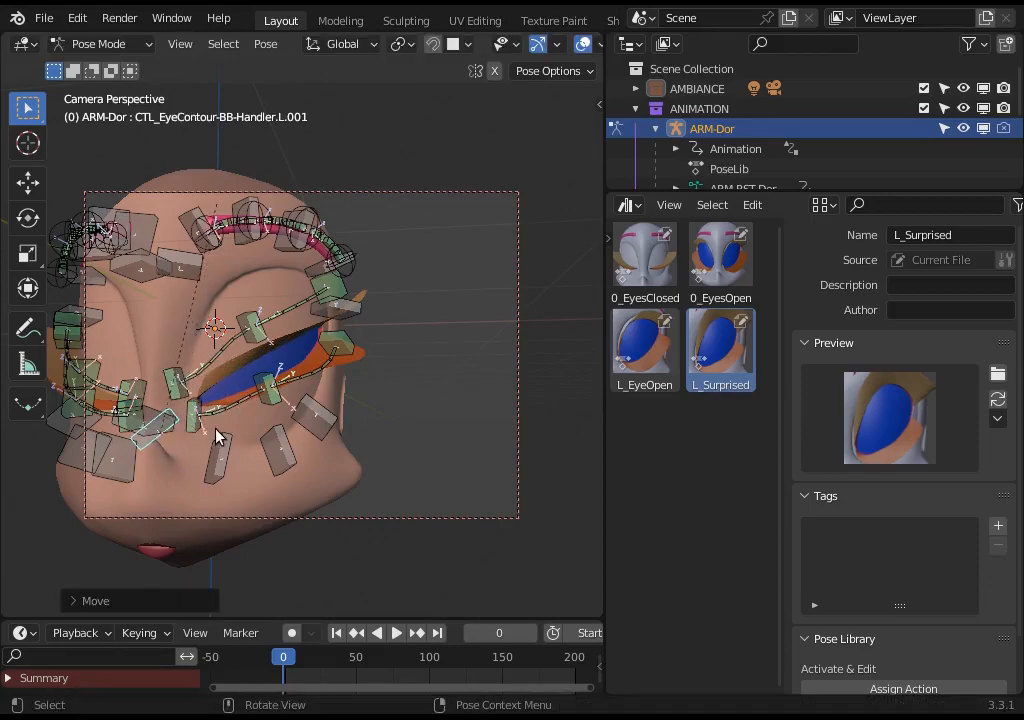
Step: Raise CTL_EyeContour-BB-Handler.L.010 and L.009 below the left eye and shift L.008 slightly outward
key(g)
click(214, 452)
click(217, 453)
key(g)
click(219, 438)
click(277, 450)
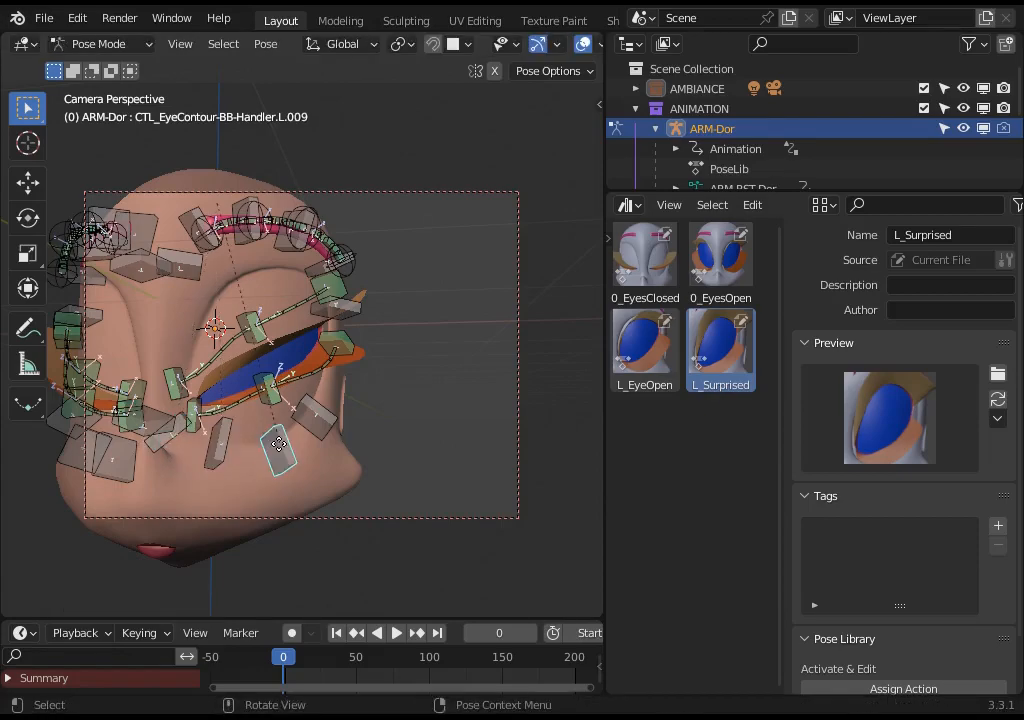
key(g)
click(277, 429)
click(326, 408)
key(g)
click(341, 418)
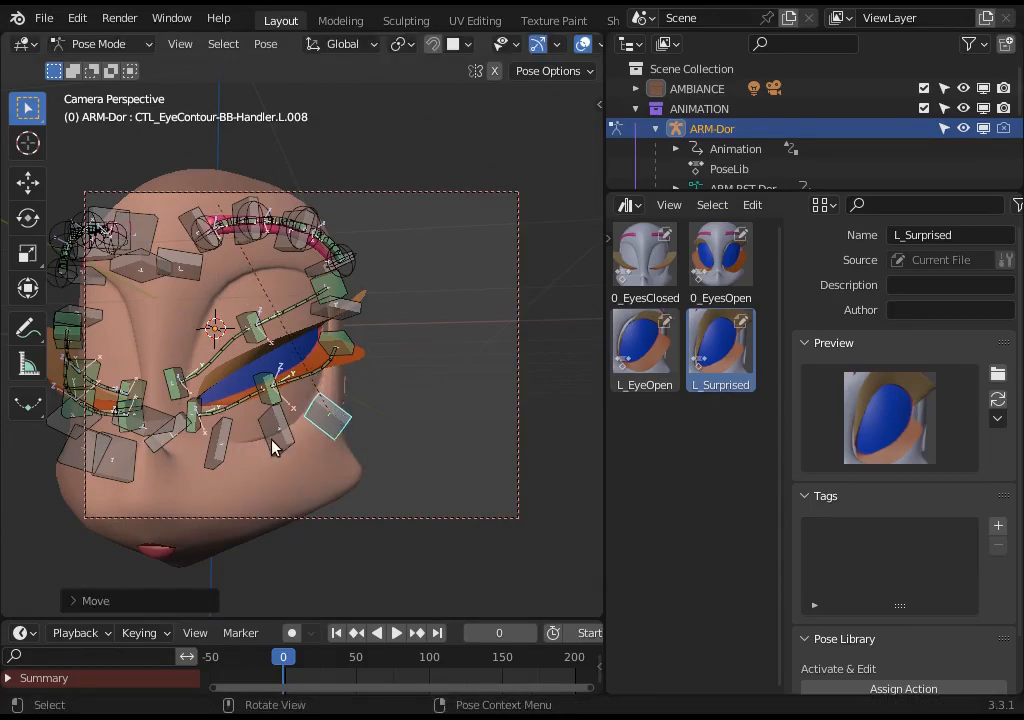
Step: Raise CTL_EyeContour-BB-Handler.L.009 and L.010 further, up close to the left lower lid
click(272, 446)
key(g)
click(277, 413)
key(r)
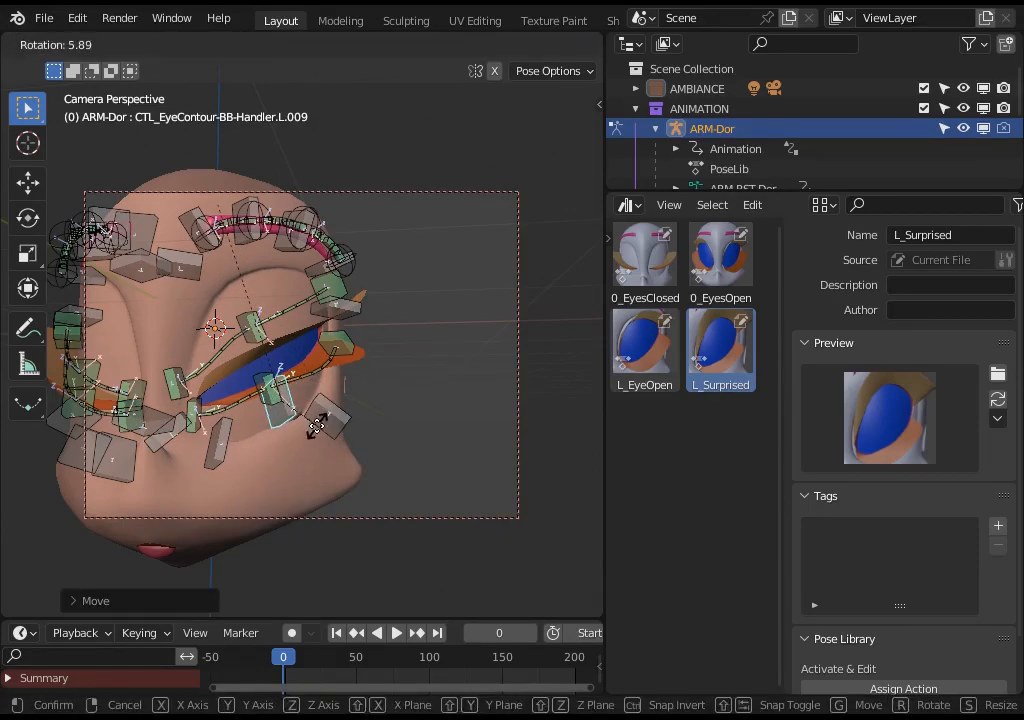
right_click(315, 422)
click(217, 445)
key(g)
click(225, 417)
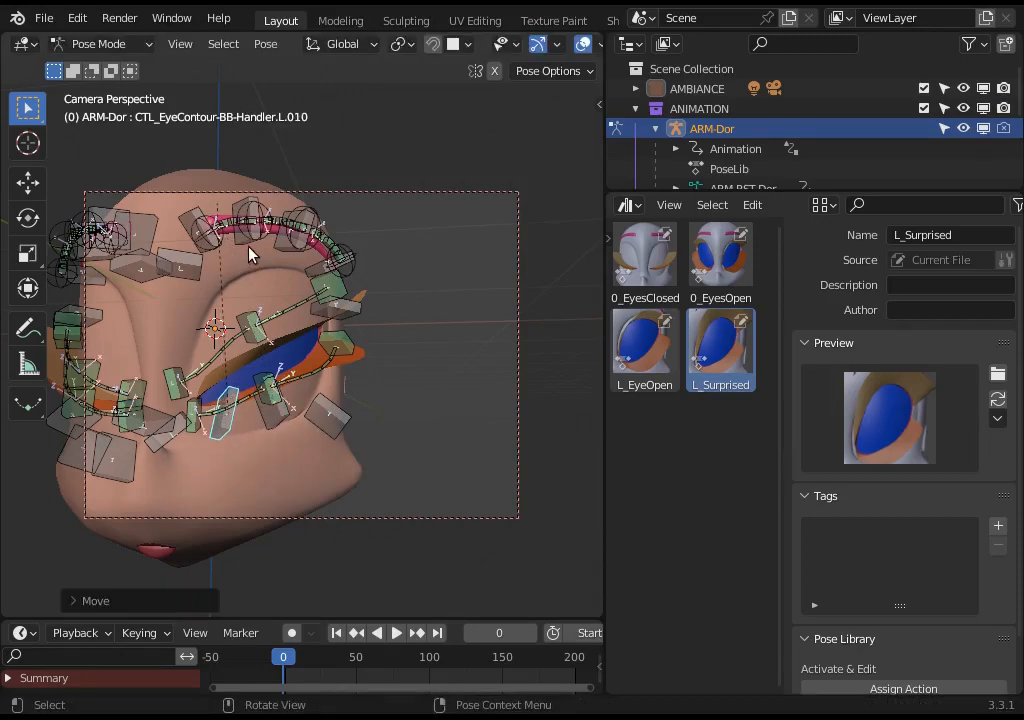
Step: Lower the two middle eye-contour handlers under the left eyebrow and rotate them together to tilt the brow toward the nose
click(248, 246)
shift+click(288, 249)
key(g)
click(300, 280)
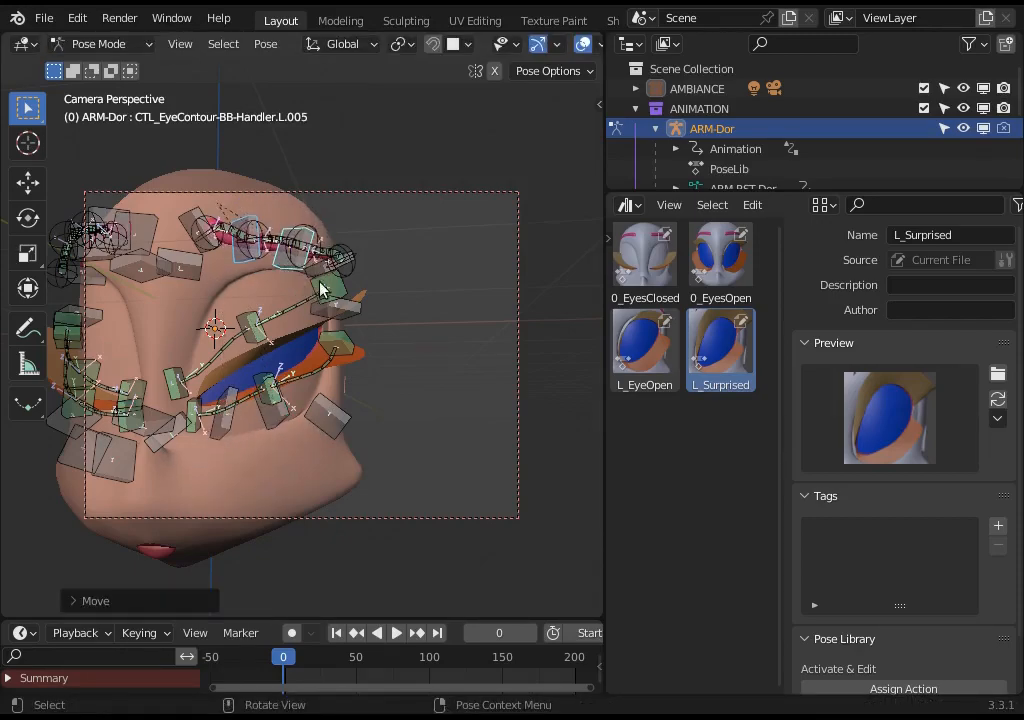
key(r)
click(203, 248)
Step: Lower CTL_EyeContour-BB-Handler.L.003 at the left eyebrow's inner end toward the nose and rotate it
click(181, 221)
key(g)
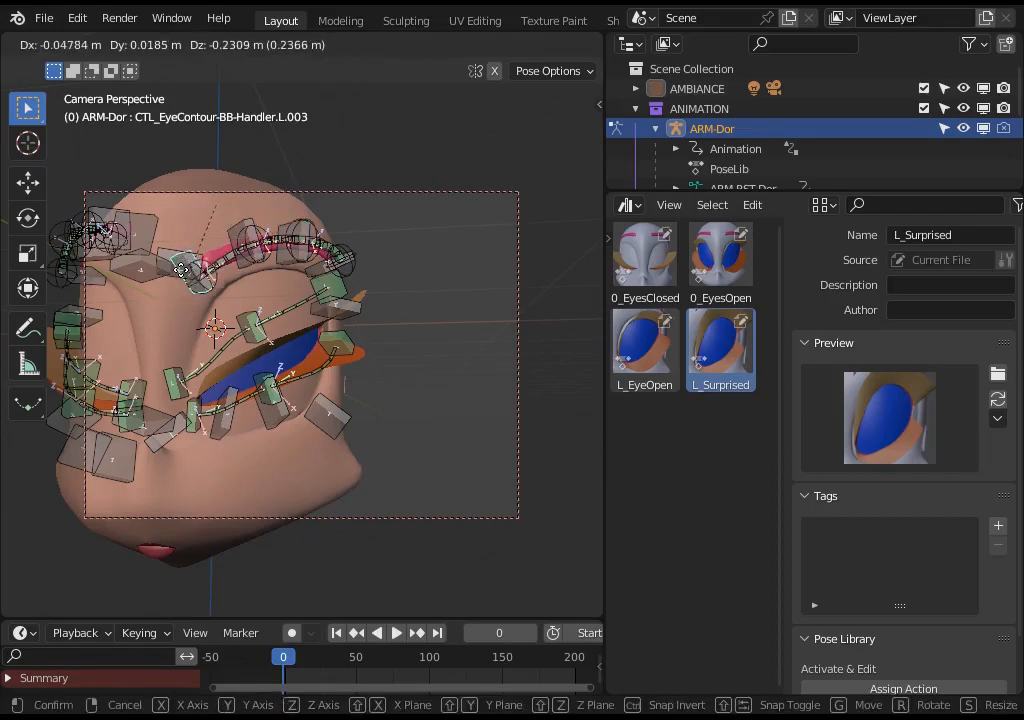
click(203, 285)
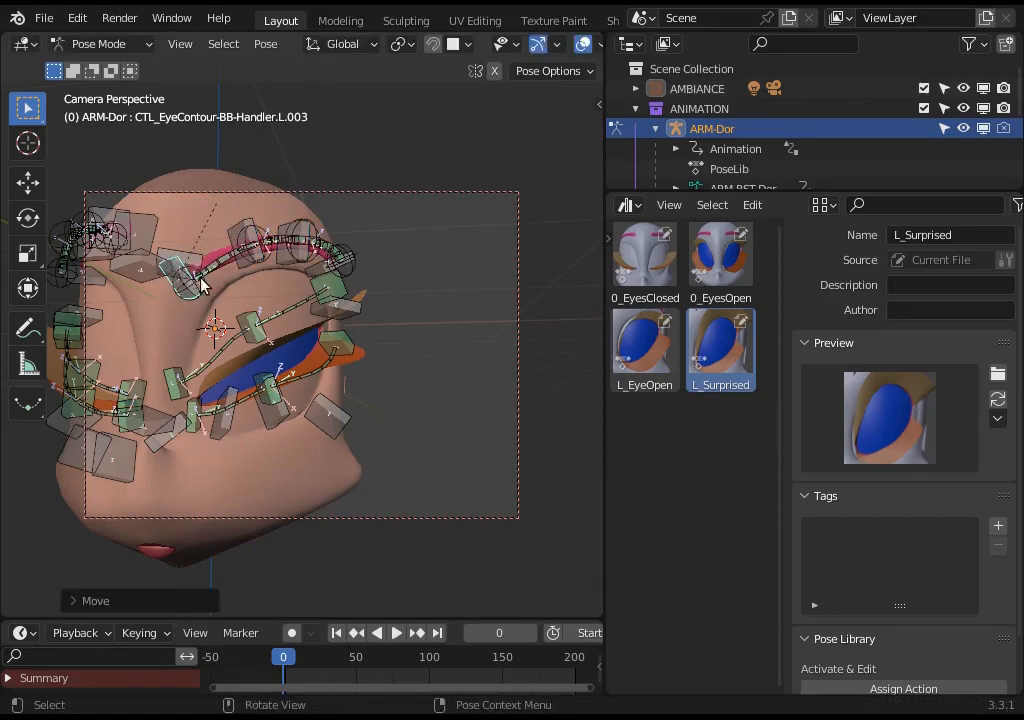
key(r)
click(331, 274)
Step: Rotate CTL_EyeContour-BB-Handler.L.006 upright at the left eyebrow's outer end and raise it into place
click(333, 264)
key(r)
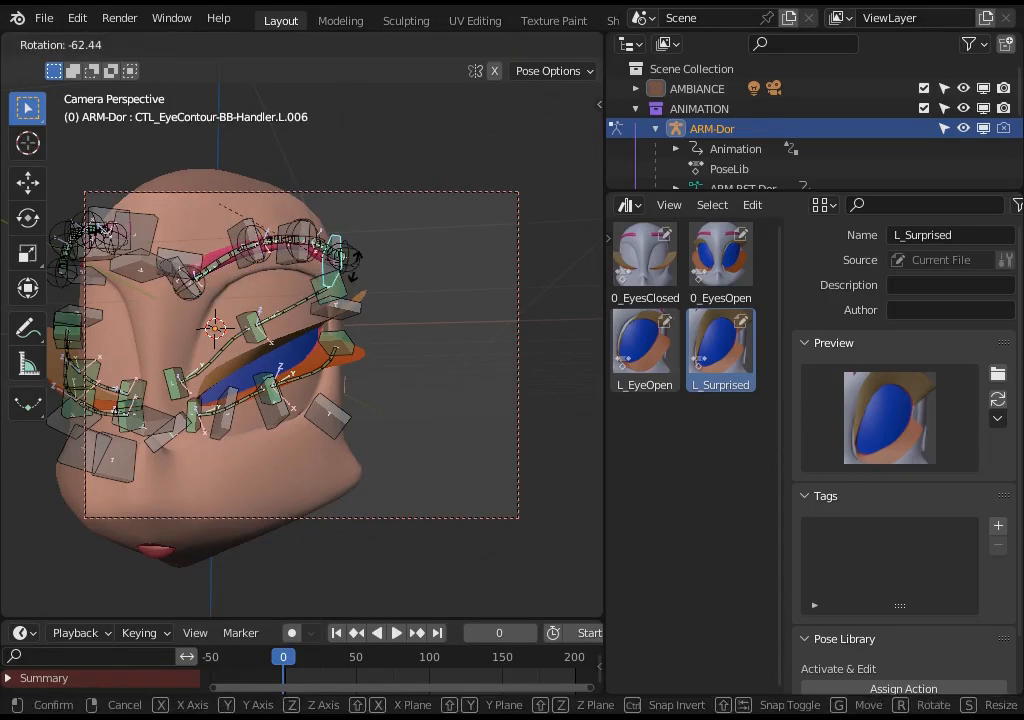
click(346, 272)
key(g)
click(361, 253)
middle_drag(361, 253, 333, 258)
key(g)
click(300, 256)
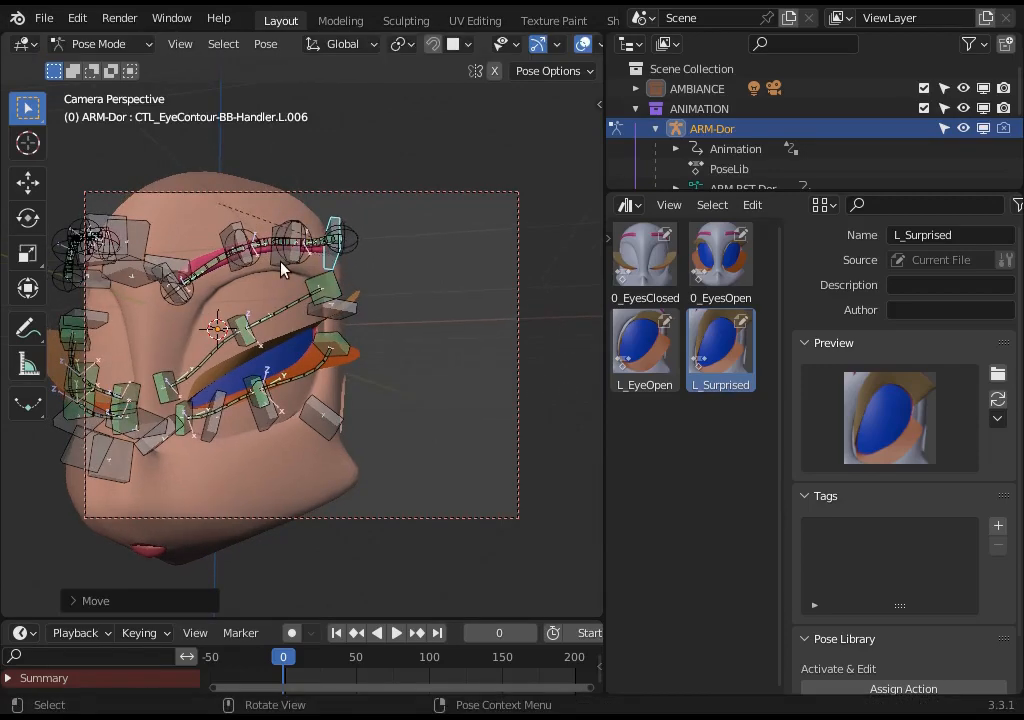
Step: Lower CTL_EyeContour-BB-Handler.L.005 together with the neighbouring inner contour handler under the left eyebrow
shift+click(286, 260)
shift+click(268, 266)
key(g)
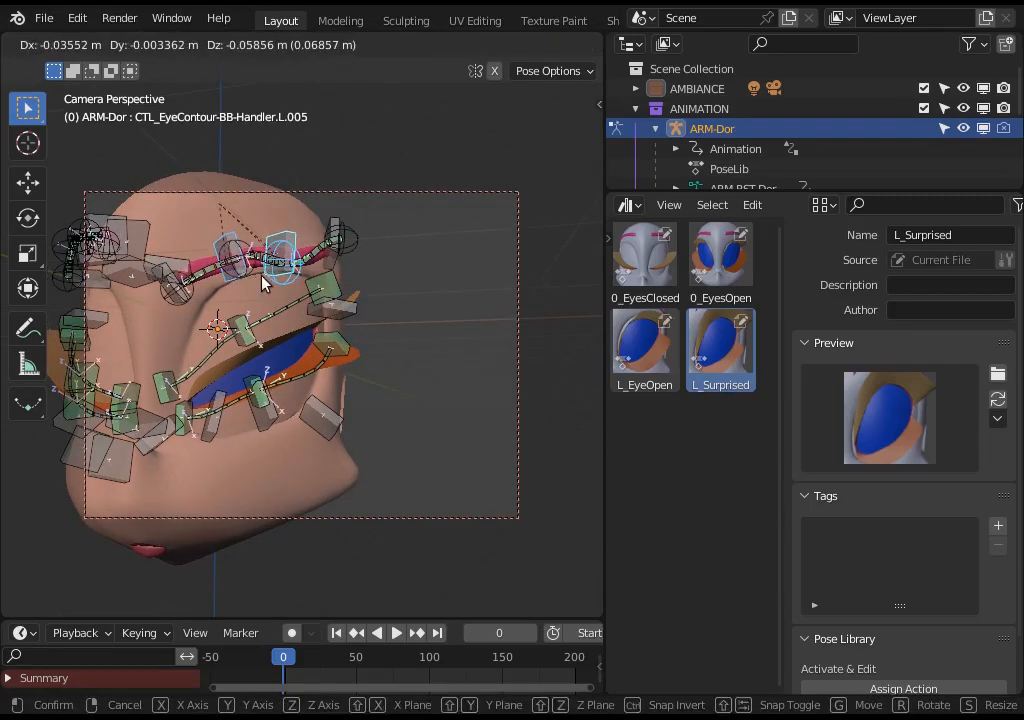
click(259, 279)
Step: Raise CTL_Eyebrow-BB-Handler.L.002 and the next outer eyebrow handler to arch the middle of the left eyebrow
click(244, 241)
key(g)
click(272, 226)
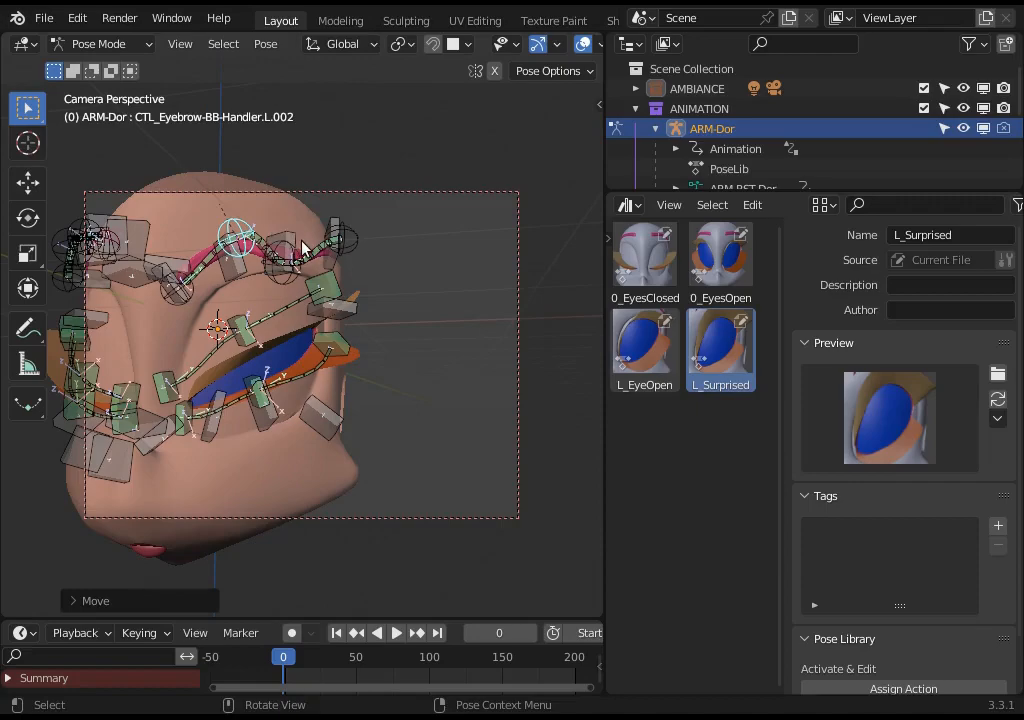
click(303, 247)
key(g)
click(331, 204)
Step: Reposition CTL_Eyebrow-BB-Handler.L.004 to extend the left eyebrow's outer tip outward
click(355, 246)
key(g)
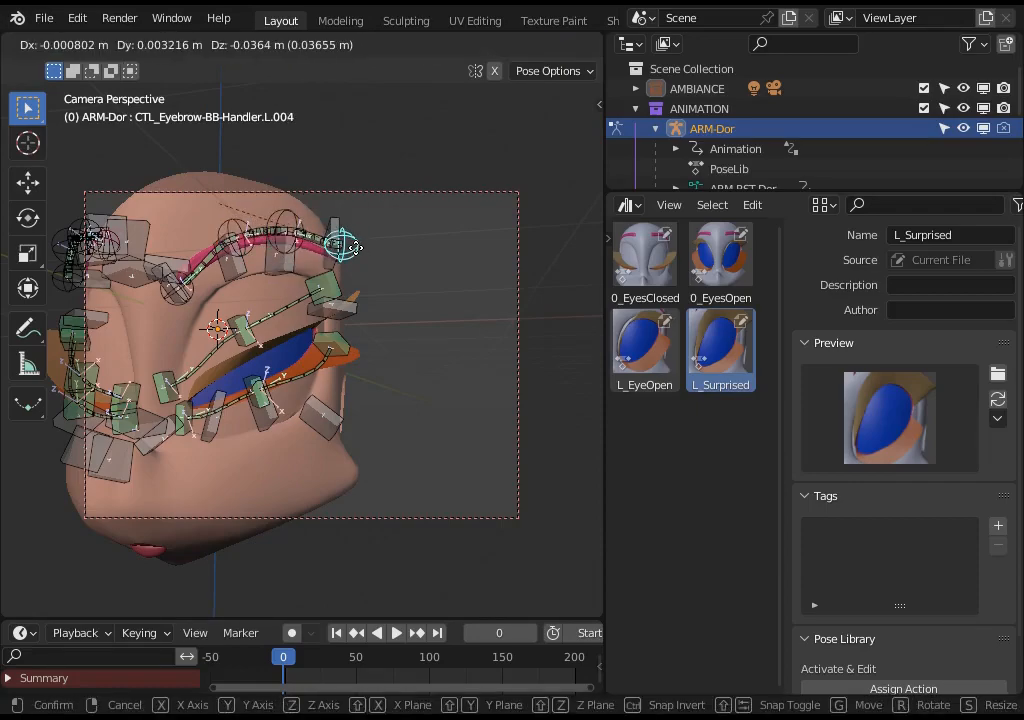
click(345, 242)
key(g)
click(355, 240)
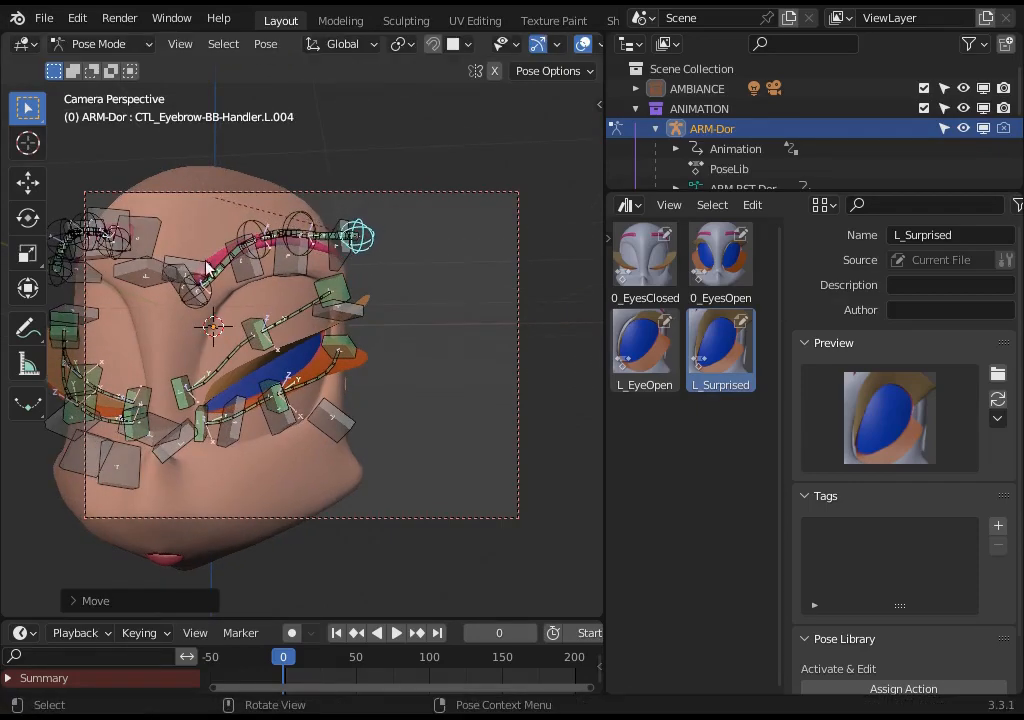
Step: Pull CTL_Eyebrow-BB-Handler.L.001 toward the nose, and lower and rotate CTL_EyeContour-BB-Handler.L.003 at the brow's inner end
click(207, 300)
key(g)
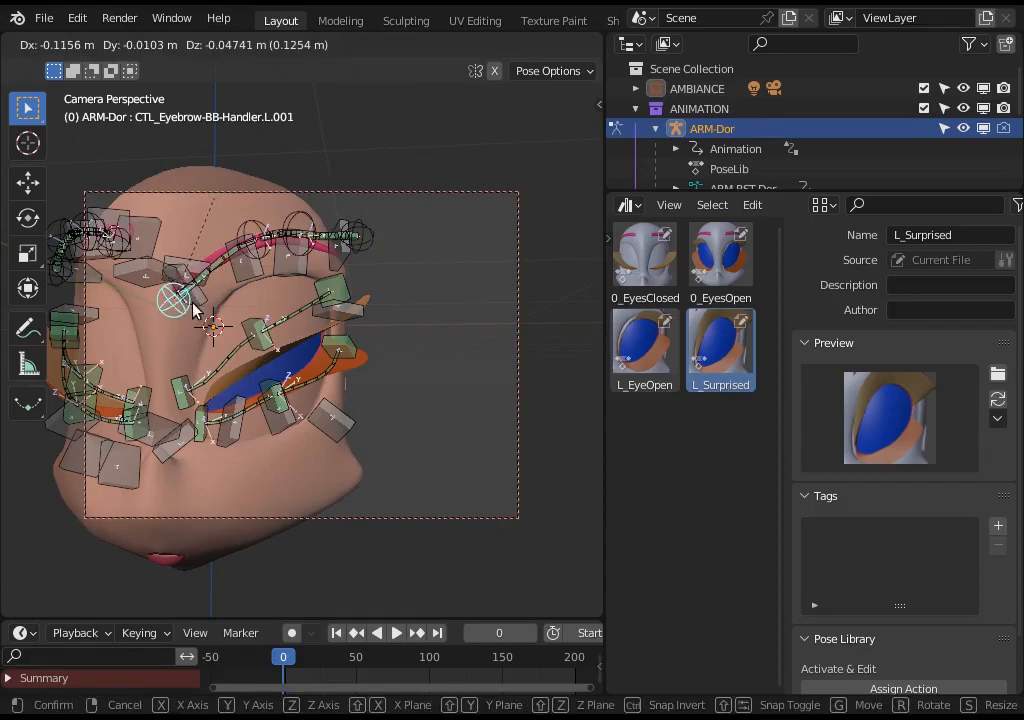
click(196, 290)
click(198, 298)
click(194, 293)
key(g)
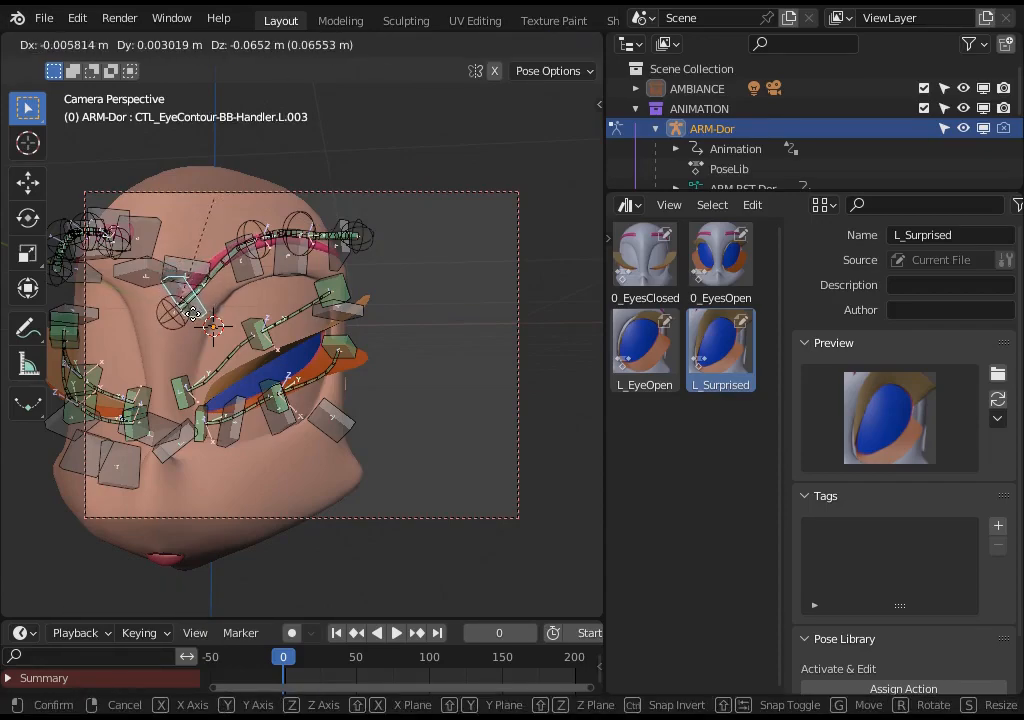
click(193, 313)
key(r)
click(215, 288)
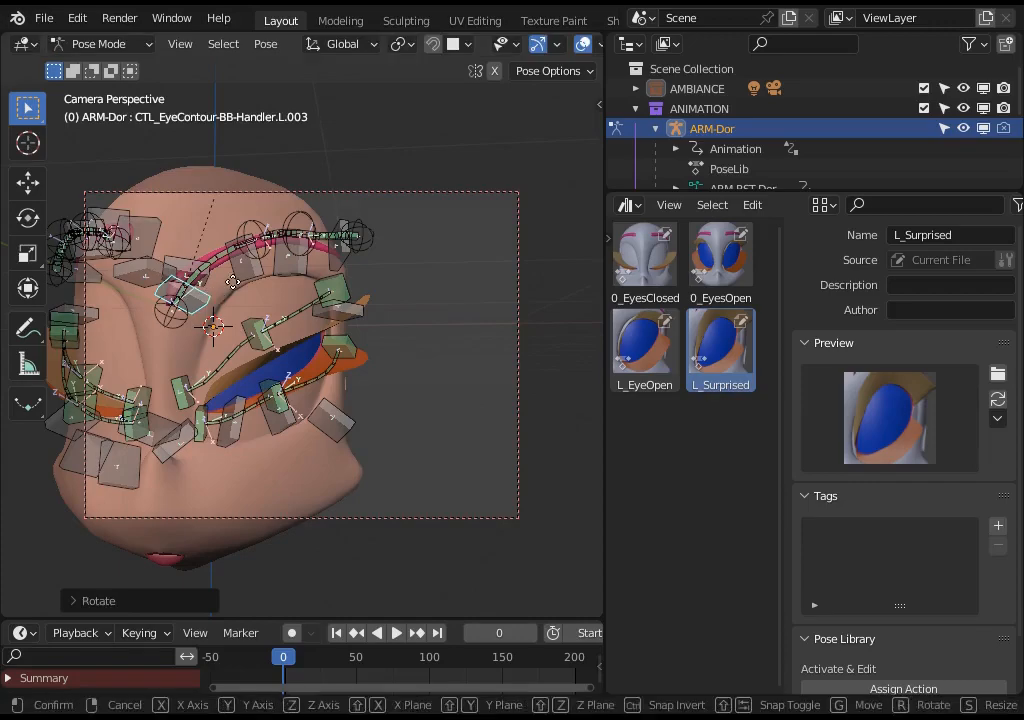
Step: Fine-tune the position and rotation of CTL_EyeContour-BB-Handler.L.003, raising it slightly at the left eyebrow's inner end
key(g)
click(225, 276)
key(g)
click(225, 276)
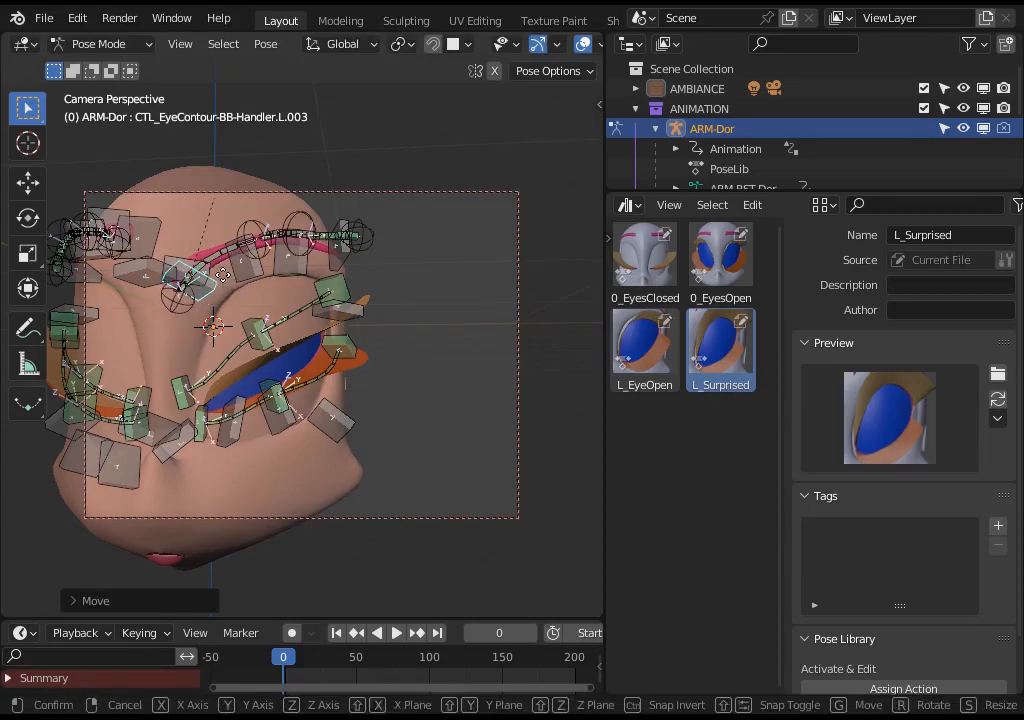
key(g)
click(231, 276)
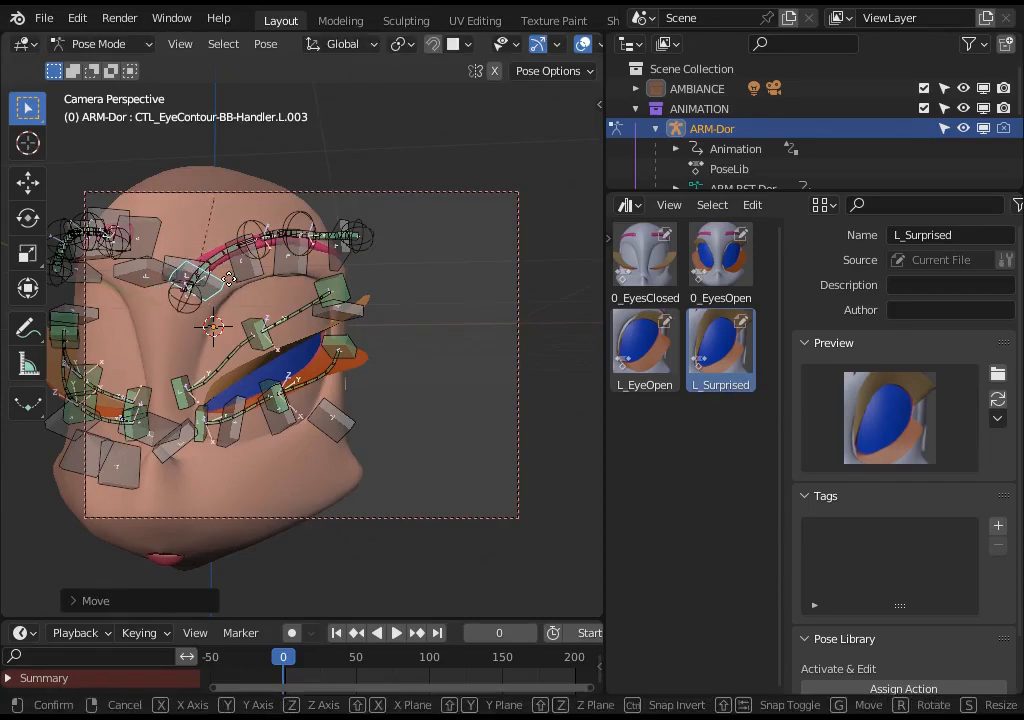
key(r)
click(225, 290)
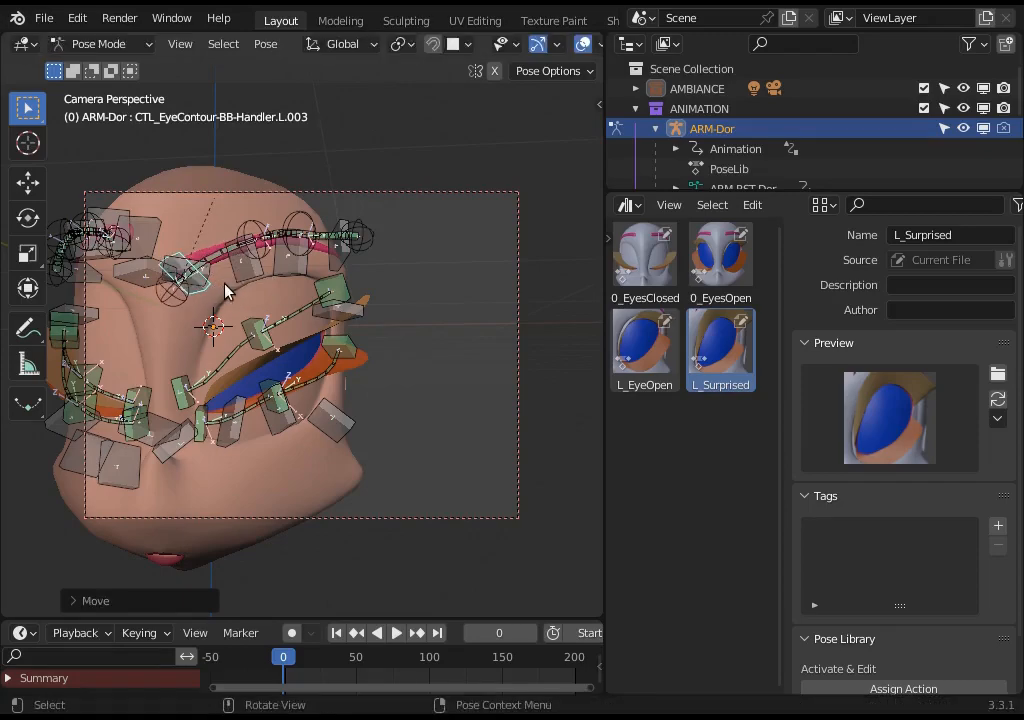
Step: Raise the outermost lower contour handler of the left eye and nudge CTL_Eyelid-TOP-BB-Handler.L.002 down and inward
click(343, 427)
key(g)
click(347, 401)
click(256, 337)
key(g)
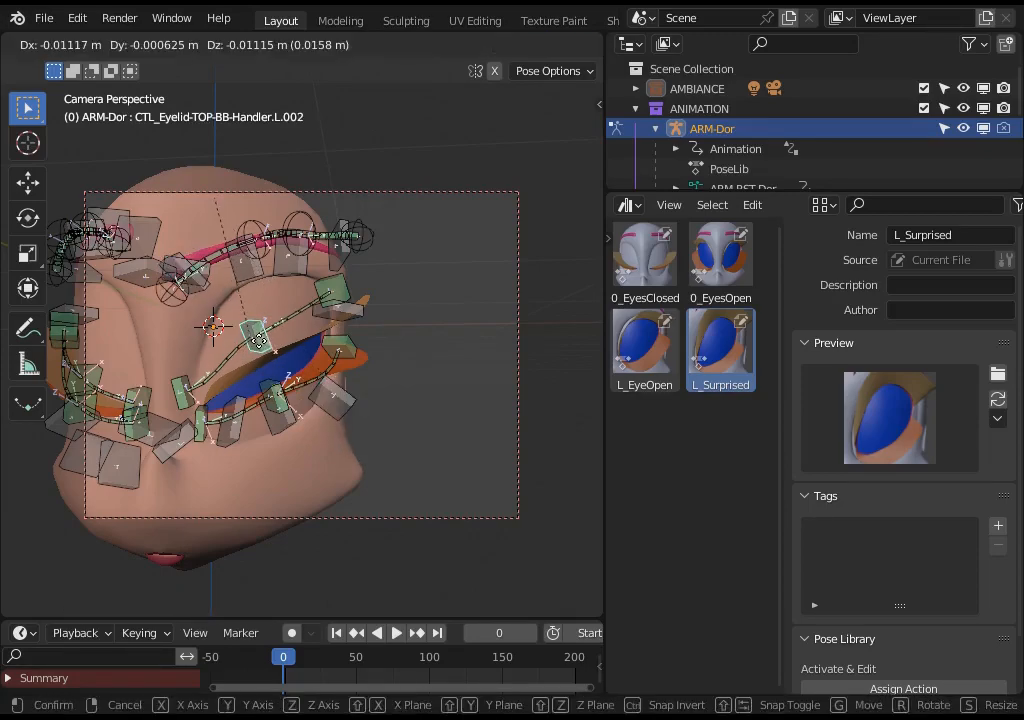
click(320, 343)
Step: Select all eyelid, contour and eyebrow handlers of the left eye, leaving the right-side handlers unselected
middle_drag(320, 343, 290, 432)
key(c)
key(Escape)
drag(490, 205, 238, 553)
middle_drag(307, 421, 277, 442)
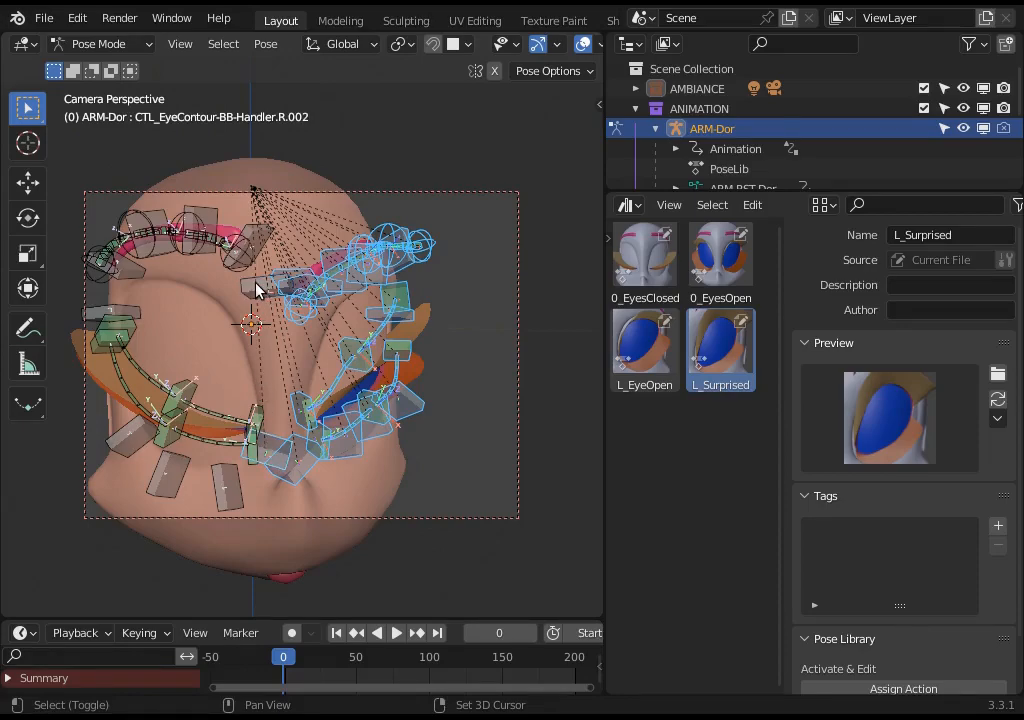
middle_drag(360, 395, 356, 359)
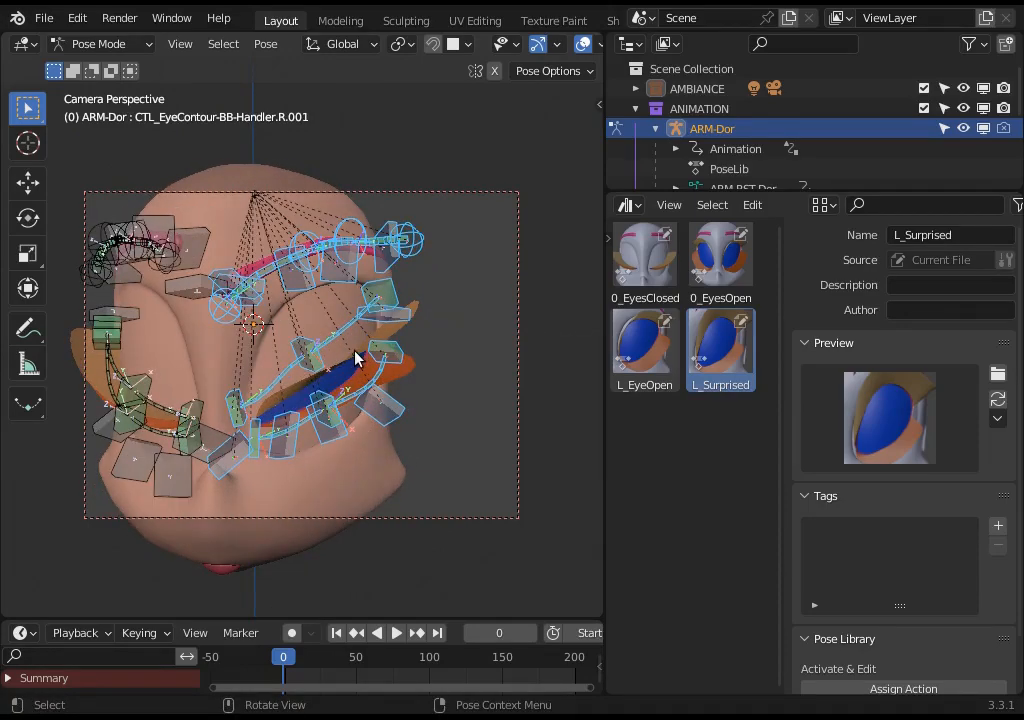
Step: Create a pose asset from the selected left-eye bones and name it L_Suspicious
key(n)
click(424, 194)
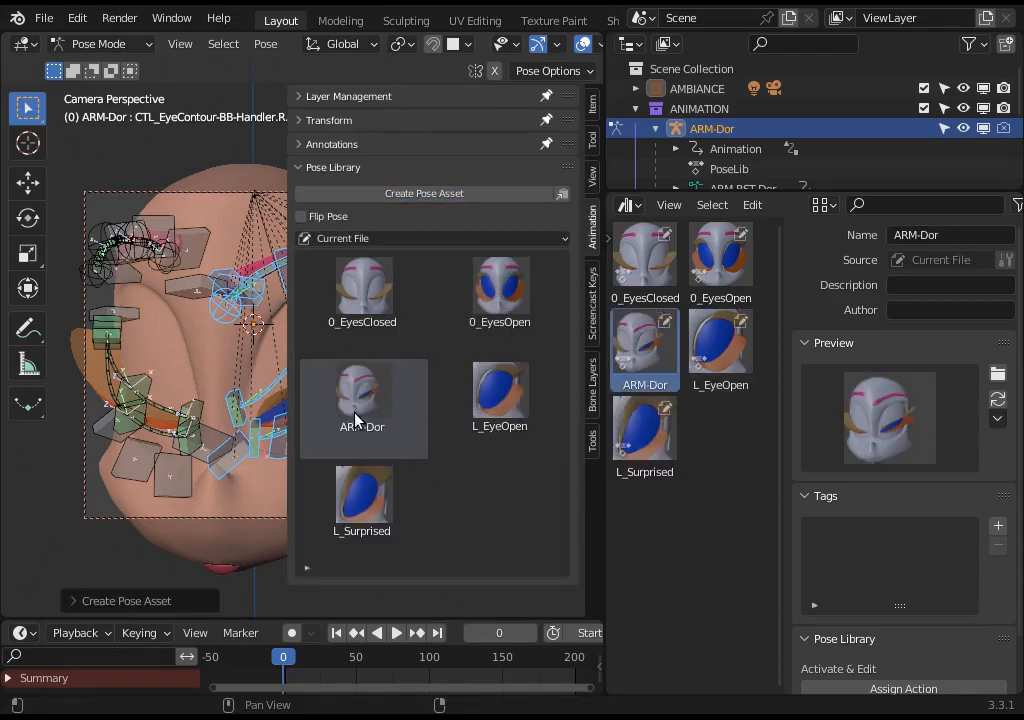
click(926, 234)
text(L)
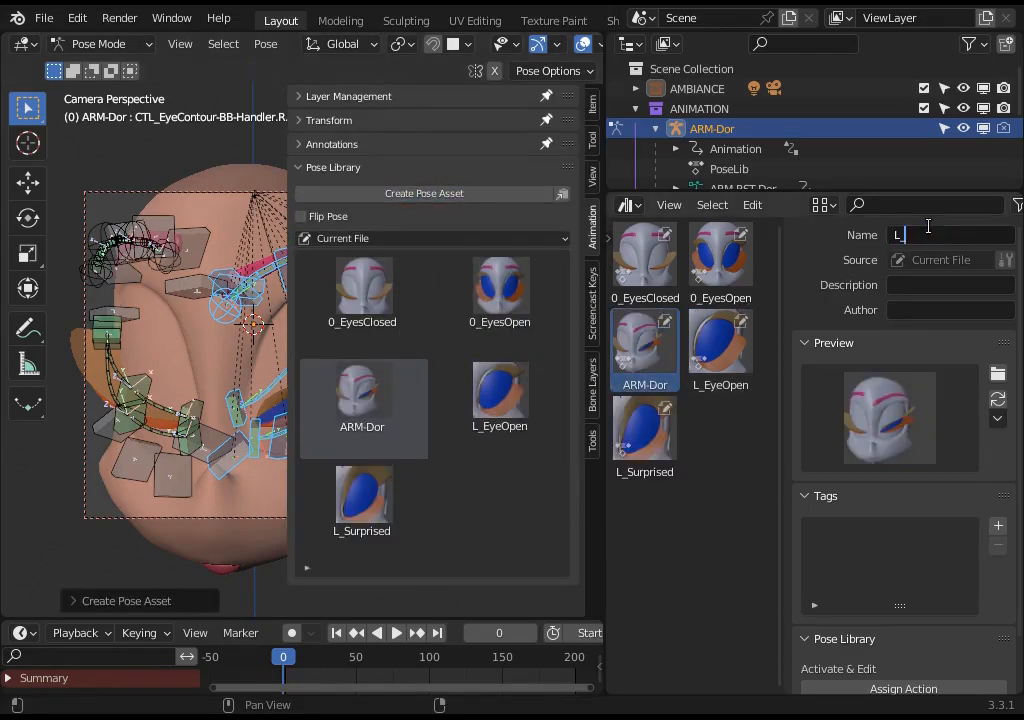
text(_Suspicious)
key(Return)
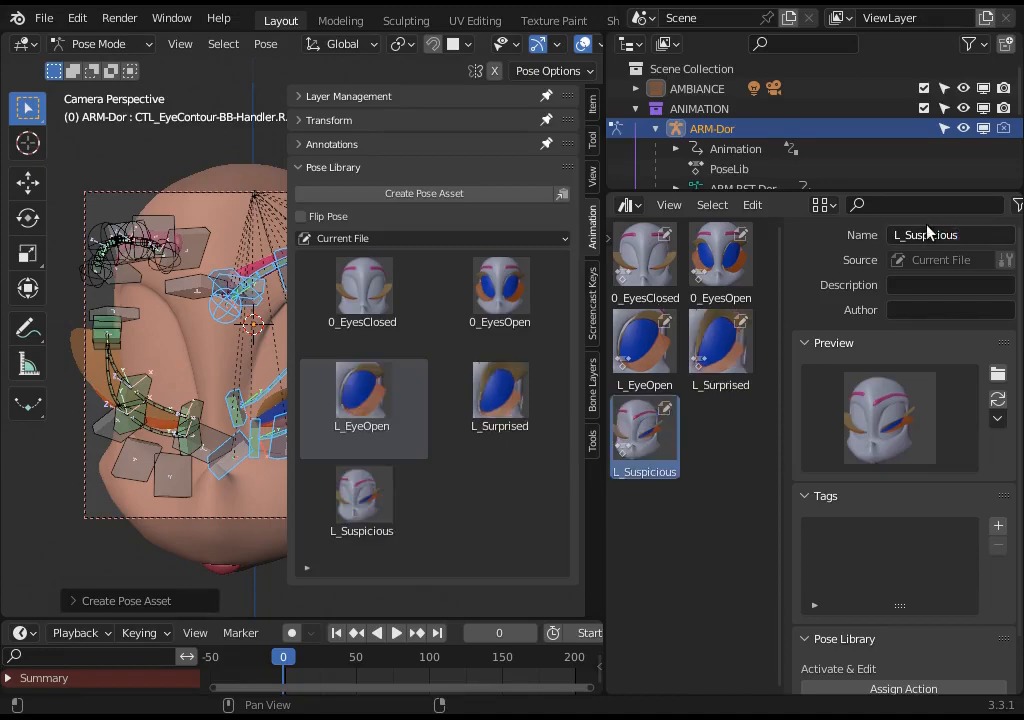
Step: Frame the left eye up close and regenerate the L_Suspicious asset's preview image
key(n)
scroll(300, 433, up, 3)
mouse_move(300, 433)
middle_down()
mouse_move(360, 434)
mouse_move(361, 469)
mouse_move(313, 439)
mouse_move(285, 436)
middle_up()
click(998, 399)
scroll(345, 431, up, 1)
click(1000, 400)
middle_drag(500, 380, 459, 374)
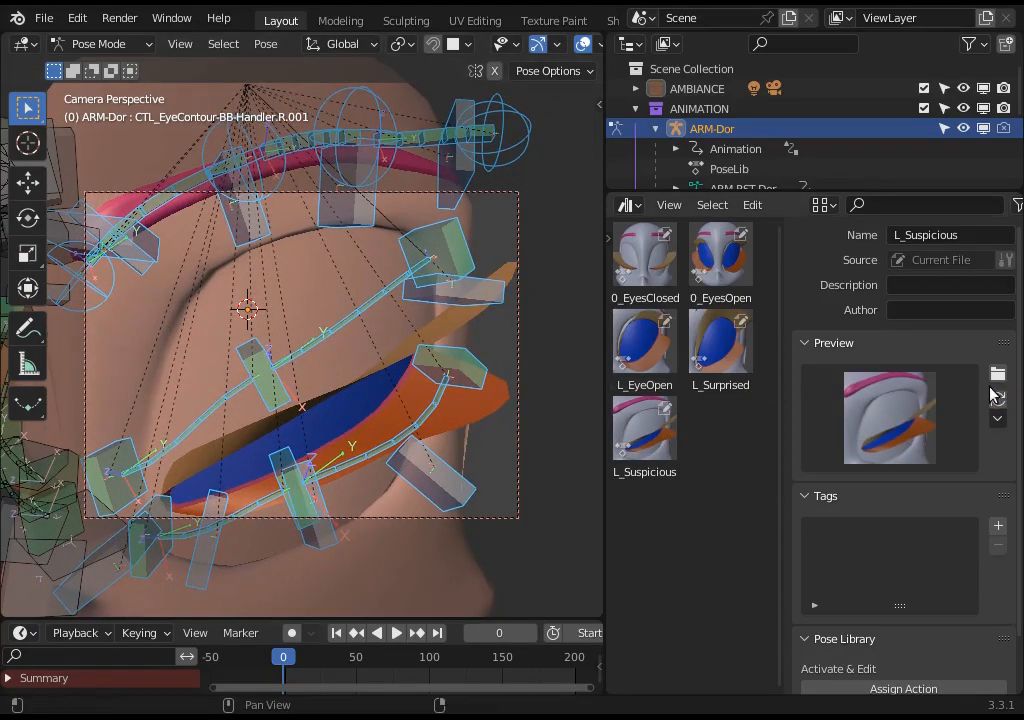
click(996, 397)
Step: Deselect all bones and test the L_Surprised and L_EyeOpen poses on the left eye
key(n)
scroll(222, 373, down, 3)
click(218, 365)
middle_drag(218, 365, 318, 366)
scroll(260, 369, down, 2)
key(n)
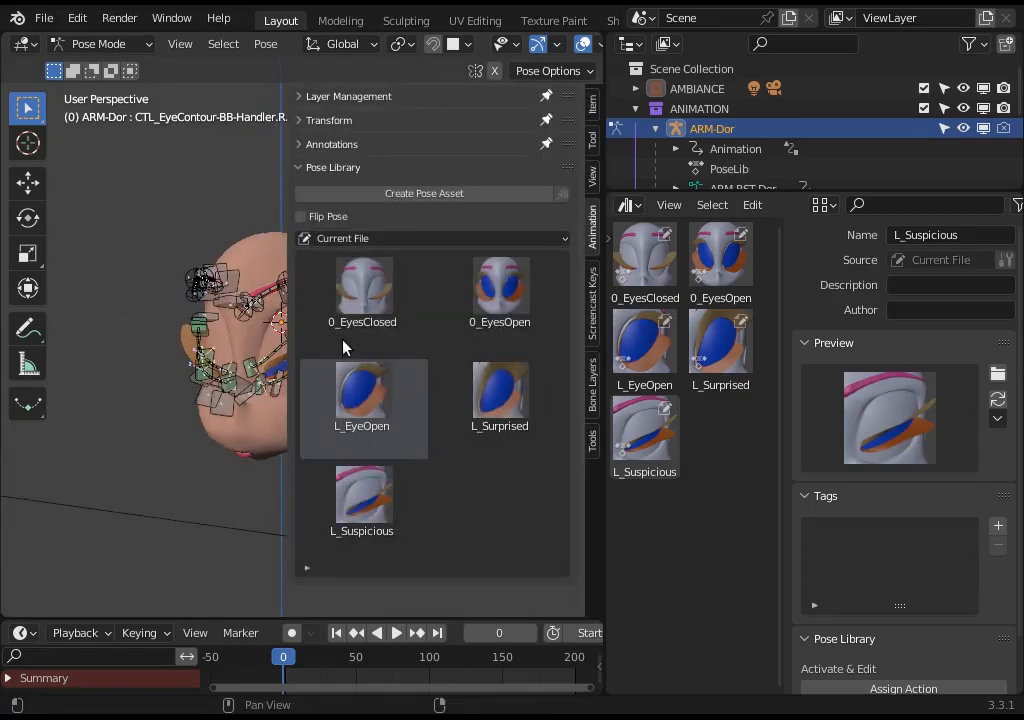
double_click(450, 395)
click(405, 395)
Step: Enable Flip Pose and test L_Suspicious, L_Surprised and L_EyeOpen on the right eye
click(301, 217)
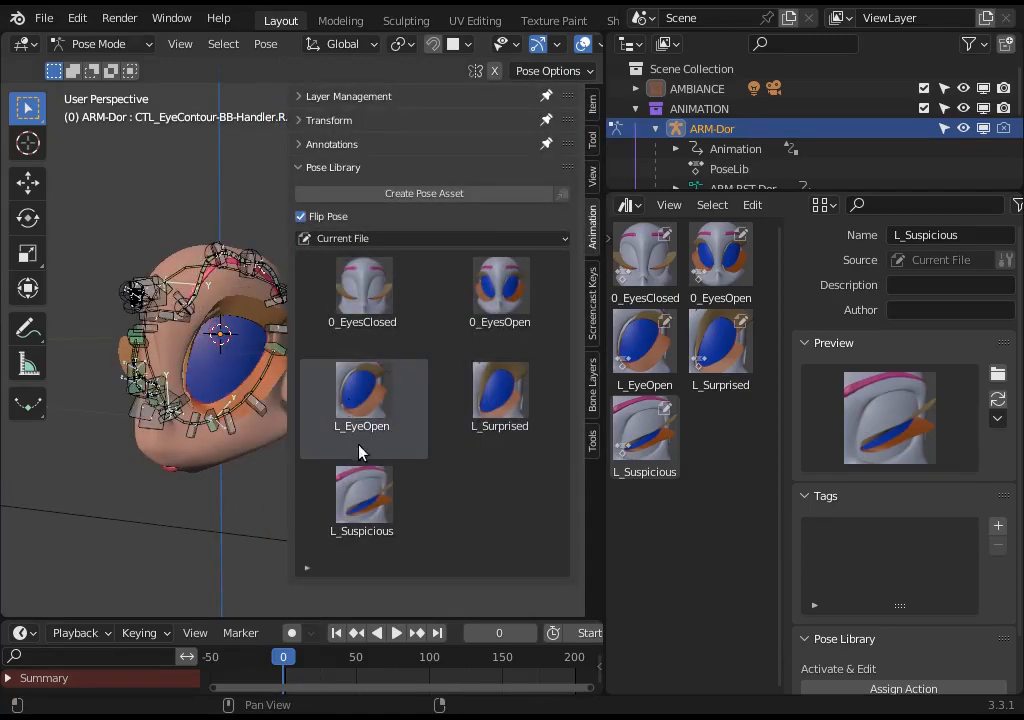
click(364, 494)
middle_drag(153, 356, 217, 358)
click(511, 400)
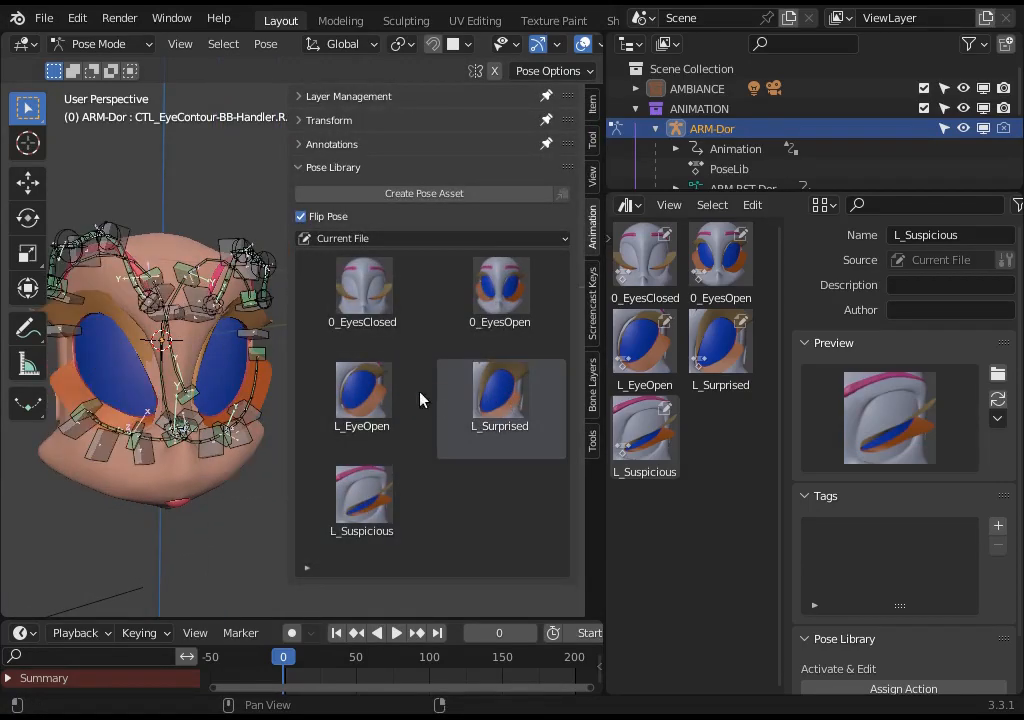
click(382, 391)
Step: Apply L_Suspicious to the left eye without Flip Pose and to the right eye with Flip Pose
click(301, 217)
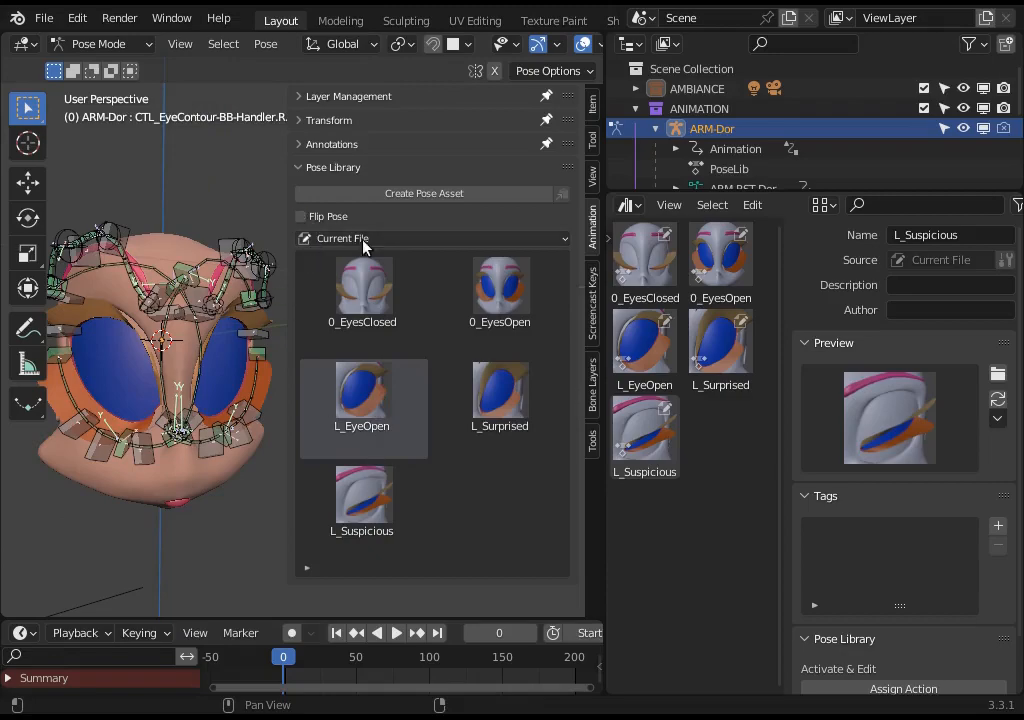
click(382, 510)
middle_drag(180, 379, 170, 378)
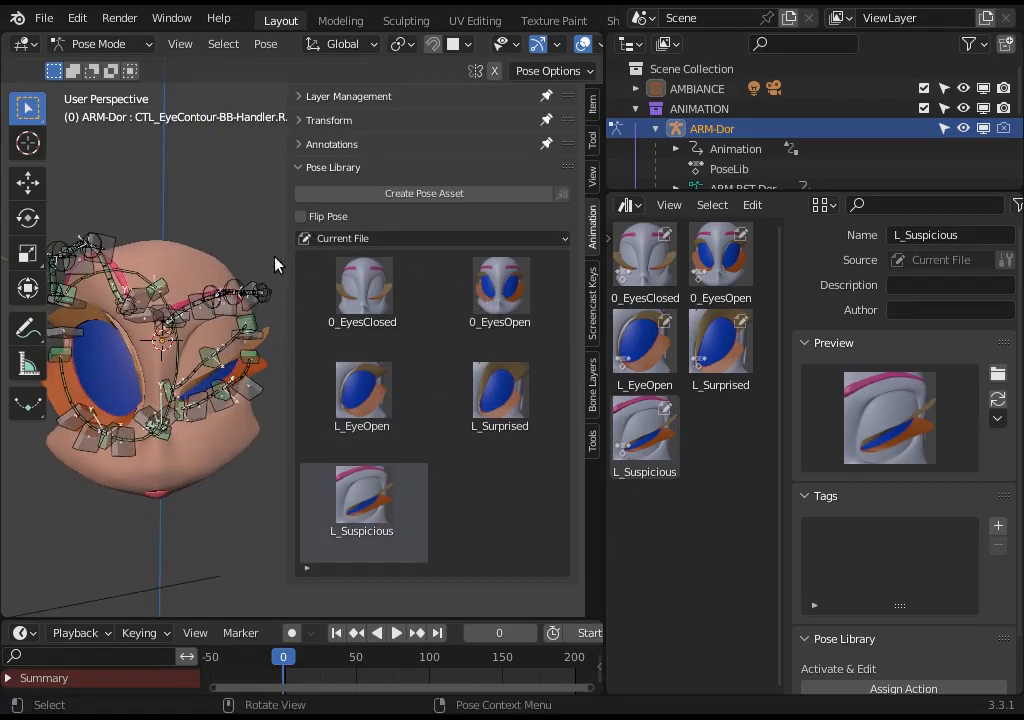
click(301, 217)
click(360, 490)
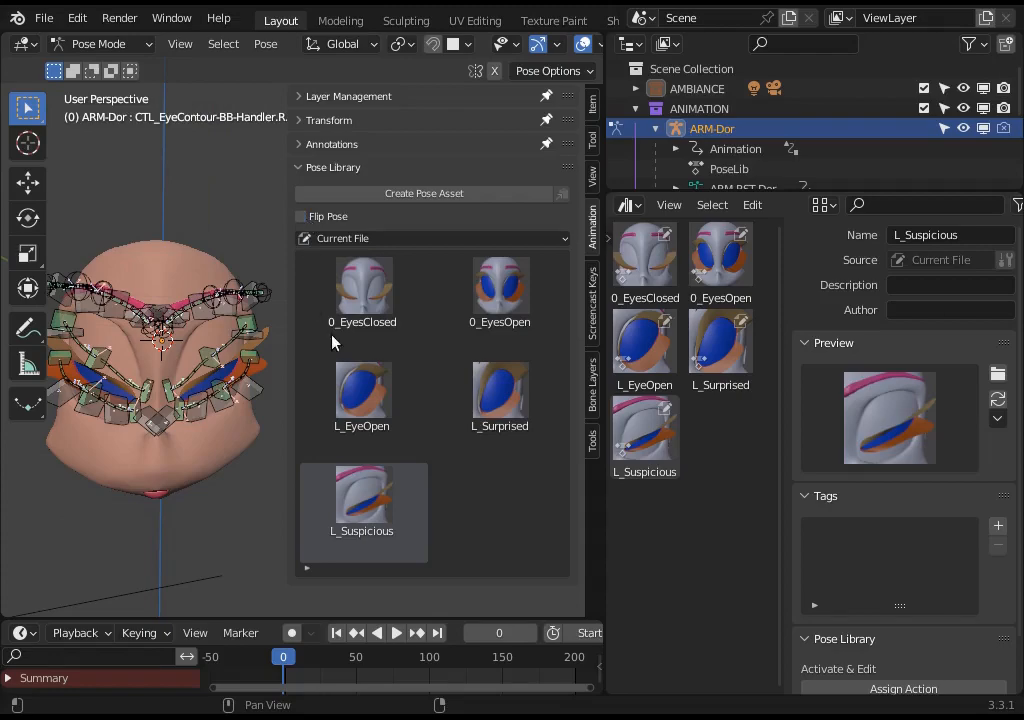
Step: Test L_EyeOpen and L_Surprised on the left eye, and L_Suspicious with Flip Pose enabled on the right eye
click(361, 391)
click(492, 396)
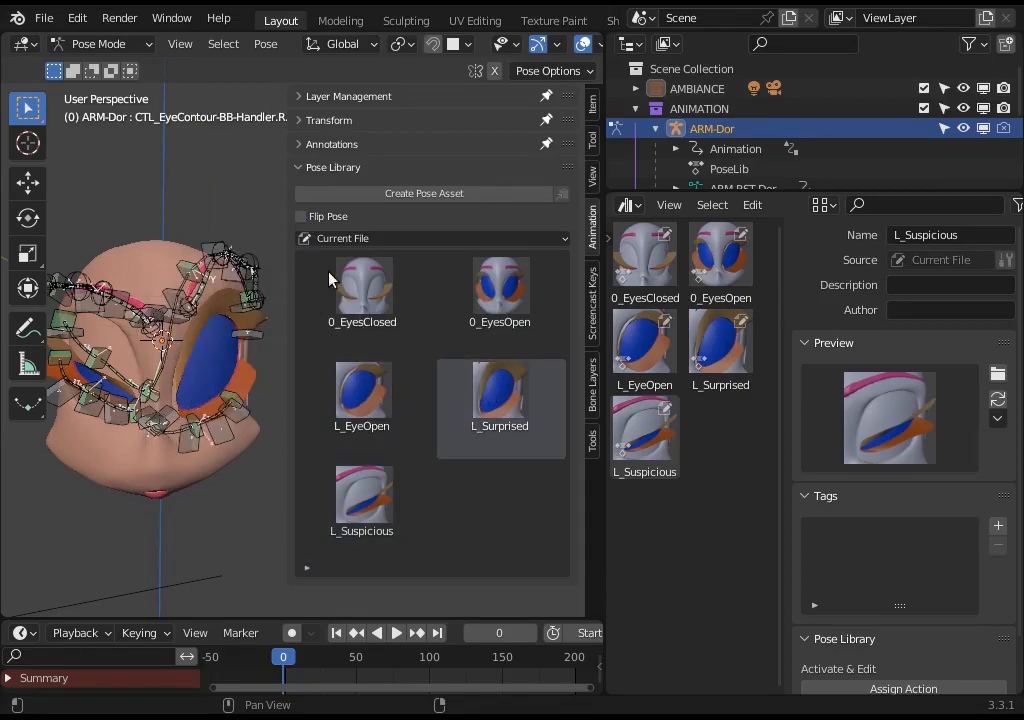
click(383, 497)
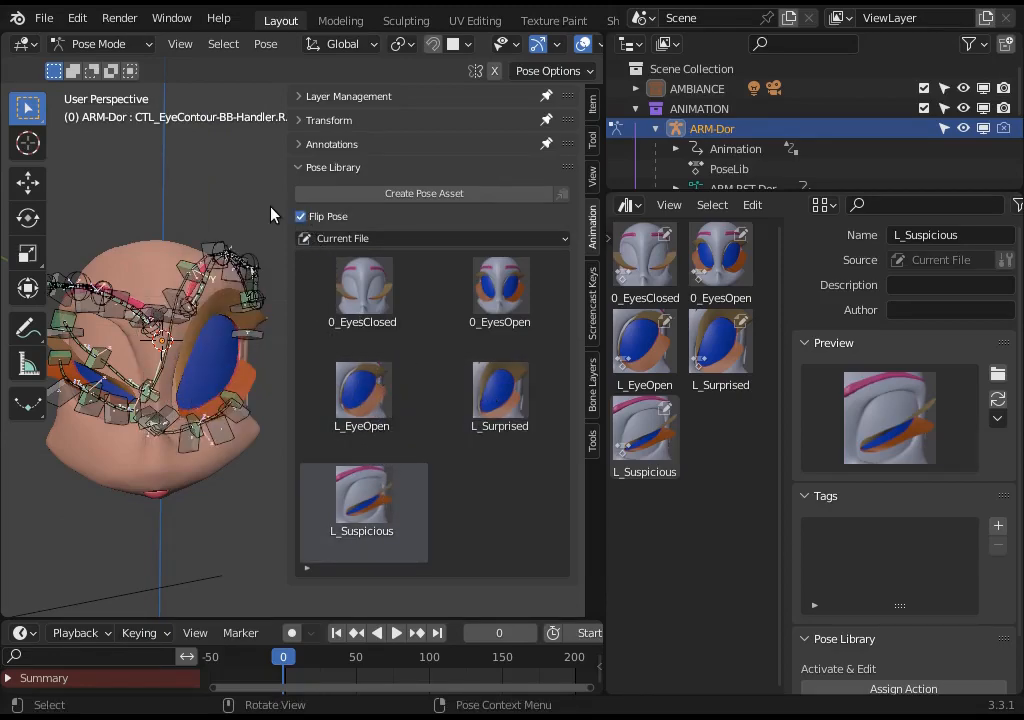
Step: Close both eyes with 0_EyesClosed and apply L_Suspicious with Flip Pose to the right eye
click(352, 315)
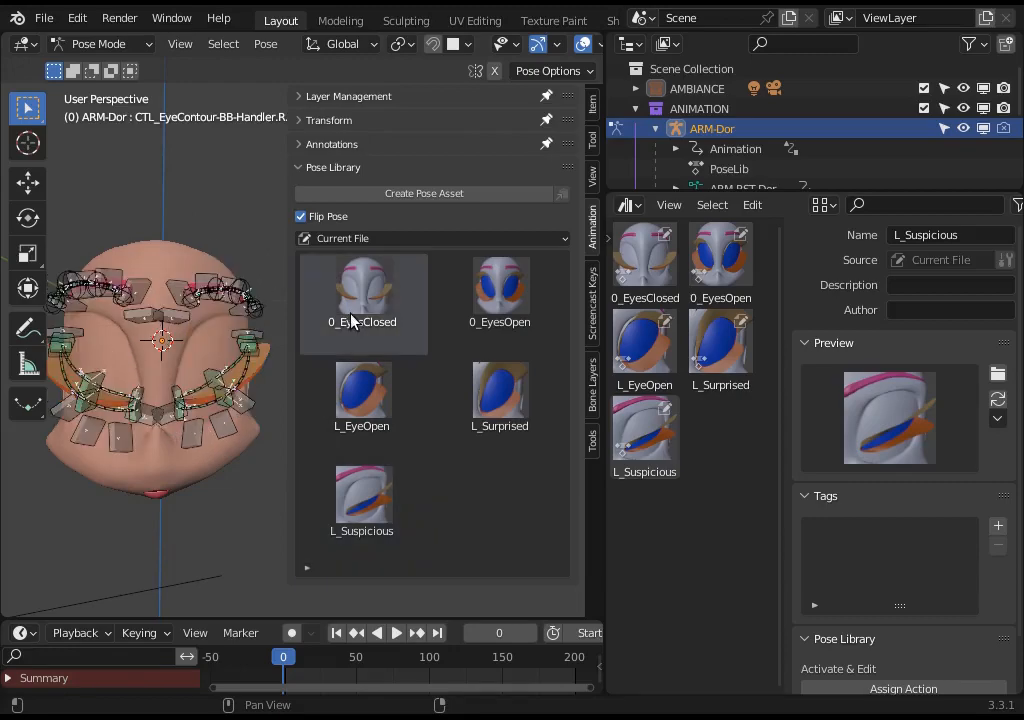
click(366, 492)
middle_drag(235, 398, 296, 416)
key(n)
scroll(272, 438, up, 2)
middle_drag(296, 416, 268, 418)
scroll(268, 418, down, 1)
middle_drag(562, 299, 450, 350)
middle_drag(366, 386, 472, 348)
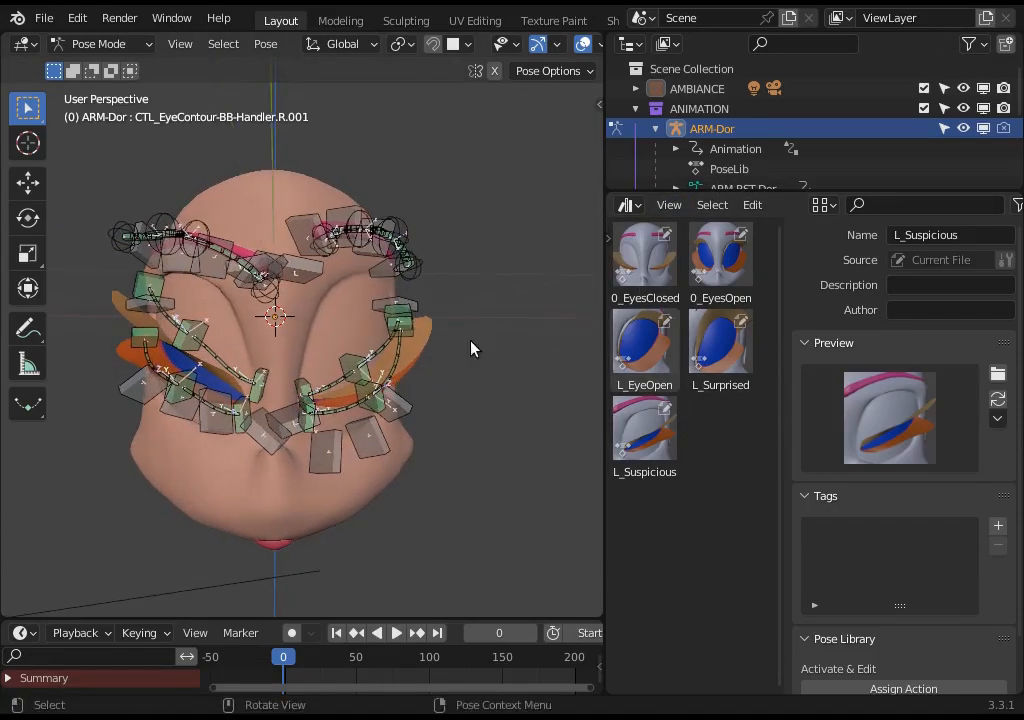
key(n)
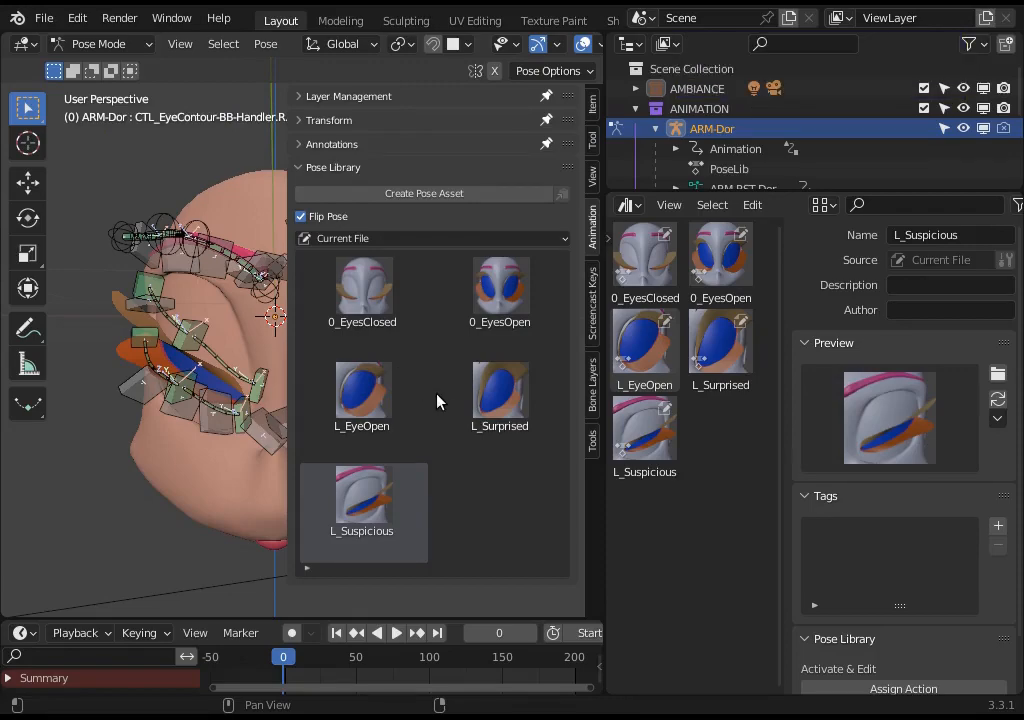
key(n)
Step: Try moving the left eye's middle upper-eyelid control bone to open the lid, and cancel each move
middle_drag(446, 411, 400, 380)
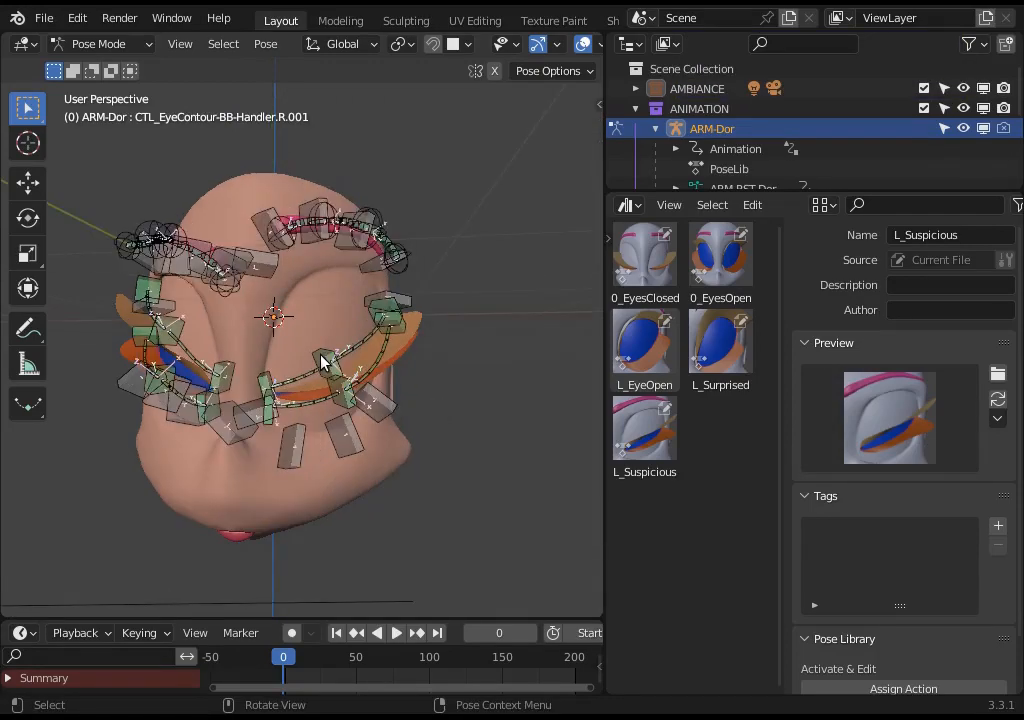
click(262, 291)
key(g)
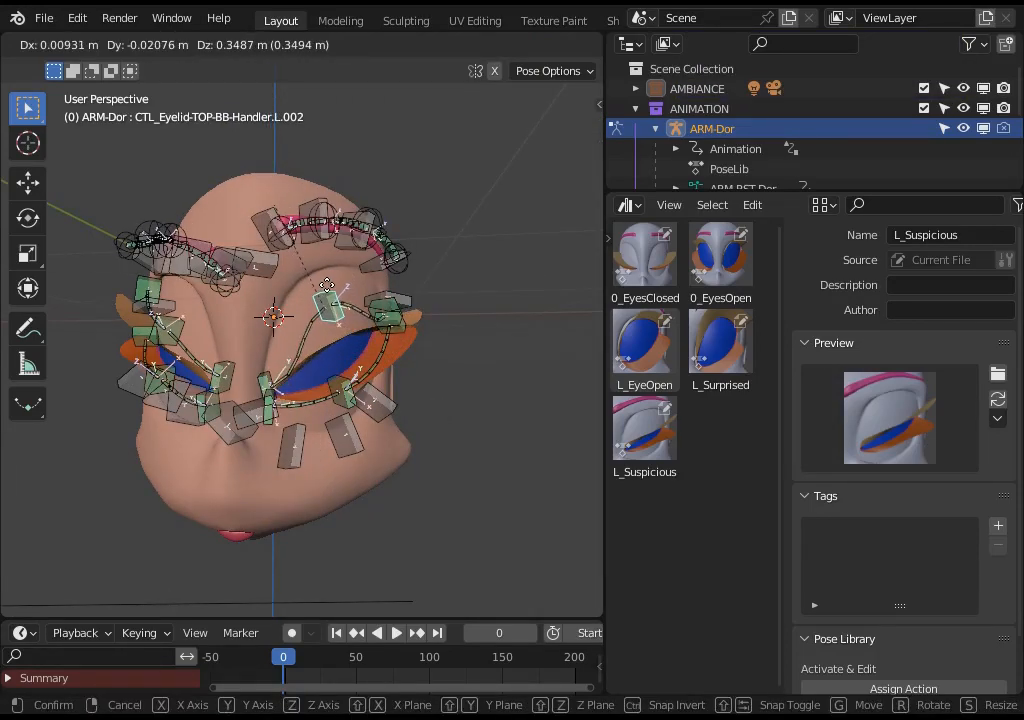
key(g)
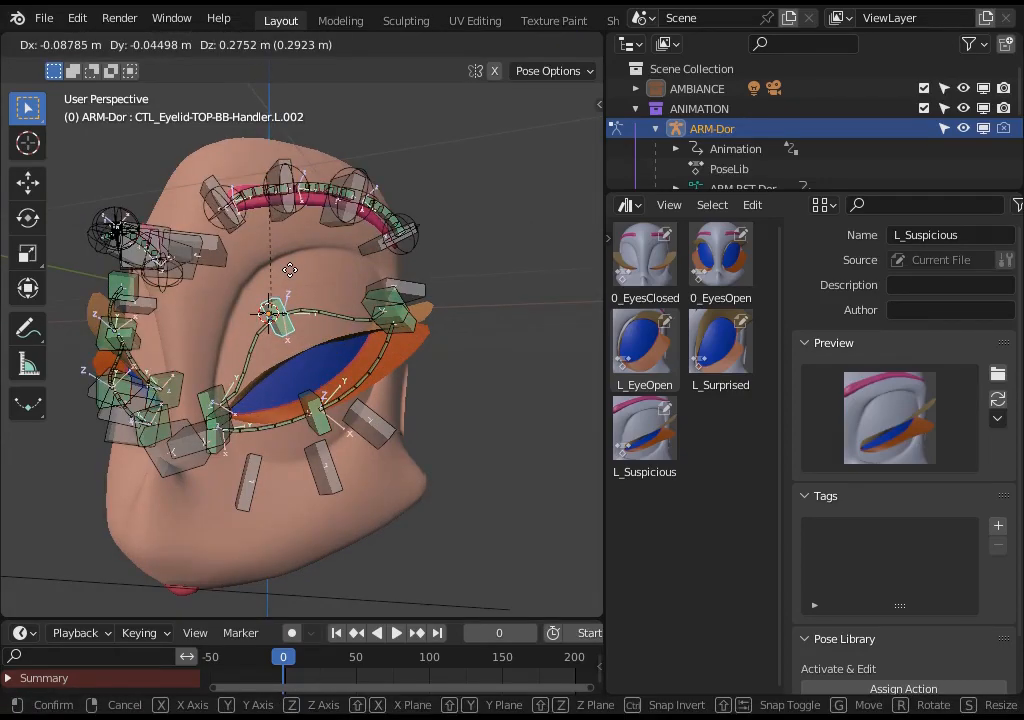
click(330, 305)
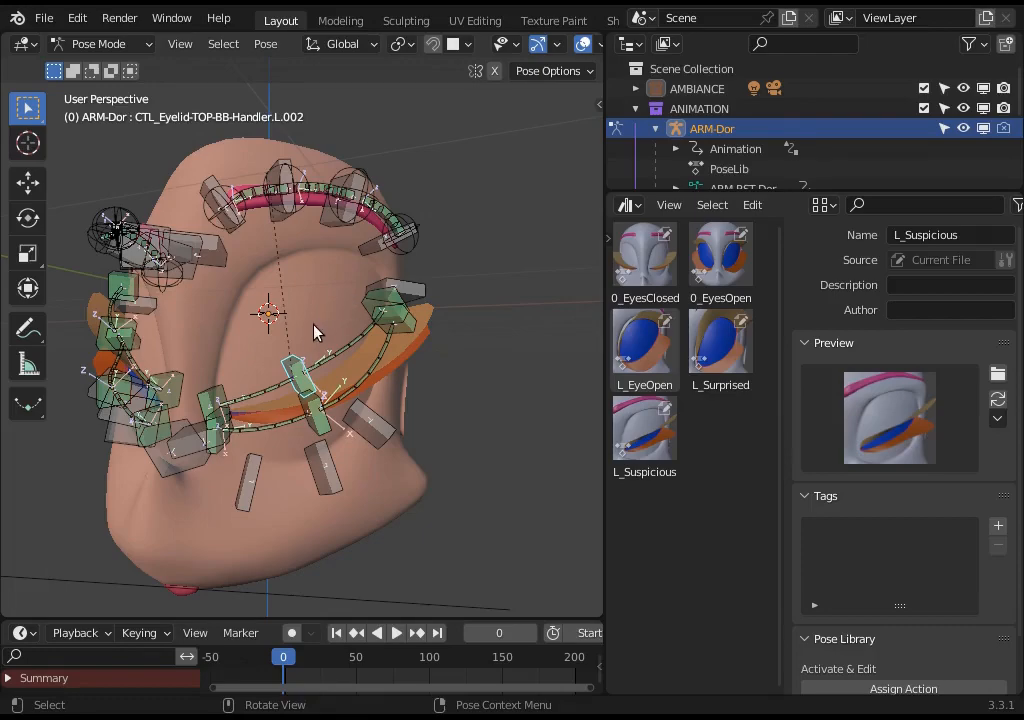
key(g)
right_click(300, 320)
middle_drag(302, 325, 620, 338)
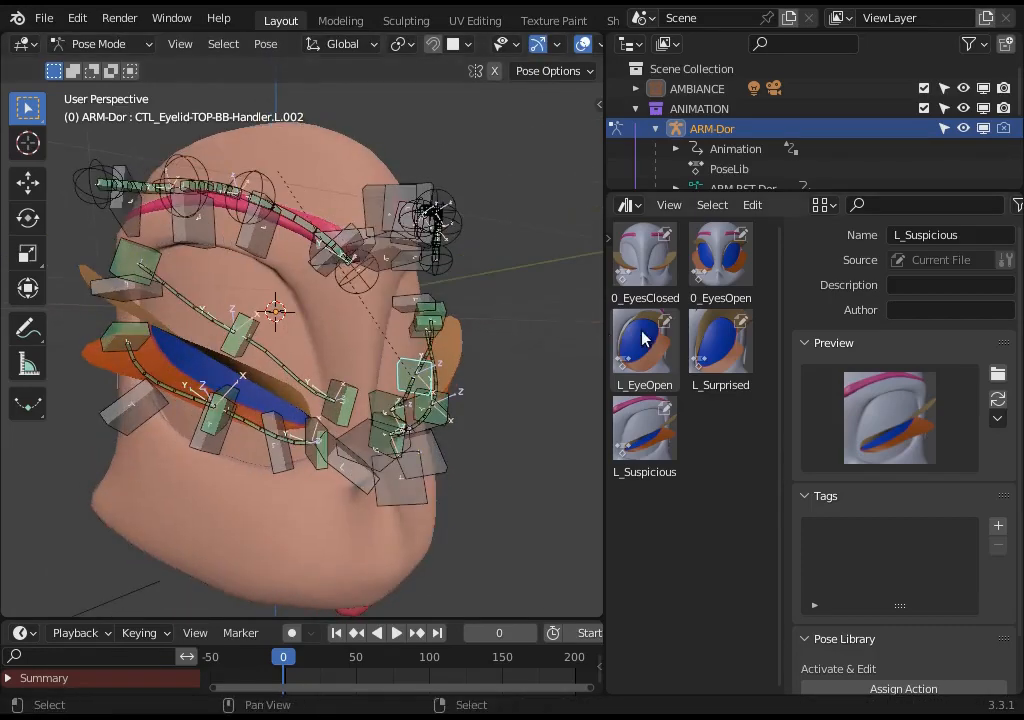